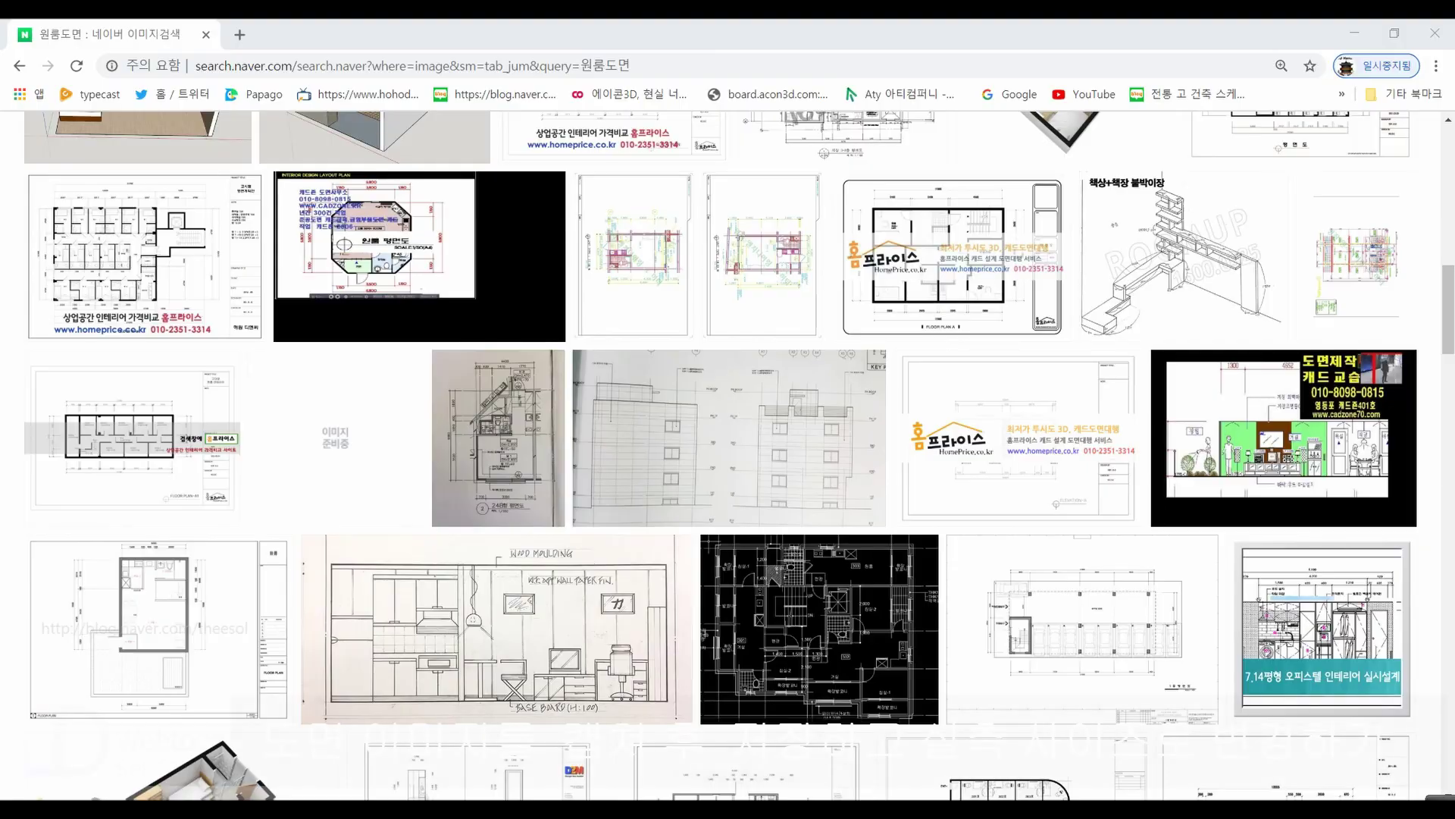
- Open the Naver Blog post the one-room floor plan came from, zoomed to 125%
click(182, 638)
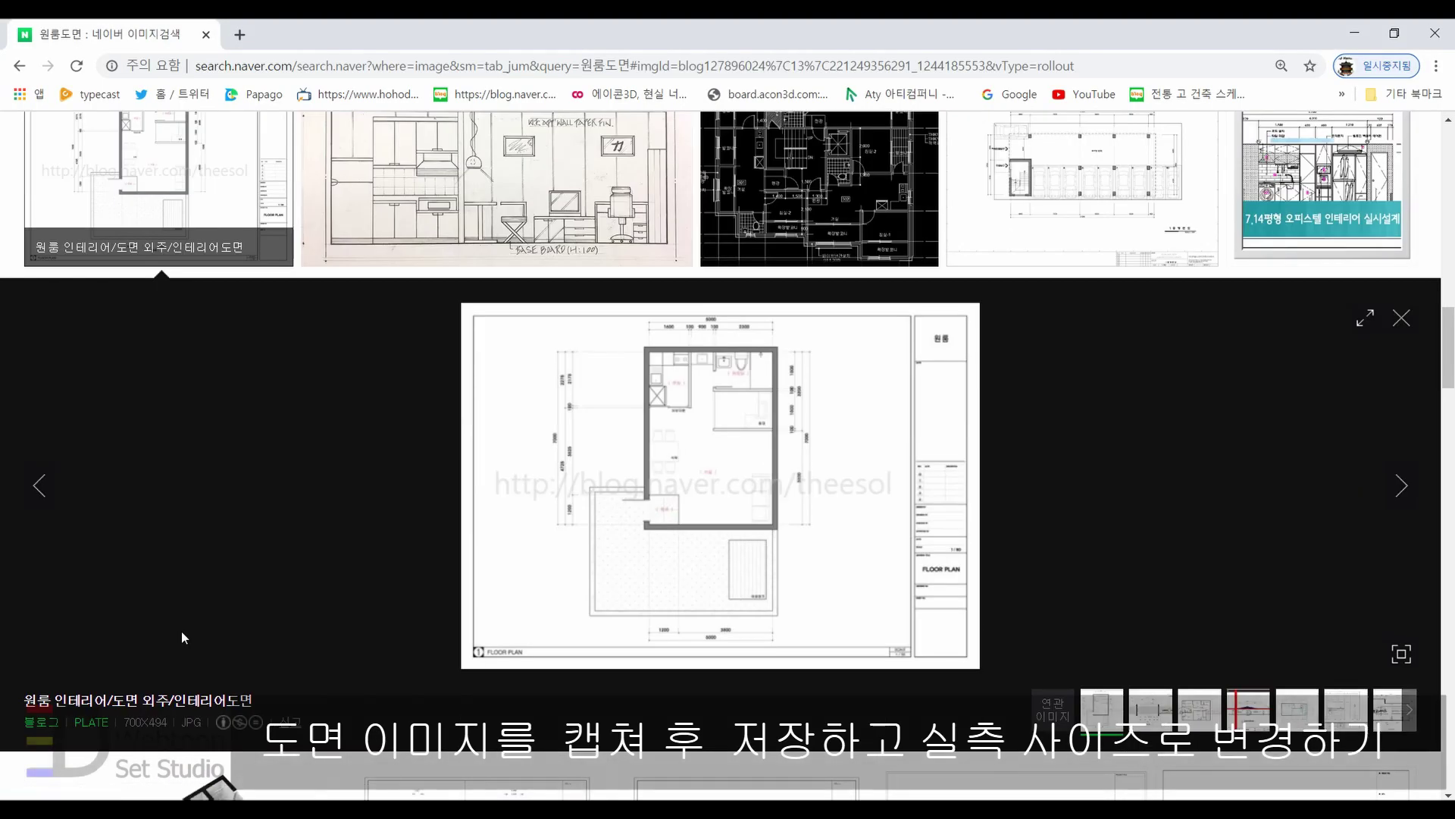
click(784, 476)
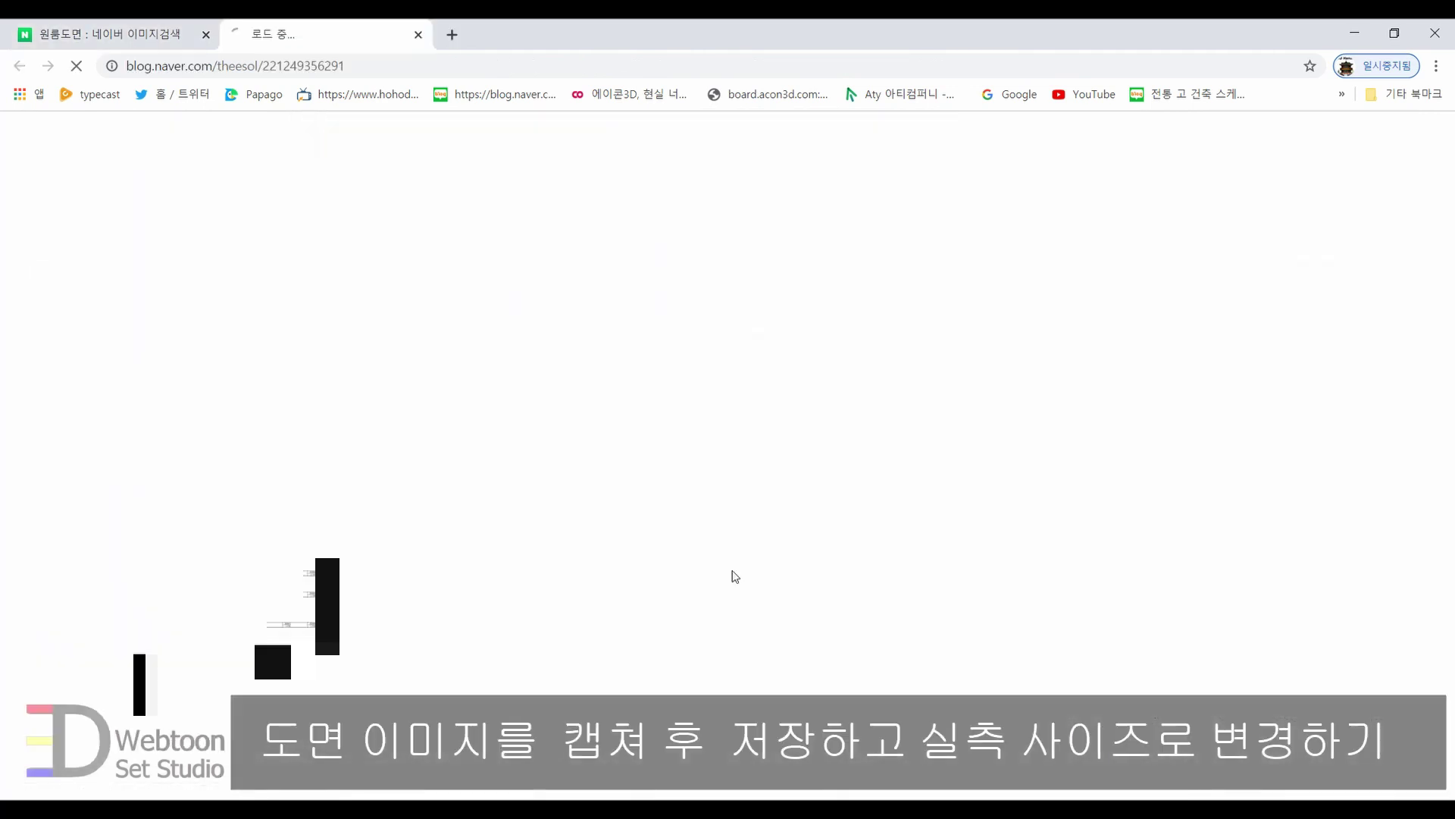
ctrl+scroll(785, 476, up, 1)
ctrl+scroll(785, 476, up, 1)
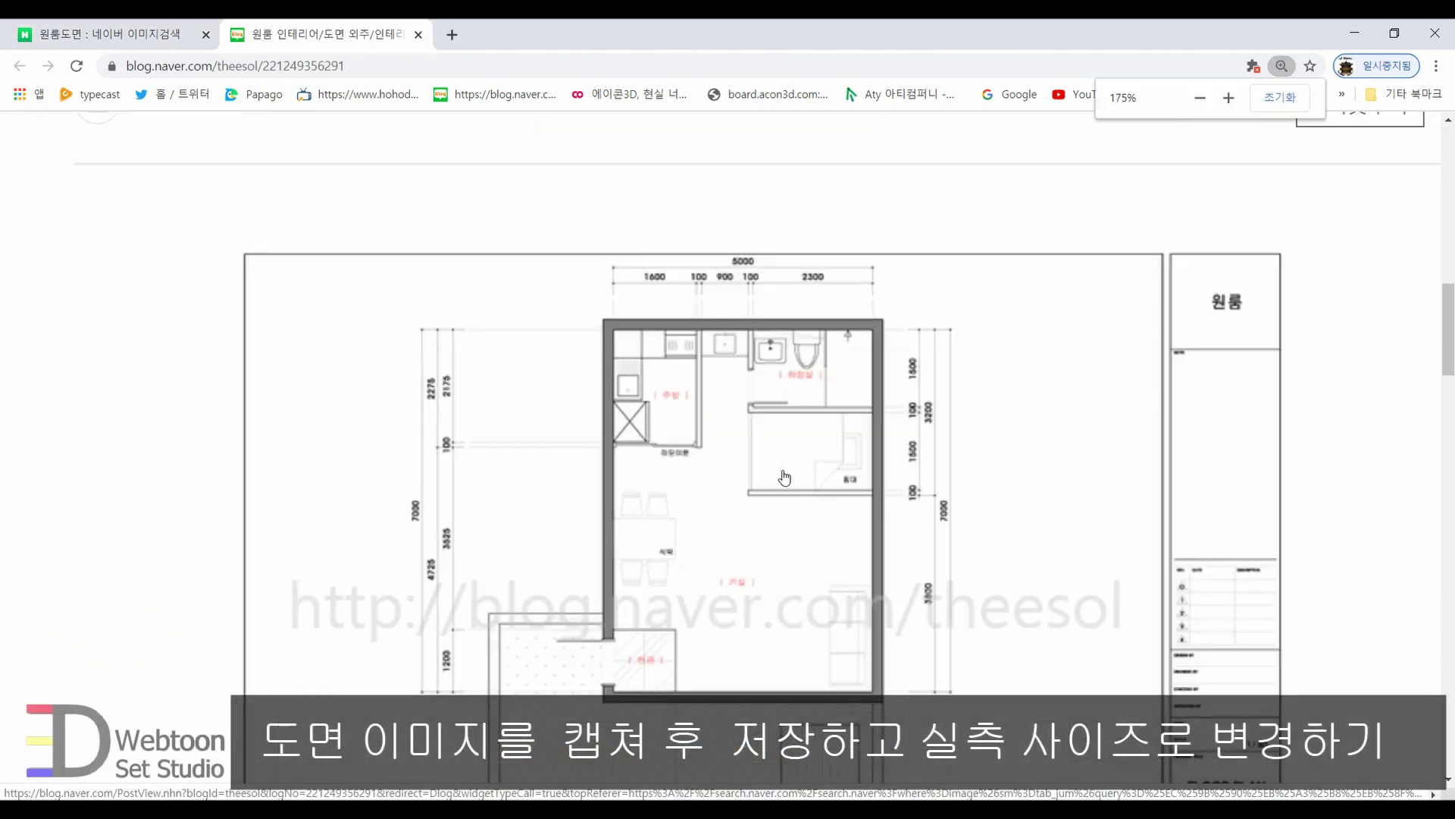
ctrl+scroll(785, 476, down, 1)
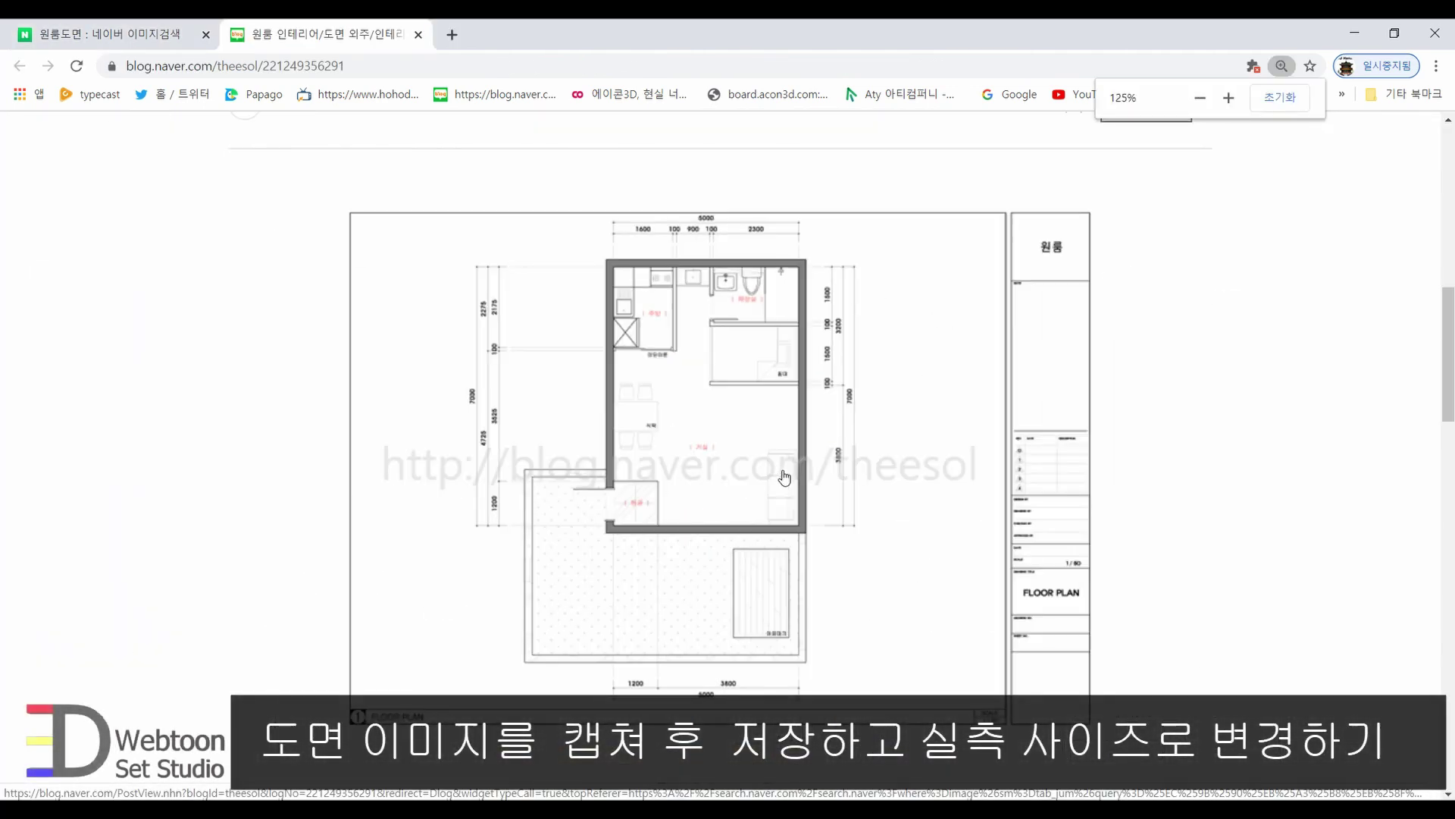
ctrl+scroll(784, 475, down, 1)
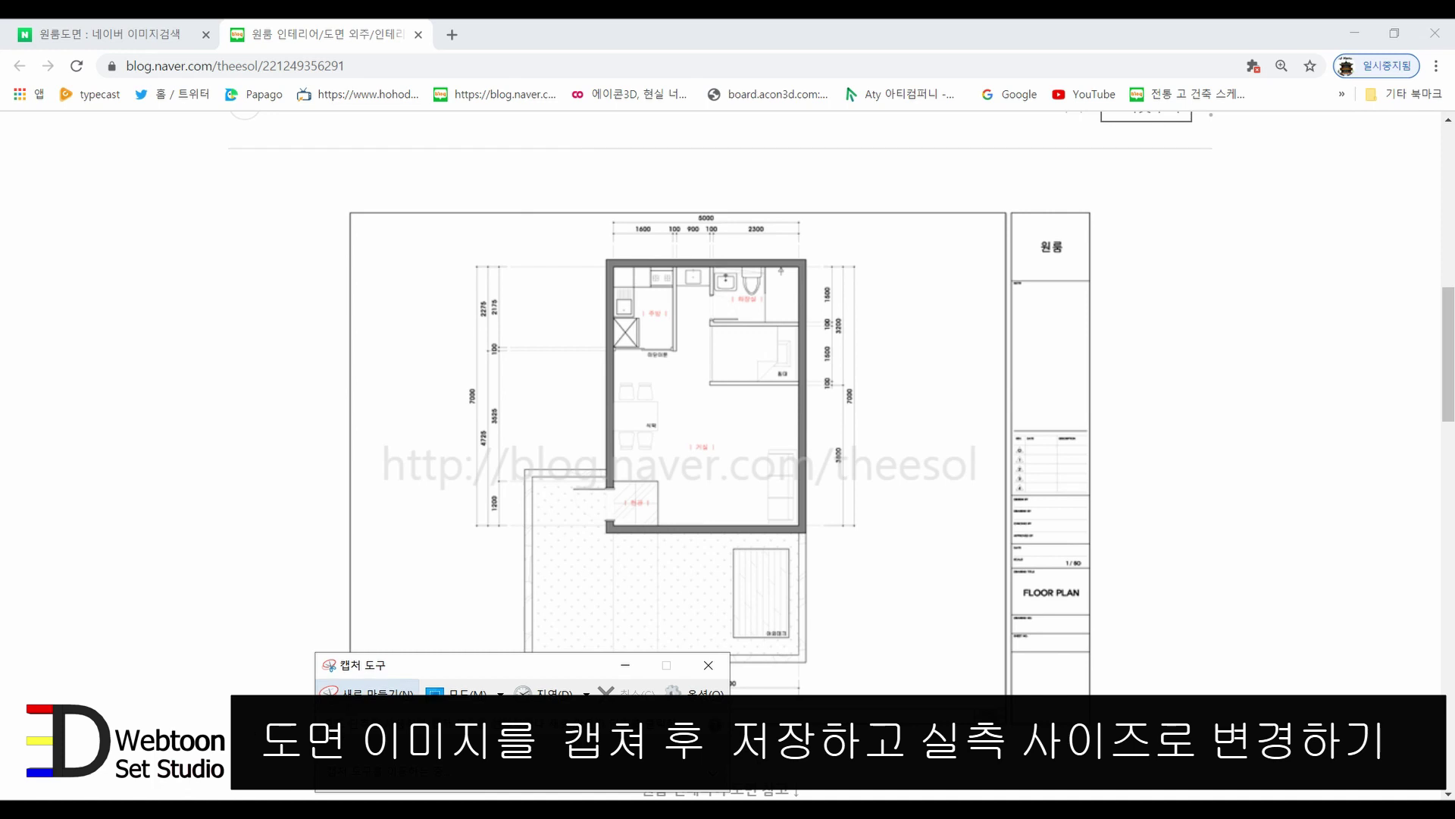
- Snip a rectangle around the whole floor-plan drawing in Snipping Tool
click(367, 689)
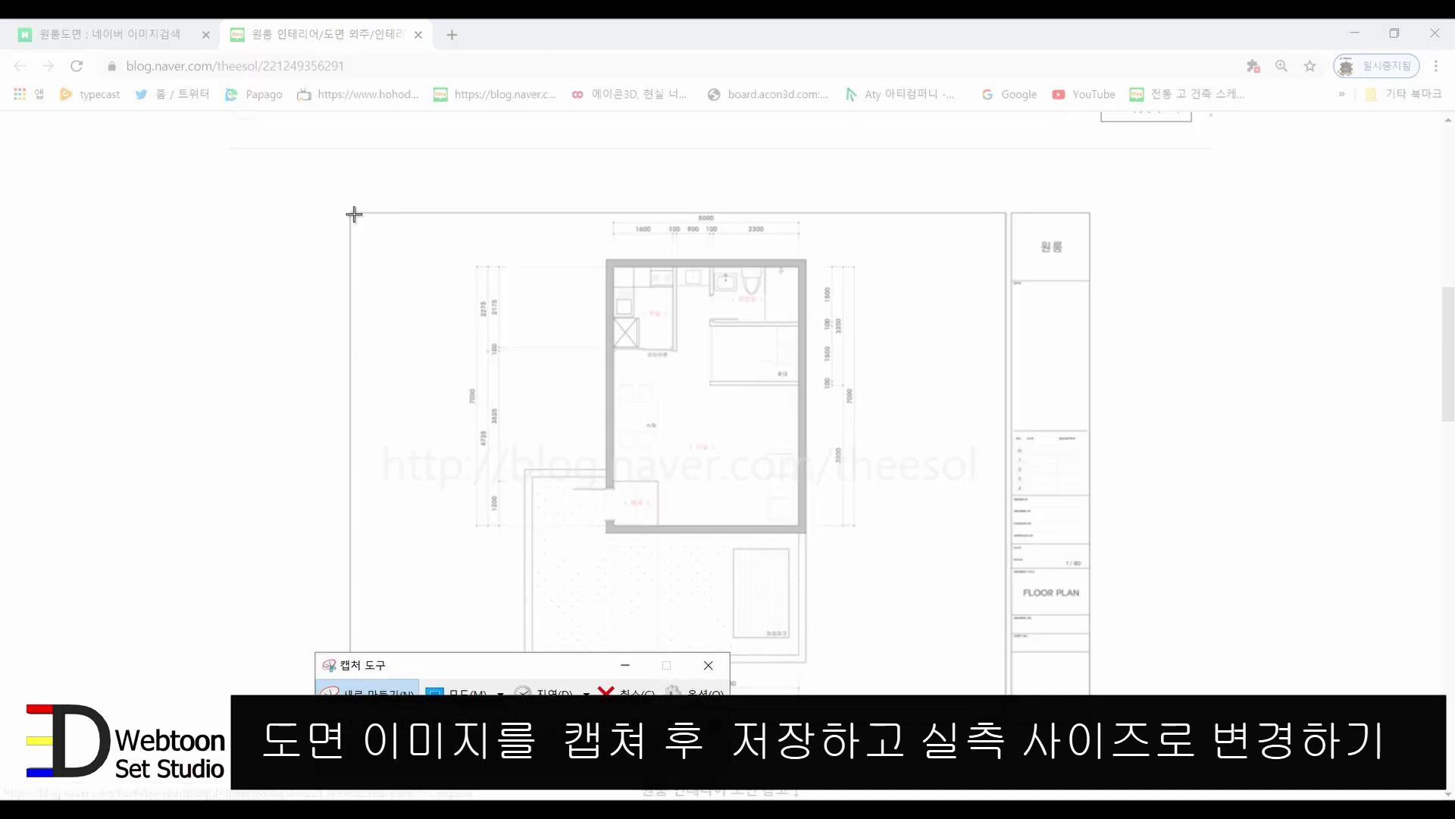
mouse_move(386, 210)
mouse_down()
mouse_move(861, 696)
mouse_move(877, 696)
mouse_up()
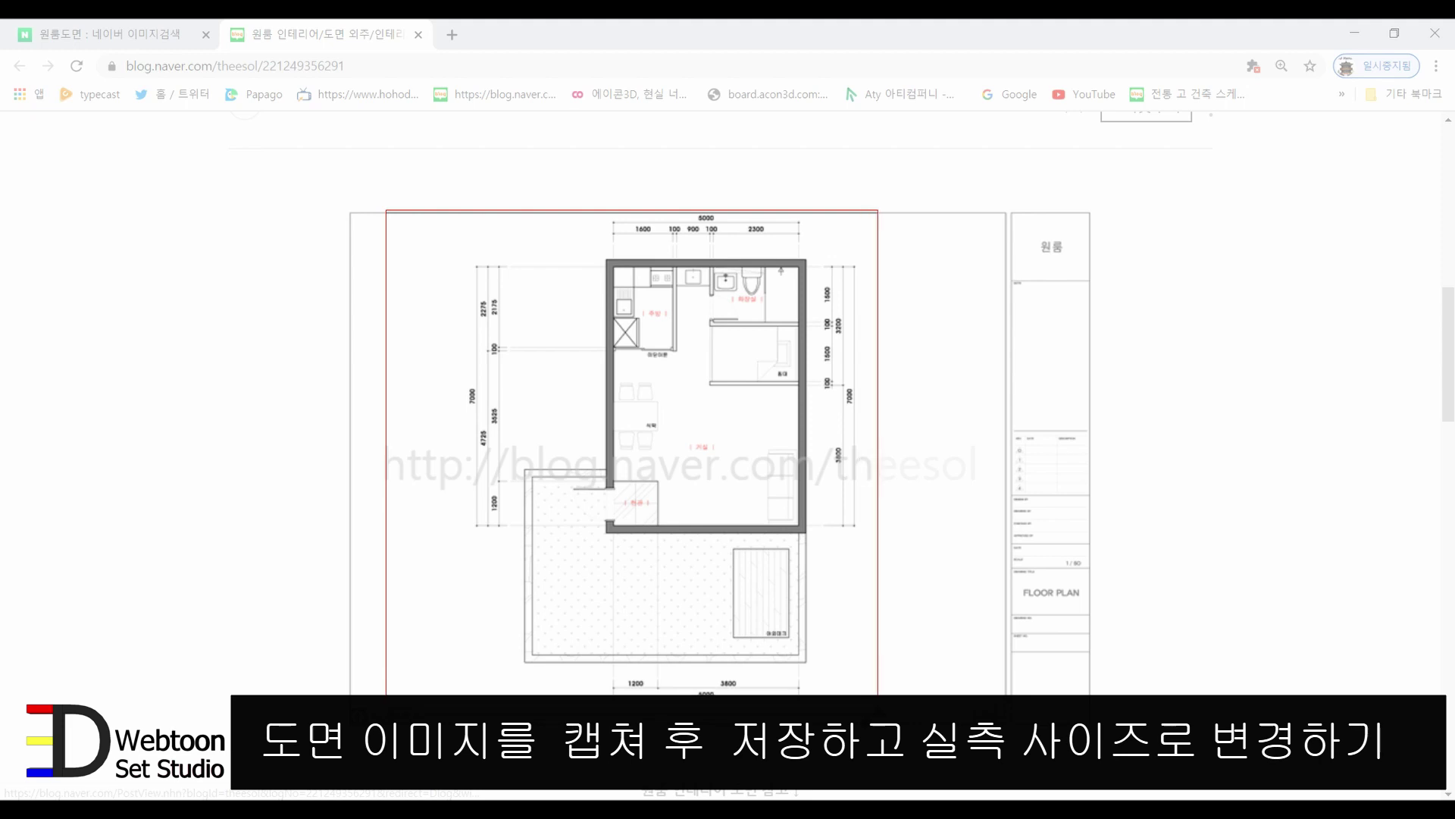
drag(878, 696, 921, 696)
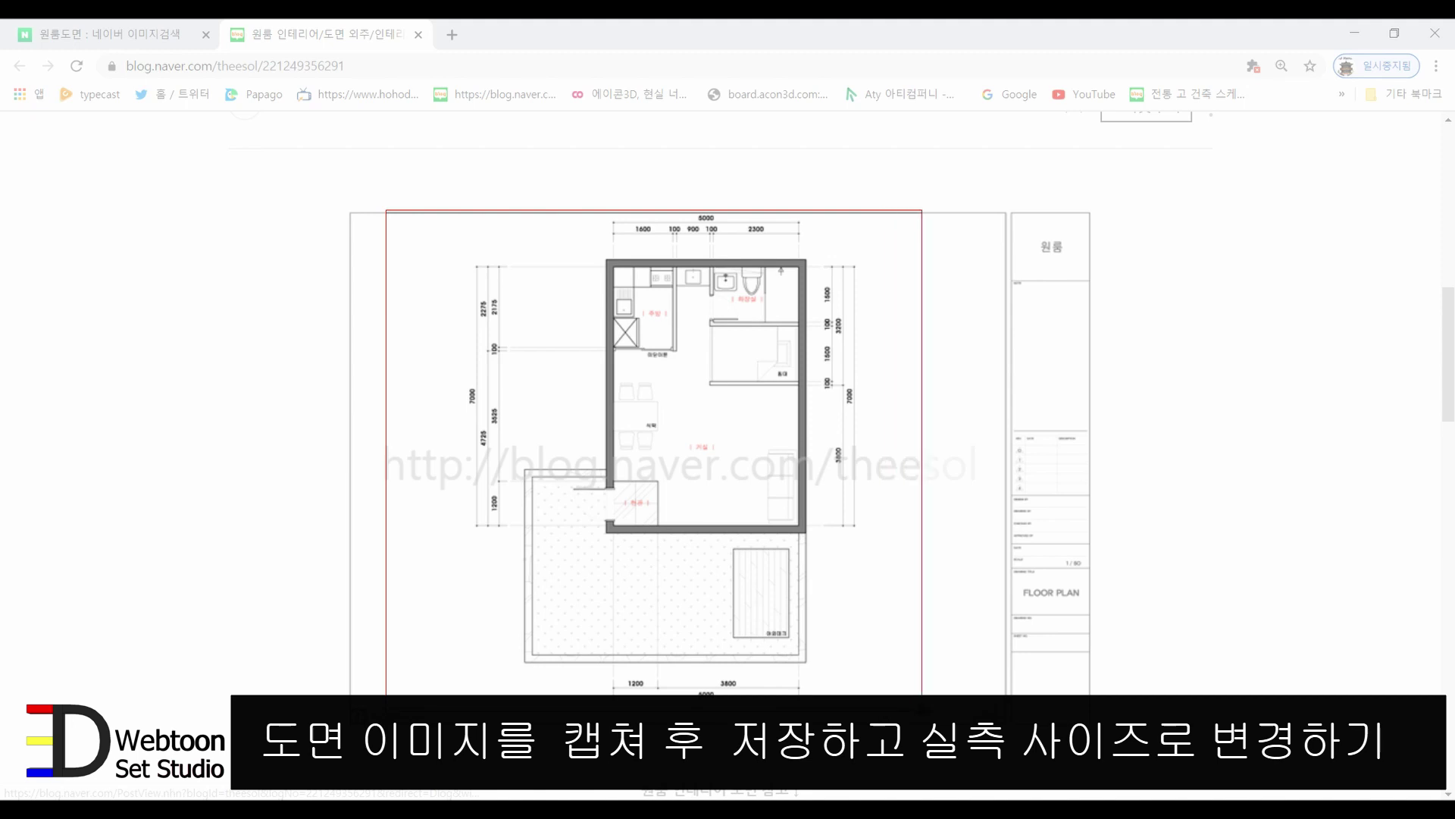
drag(921, 696, 923, 696)
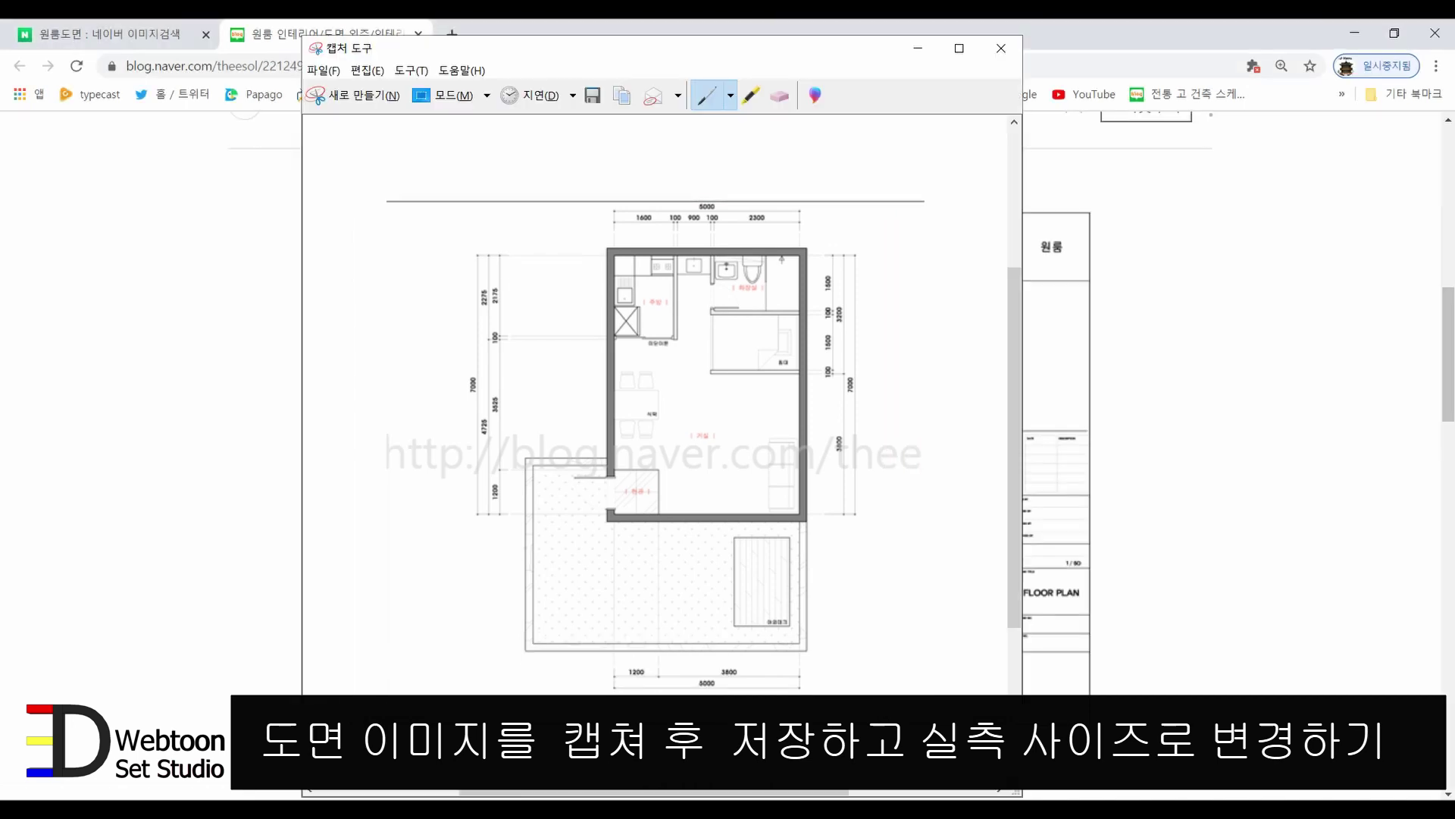
- Save the snip as 평면도, then close Snipping Tool and minimize Chrome
click(591, 97)
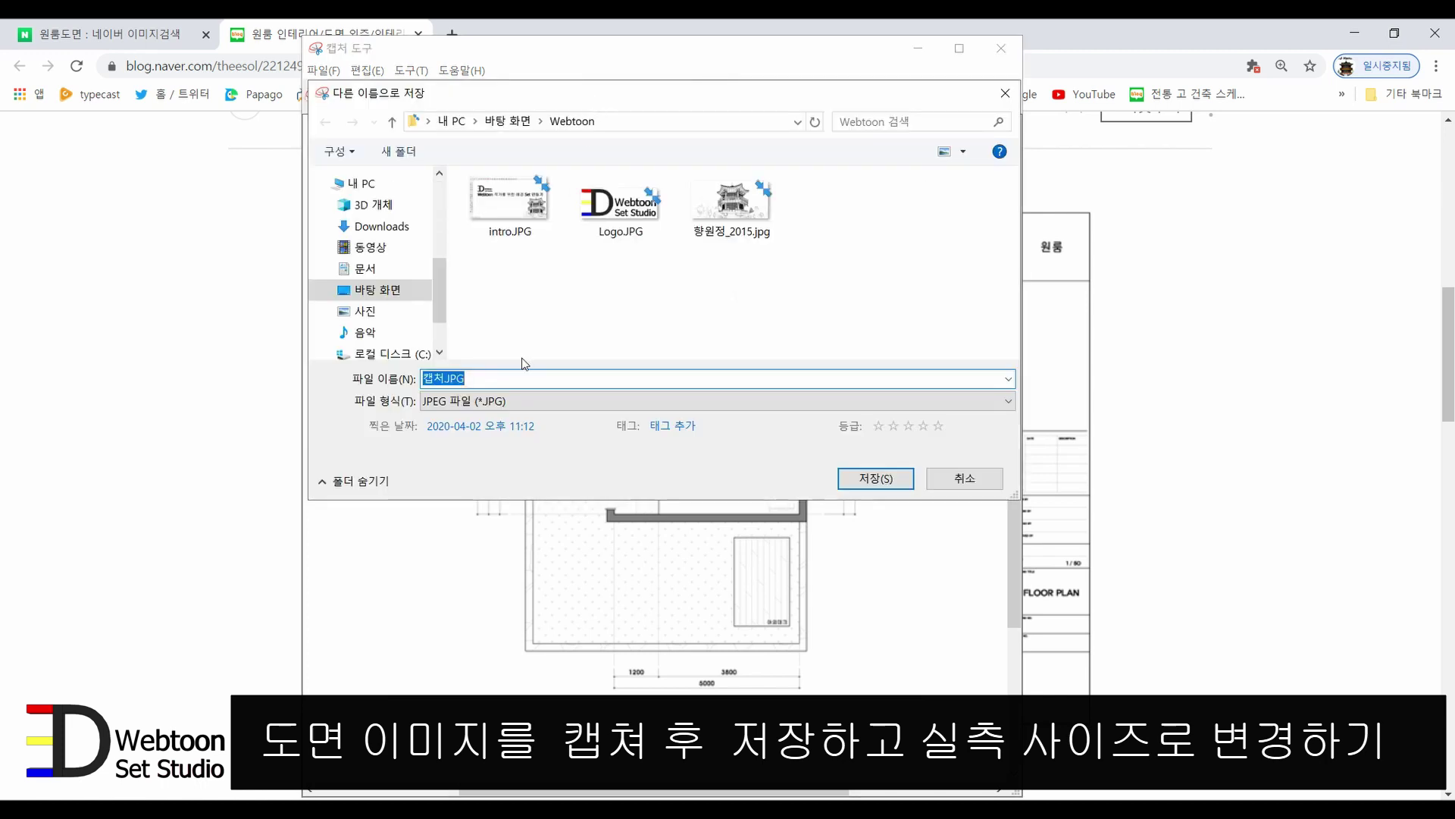
text(all)
key(BackSpace)
key(BackSpace)
key(BackSpace)
text(평면)
text(도)
key(Return)
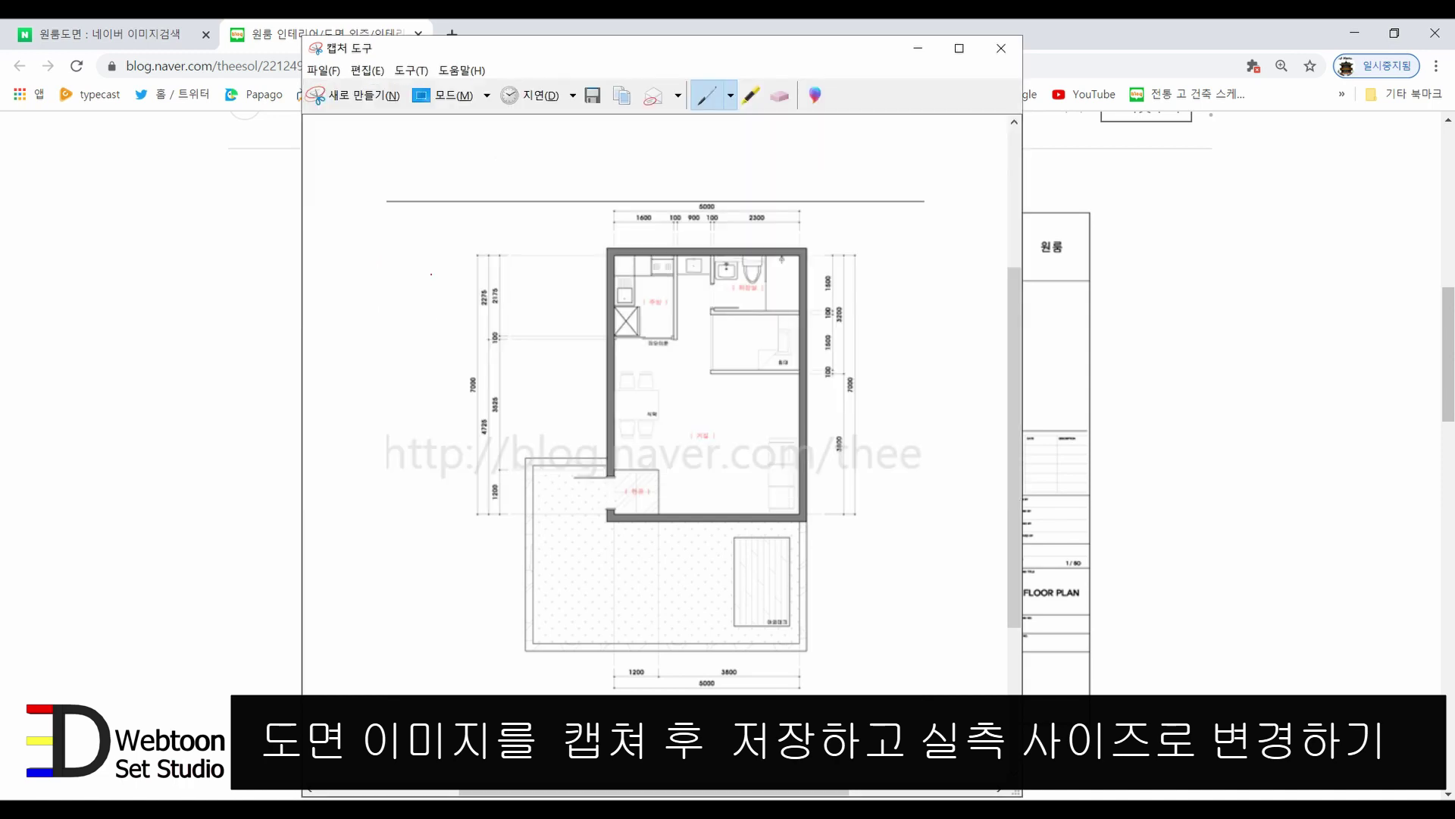
click(1002, 48)
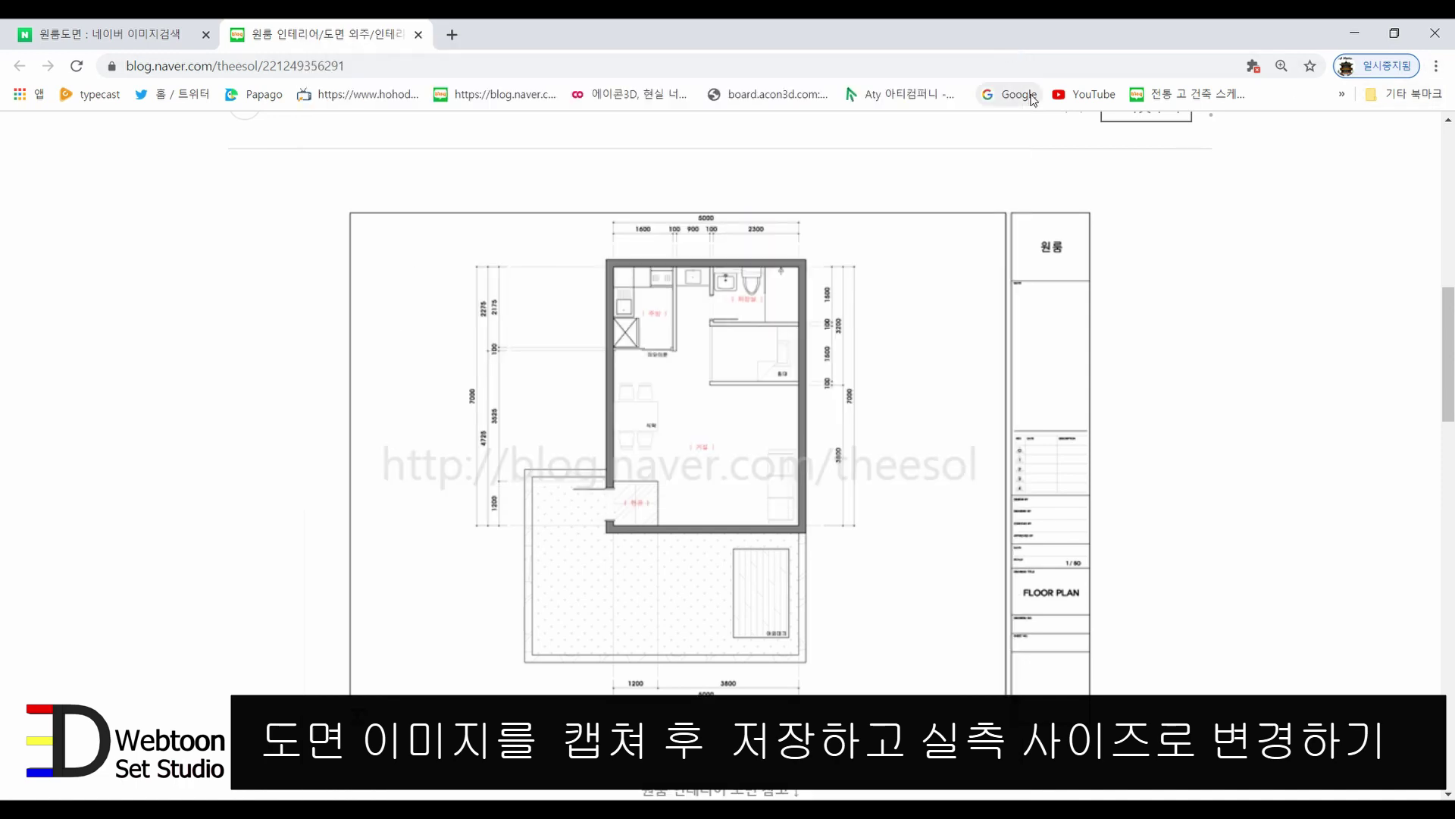
click(1435, 33)
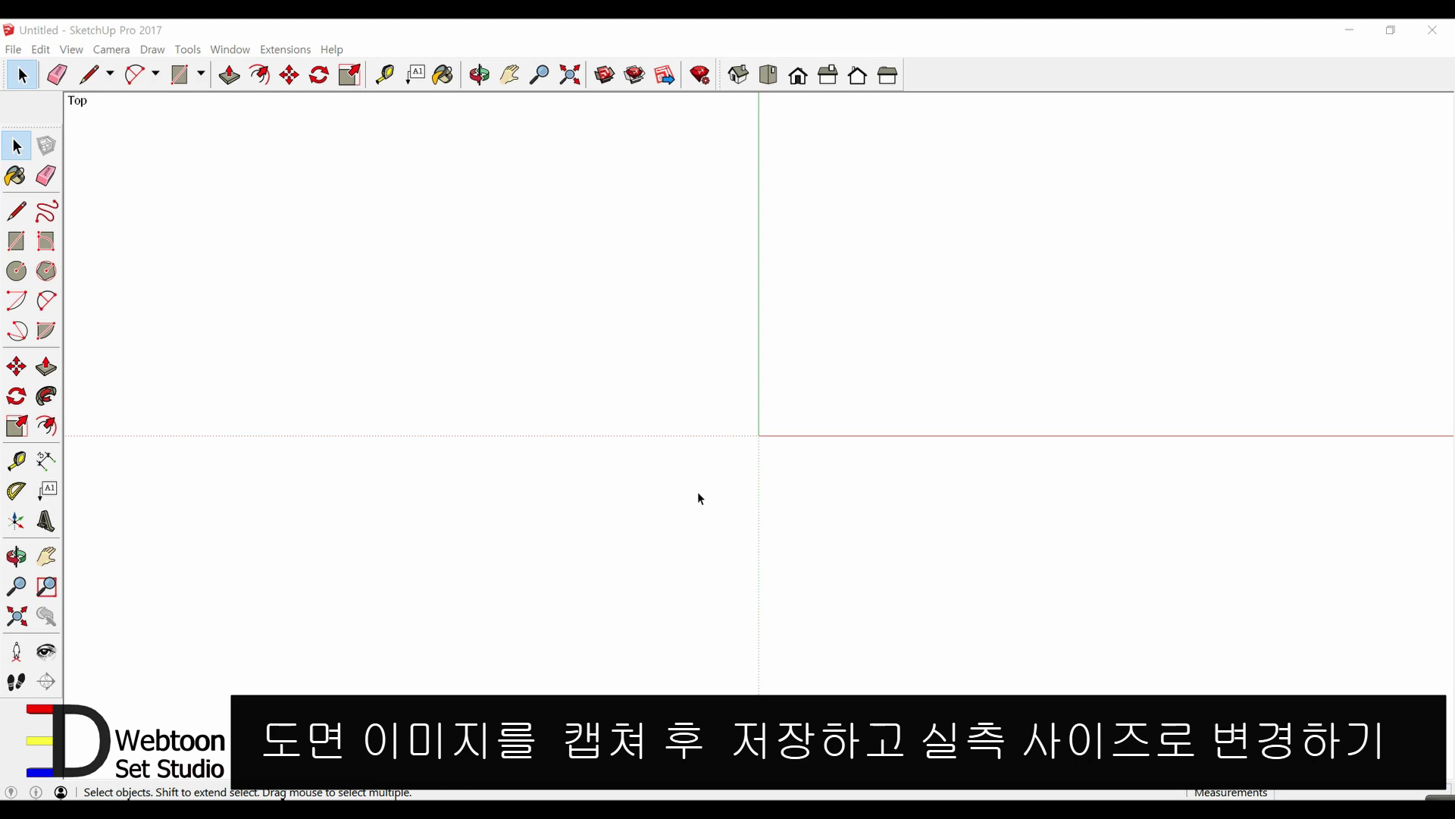
- Import 평면도.JPG, place its corner at the origin, and switch to Top view
click(13, 49)
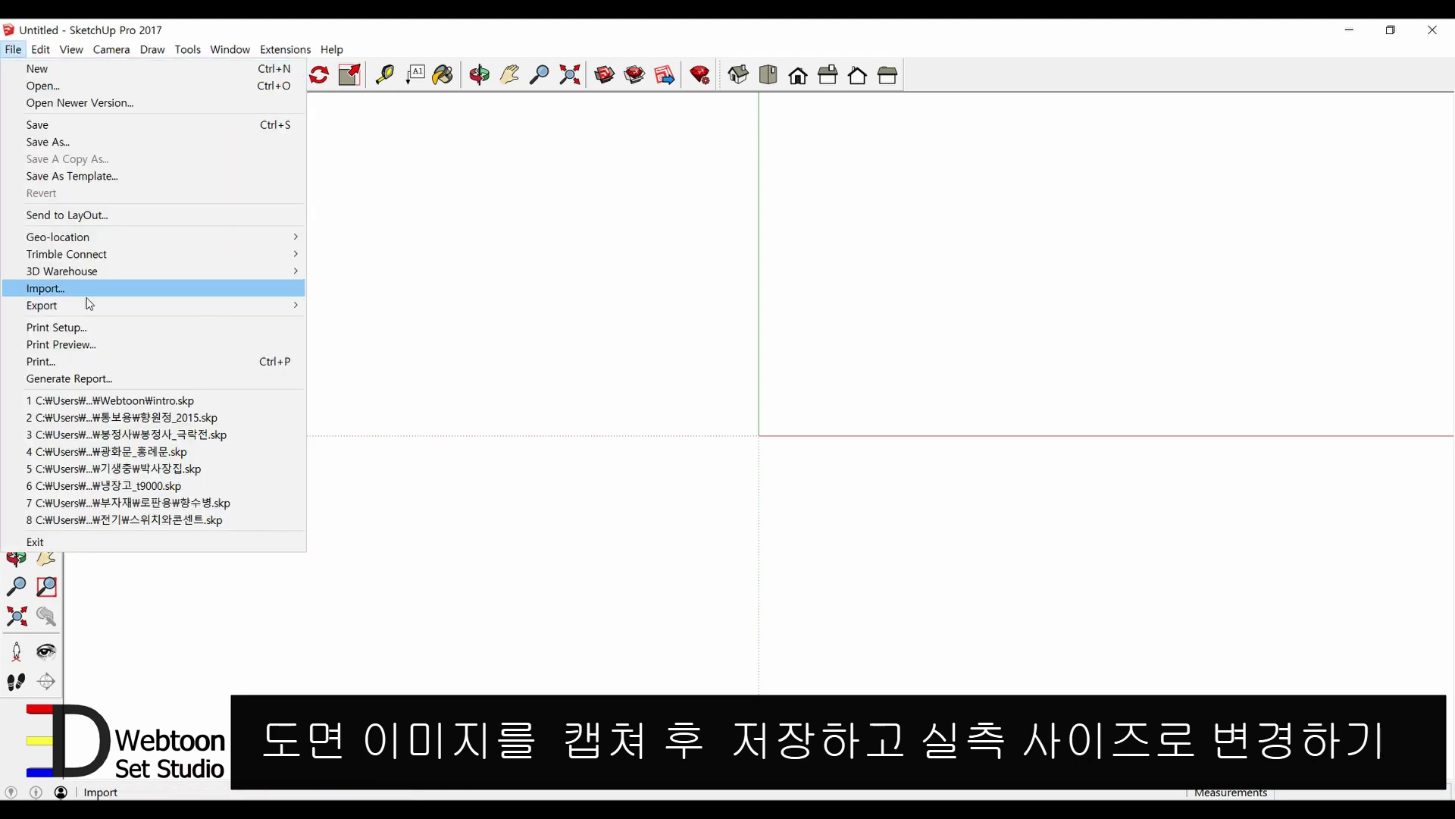
click(43, 288)
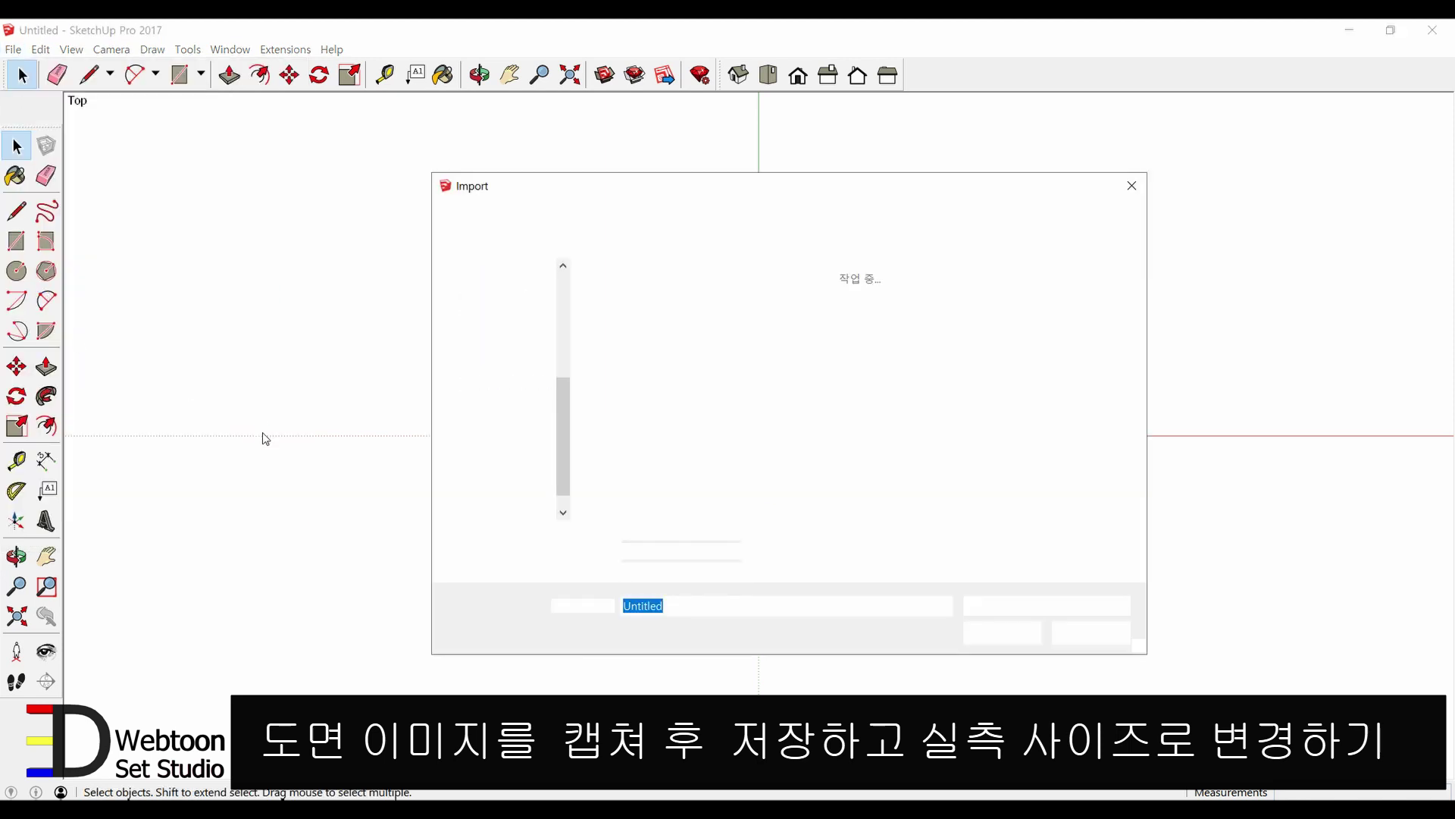
click(957, 375)
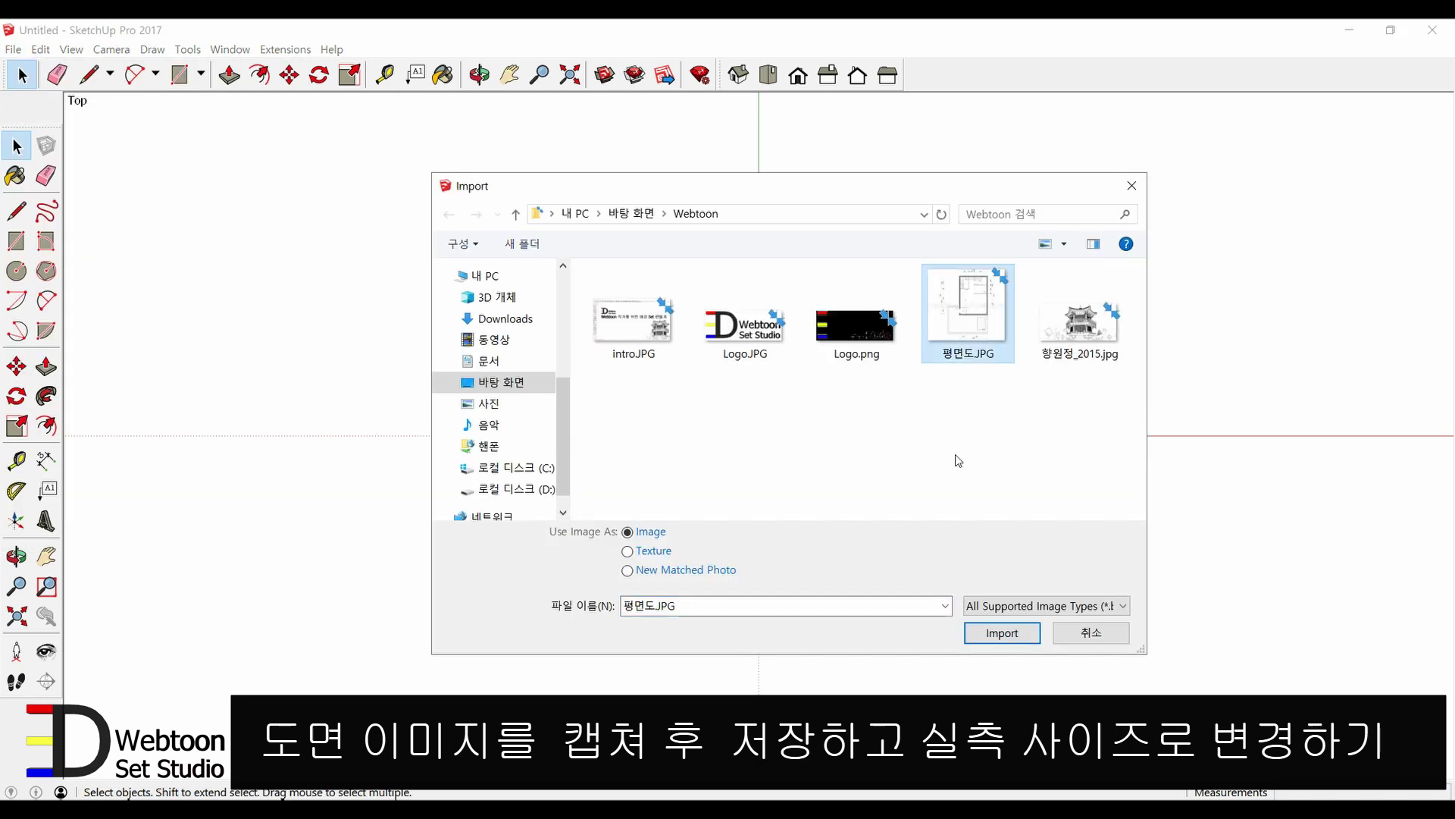
click(1008, 636)
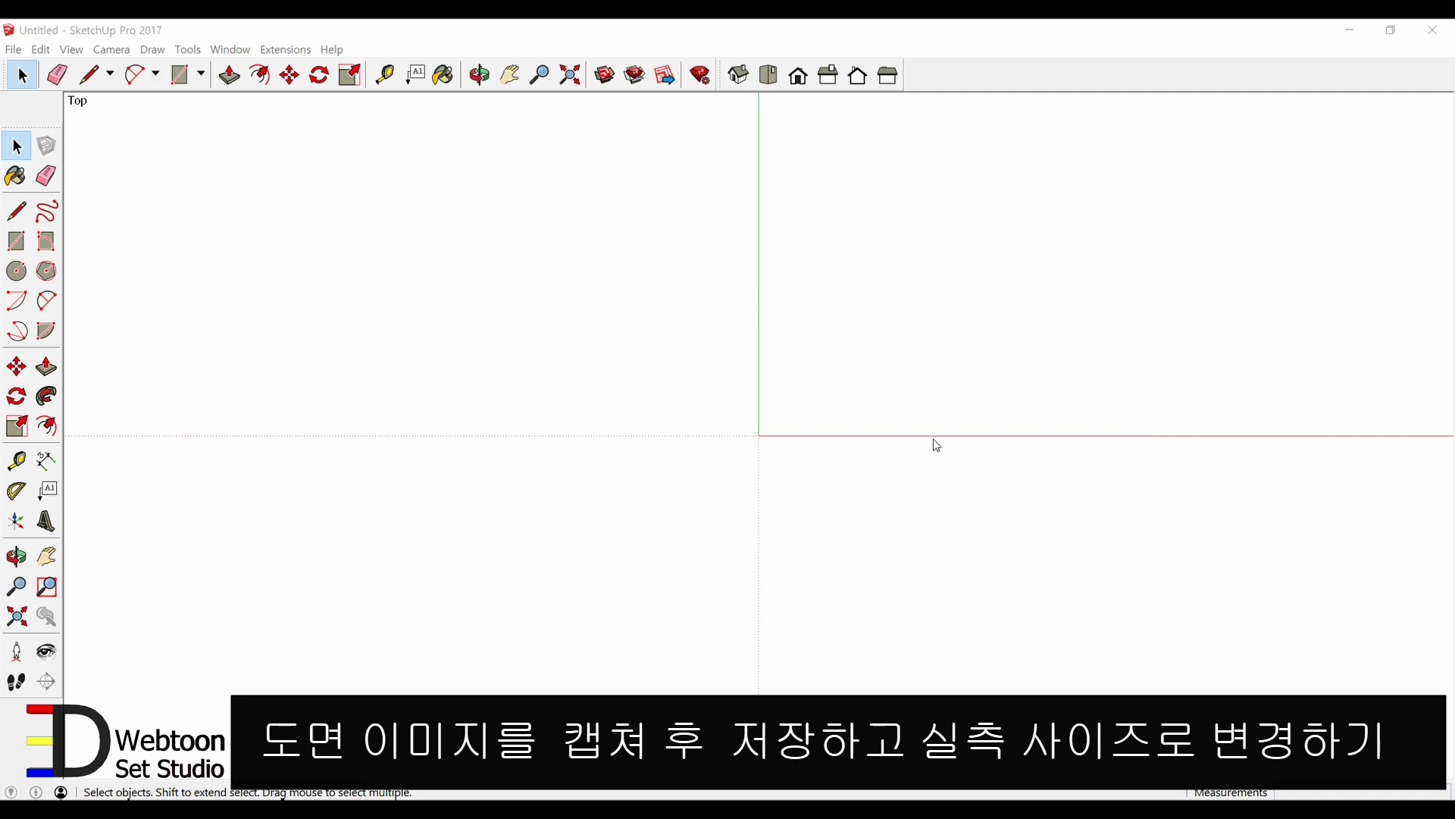
click(760, 436)
scroll(390, 594, down, 3)
mouse_move(389, 595)
middle_down()
mouse_move(682, 569)
mouse_move(698, 406)
mouse_move(834, 567)
middle_up()
scroll(838, 326, up, 5)
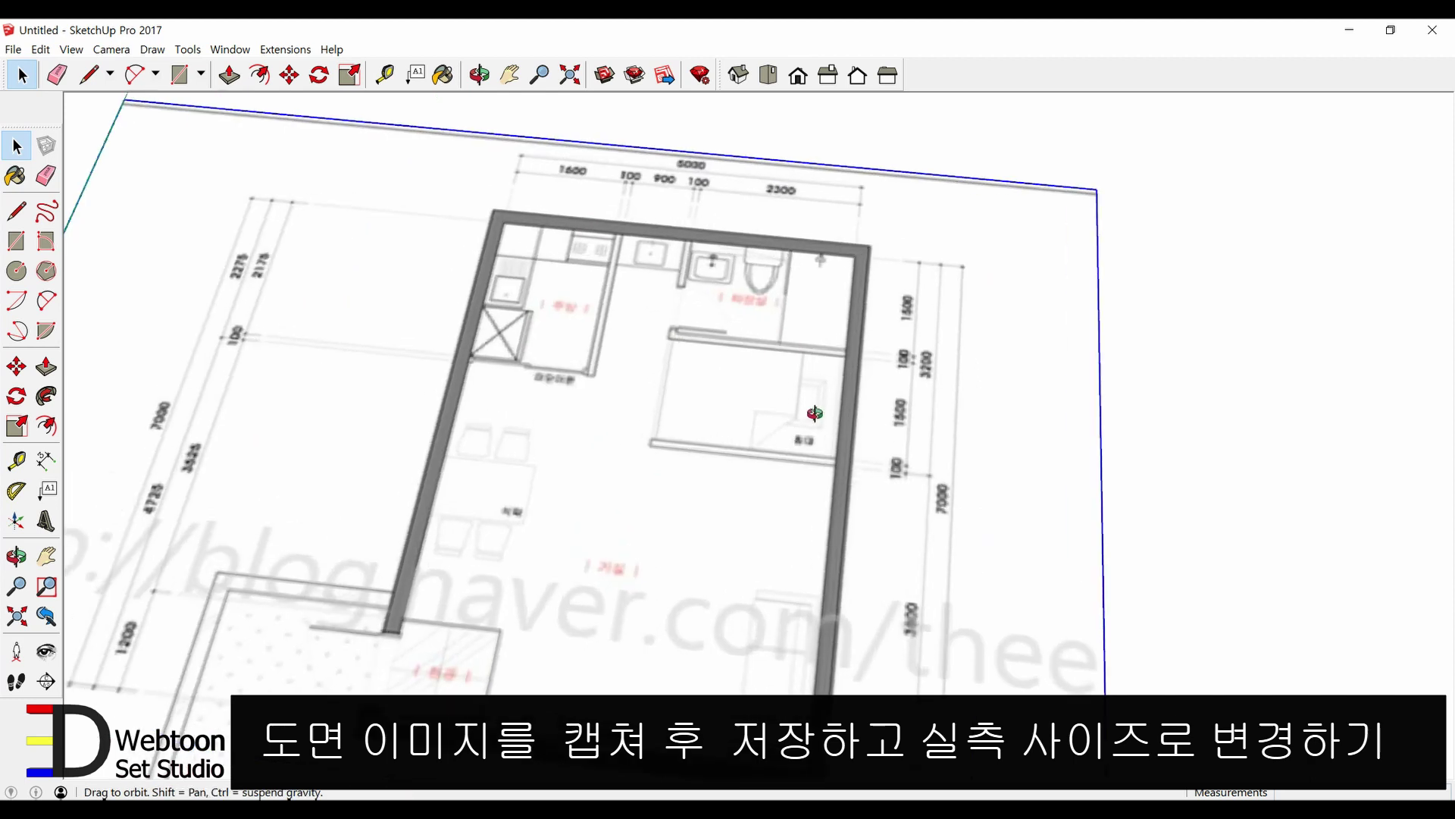
middle_drag(838, 326, 739, 365)
key(F2)
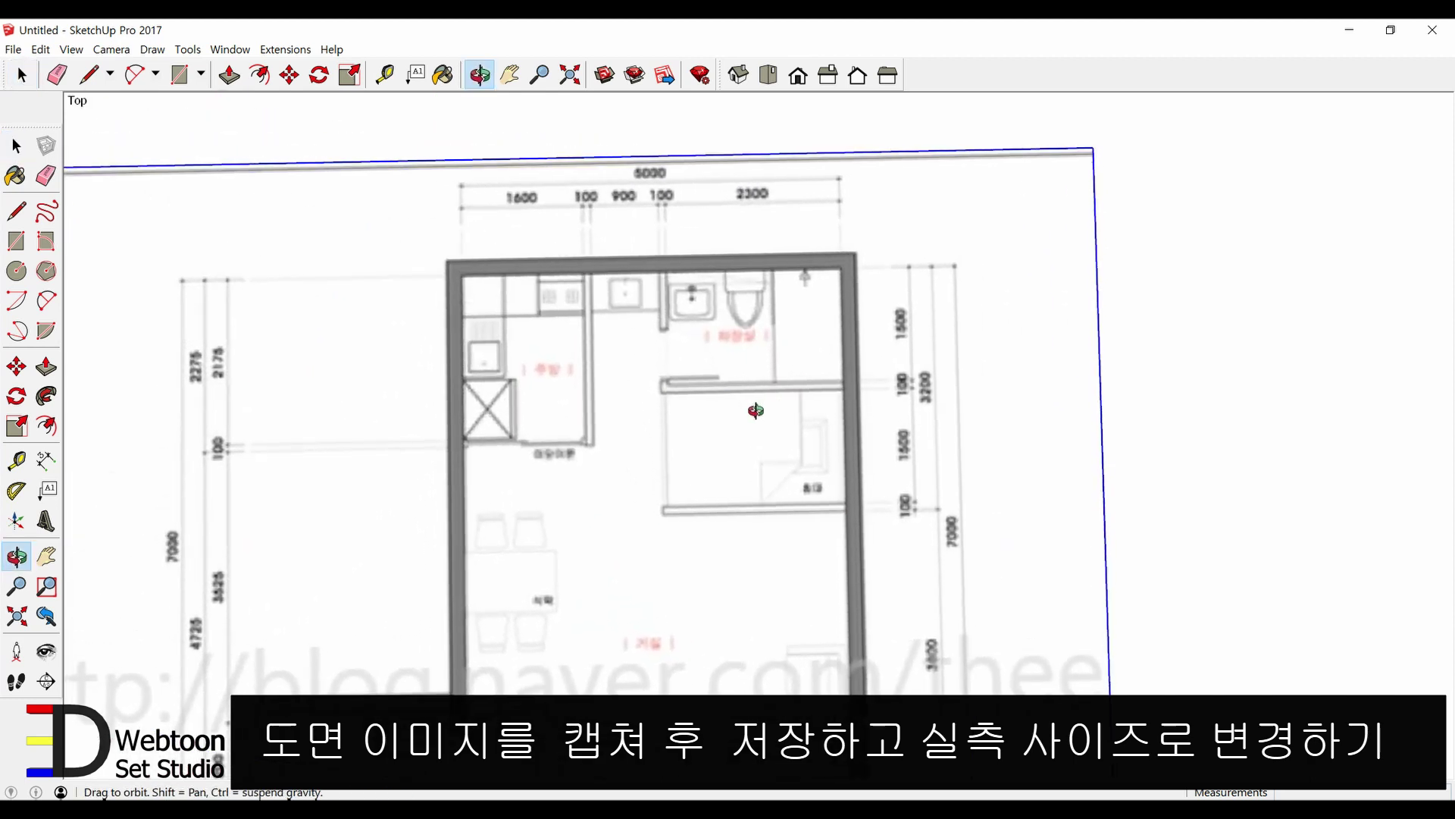
scroll(500, 182, up, 2)
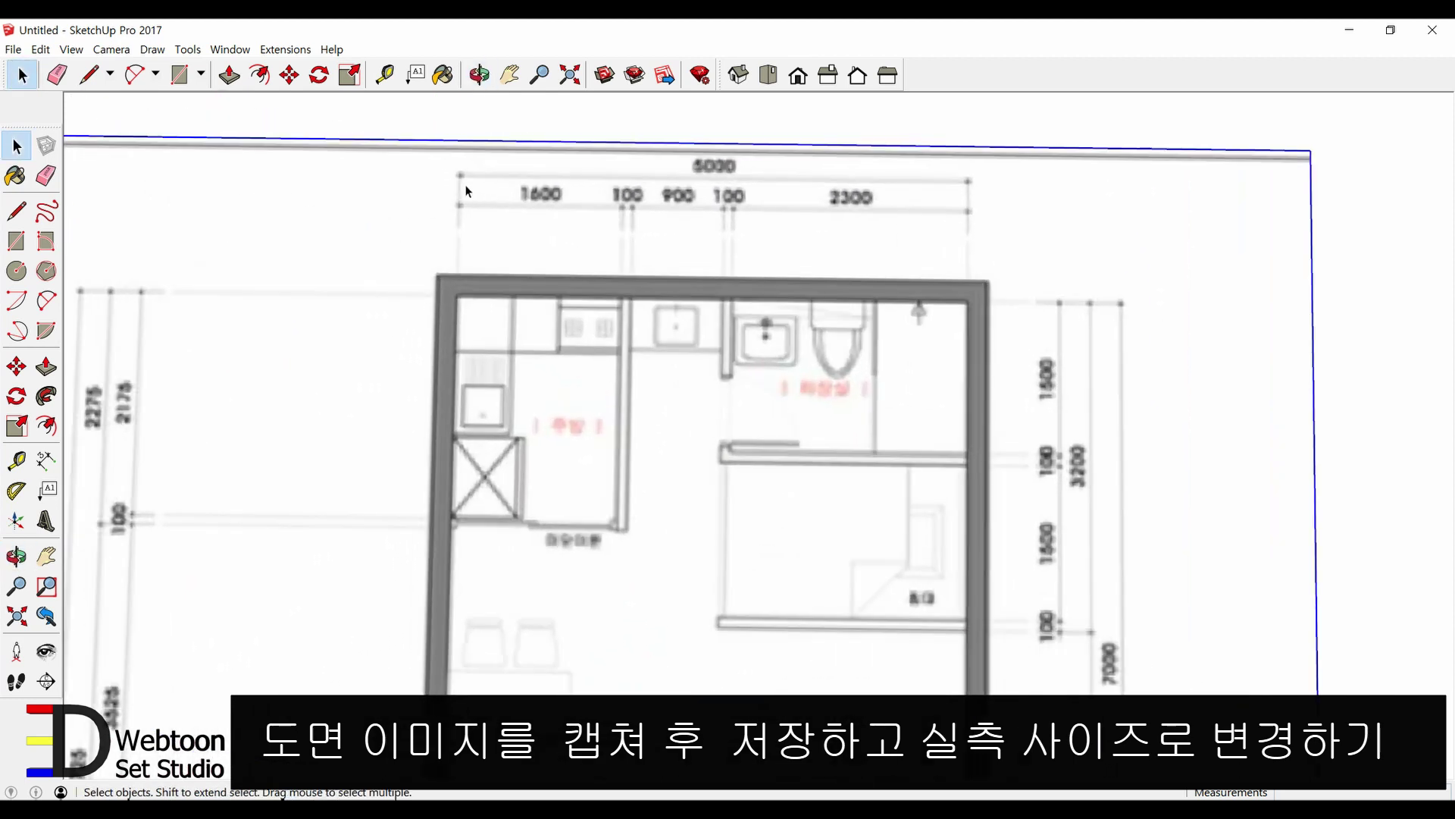
- Tape-measure the plan's 5000 dimension line and resize the model so it reads 5000 mm
key(t)
click(458, 188)
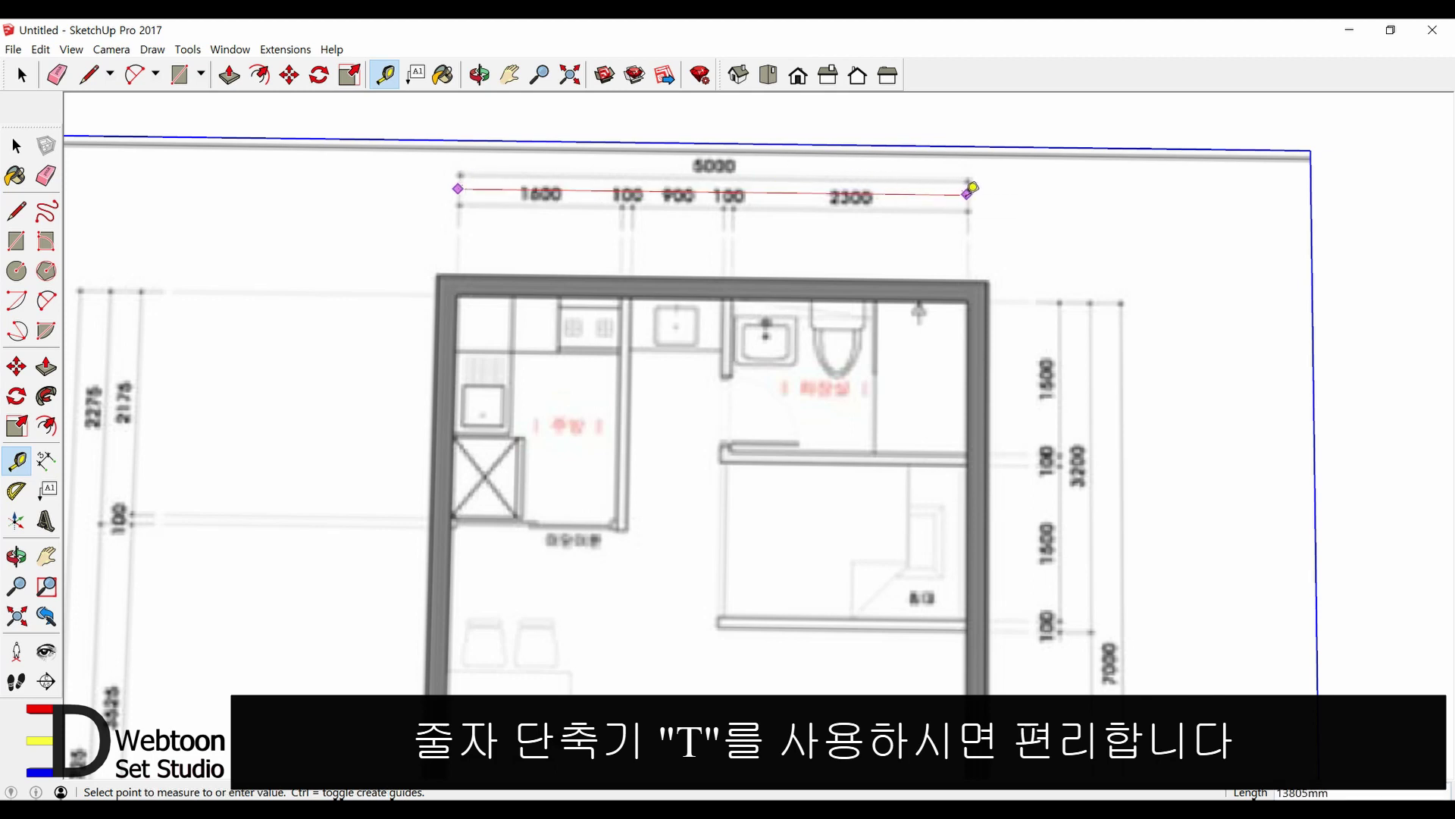
click(974, 189)
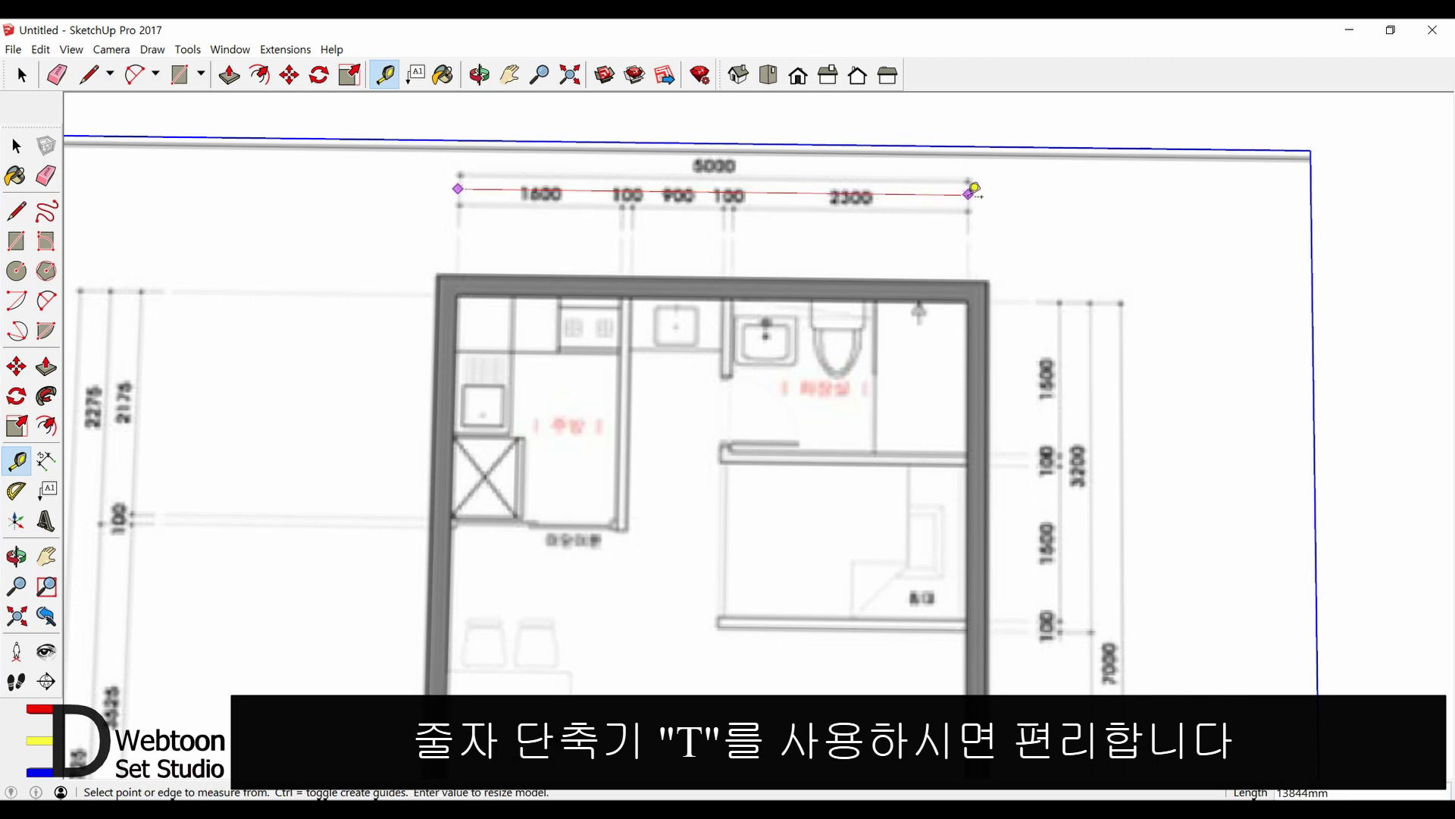
text(5000)
key(Return)
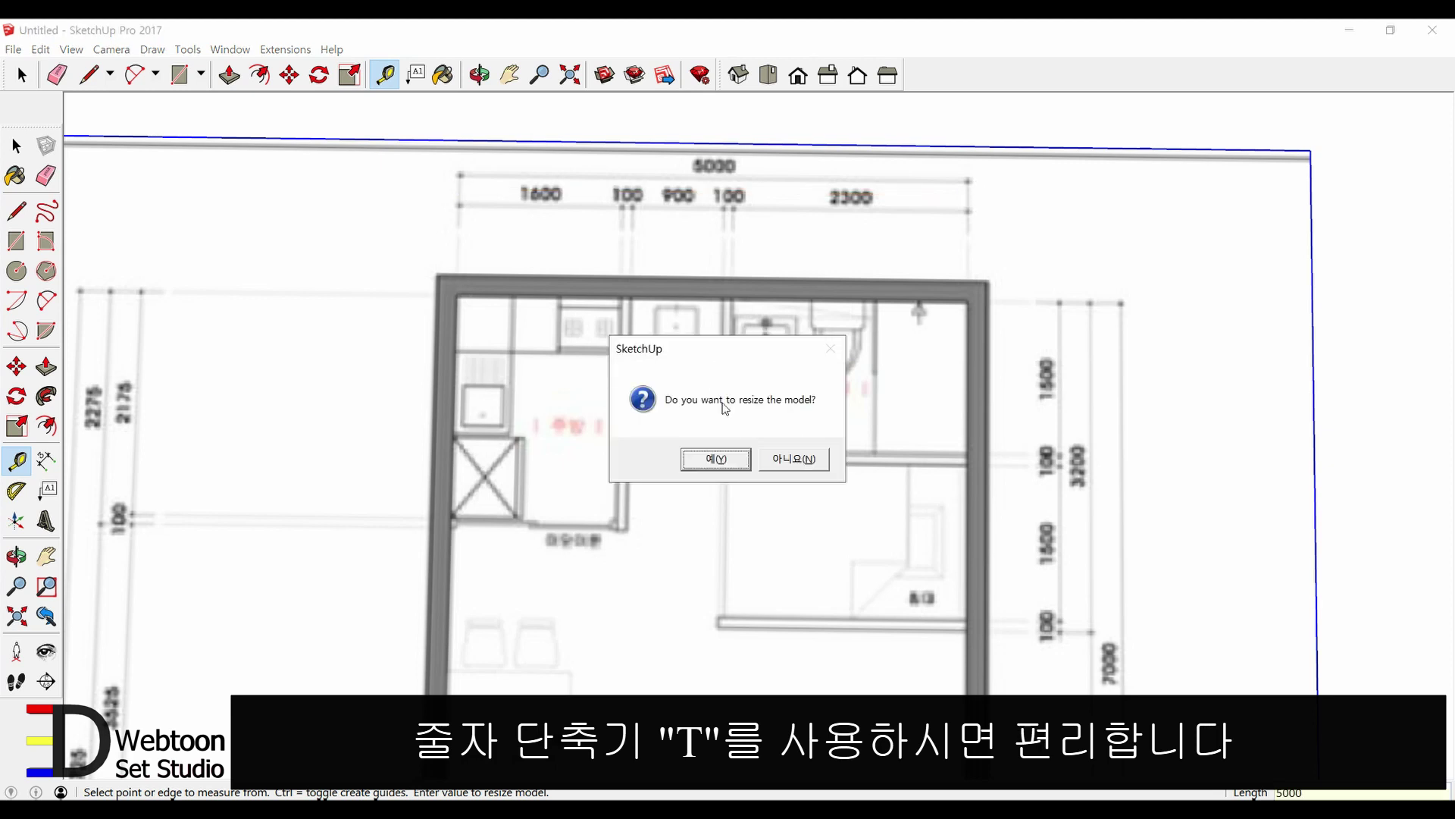
click(711, 461)
scroll(1033, 324, down, 1)
scroll(1061, 266, down, 5)
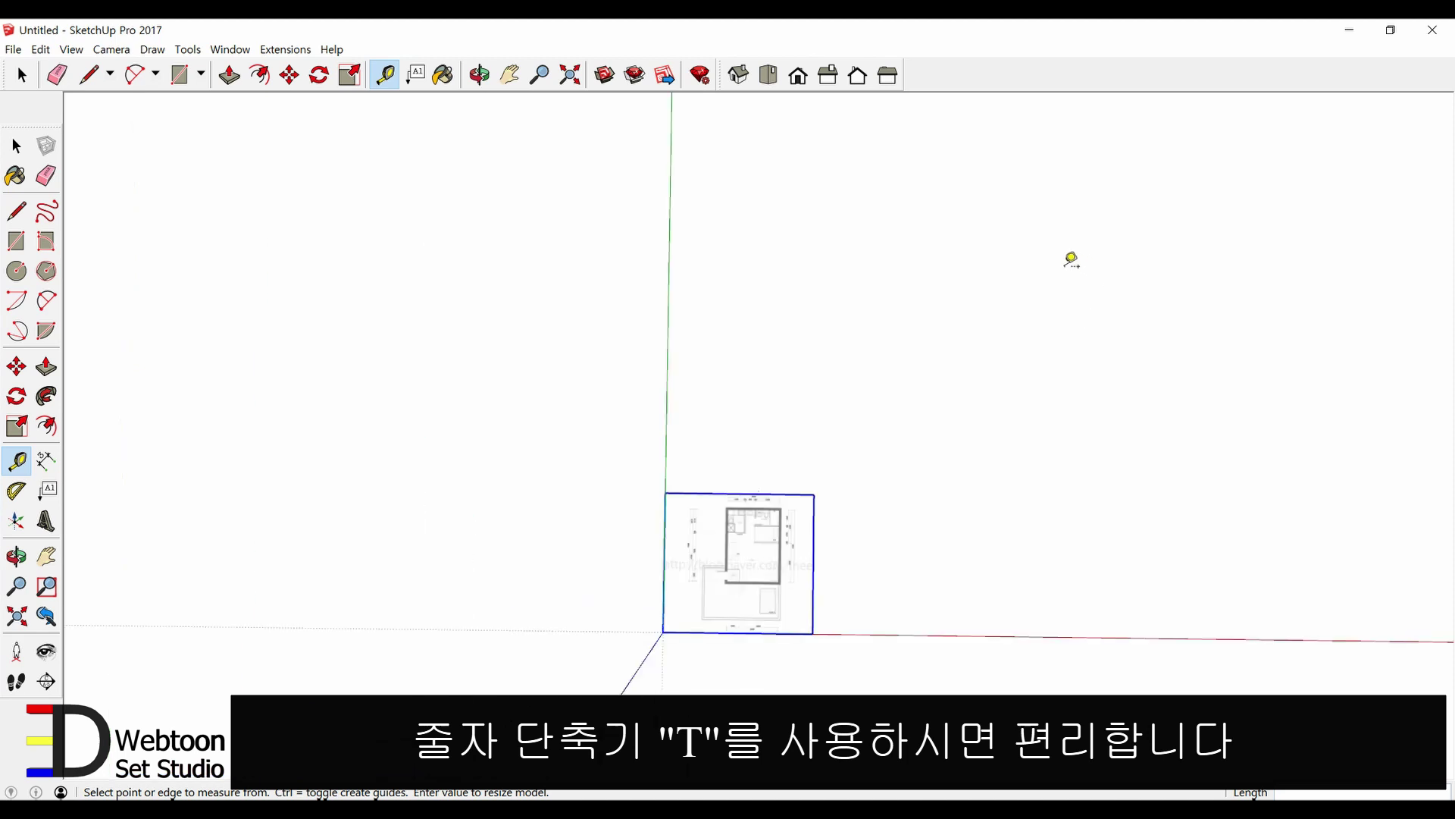
key(space)
scroll(773, 612, up, 3)
scroll(773, 612, up, 3)
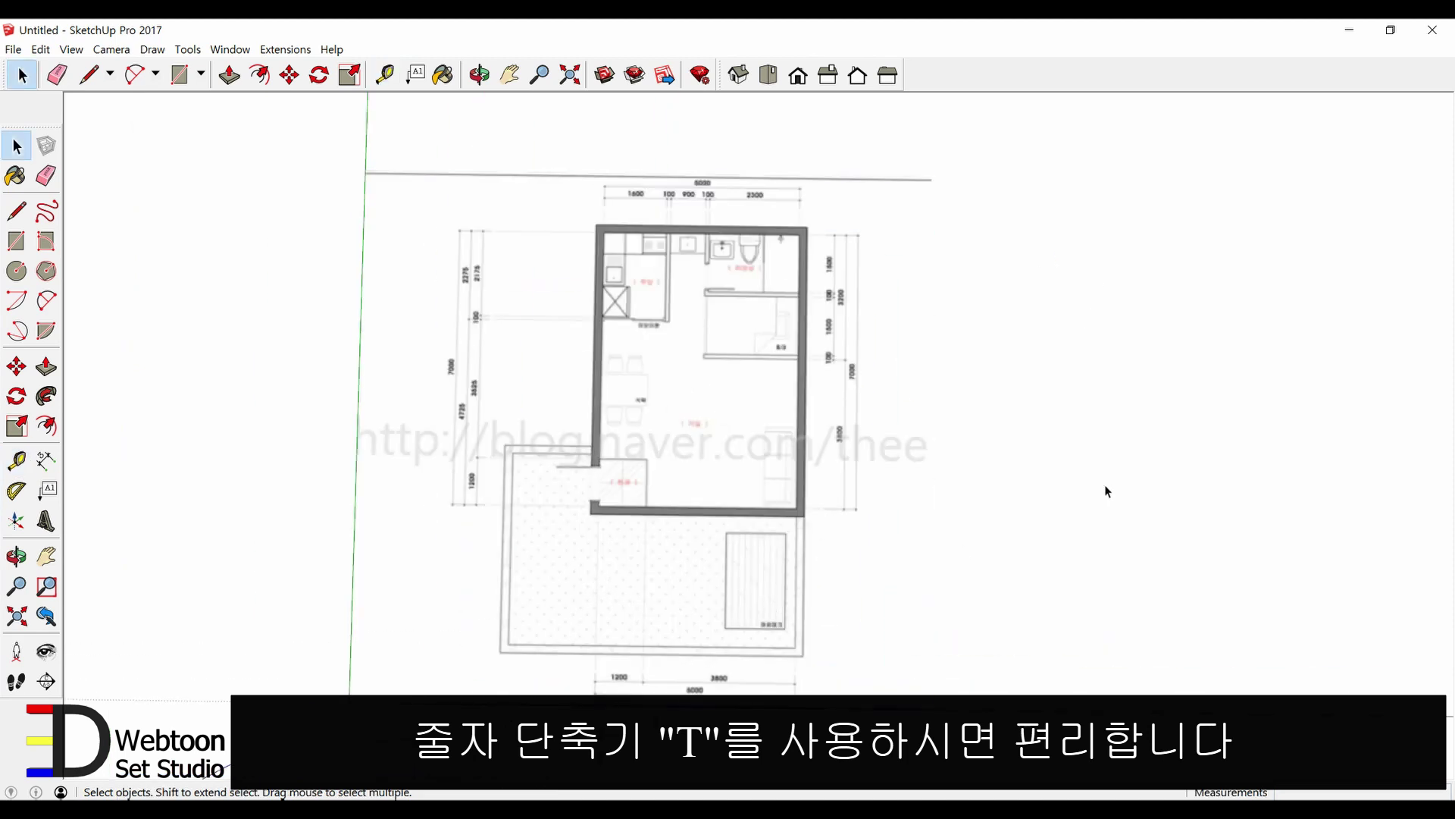
middle_drag(1104, 493, 816, 501)
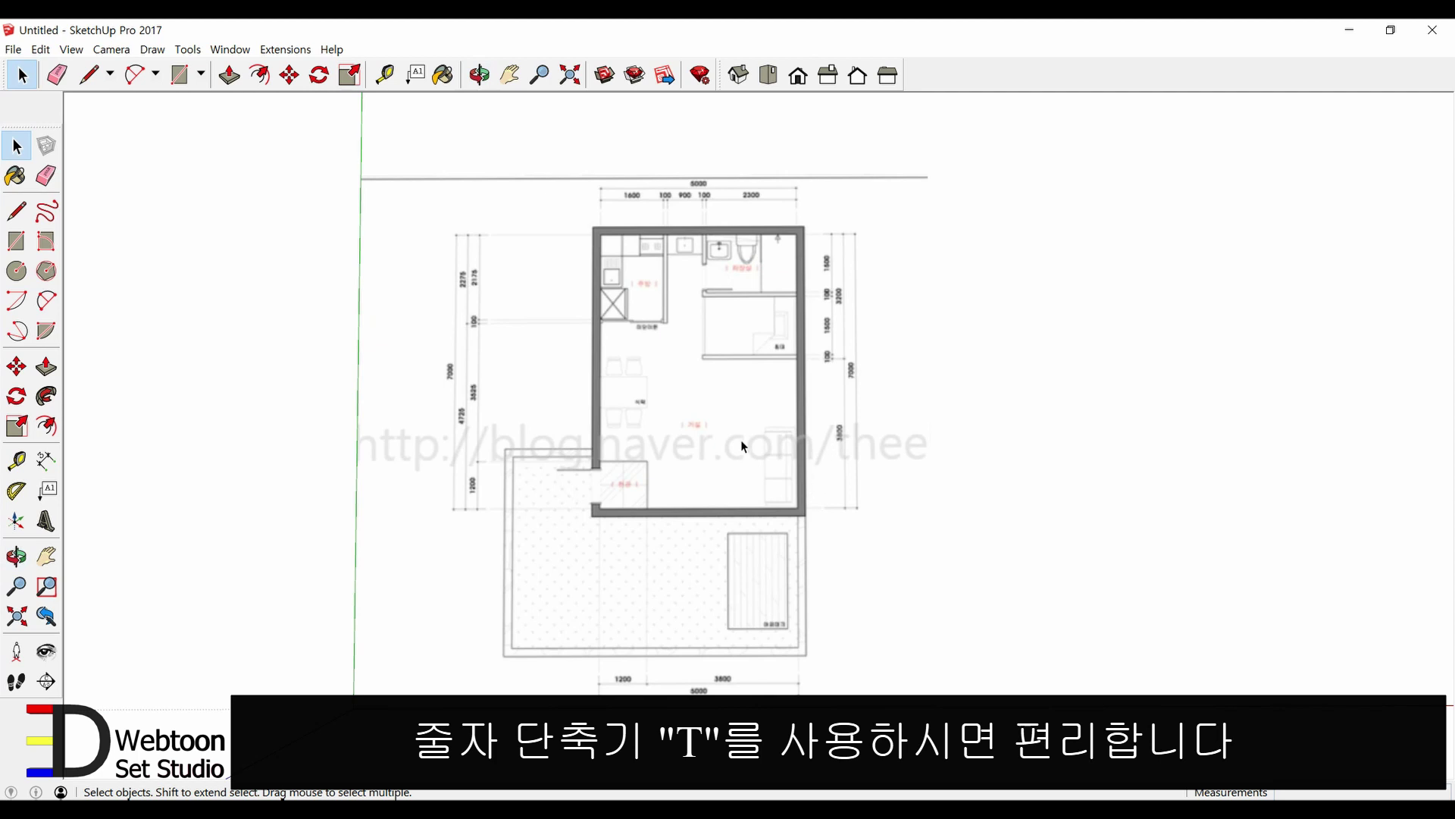
- Show the side tray and add a new layer named 평면도
click(232, 51)
mouse_move(293, 68)
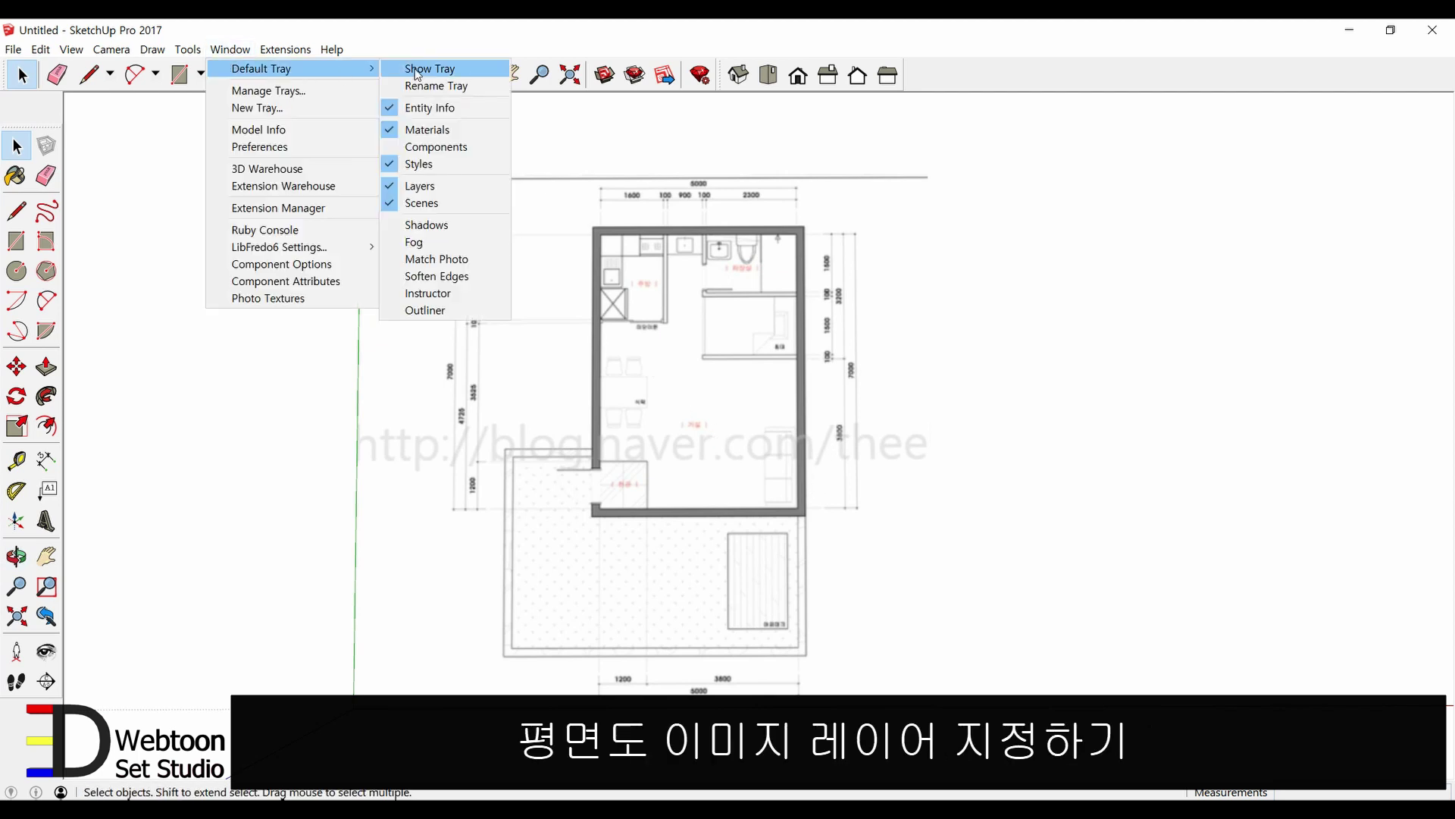
click(416, 73)
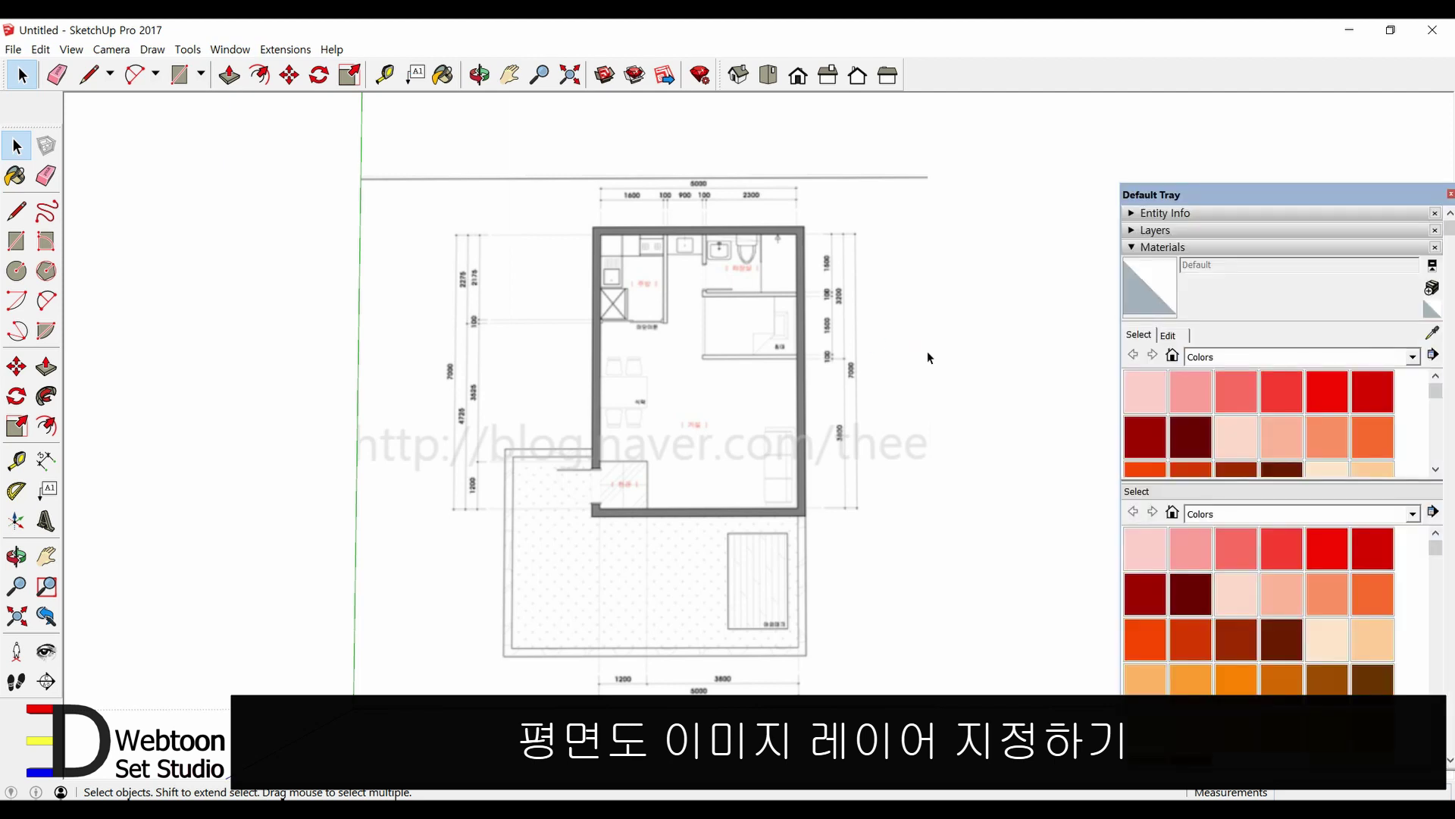
click(1153, 250)
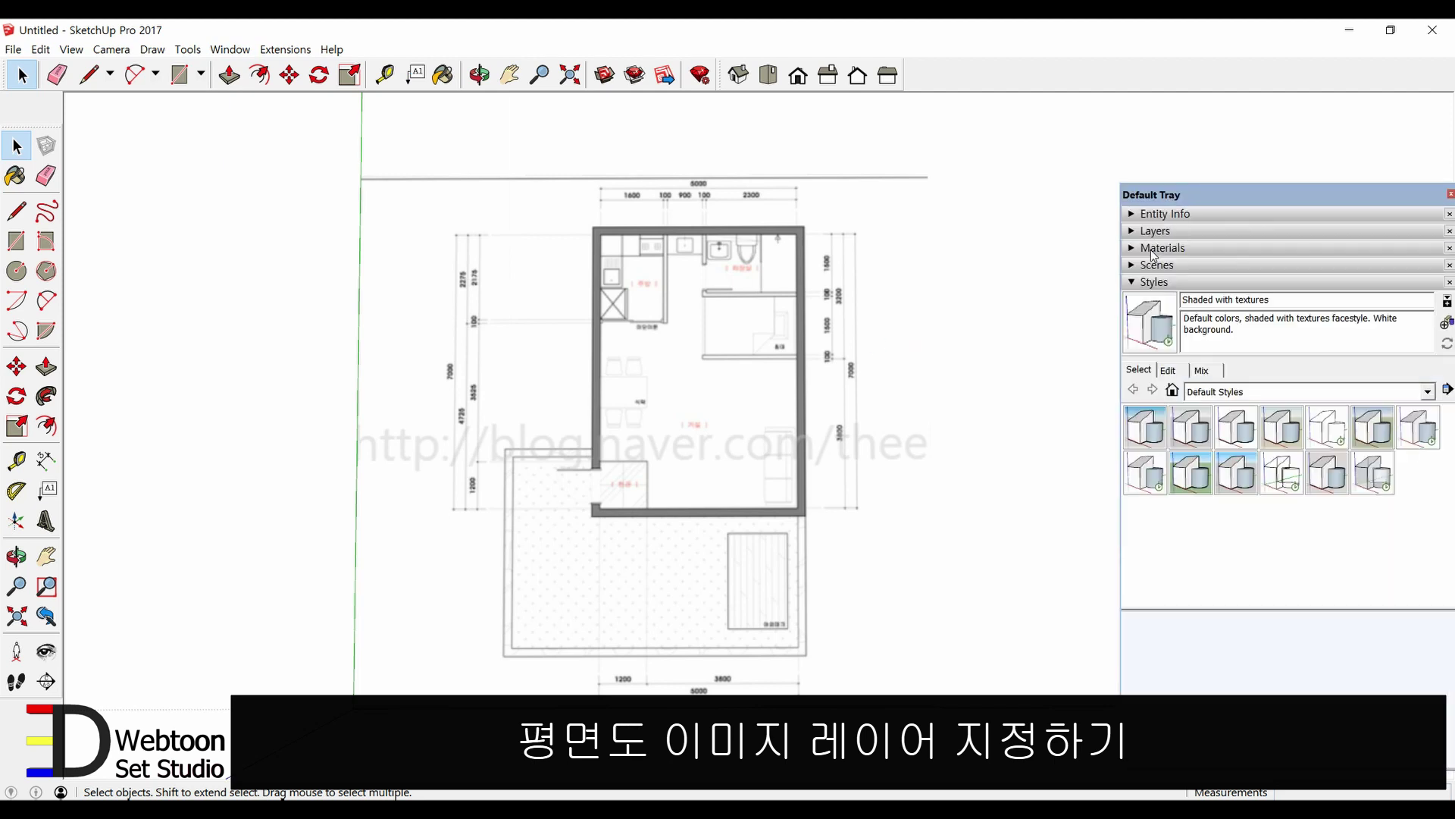
click(1153, 283)
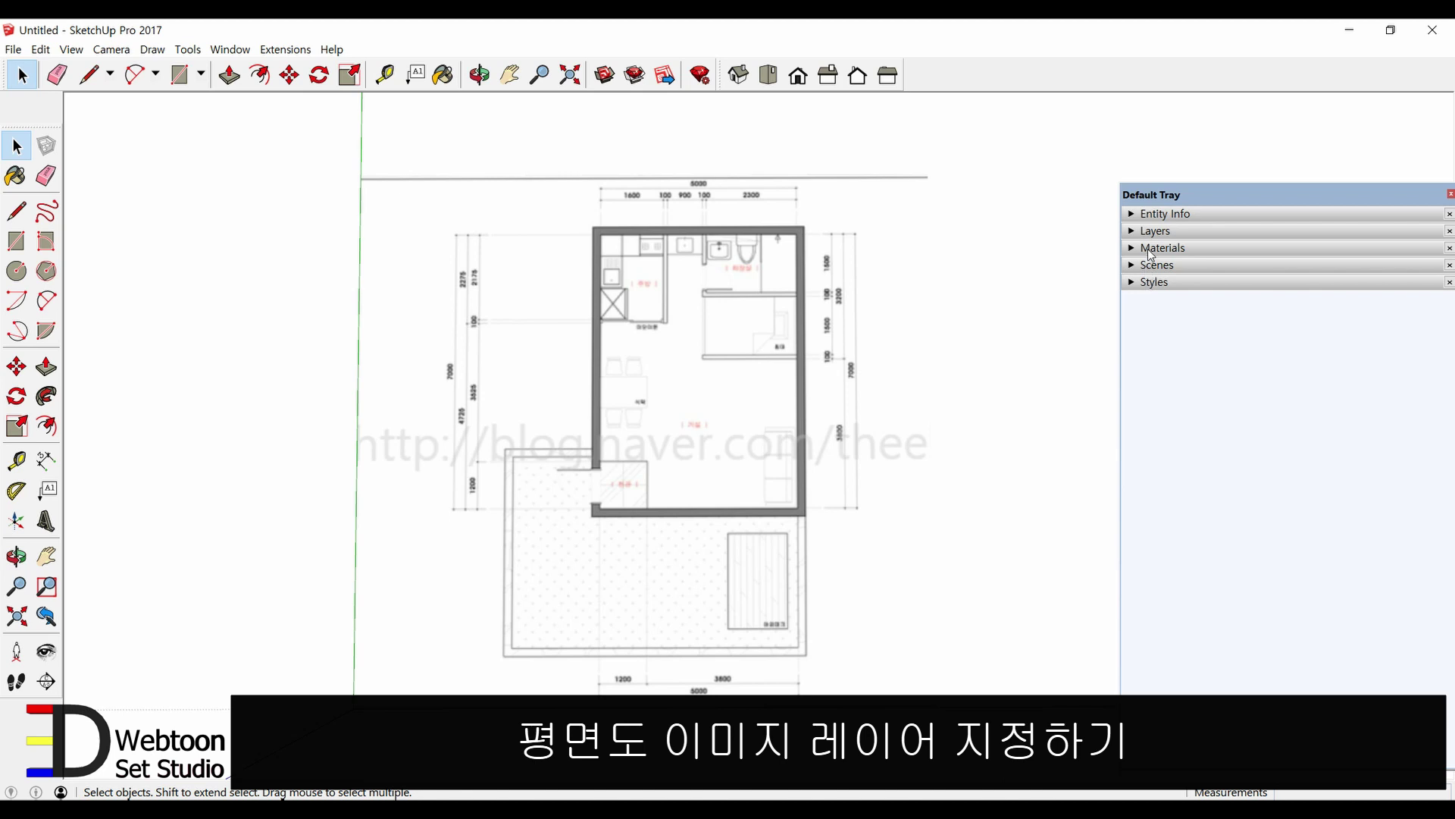
click(1148, 231)
click(1133, 250)
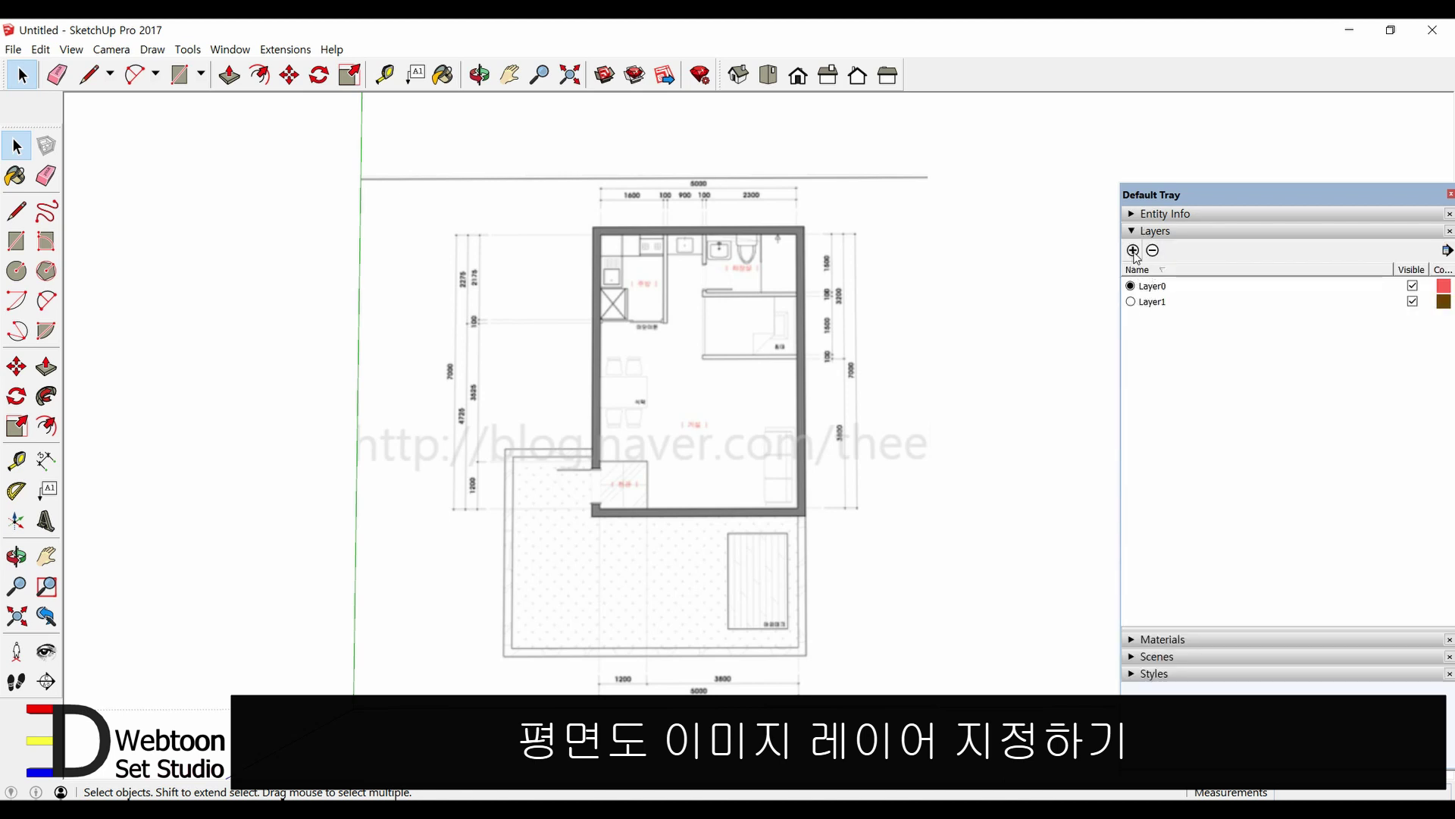
text(vu)
text(평면)
text(도)
key(Return)
- Assign the floor-plan image to the 평면도 layer in Entity Info
click(651, 335)
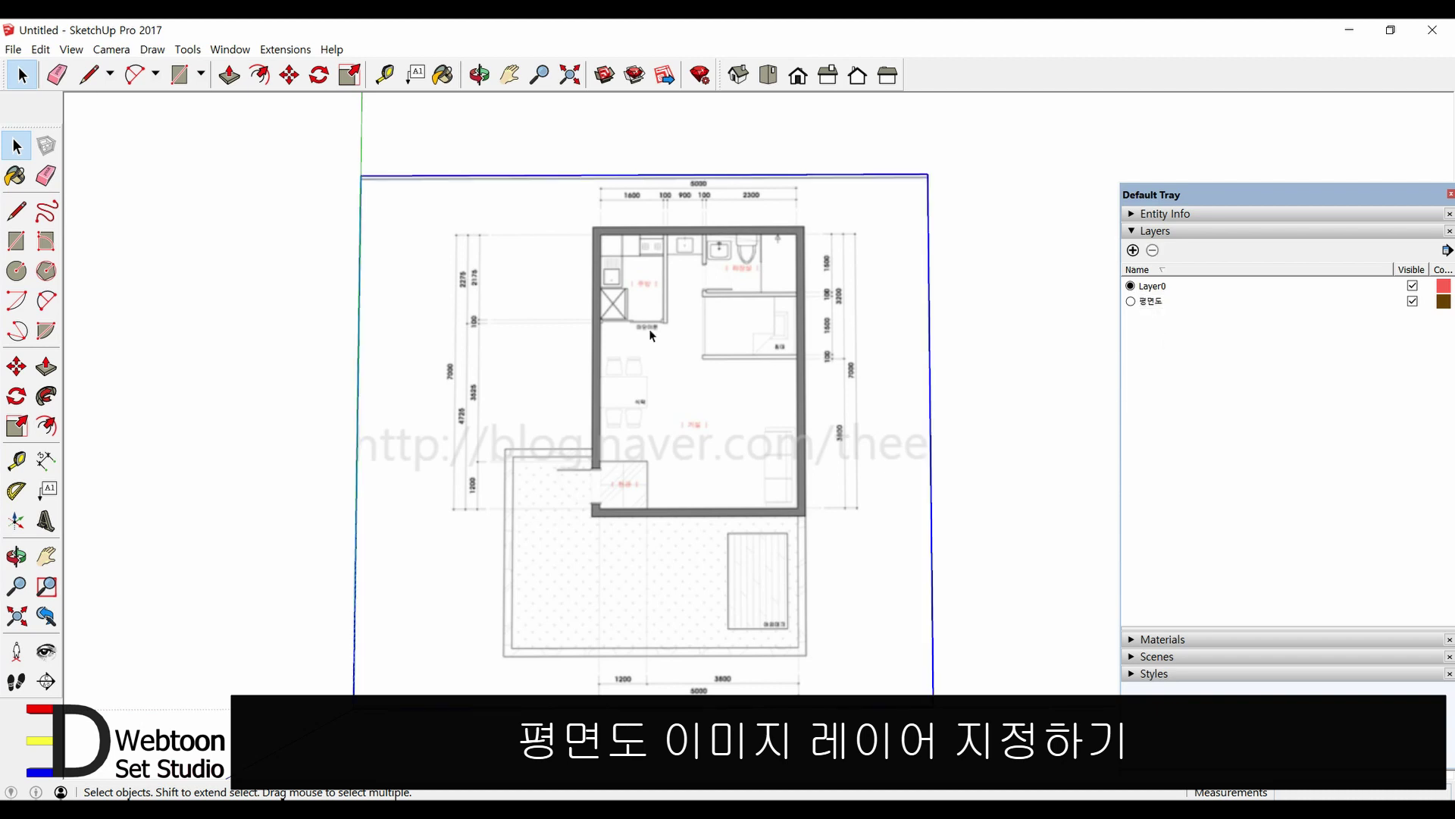
click(1156, 214)
click(1299, 259)
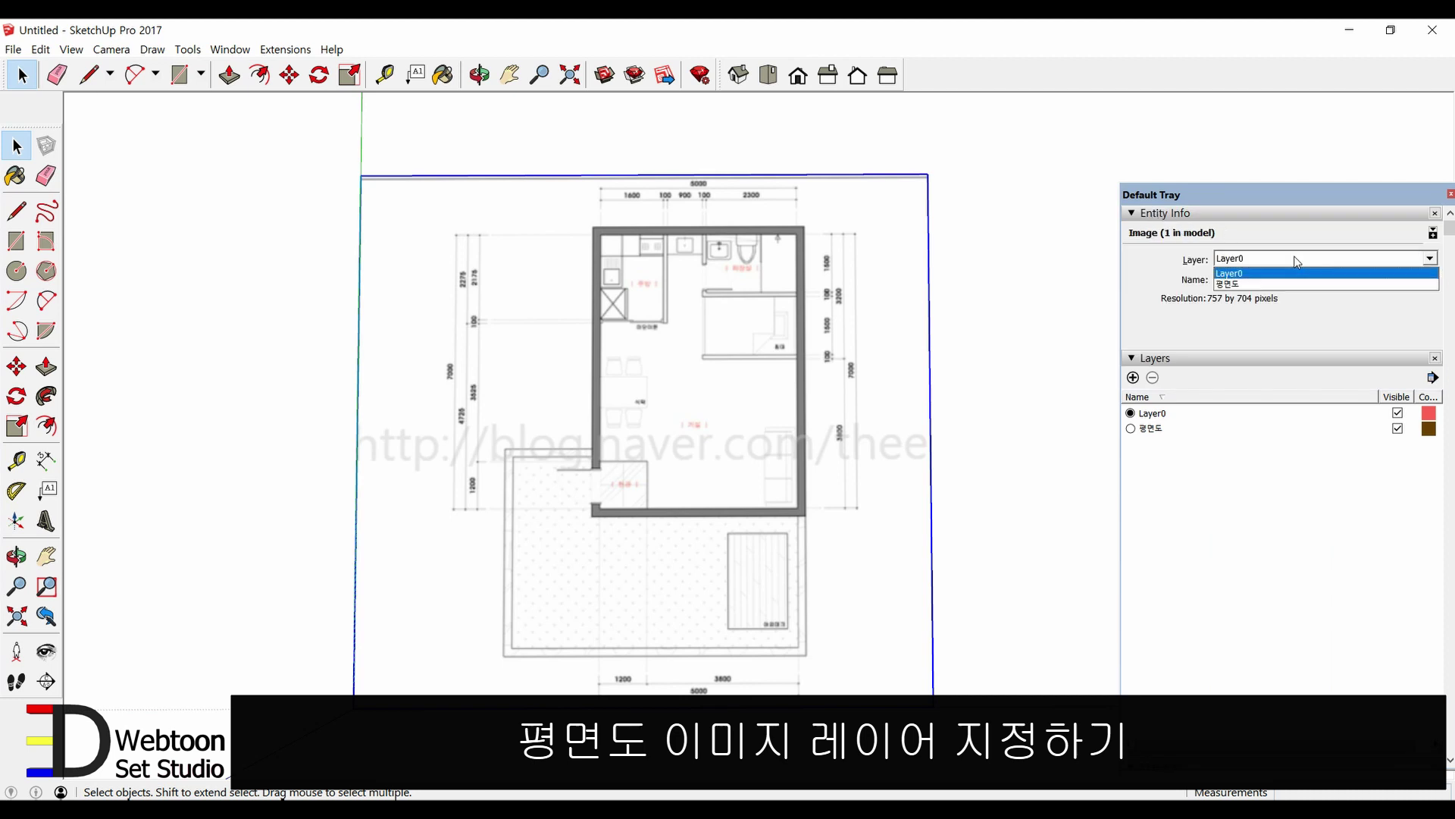
click(1243, 285)
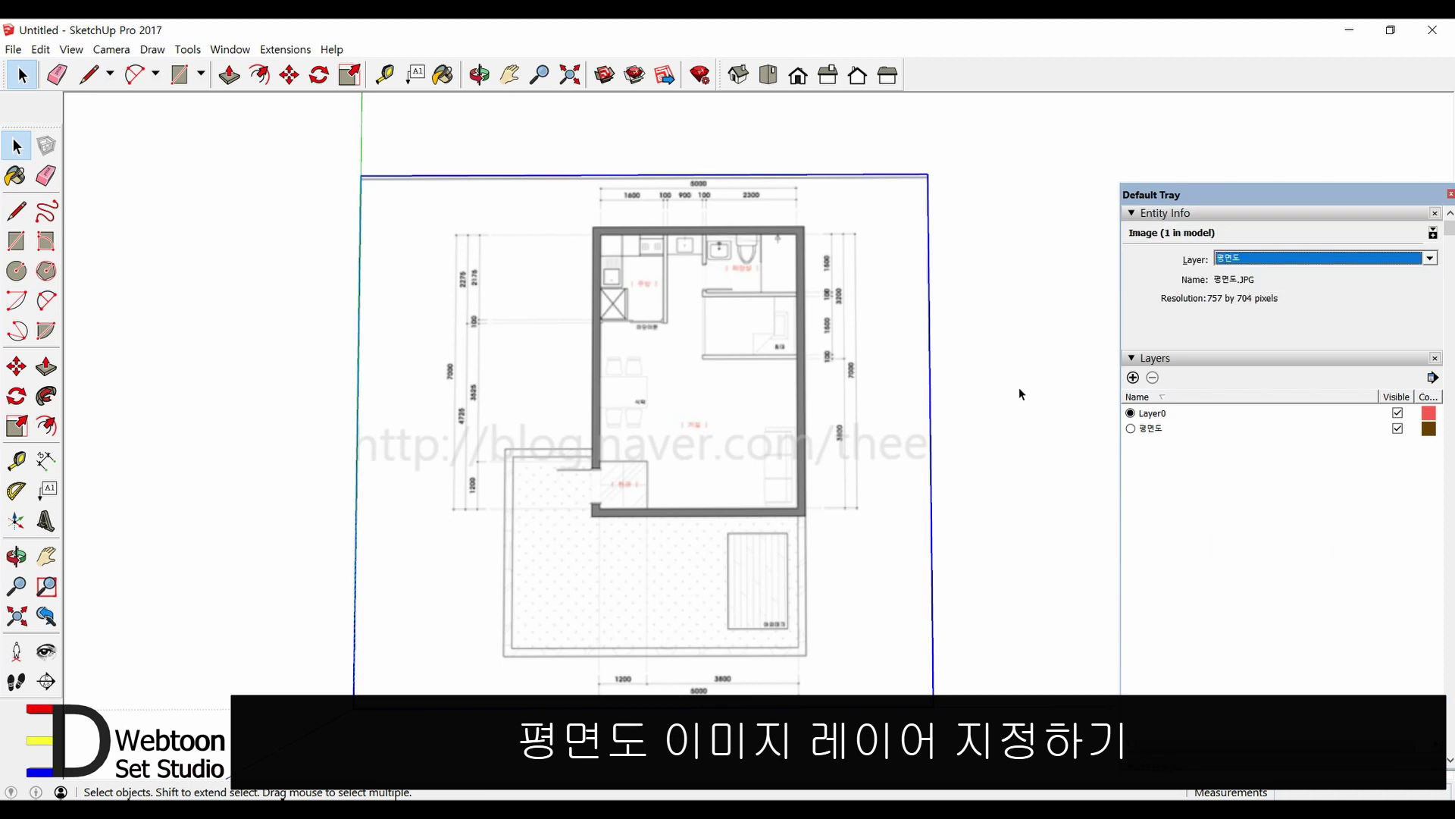
- Zoom in on the entrance wall corner and draw a small rectangle there
scroll(596, 457, up, 1)
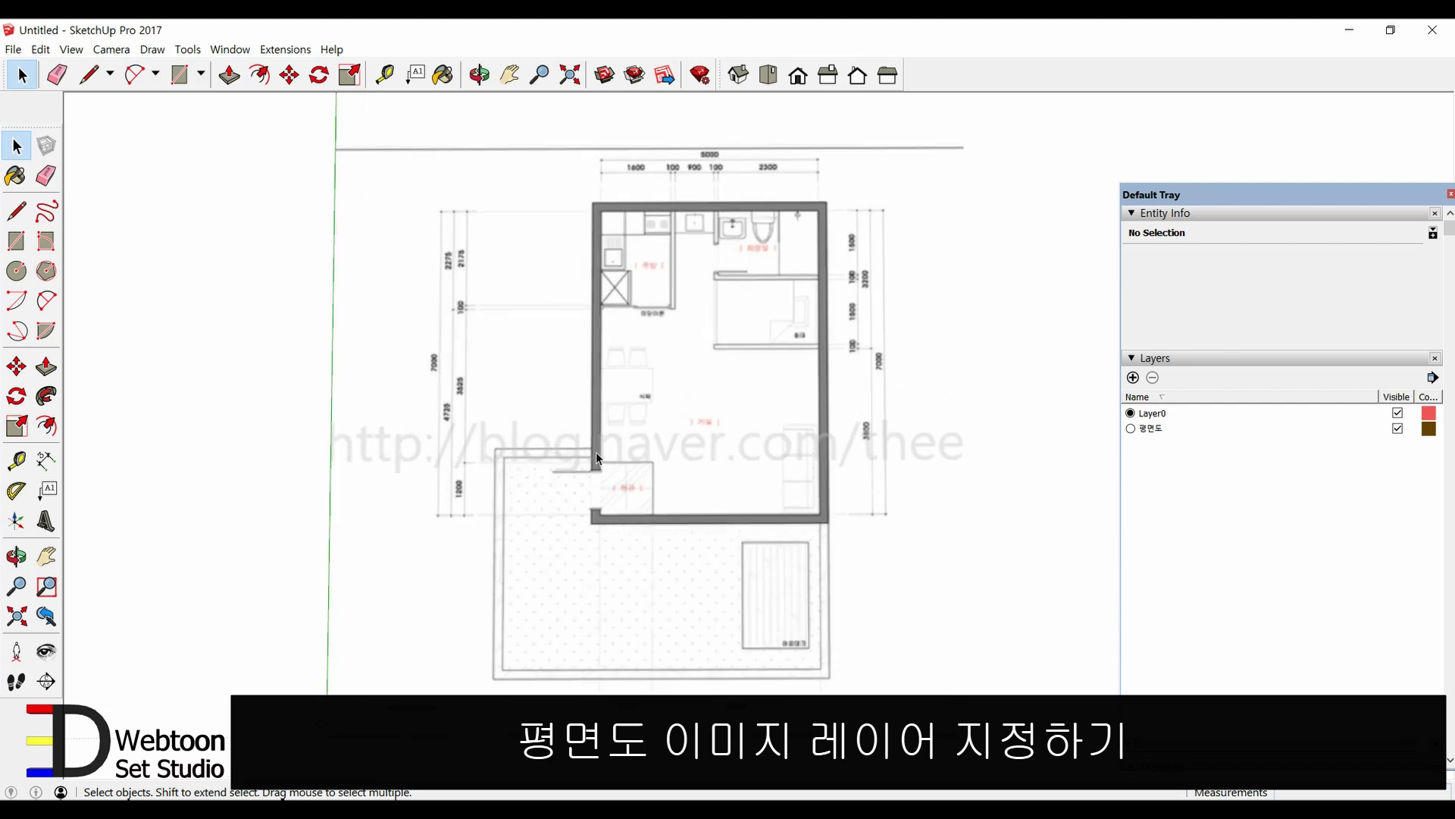
scroll(595, 457, up, 1)
scroll(617, 539, up, 2)
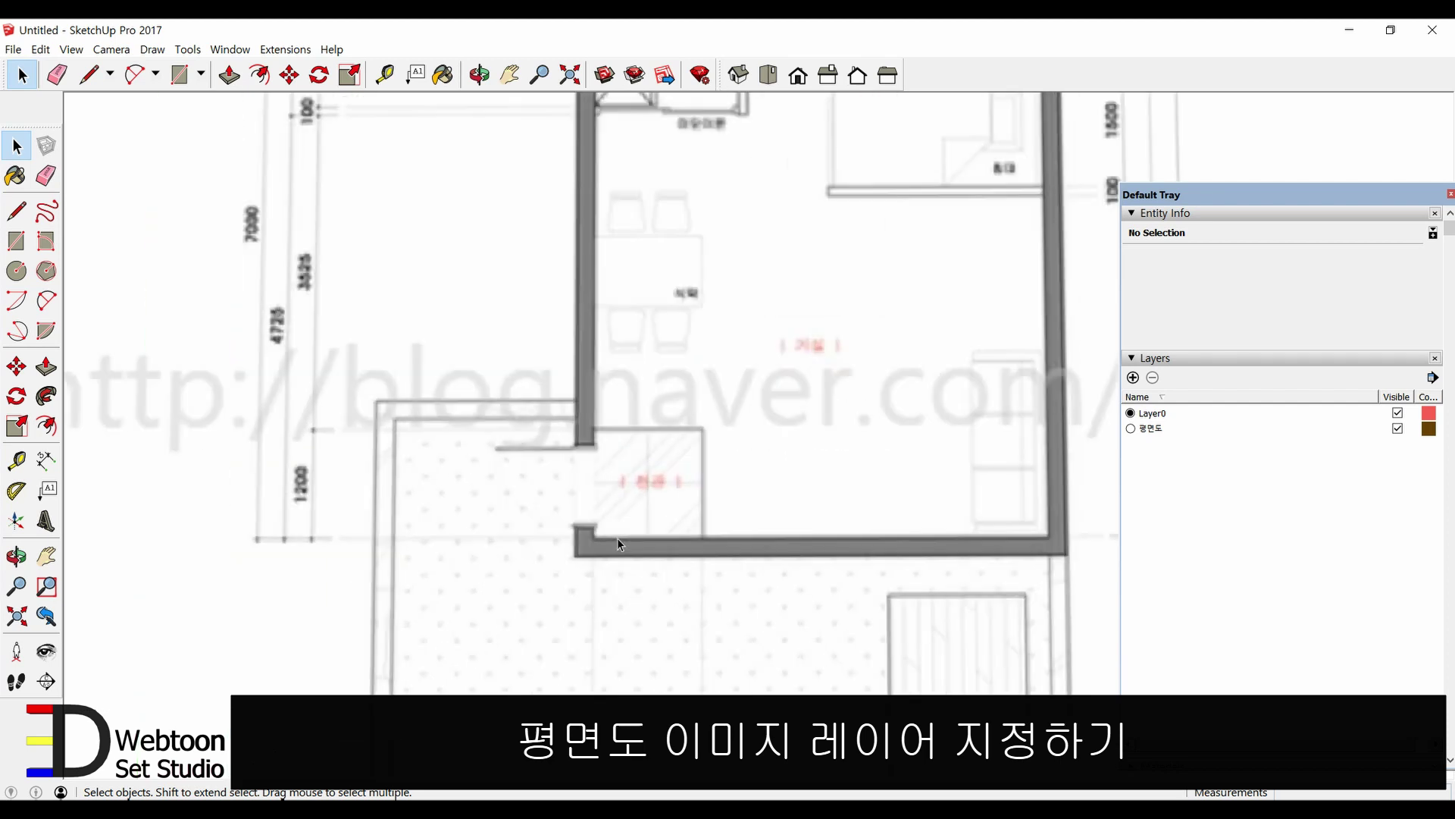
scroll(468, 533, down, 2)
scroll(466, 538, down, 1)
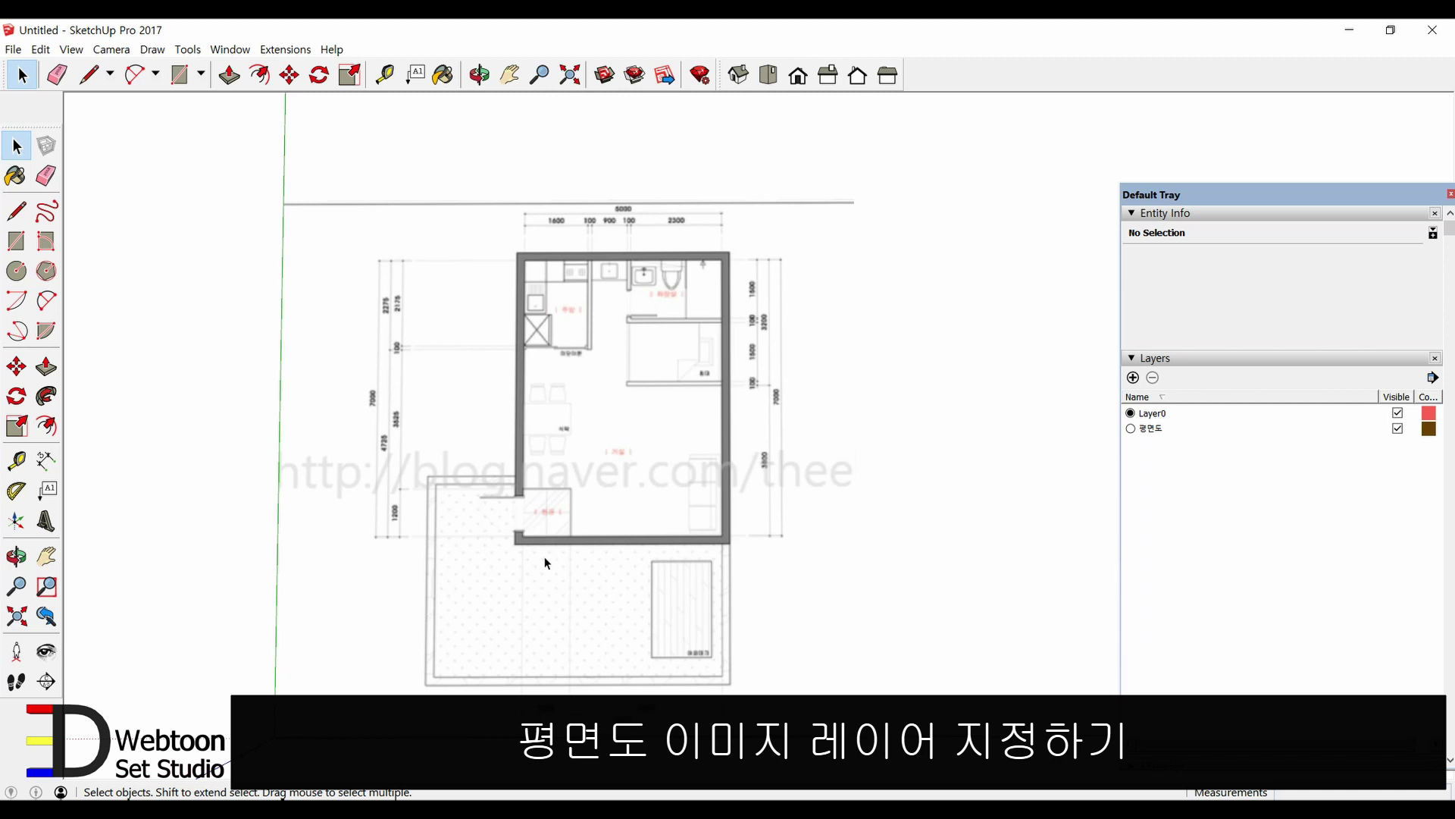
scroll(545, 561, up, 1)
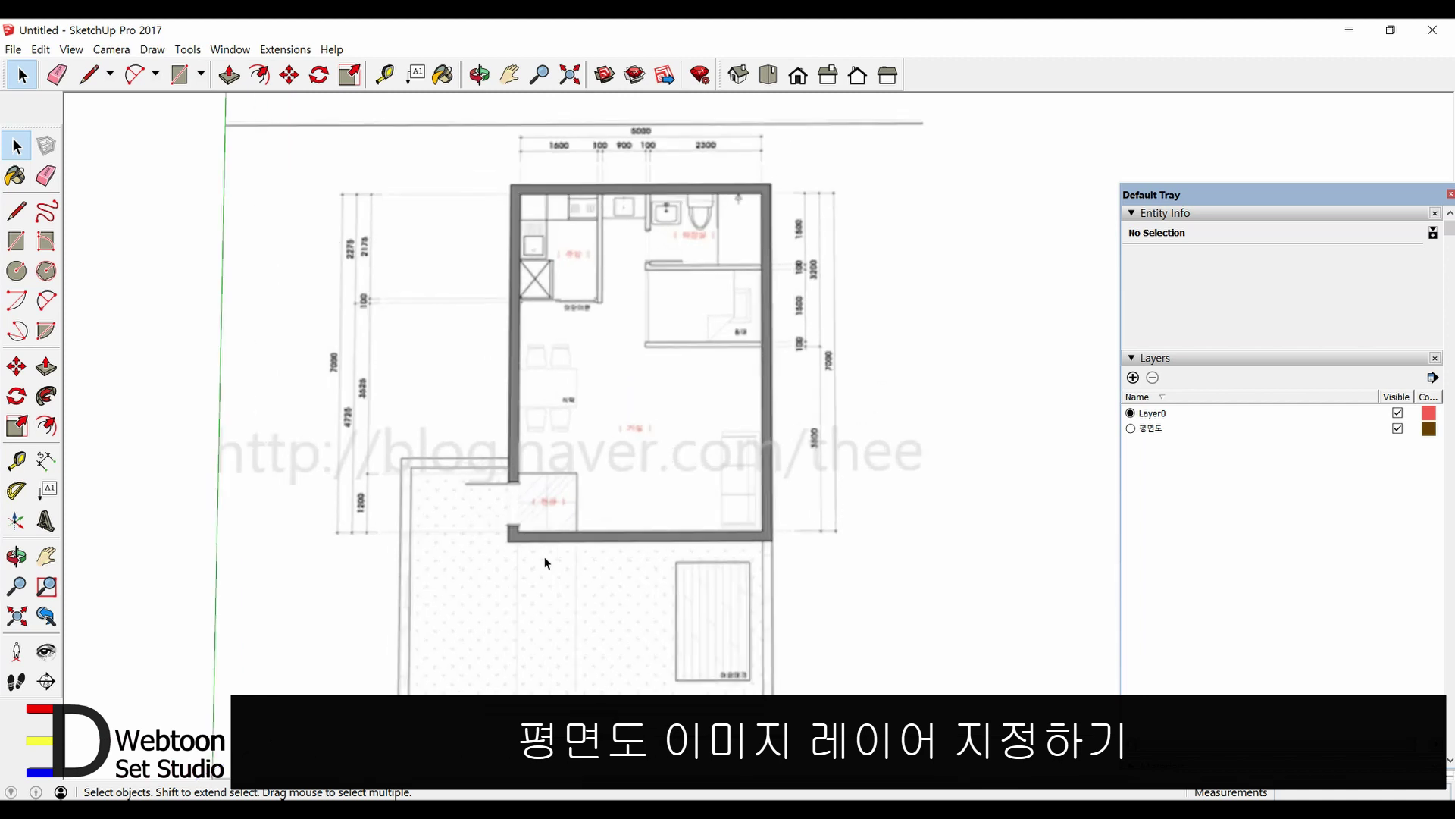
scroll(544, 556, up, 1)
scroll(545, 557, up, 1)
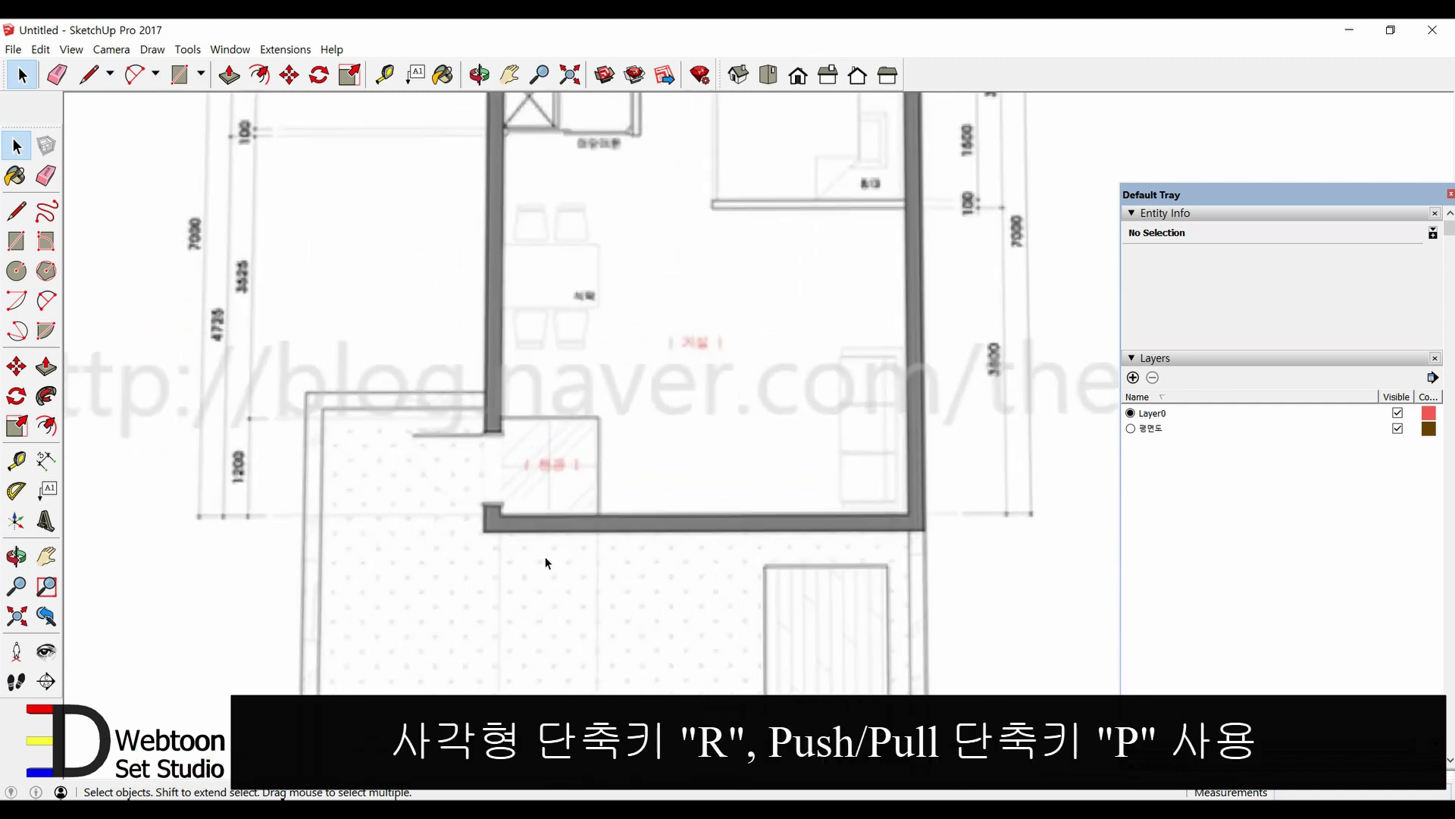
scroll(519, 533, up, 1)
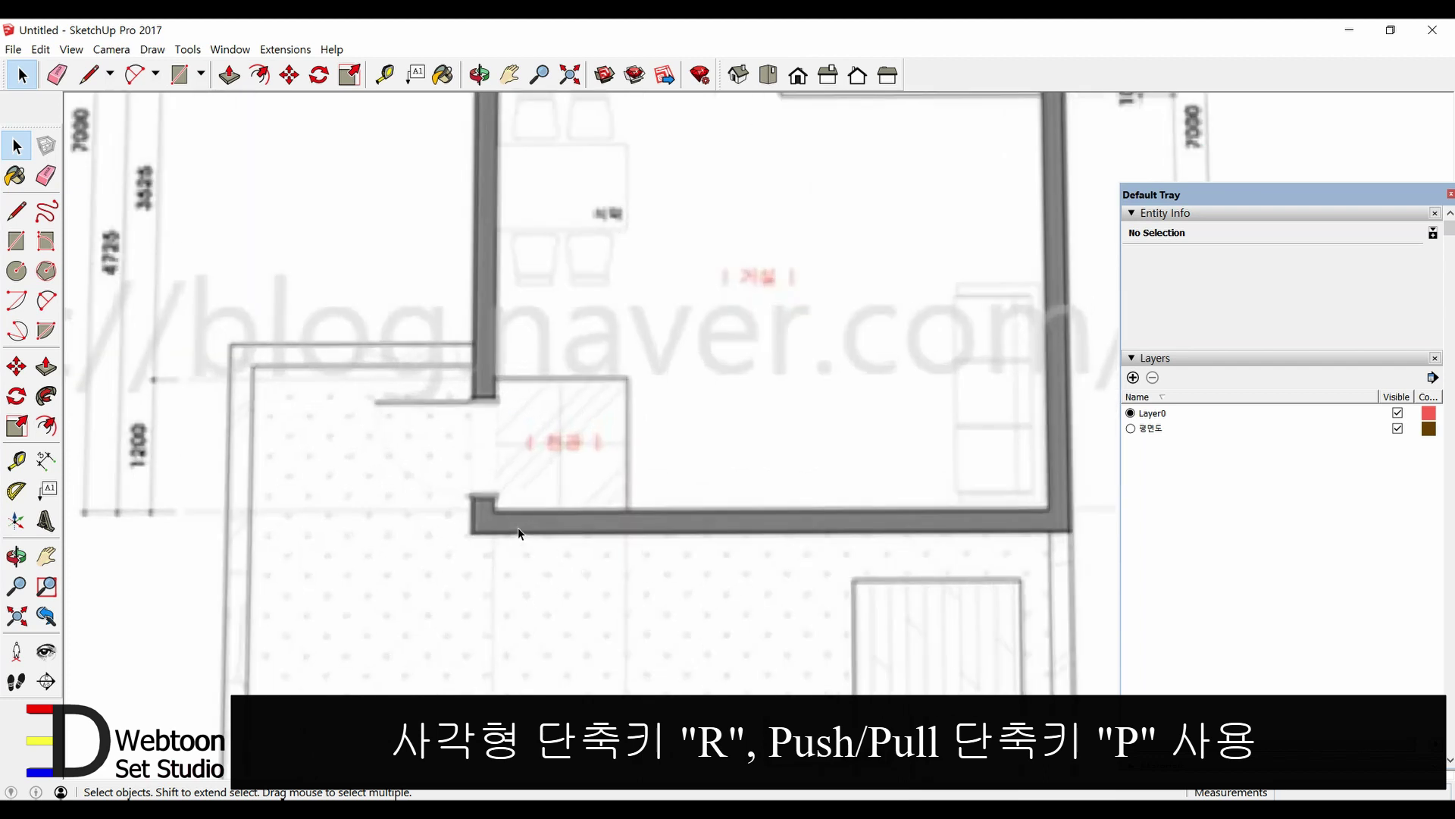
scroll(479, 515, up, 1)
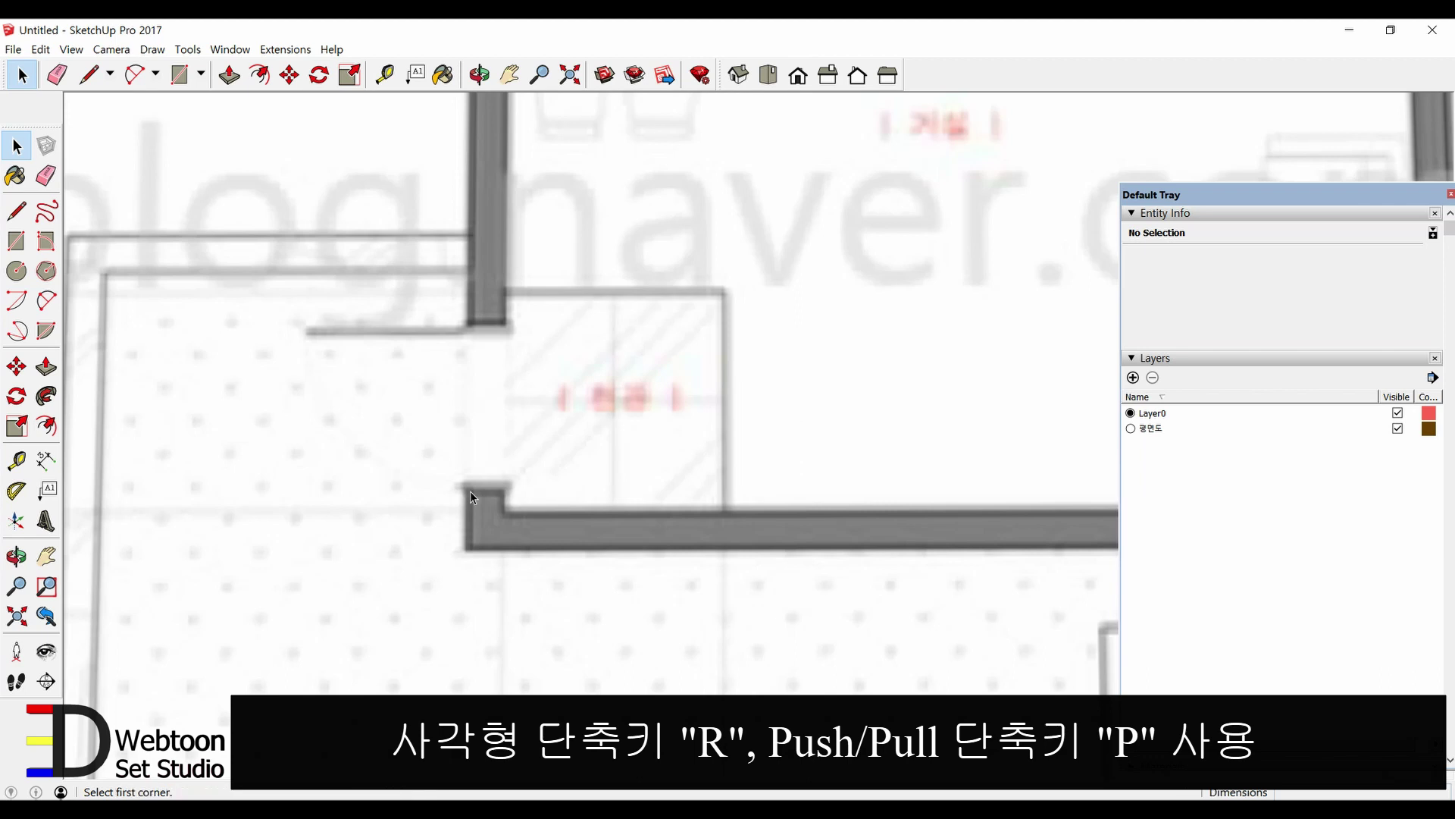
key(r)
click(467, 489)
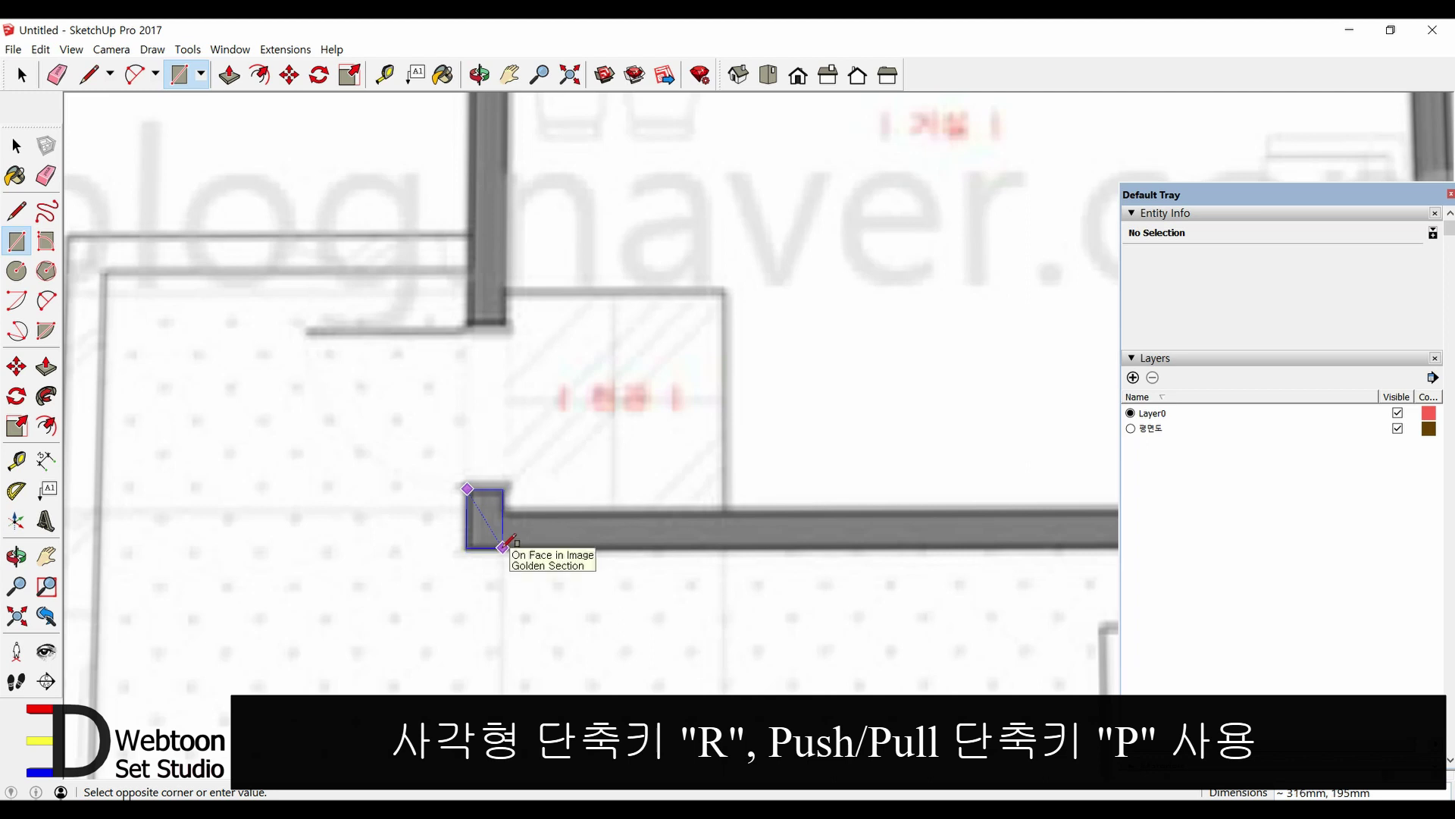
click(503, 547)
key(space)
- Push/pull the rectangle up into a 3000 mm tall post
scroll(587, 539, down, 2)
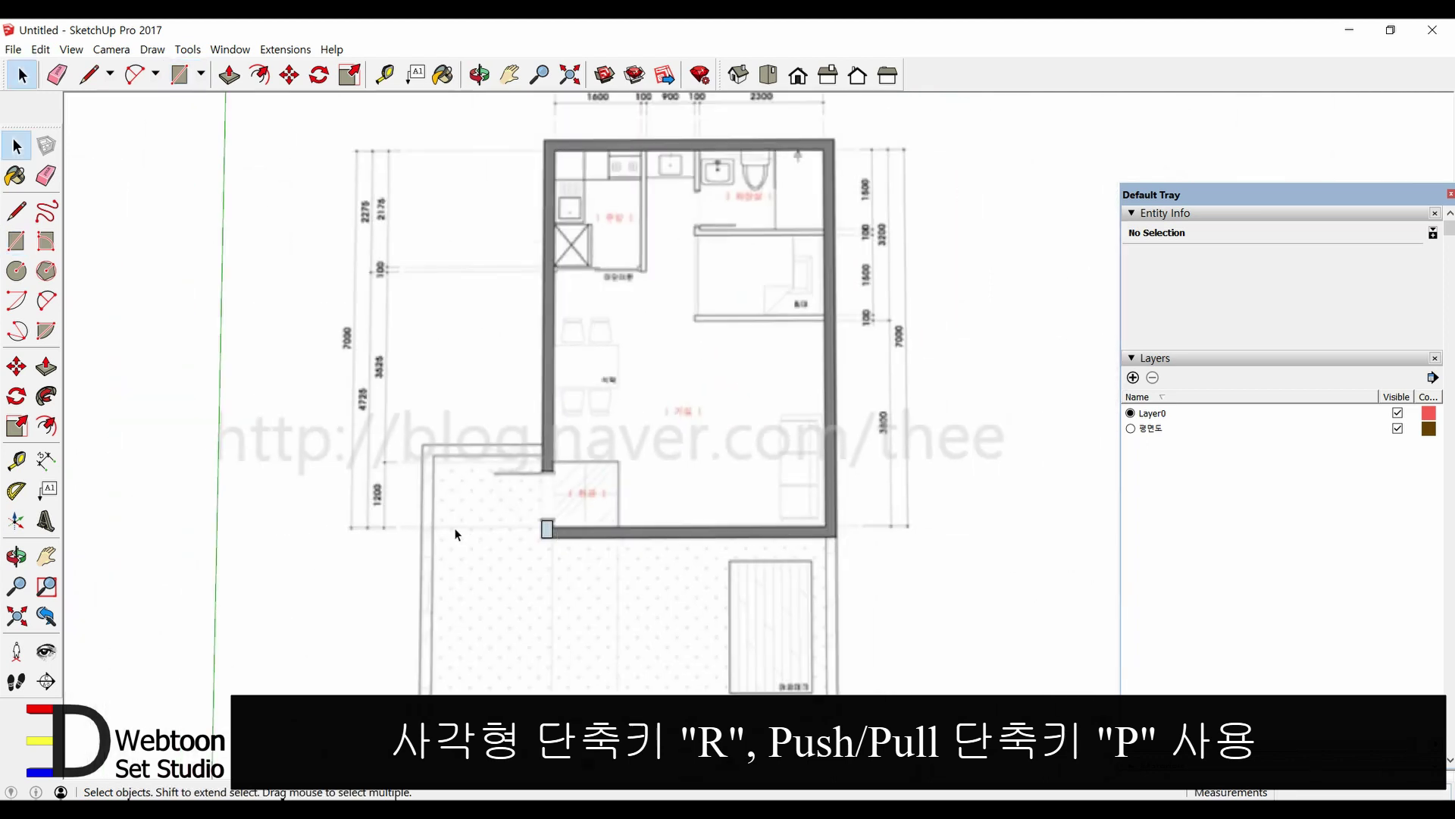
middle_drag(453, 530, 530, 530)
scroll(540, 543, up, 4)
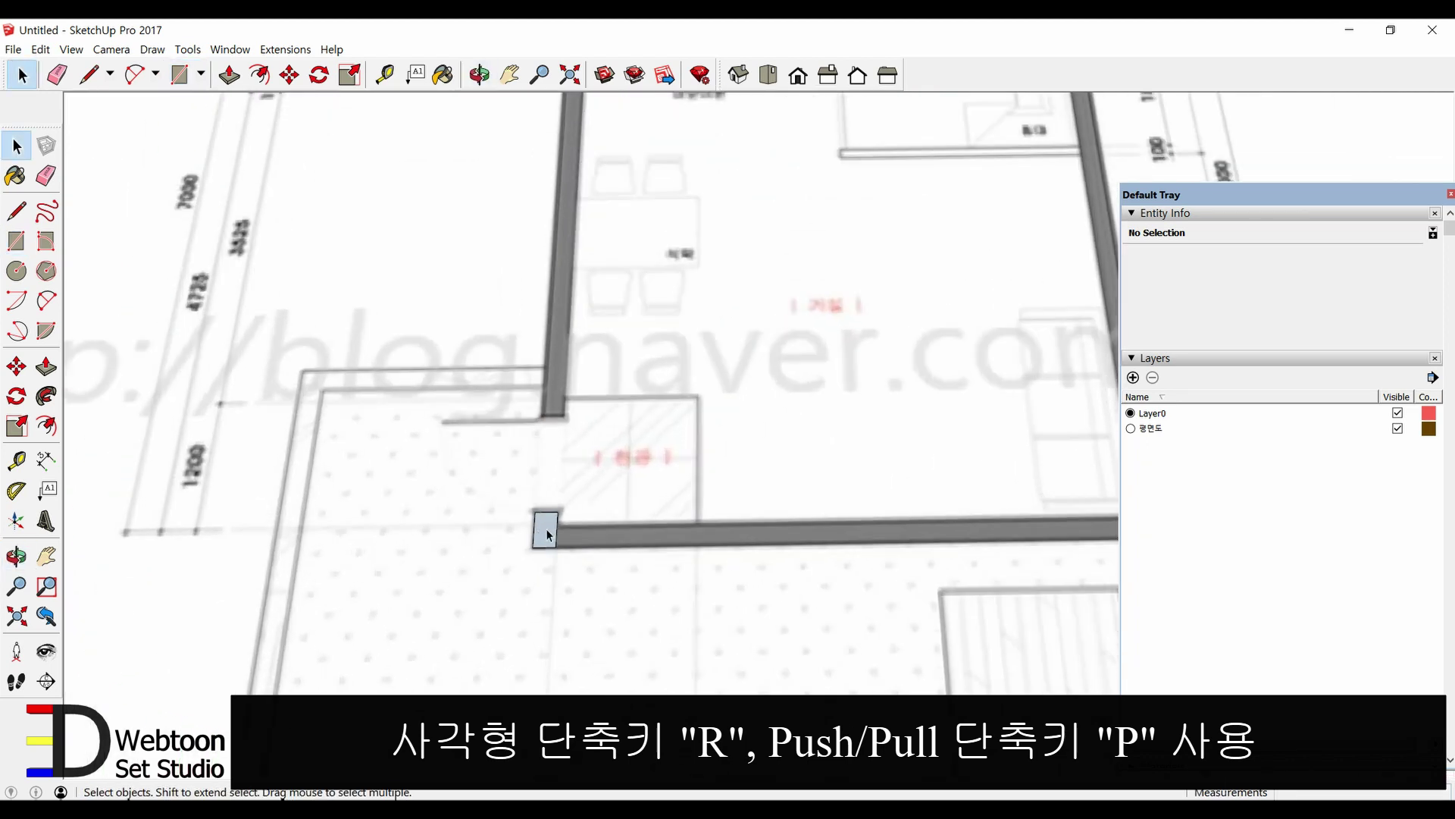
click(541, 538)
key(p)
drag(547, 535, 536, 413)
text(3000)
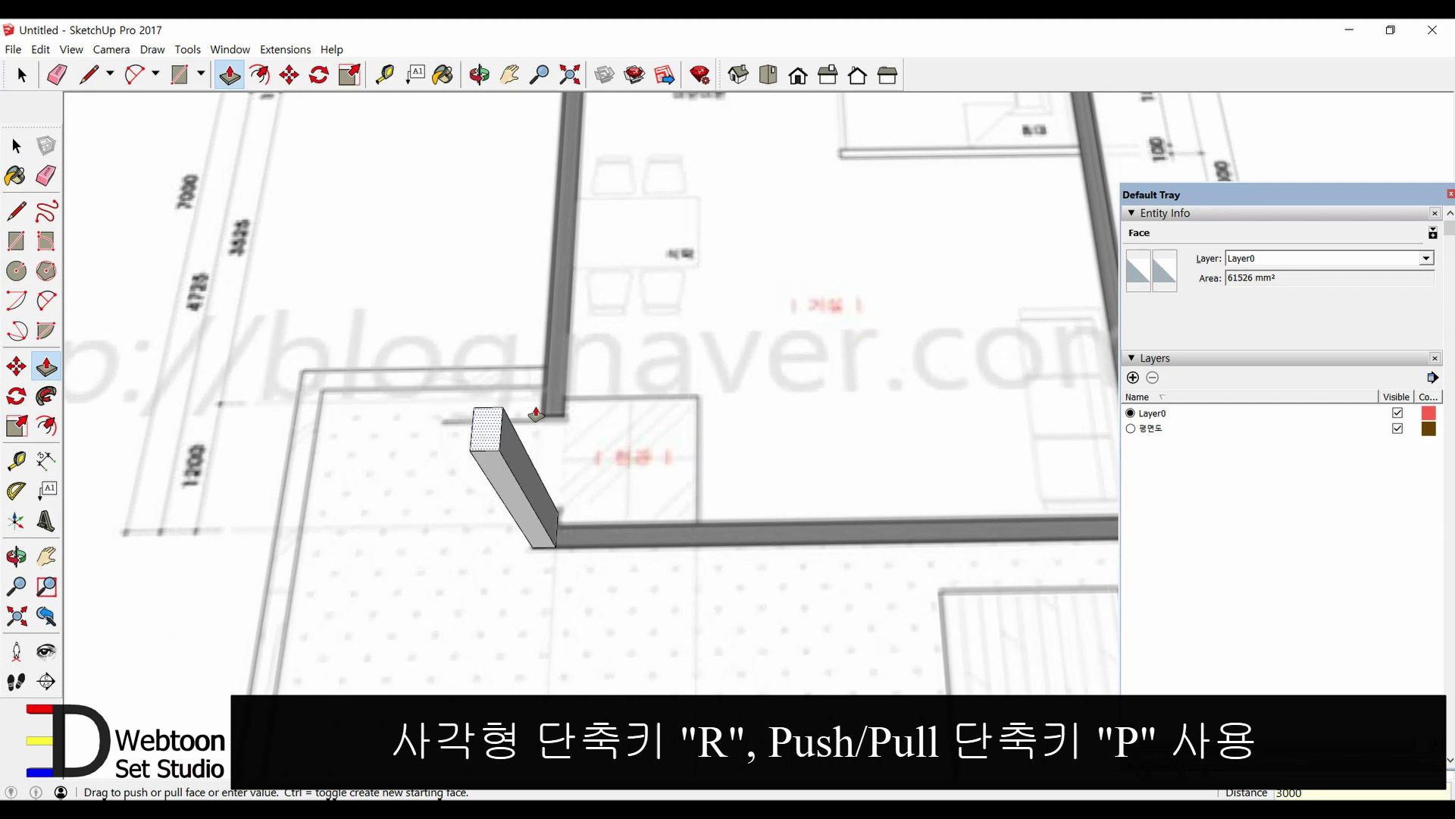
key(Return)
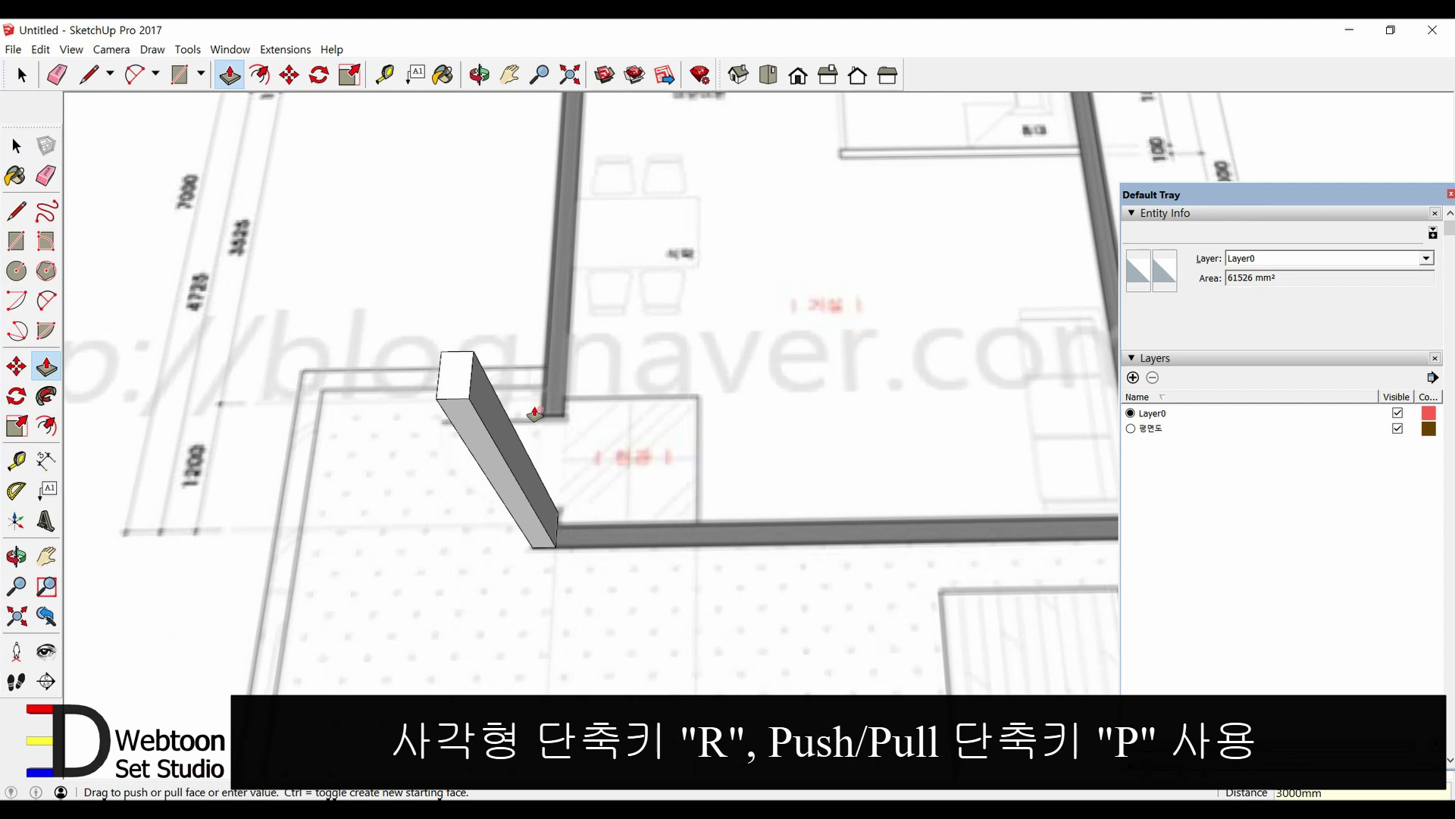
- Close the side tray and make the whole post a group
click(1449, 195)
key(space)
triple_click(520, 476)
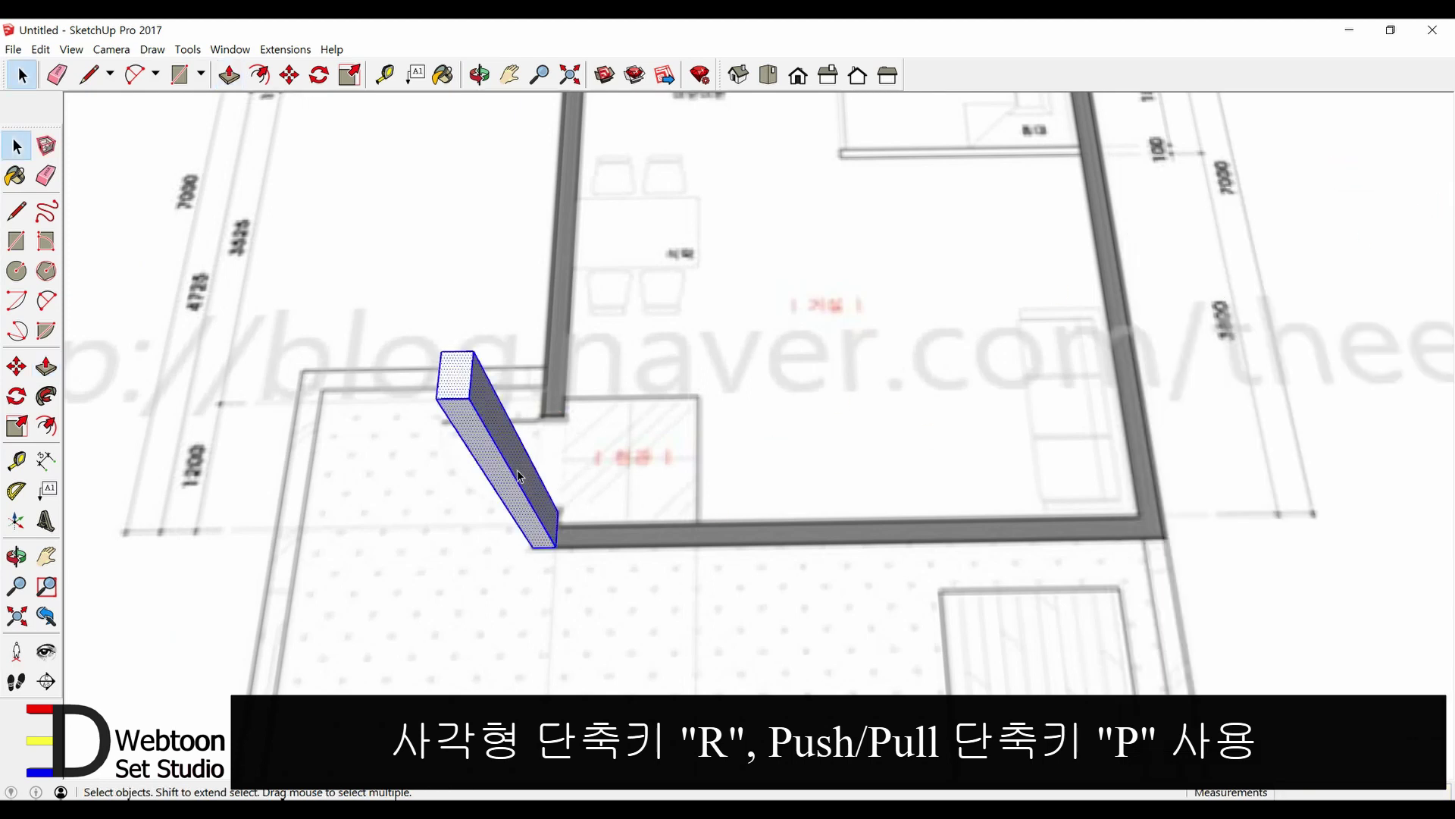
right_click(520, 476)
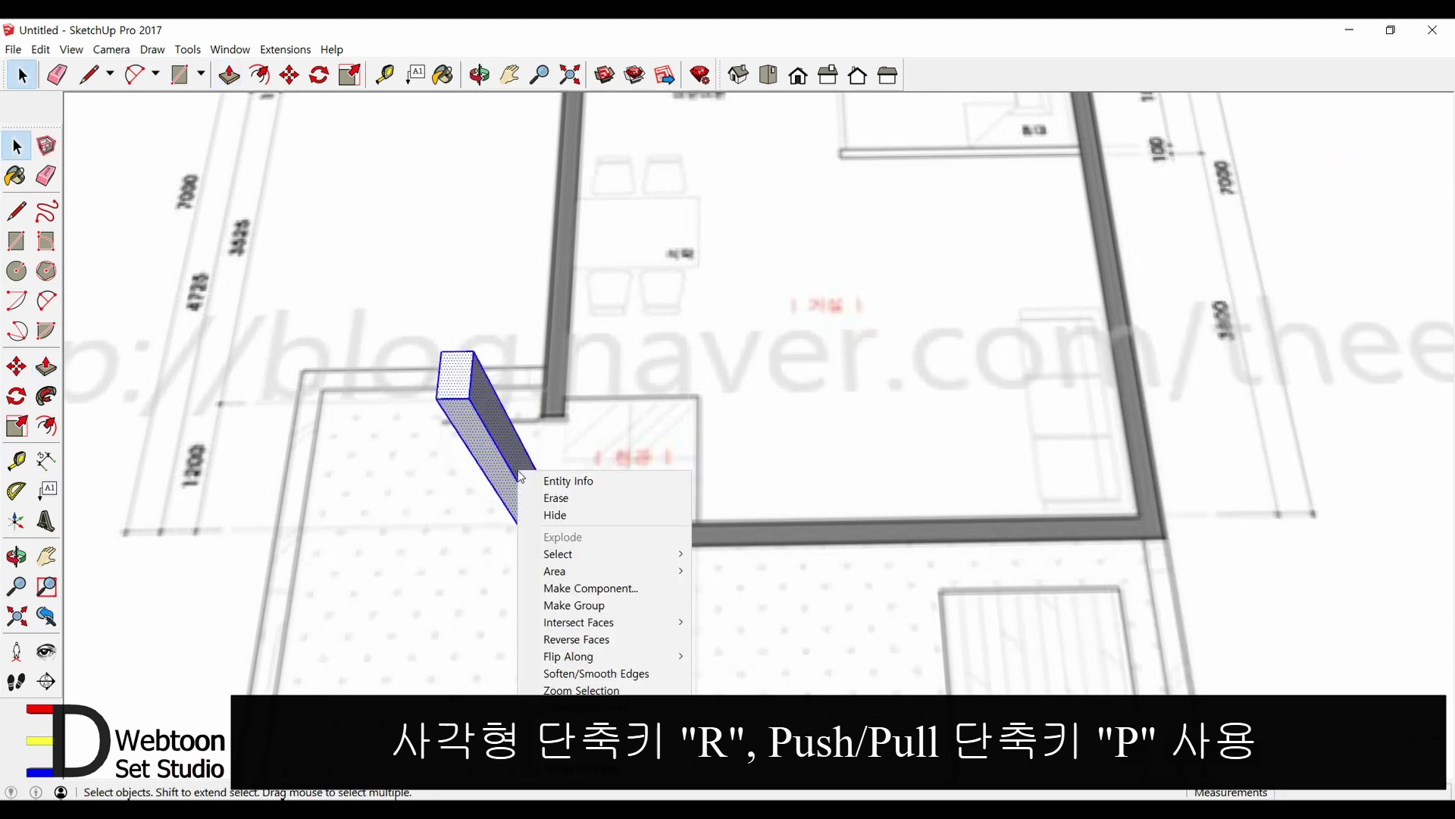
click(588, 605)
scroll(576, 523, up, 2)
- Draw a rectangle beside the post's base
scroll(574, 522, up, 3)
scroll(531, 531, up, 3)
scroll(573, 474, up, 3)
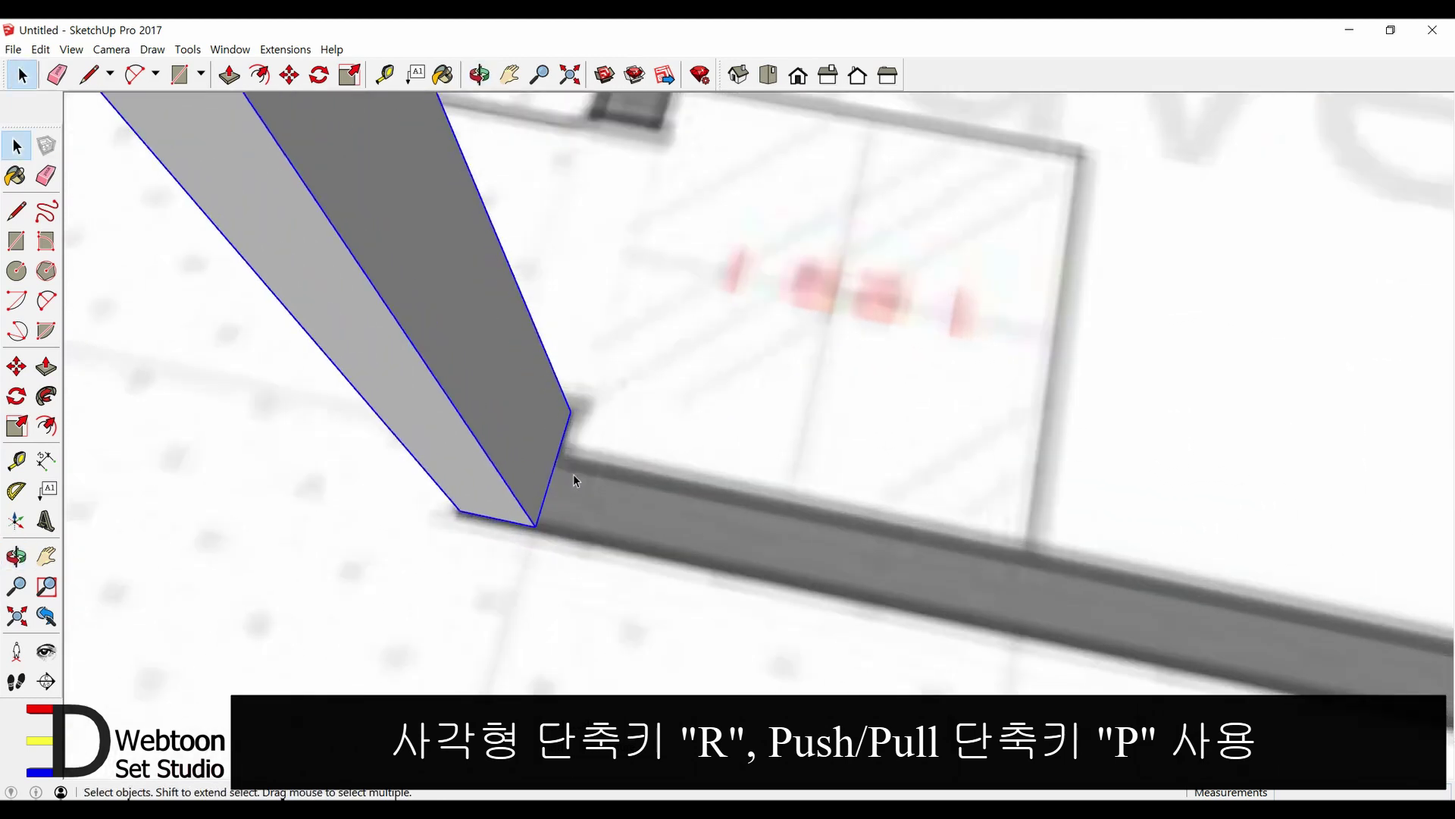
key(r)
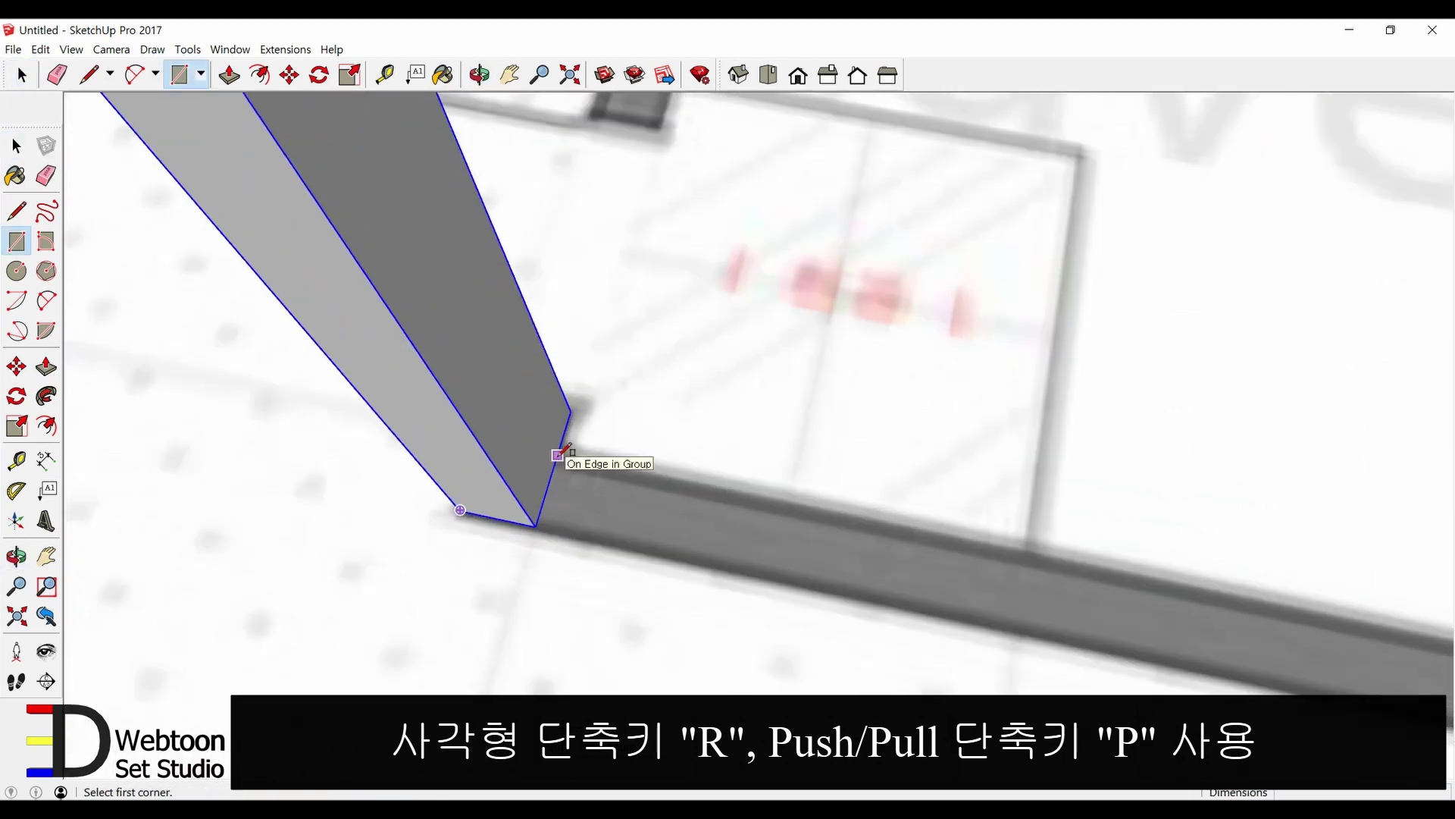
click(558, 455)
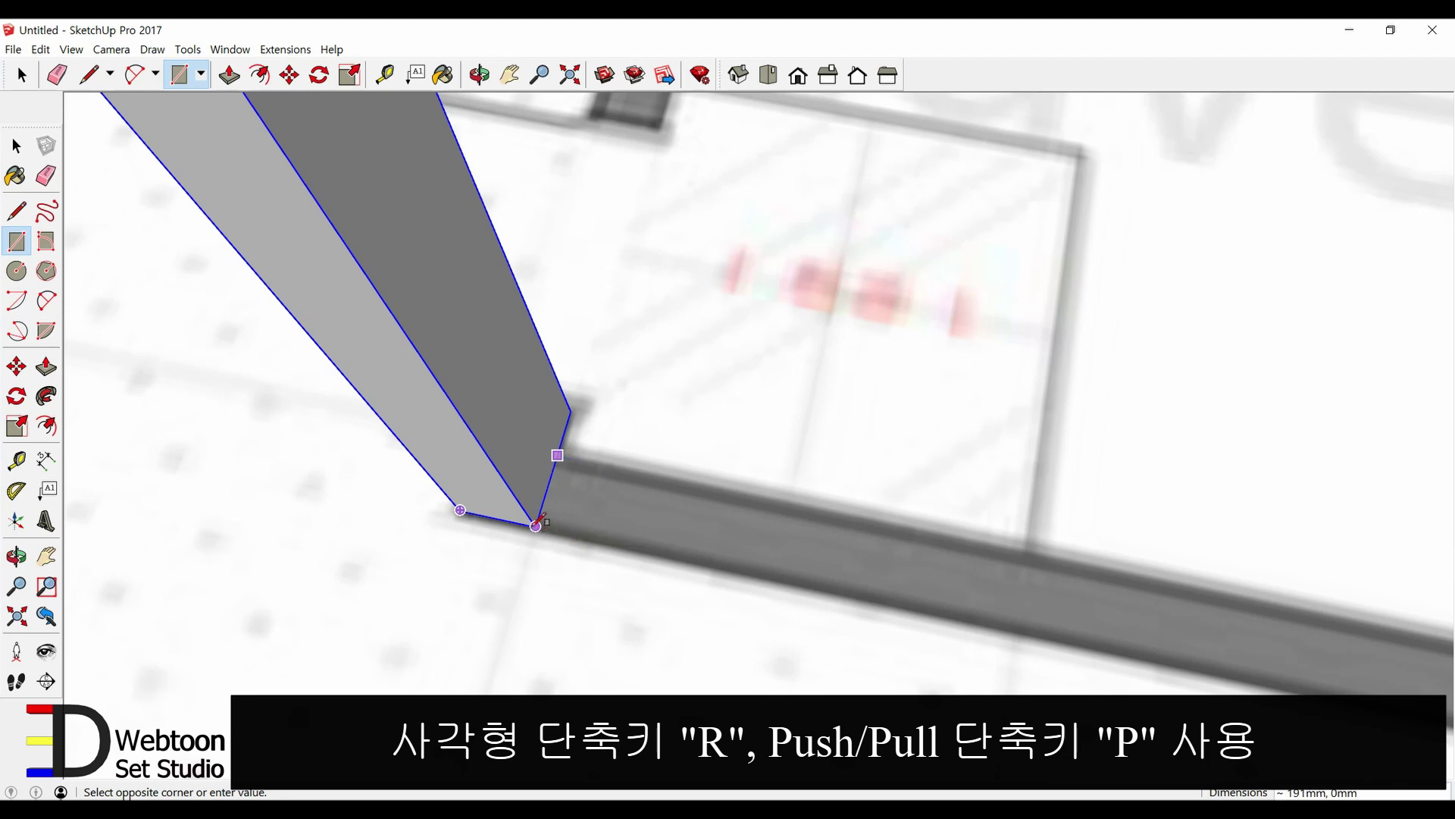
click(582, 536)
key(space)
- Push/pull the rectangle's side face out about 5000 mm into a long wall
key(p)
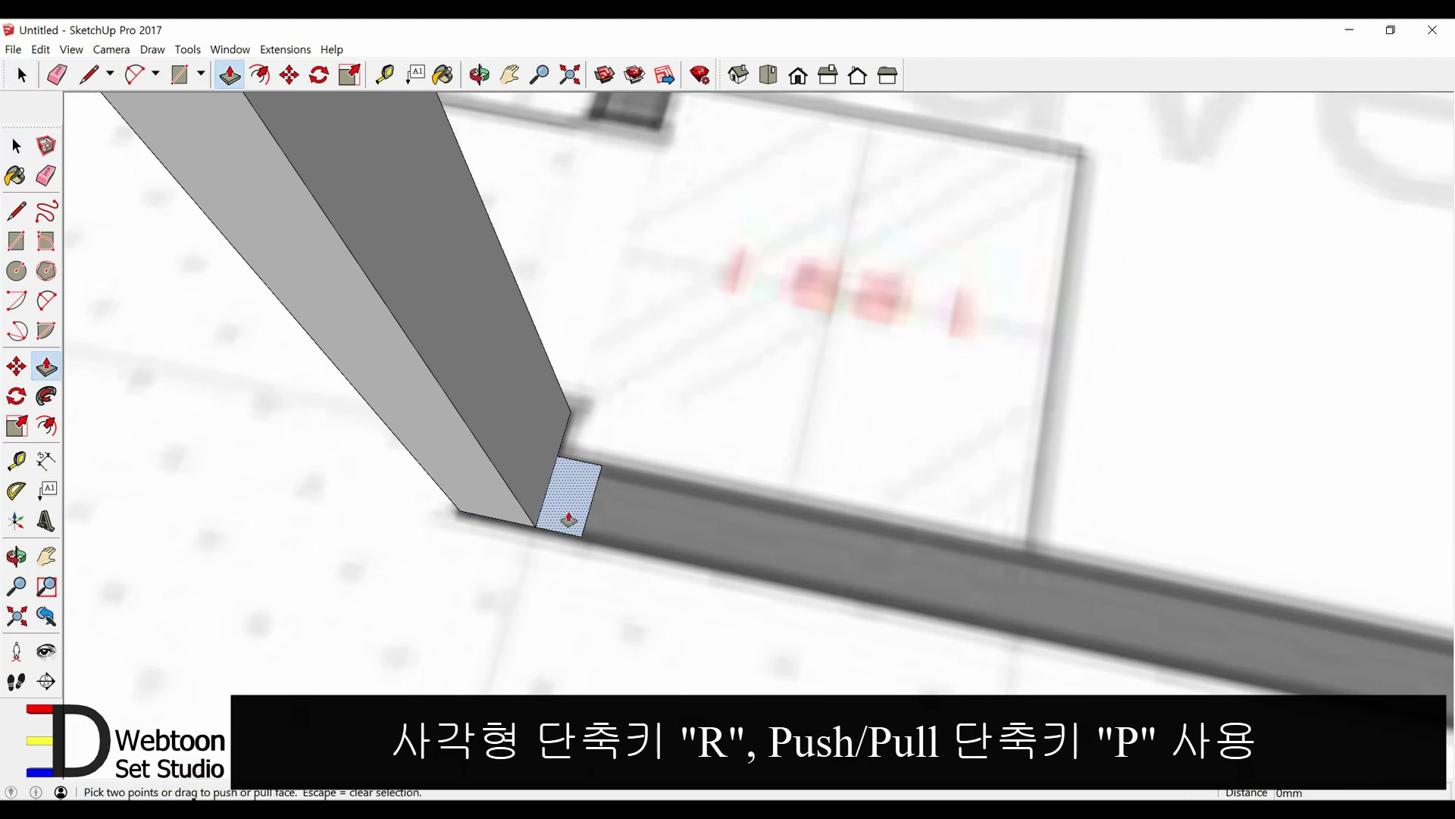
scroll(544, 581, down, 2)
scroll(544, 581, down, 3)
key(space)
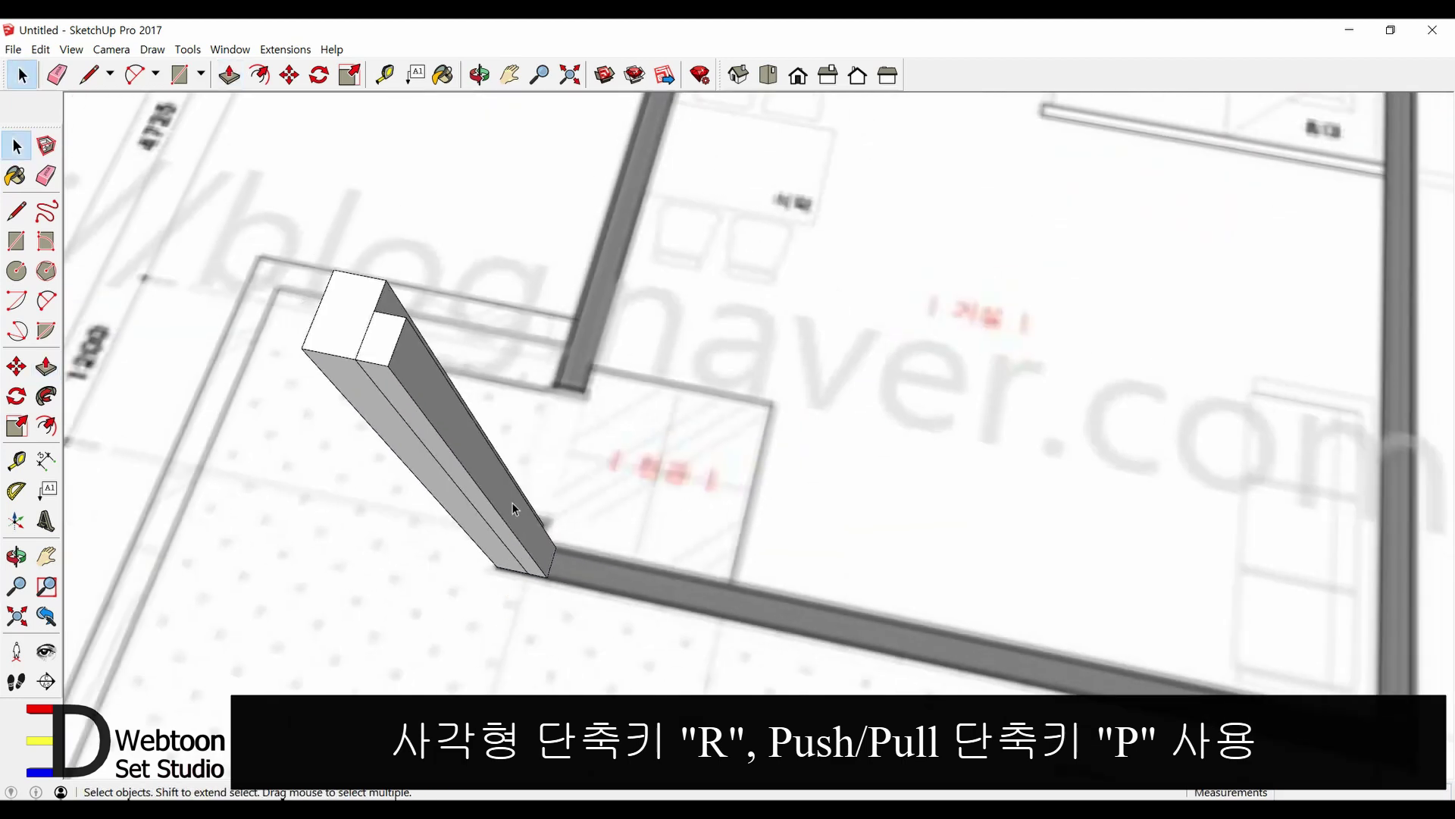
click(499, 490)
key(p)
scroll(470, 470, down, 2)
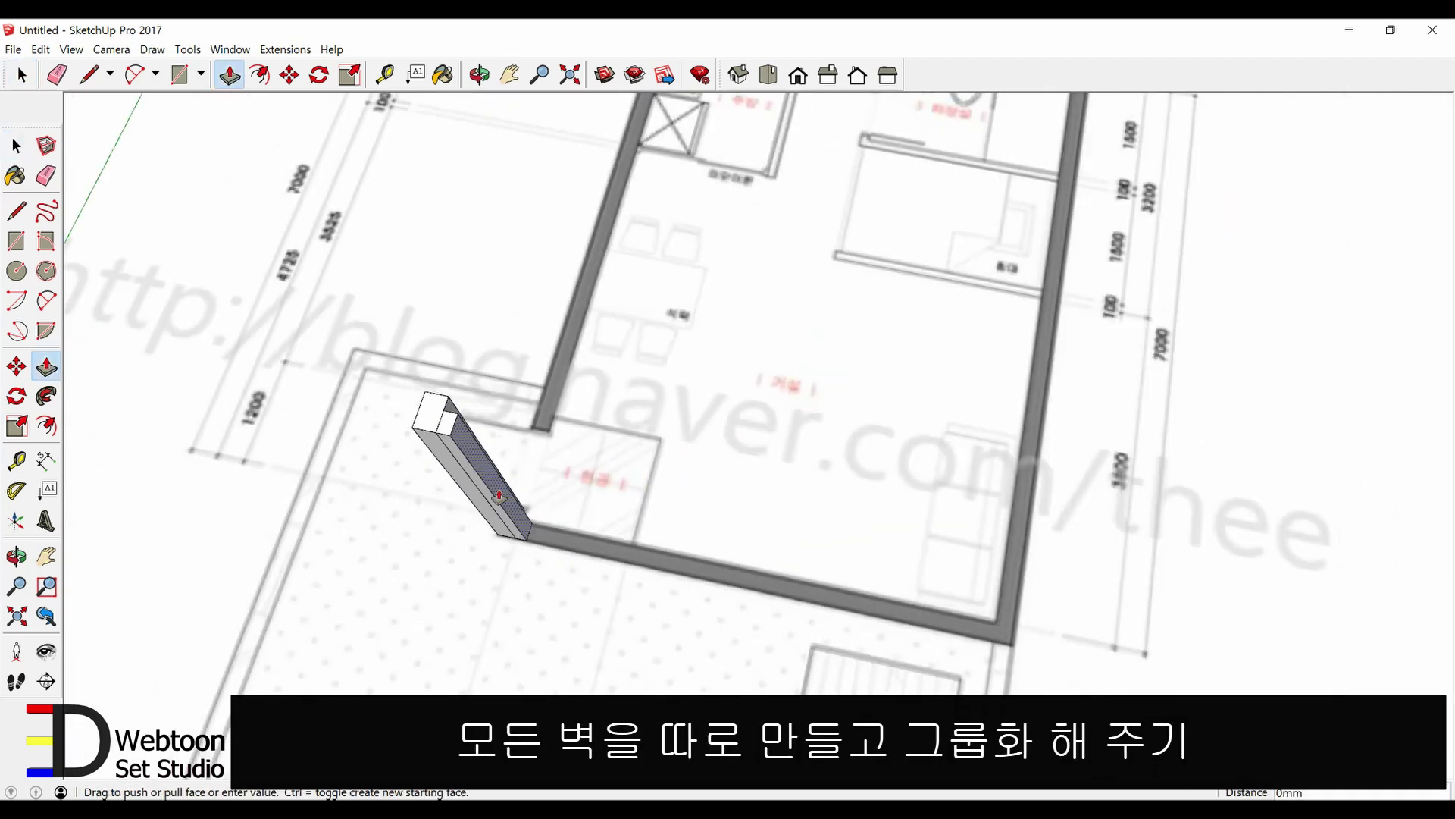
scroll(470, 470, up, 2)
drag(303, 424, 1052, 666)
mouse_move(1052, 666)
middle_down()
mouse_move(1010, 584)
mouse_move(660, 416)
middle_up()
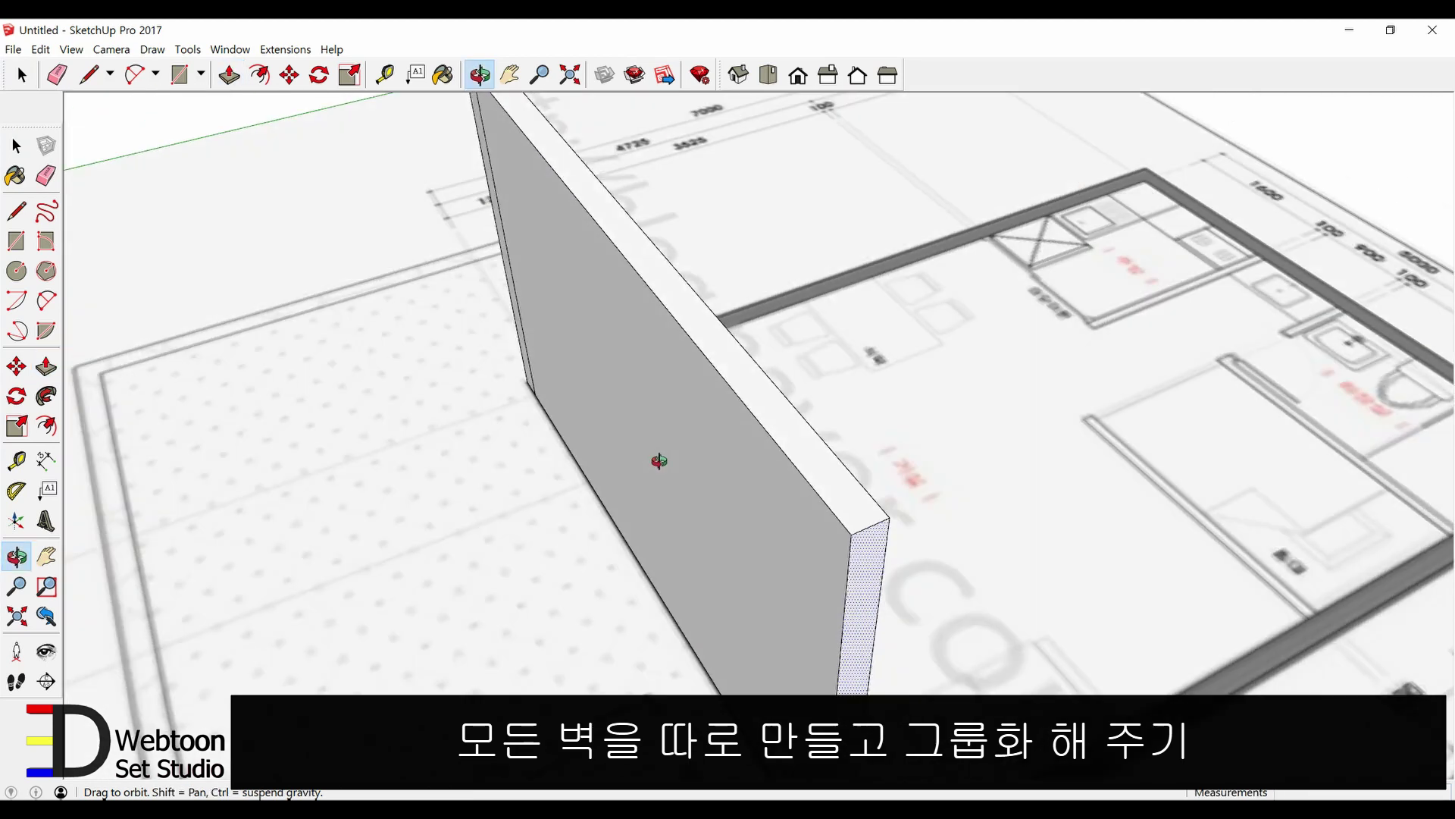
scroll(659, 416, down, 3)
scroll(690, 604, up, 3)
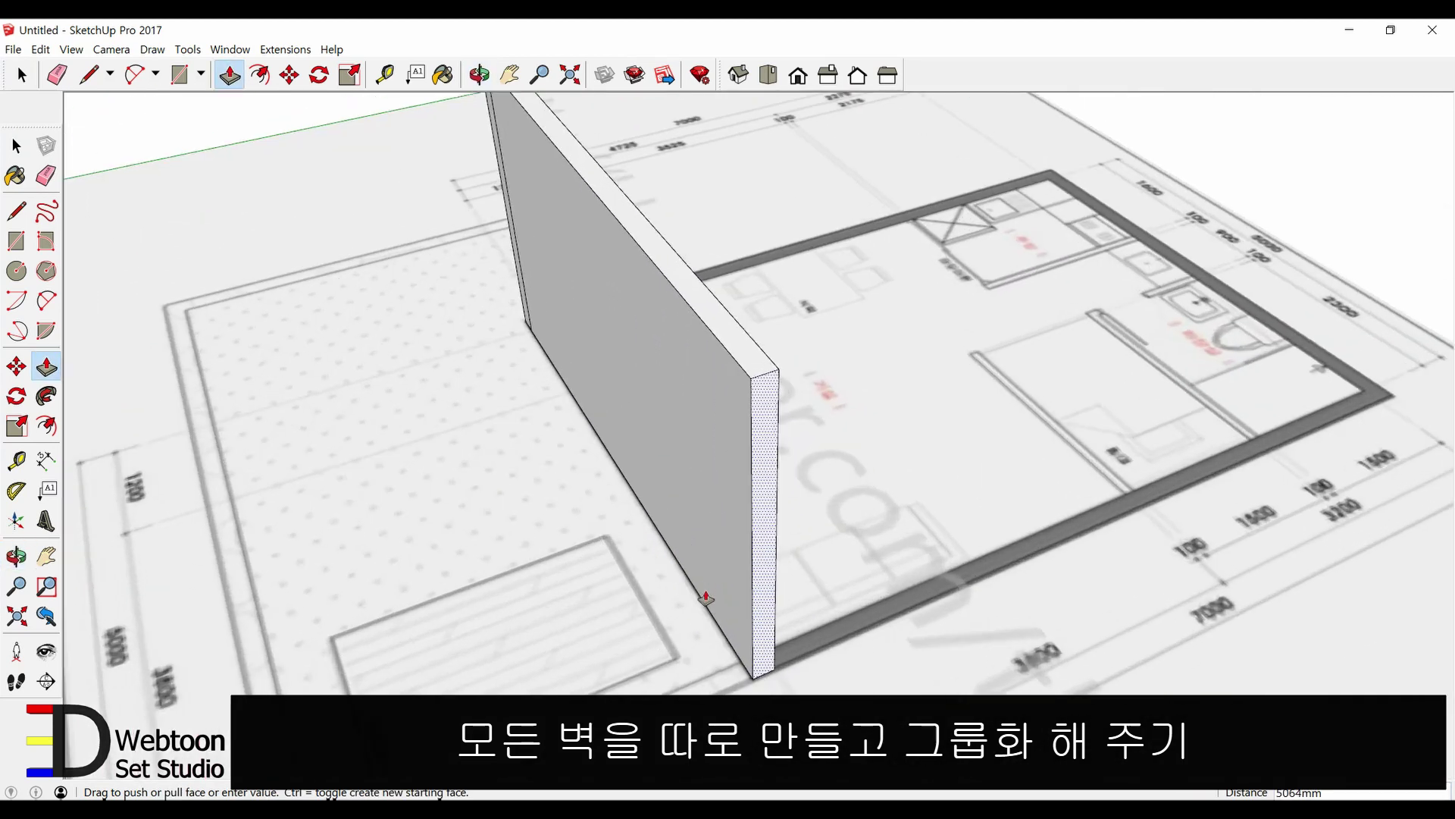
click(705, 599)
- Select the whole new wall and make it a group
key(space)
triple_click(721, 507)
right_click(721, 508)
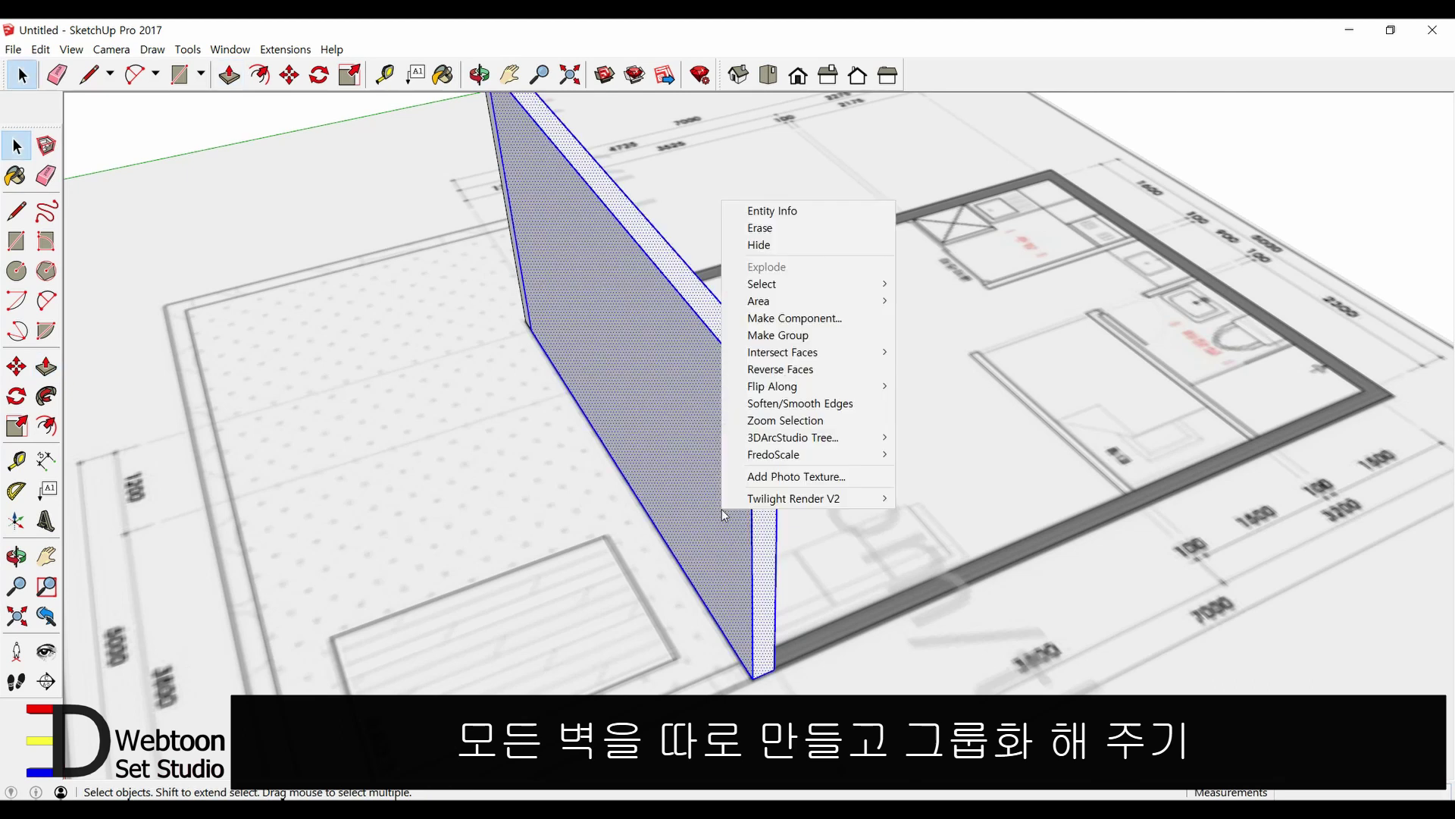
click(778, 335)
scroll(643, 461, down, 5)
- Draw a small square at the first wall's bottom corner
scroll(718, 514, down, 3)
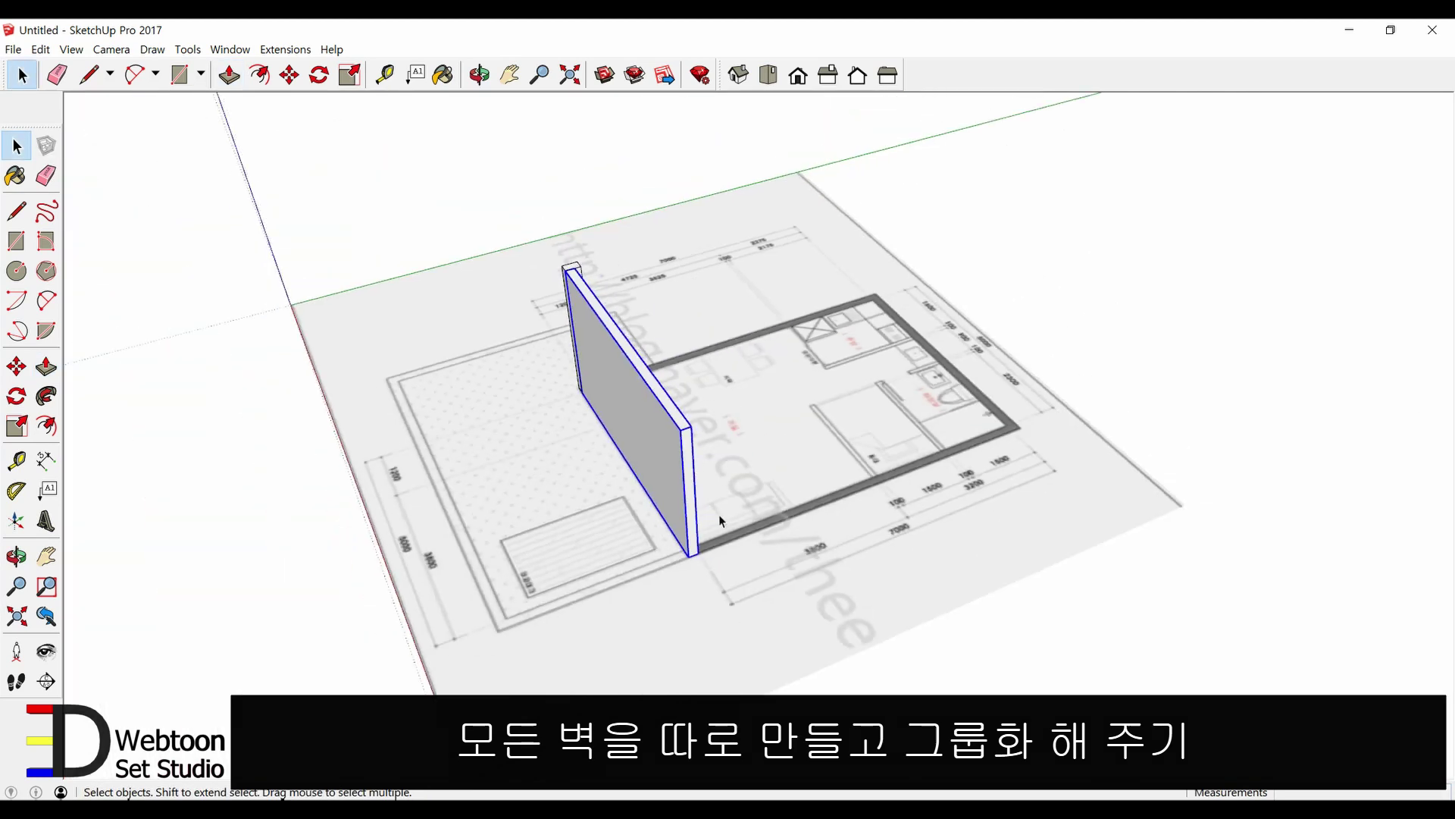
scroll(644, 531, up, 2)
scroll(594, 540, up, 3)
scroll(576, 523, up, 3)
scroll(556, 498, up, 2)
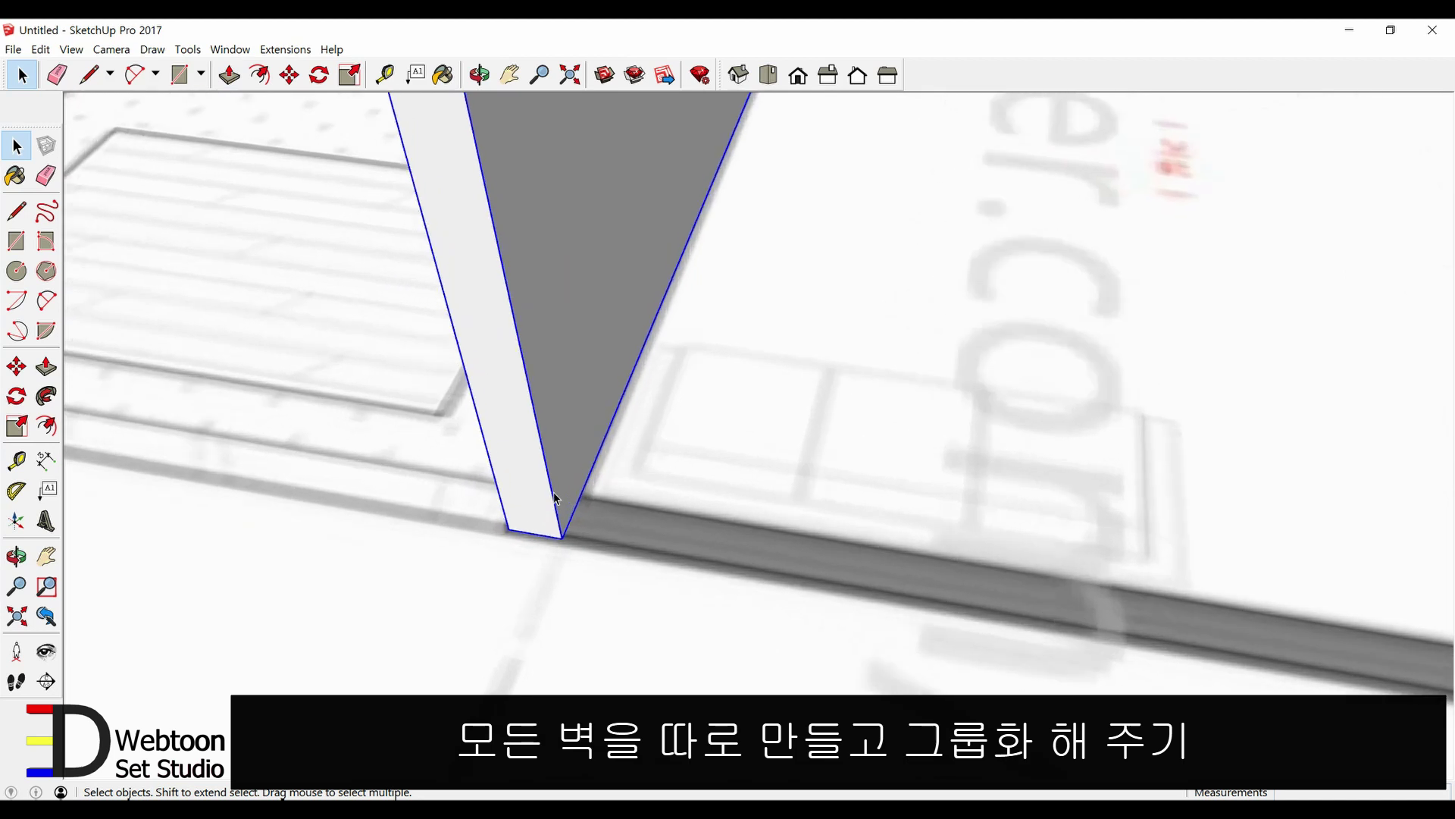
key(r)
click(562, 538)
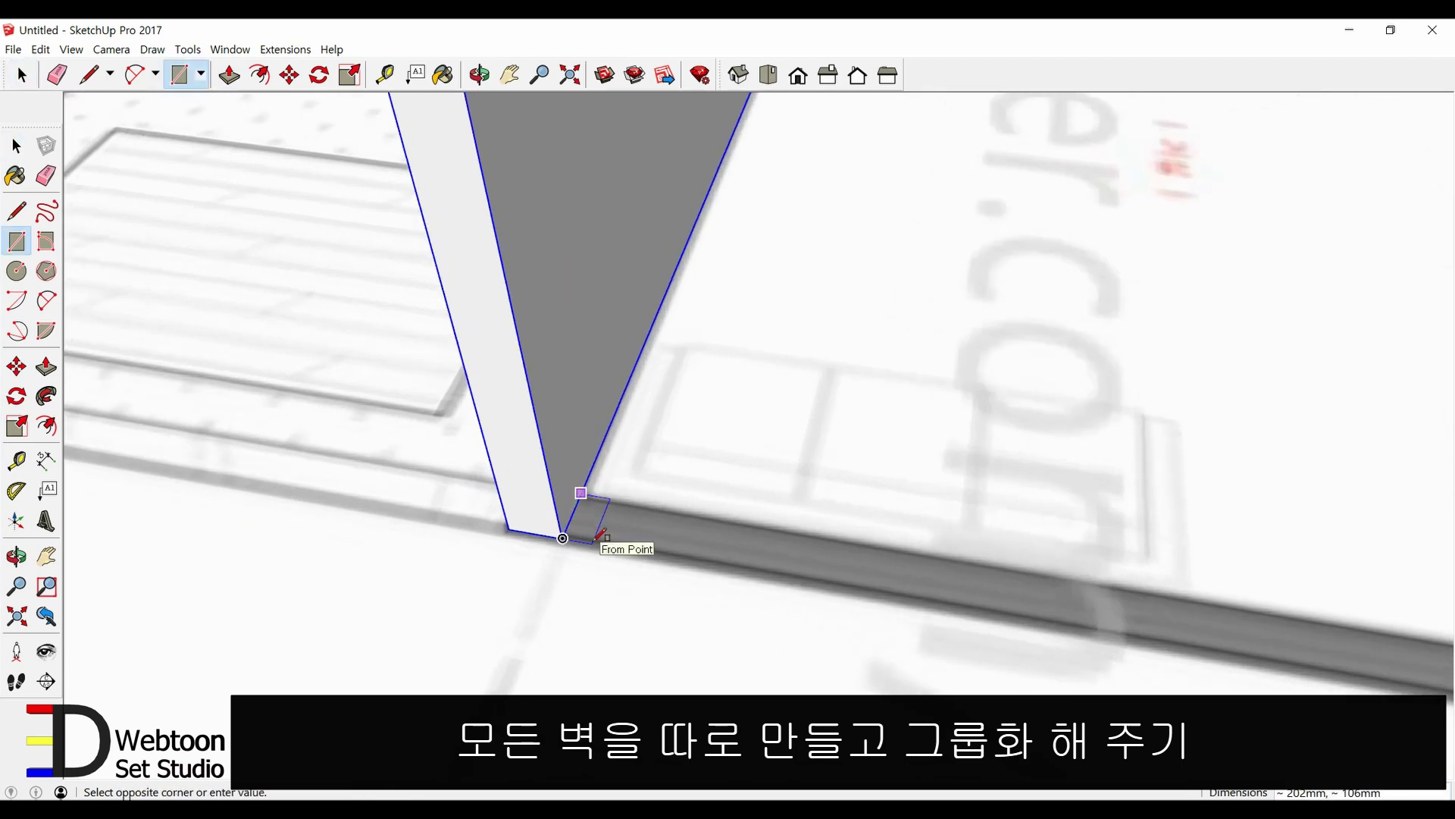
click(590, 537)
key(space)
- Push/pull the square up into a full wall-height column
click(591, 536)
key(p)
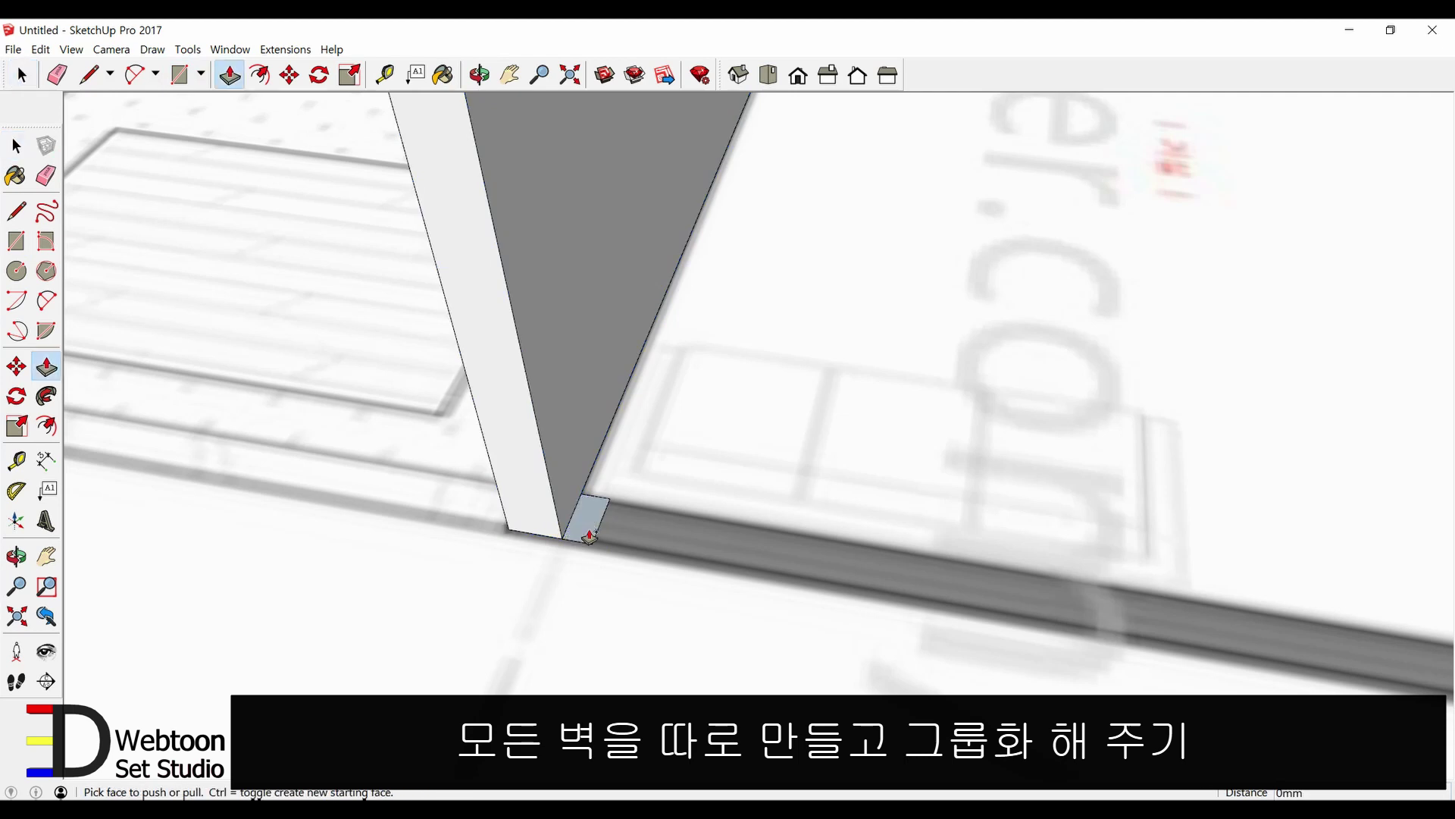
click(590, 536)
scroll(590, 537, down, 3)
scroll(580, 523, down, 2)
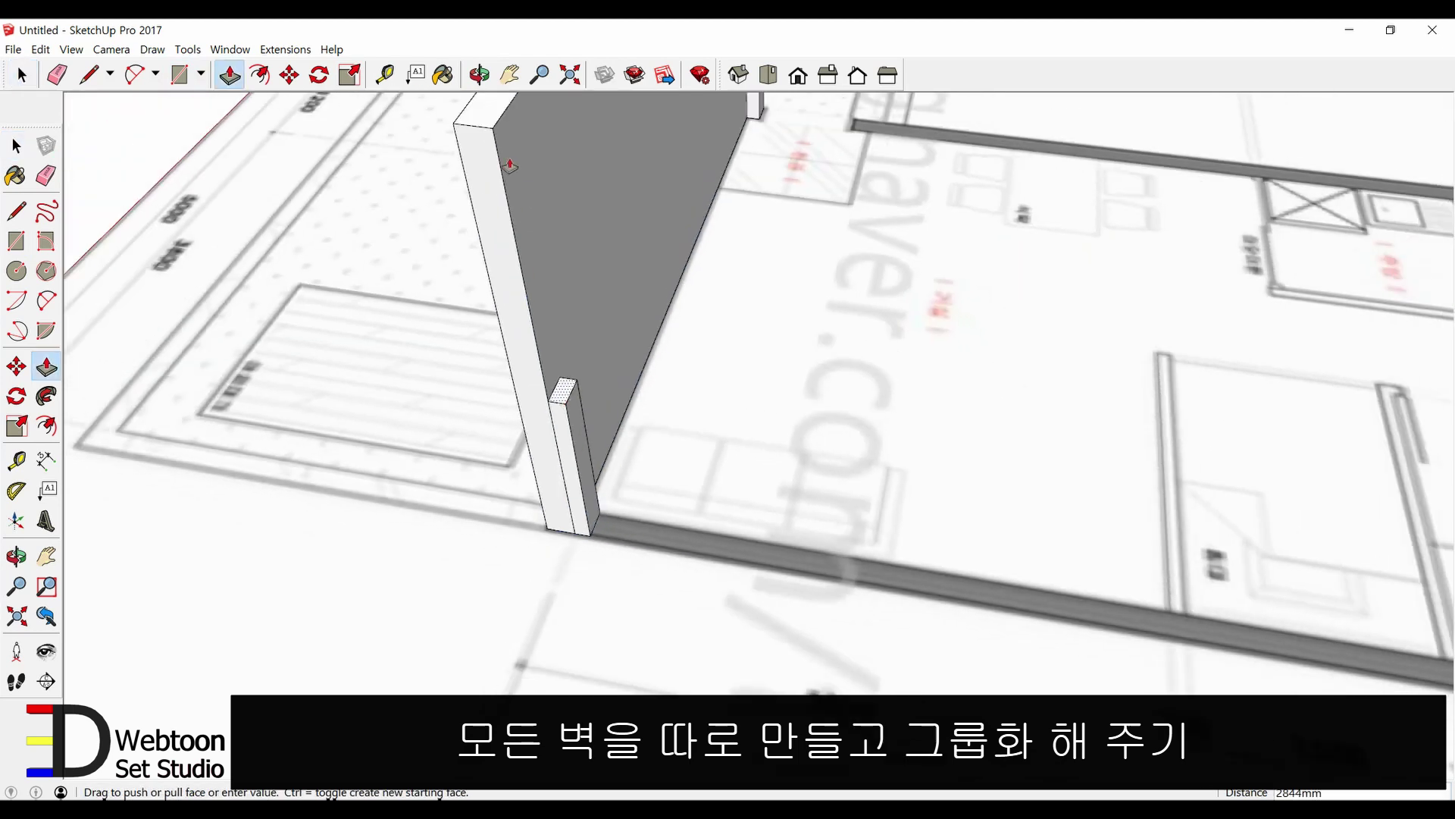
click(484, 135)
key(space)
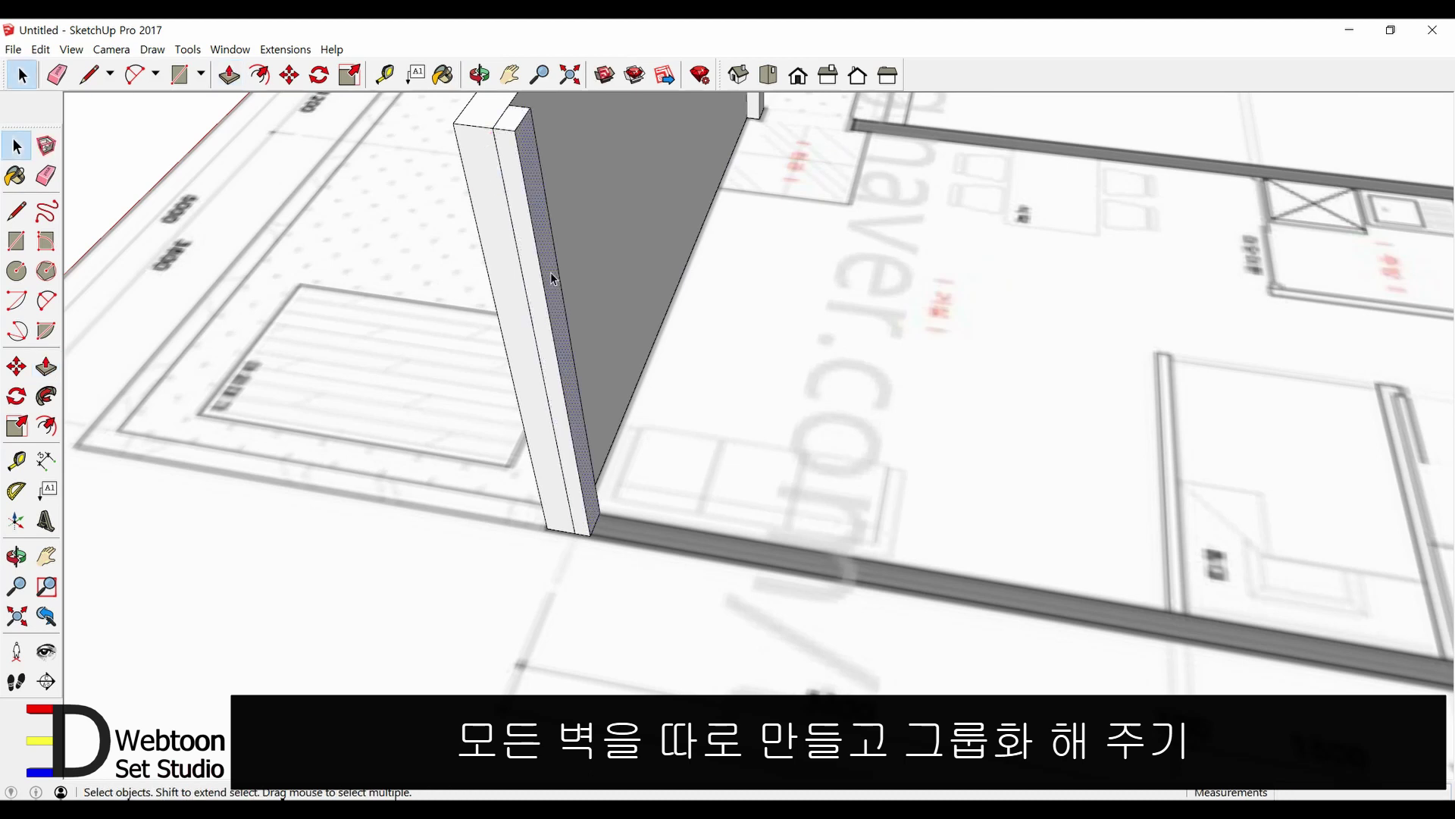
- Stretch the column's side about 7021 mm along the plan's 7000 dimension
key(p)
scroll(561, 281, down, 3)
scroll(562, 282, down, 2)
click(576, 341)
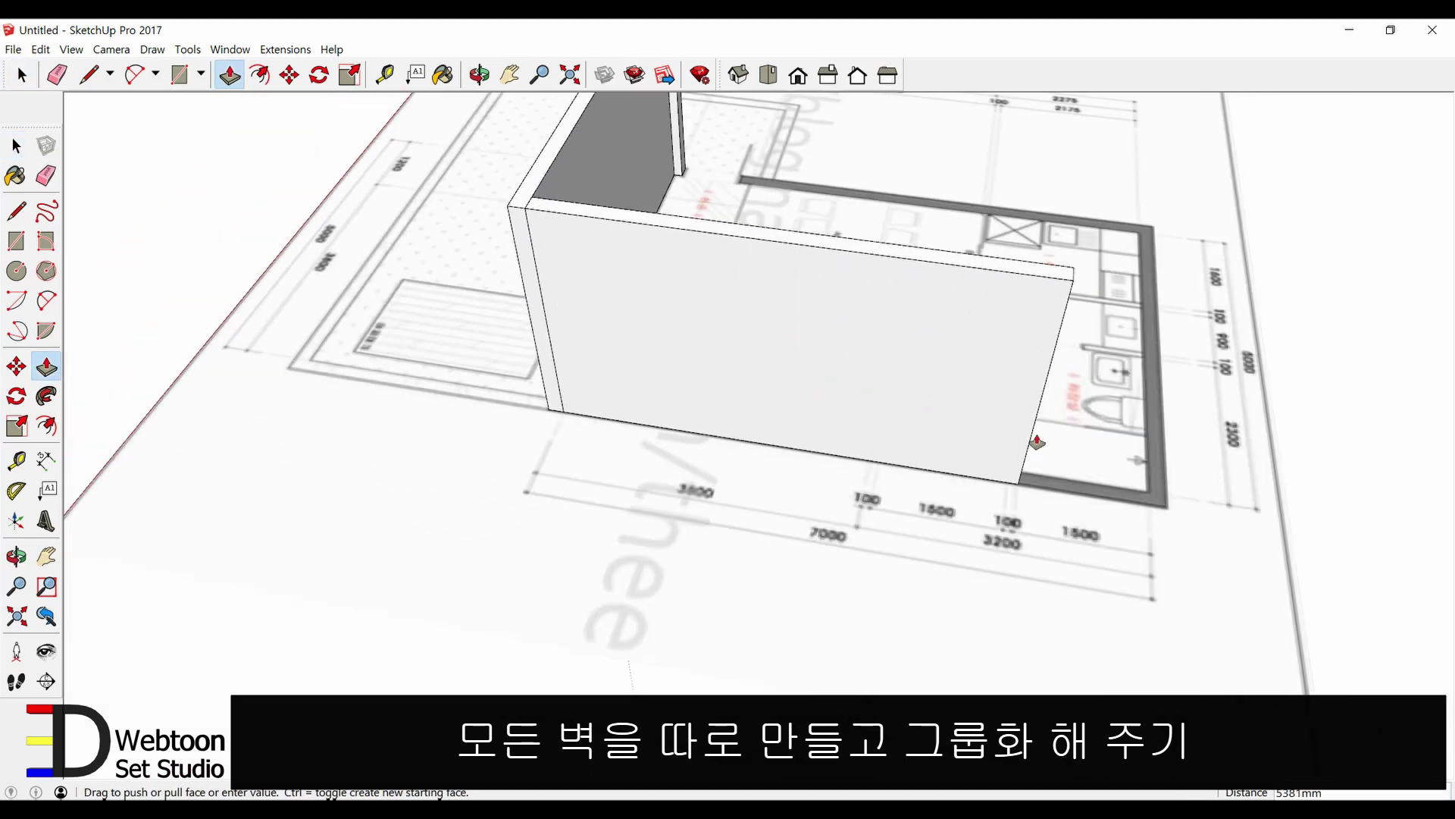
mouse_move(1171, 512)
middle_down()
mouse_move(747, 335)
mouse_move(723, 402)
middle_up()
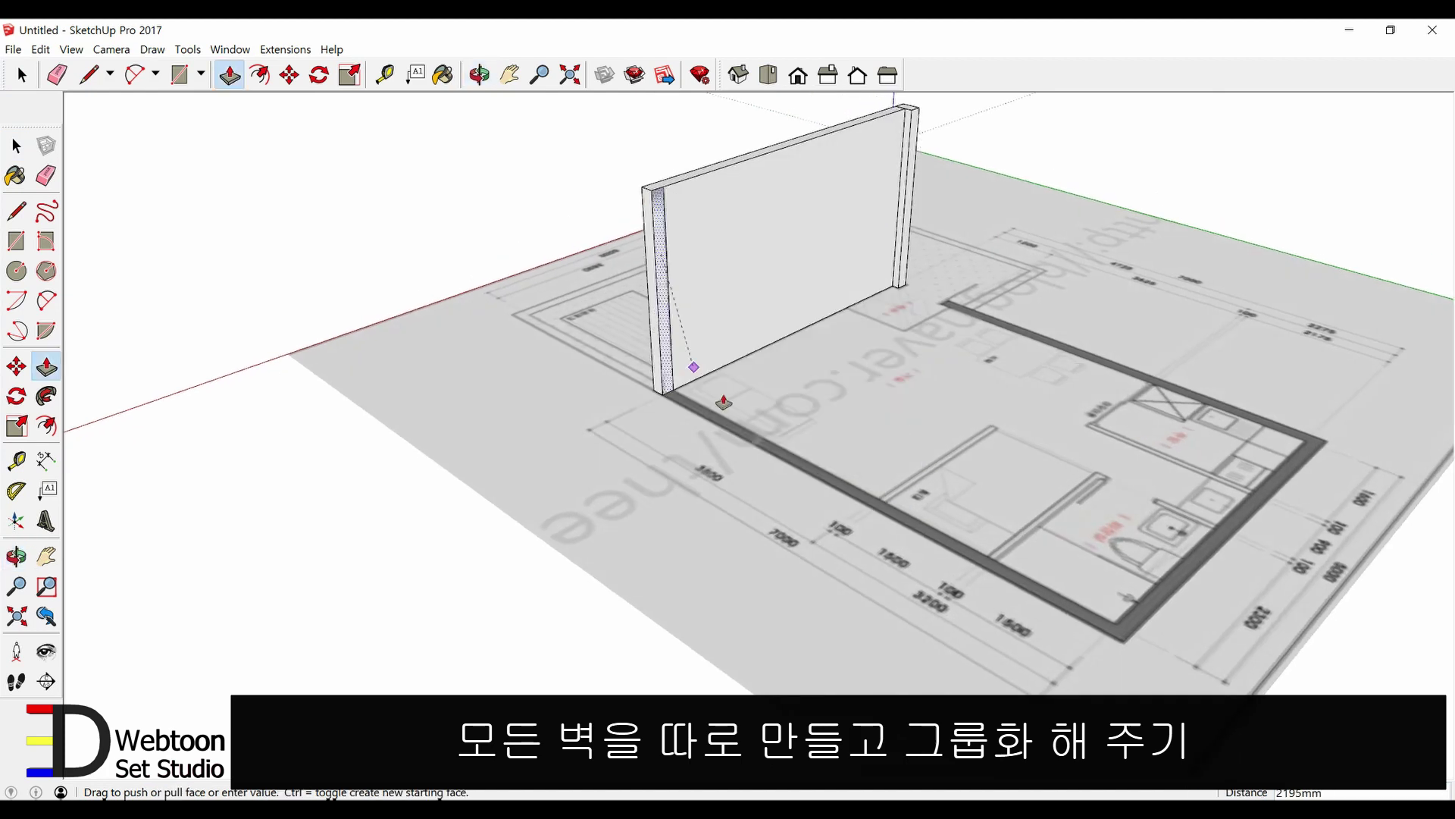
click(1087, 621)
key(space)
- Select the entire second wall and make it a group
click(980, 494)
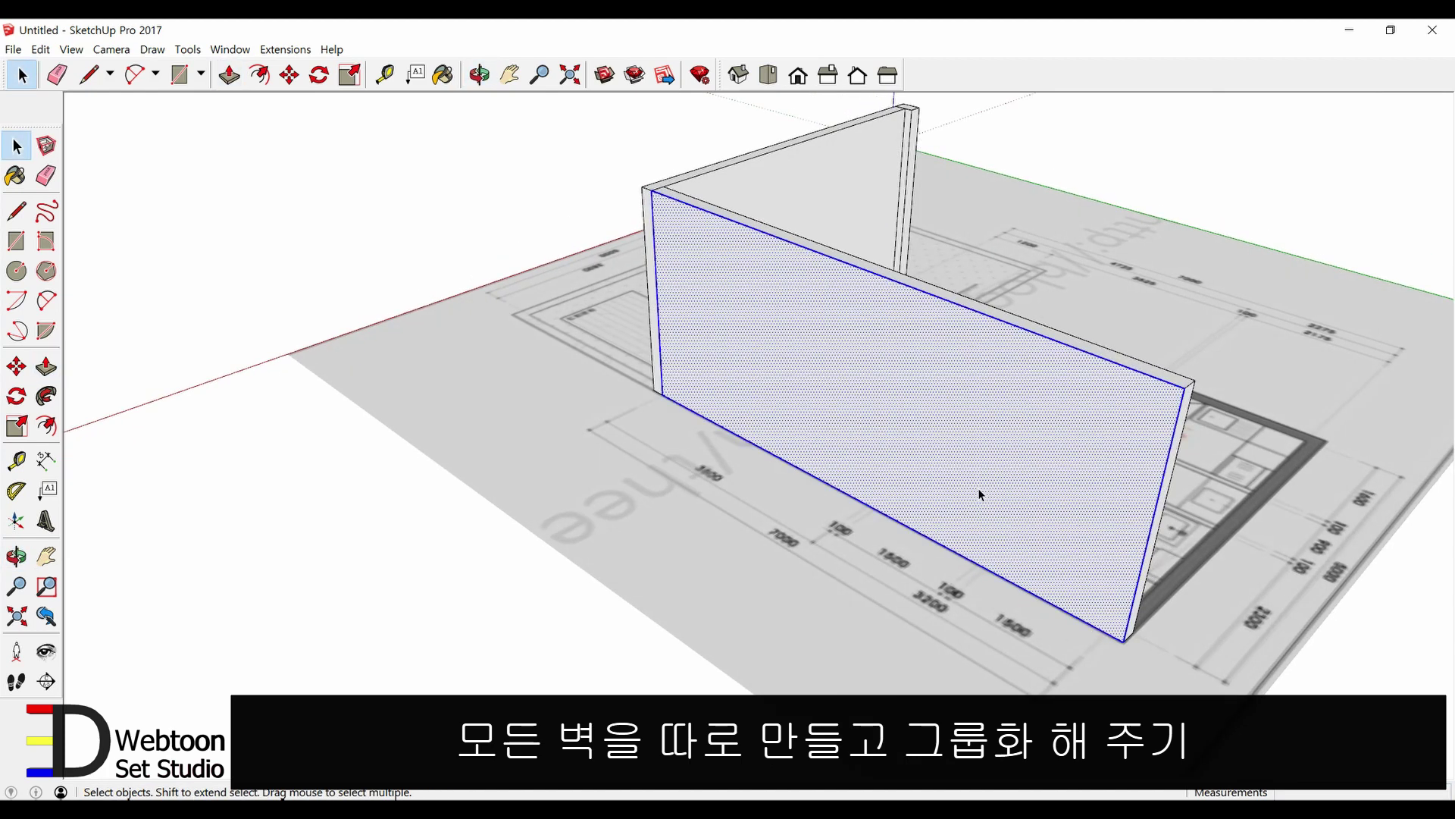
triple_click(979, 494)
right_click(980, 493)
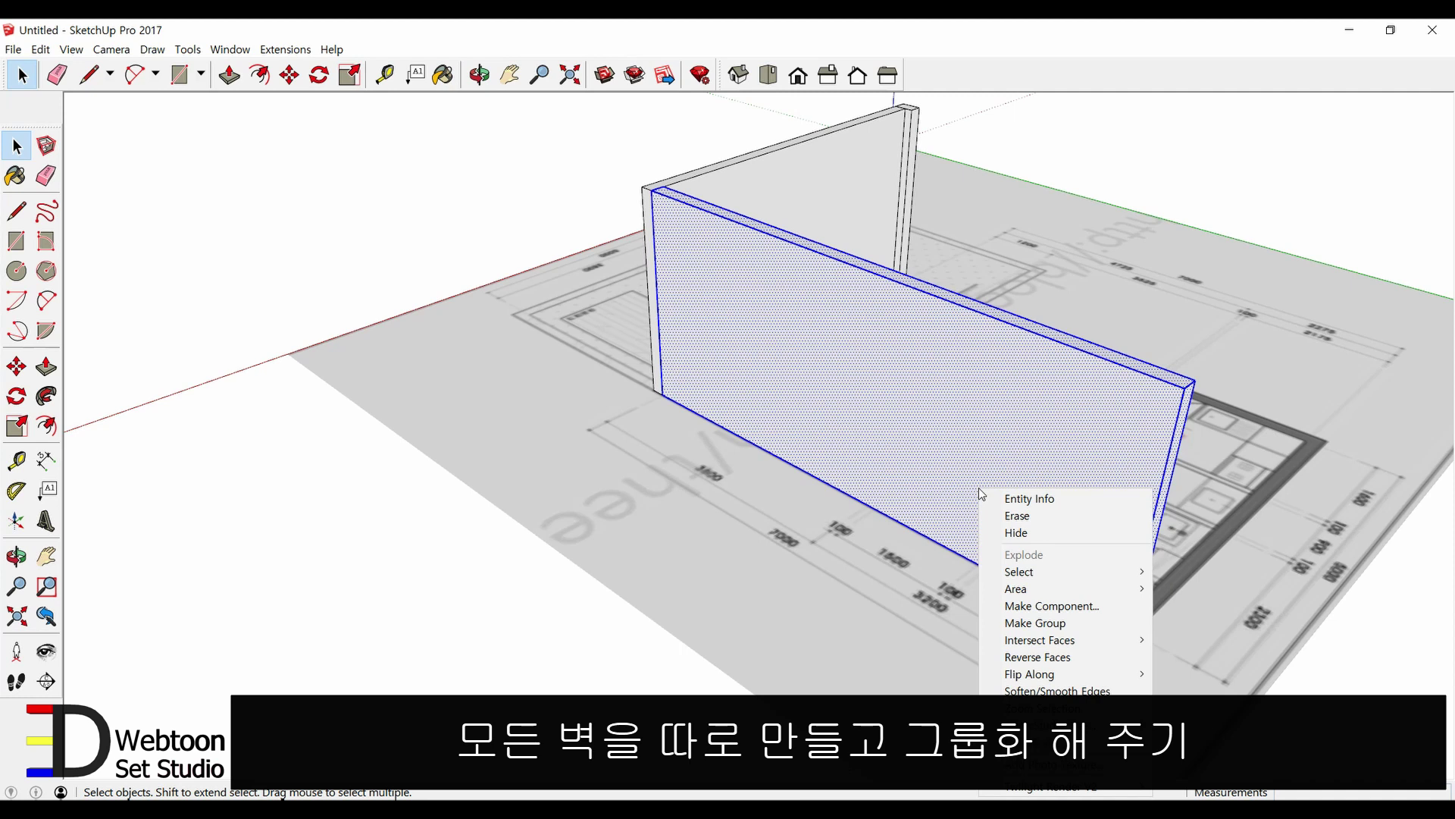
click(1034, 623)
scroll(756, 418, down, 5)
scroll(756, 419, down, 3)
- Draw a small square at the wall's bottom corner and raise it into a 3000mm column
middle_drag(756, 418, 604, 526)
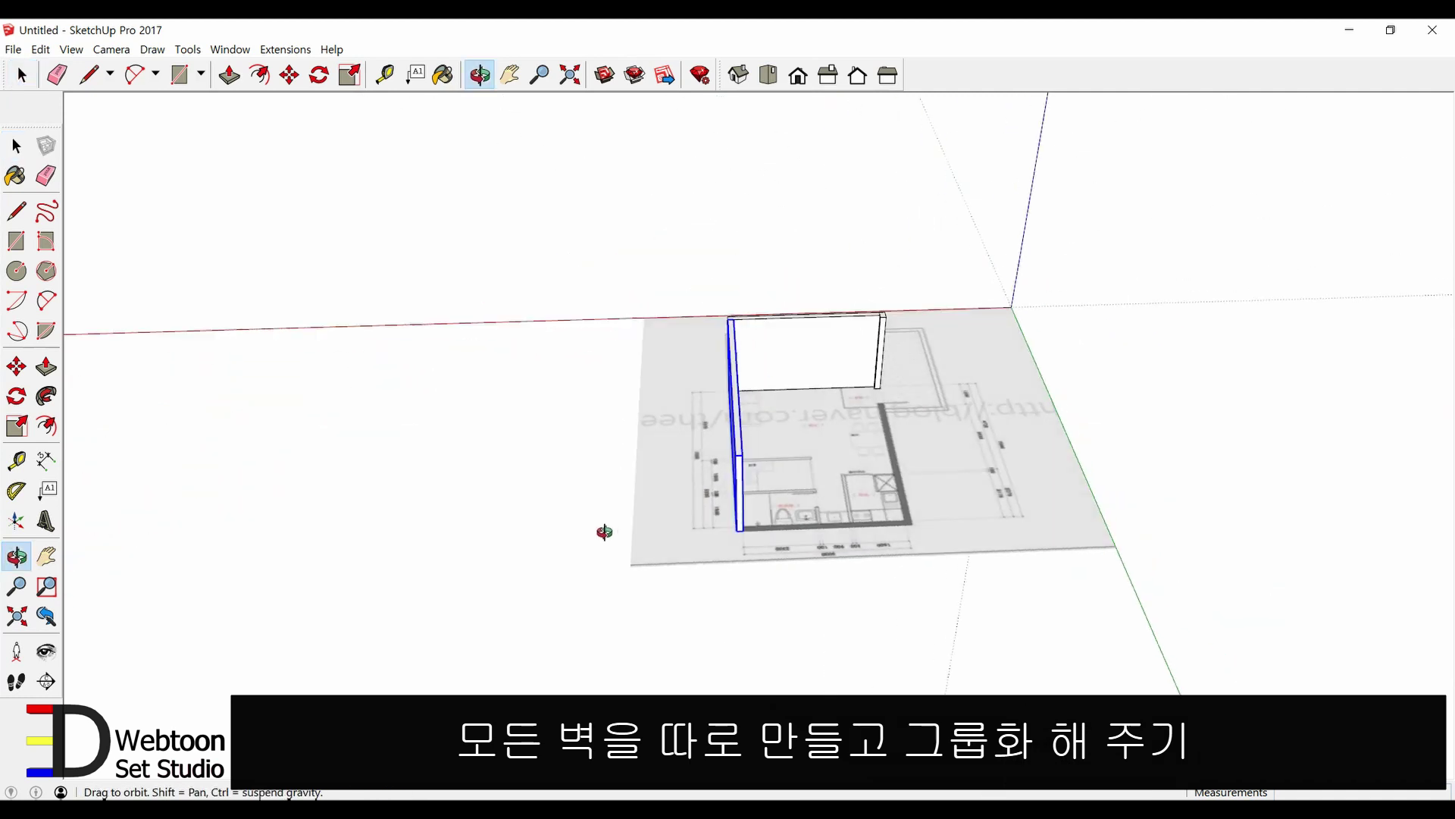
scroll(781, 520, up, 4)
scroll(758, 530, up, 2)
scroll(720, 554, up, 2)
scroll(682, 576, up, 2)
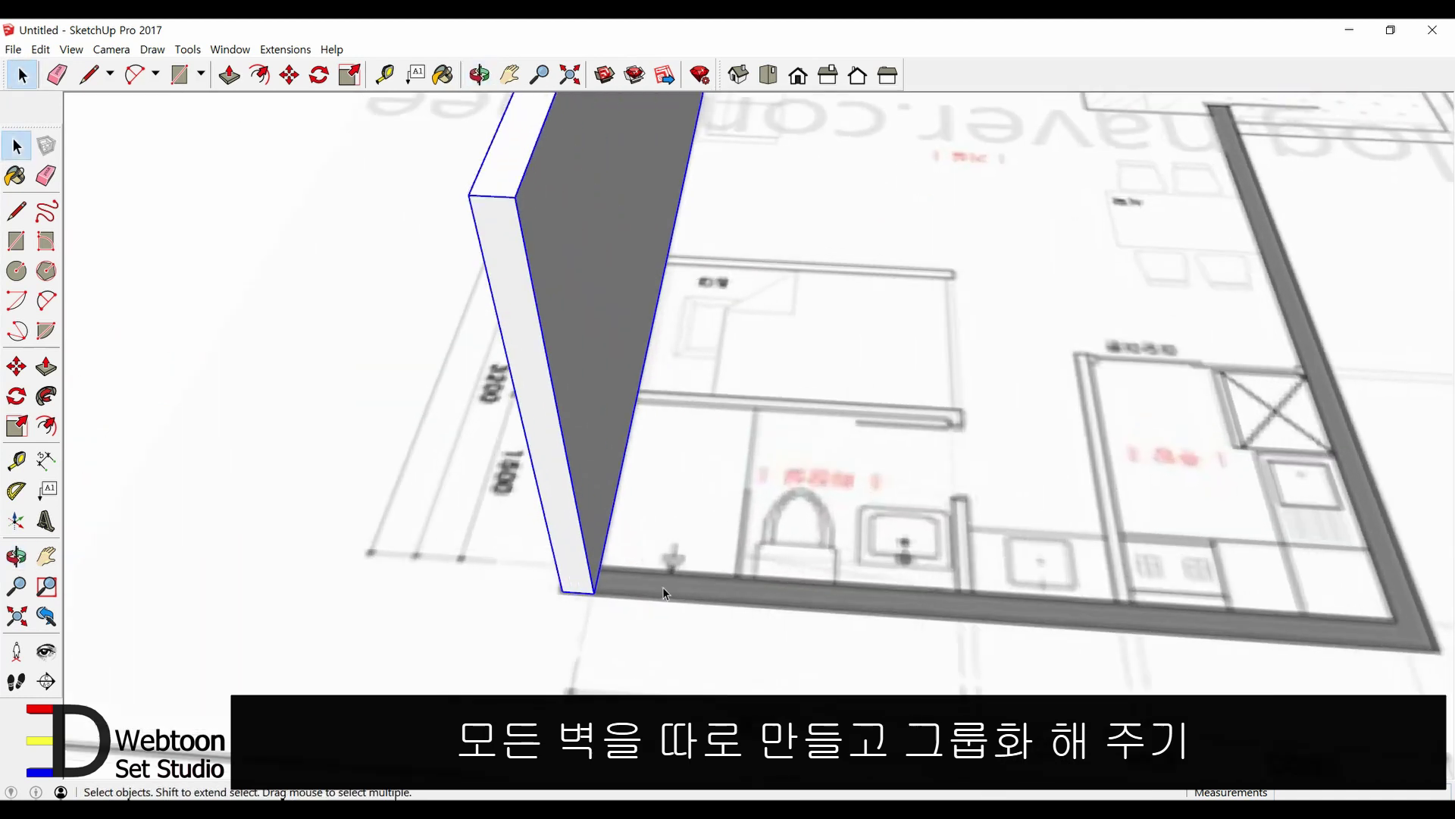
scroll(662, 586, up, 2)
key(r)
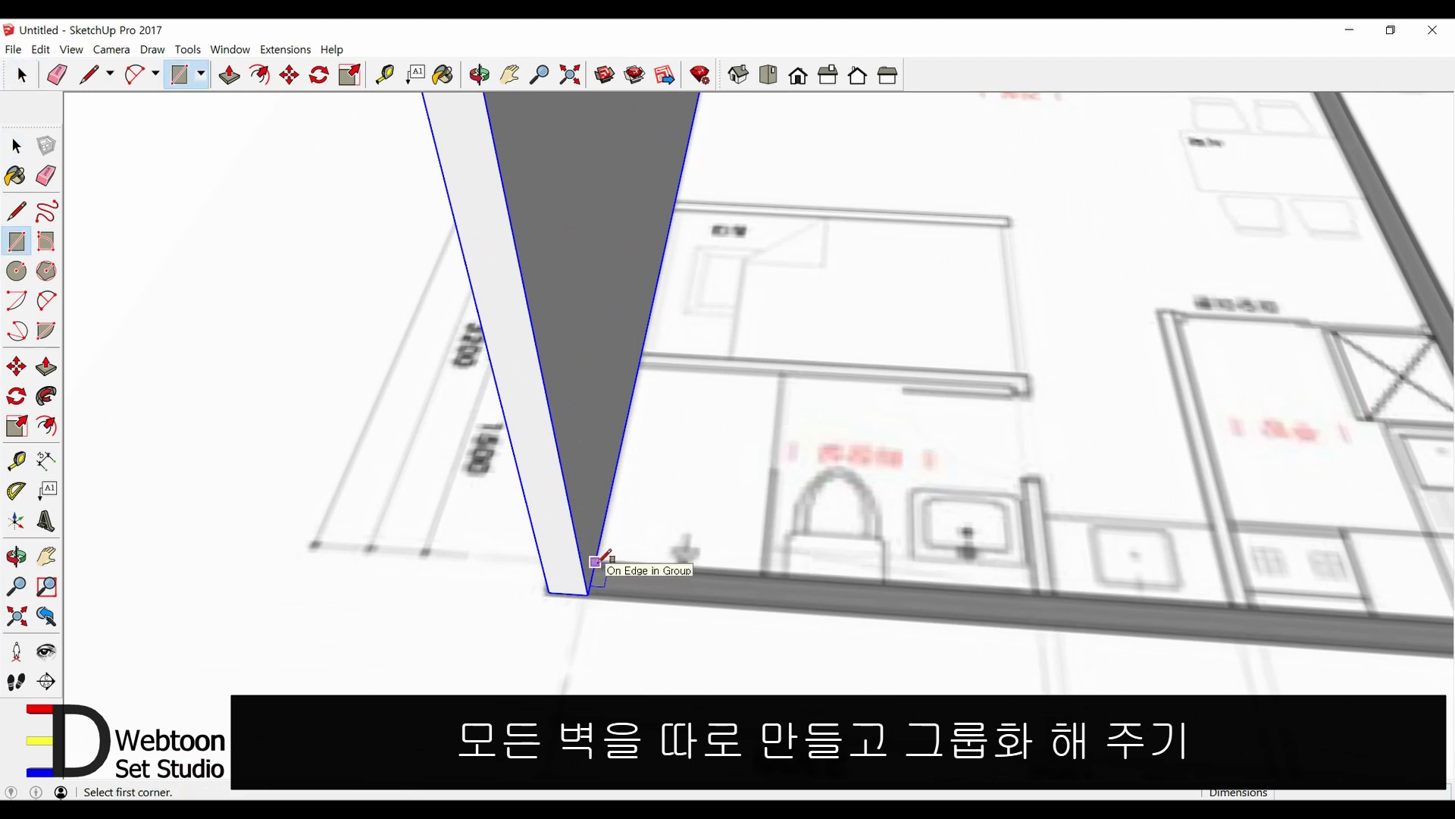
click(595, 562)
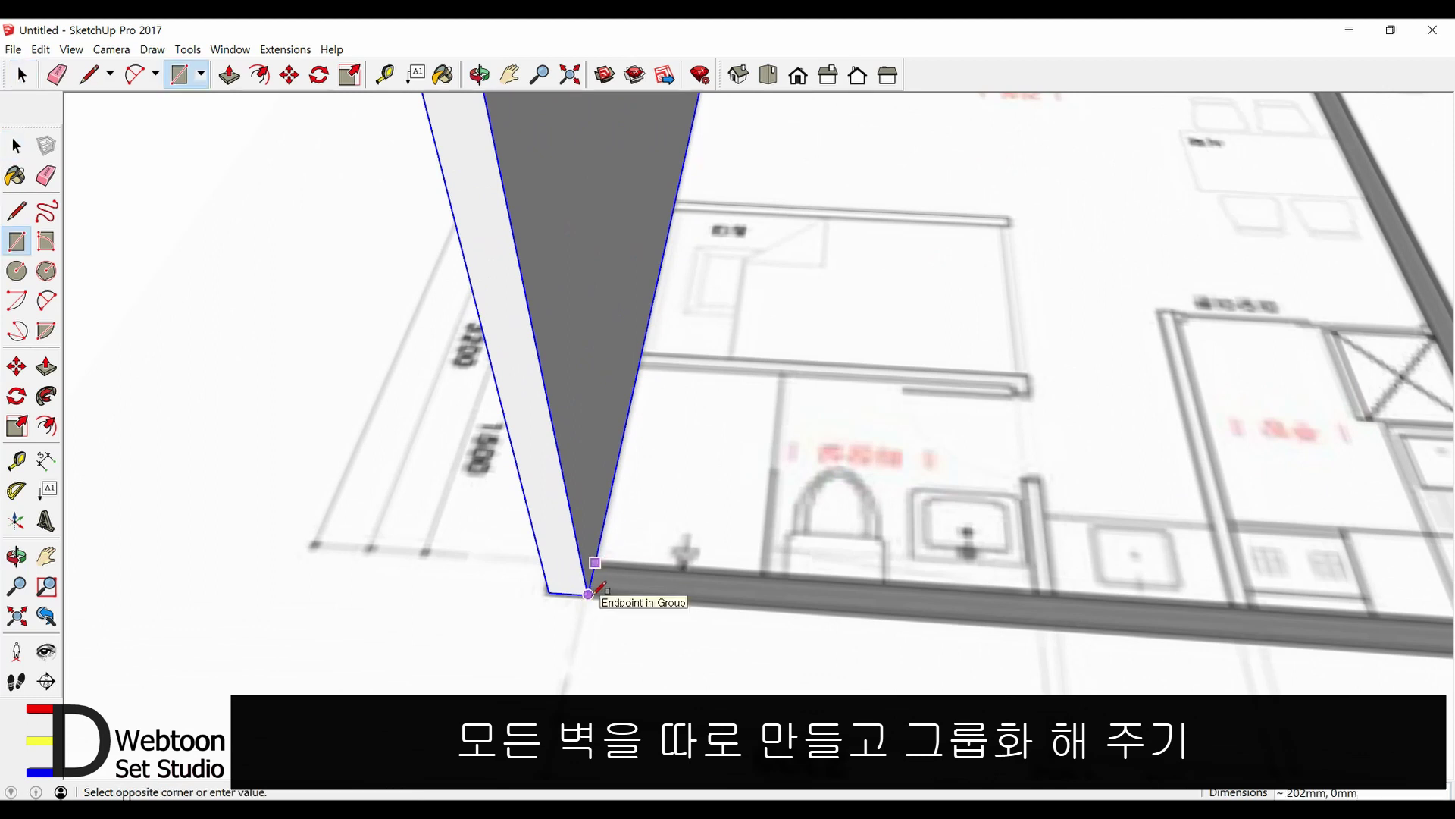
click(618, 593)
key(space)
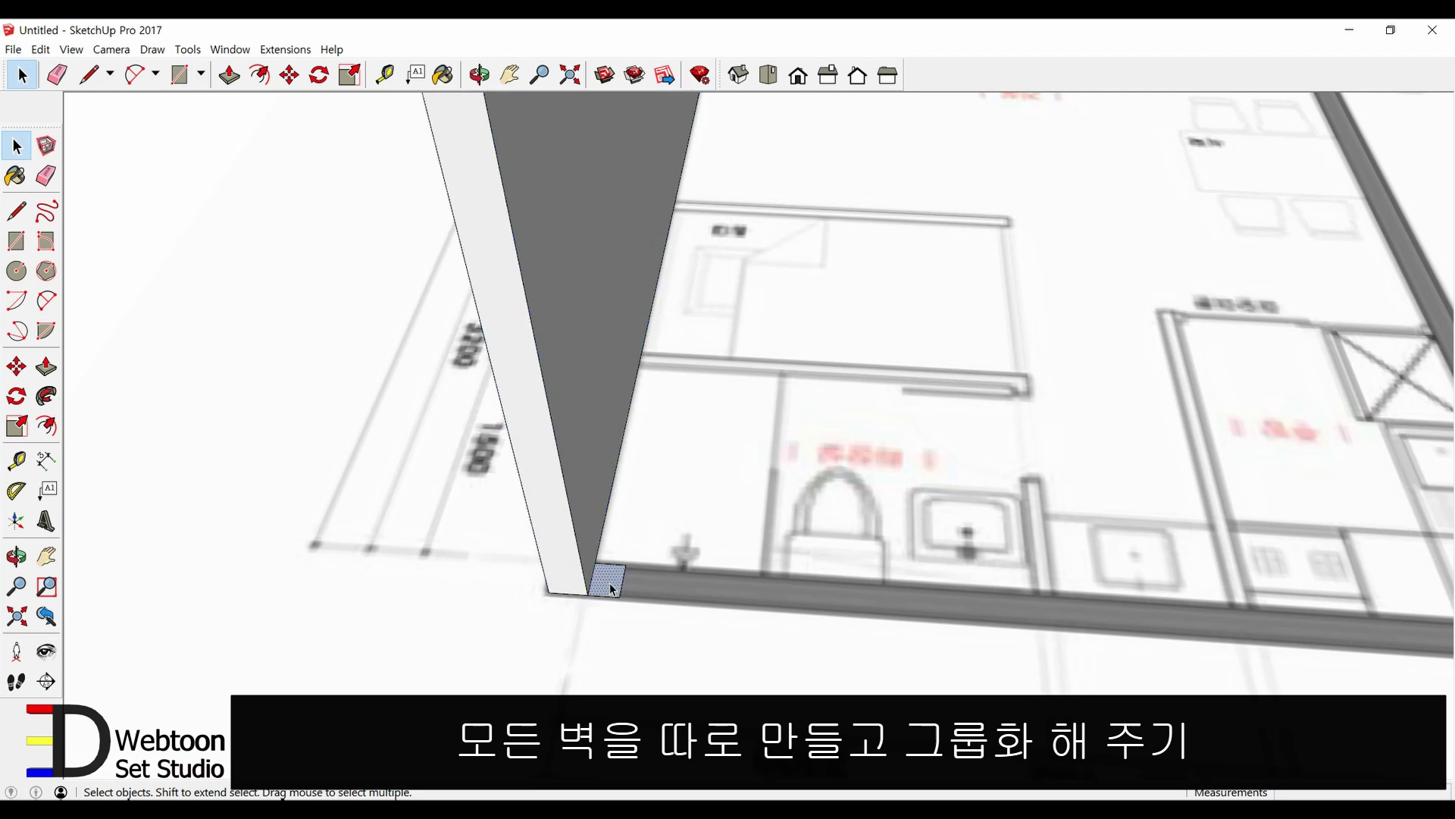
key(p)
scroll(612, 588, down, 5)
click(610, 585)
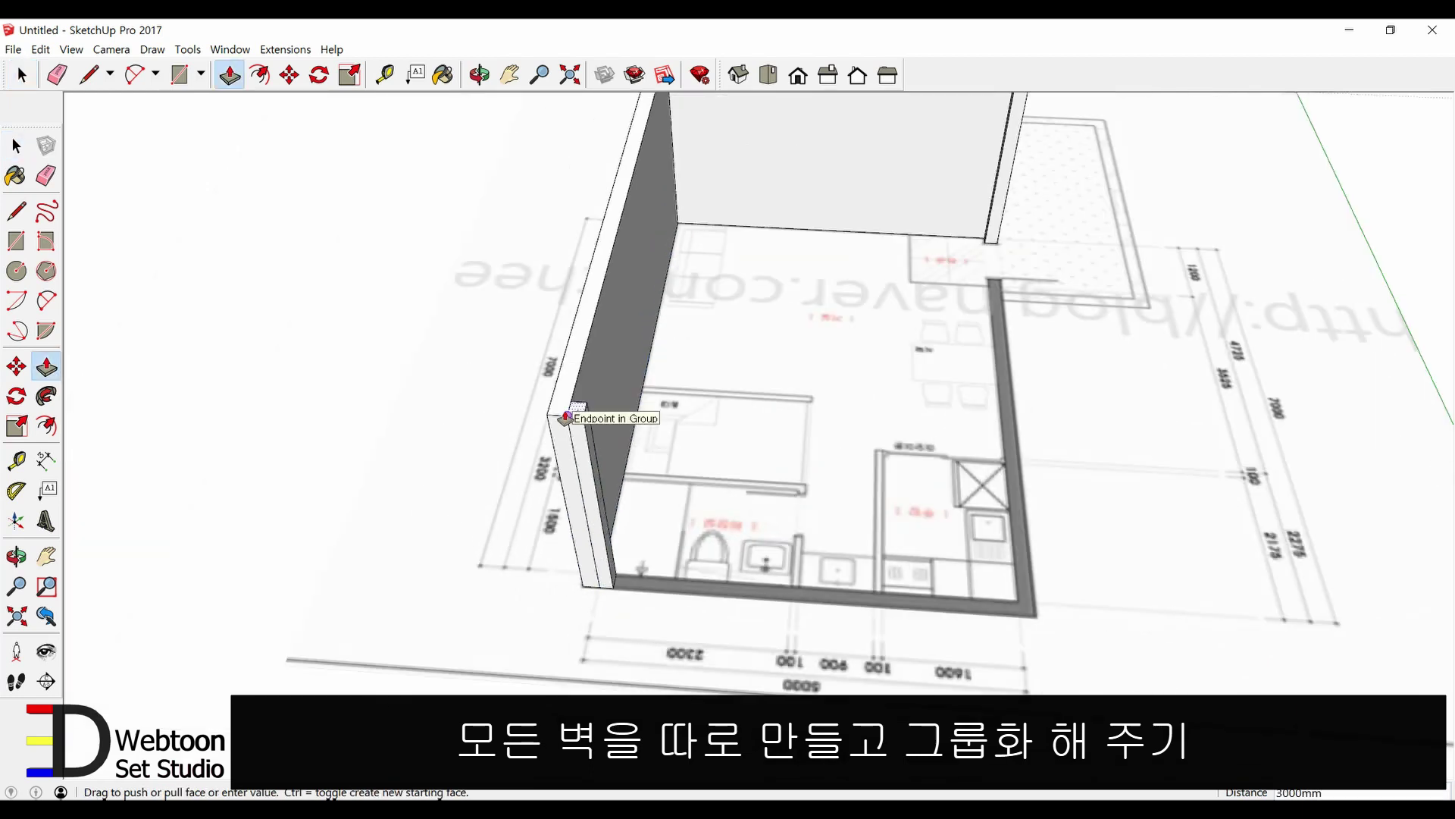
- Stretch the column about 5000 mm along the plan's bottom side and make the wall a group
middle_drag(573, 436, 584, 458)
key(space)
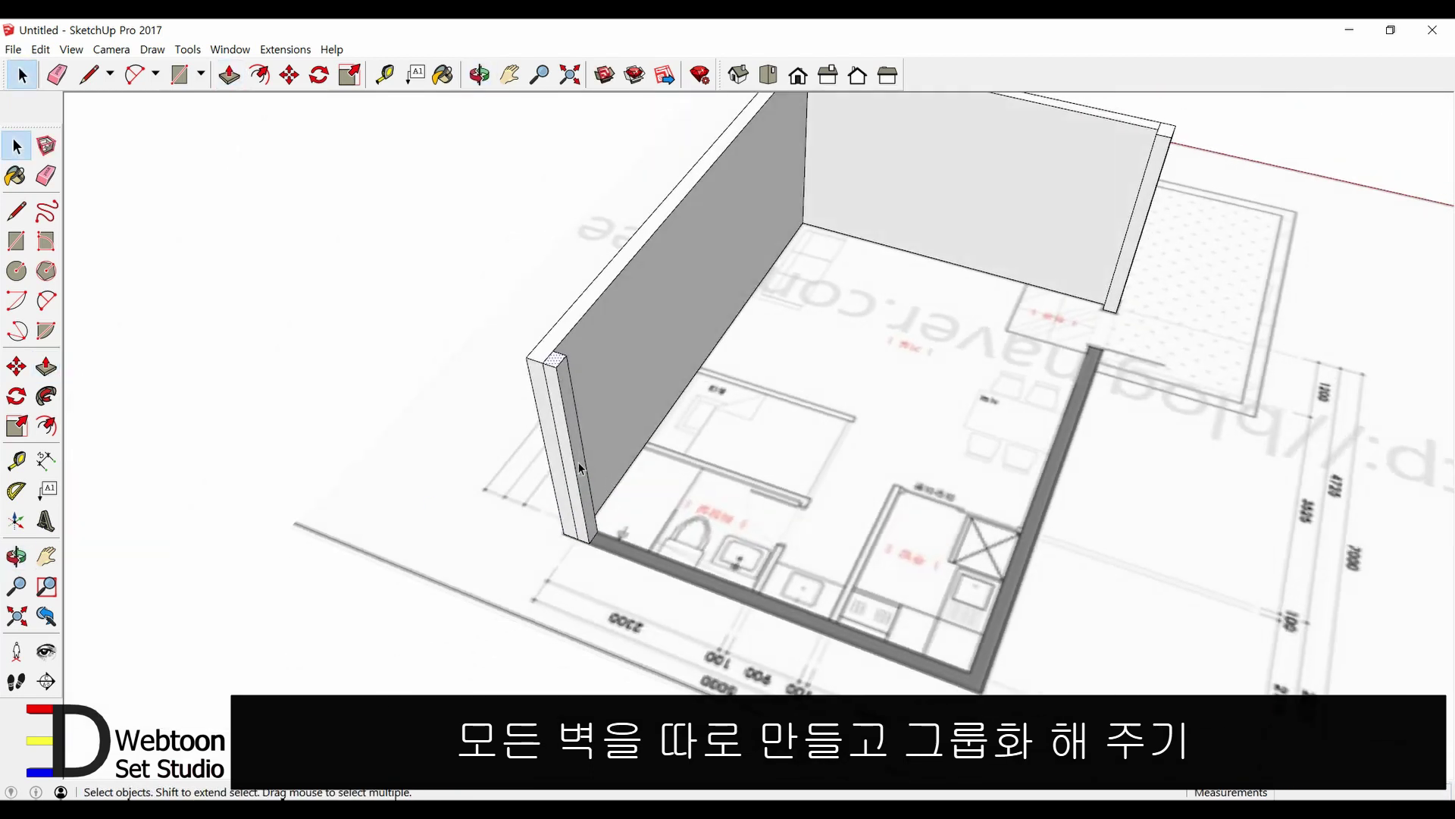
key(p)
scroll(580, 467, down, 3)
scroll(581, 467, down, 2)
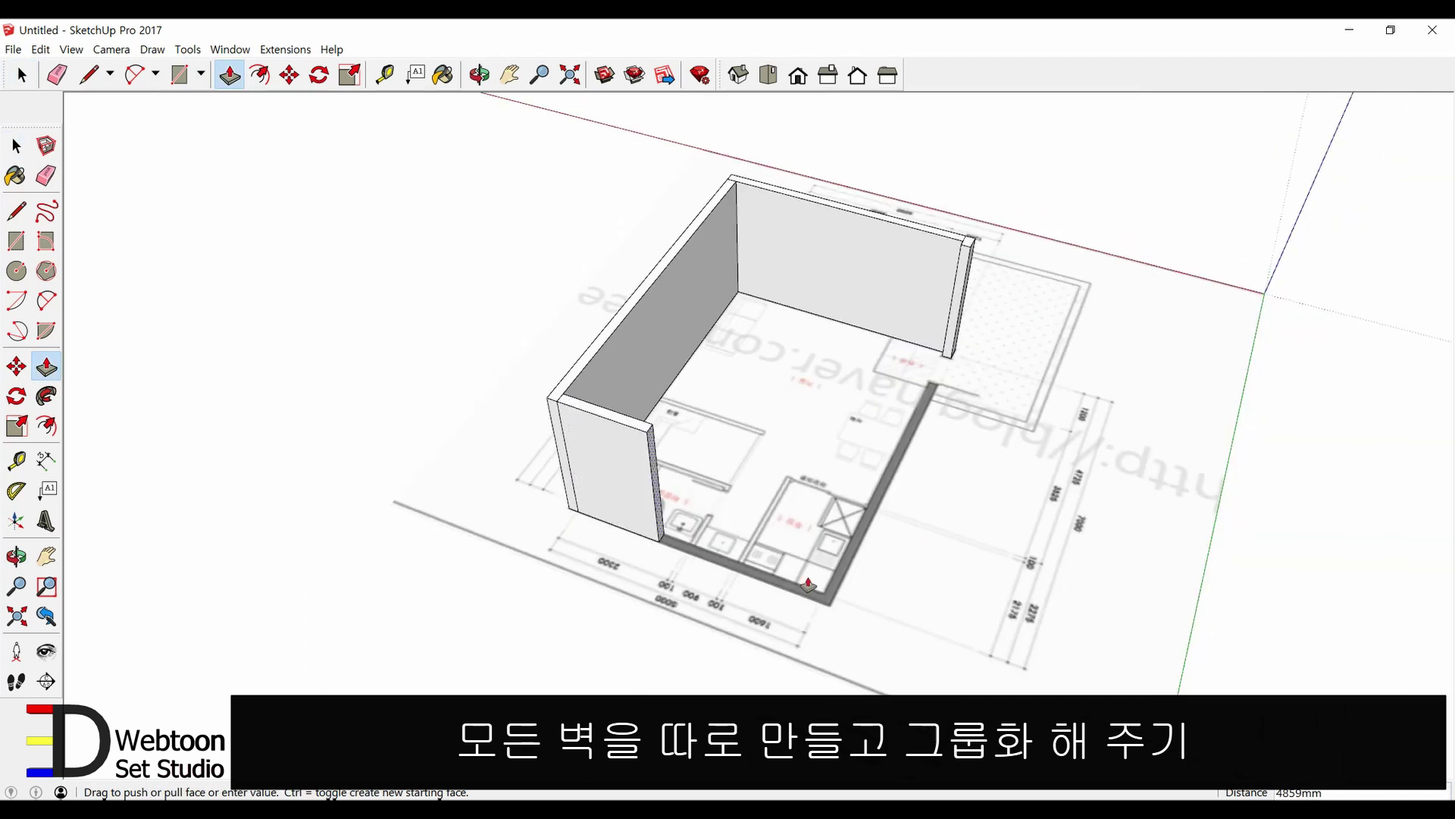
click(828, 620)
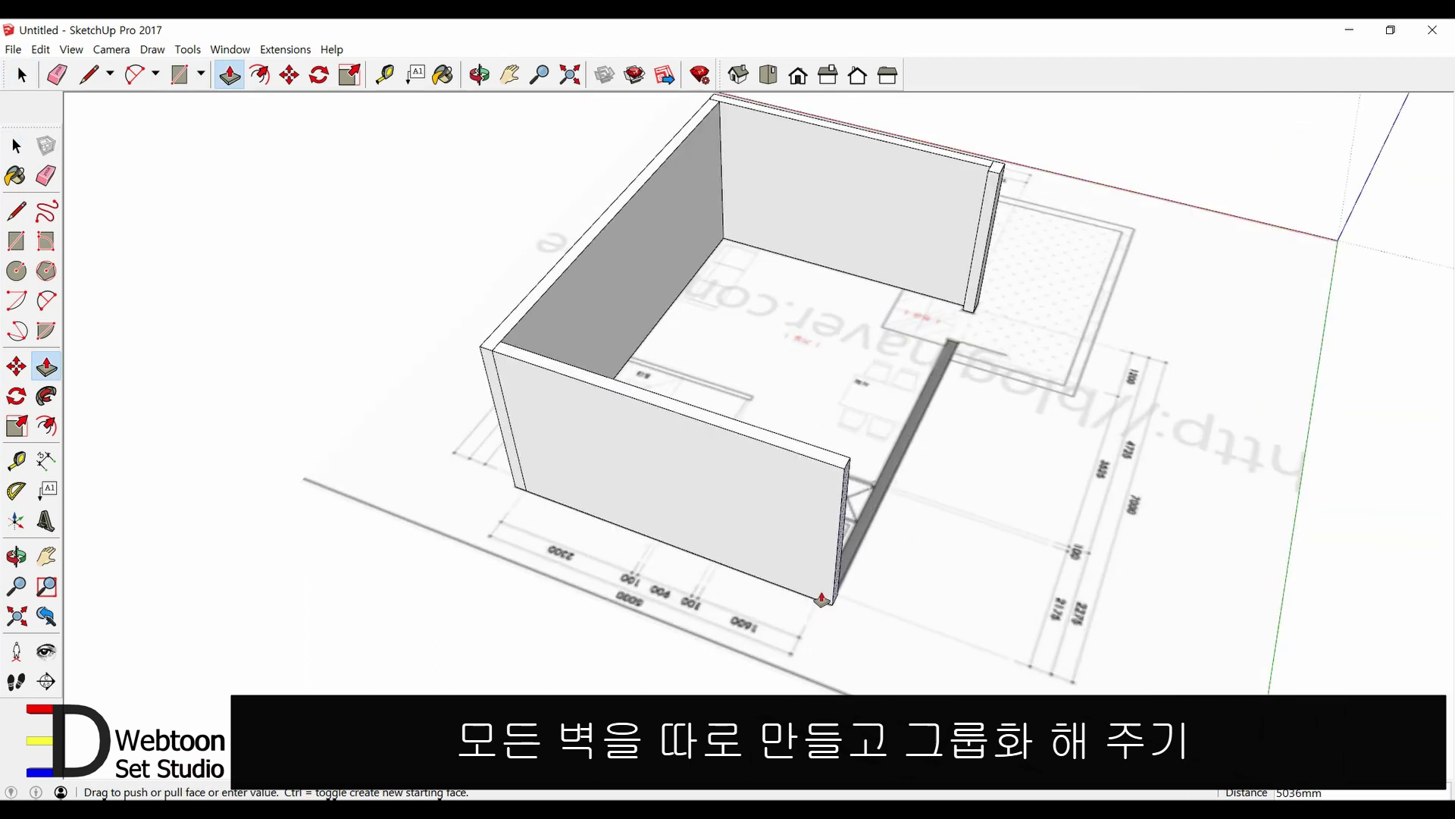
click(818, 594)
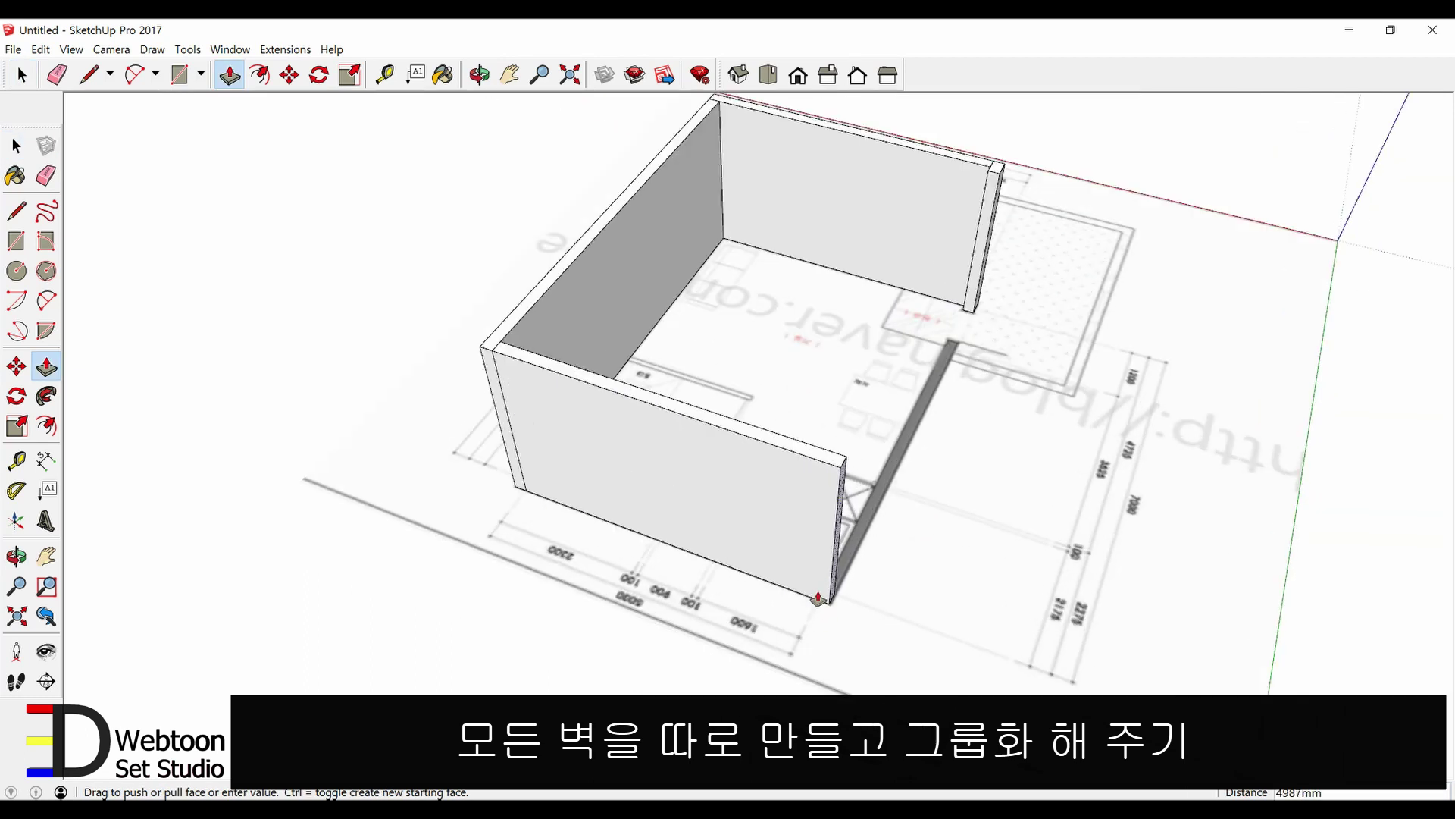
key(space)
triple_click(787, 525)
right_click(786, 525)
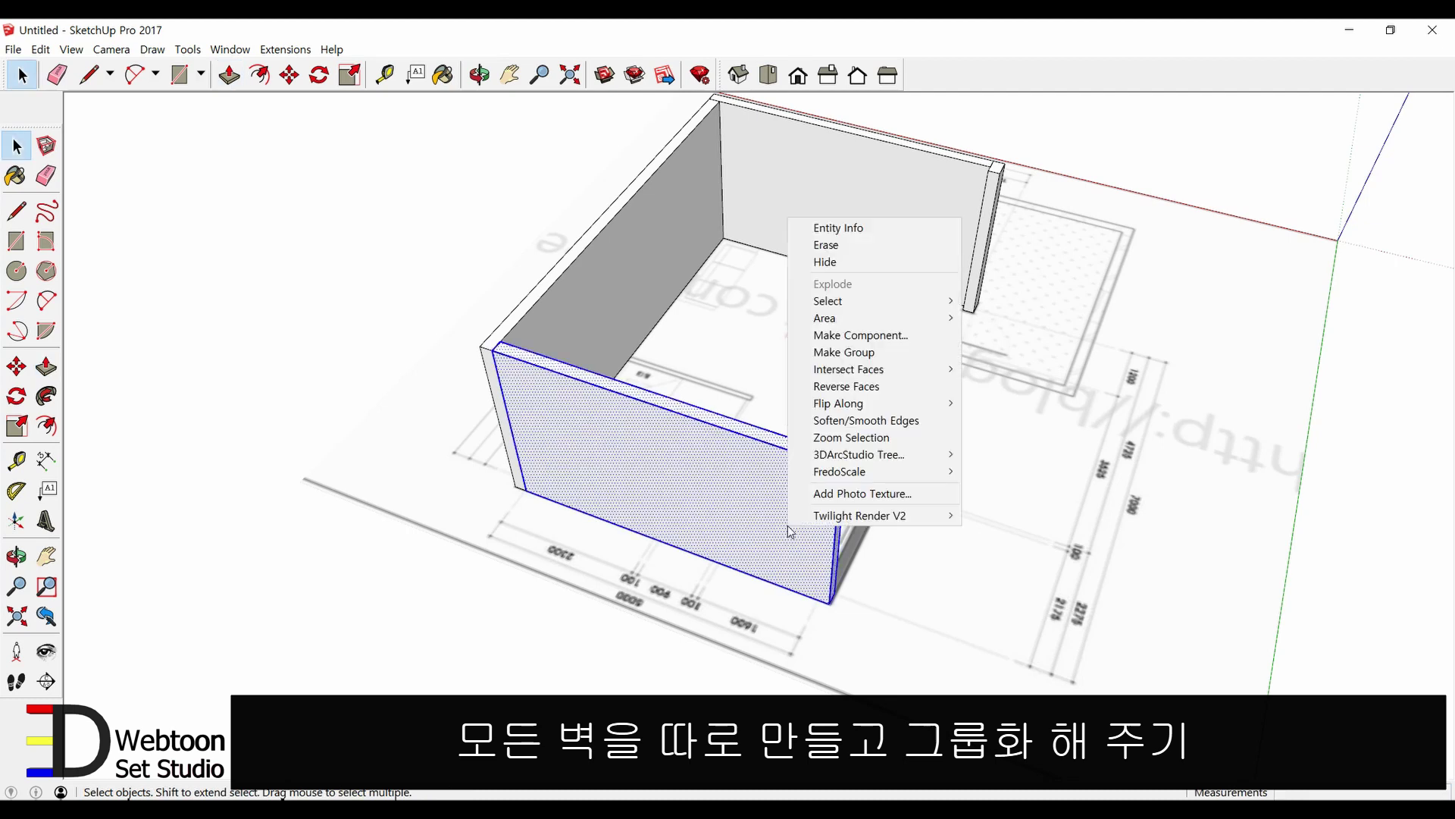
click(829, 352)
scroll(692, 445, down, 3)
- Draw a small square at the open side's corner and raise it into a 3000mm pillar
mouse_move(691, 445)
middle_down()
mouse_move(464, 493)
mouse_move(582, 467)
middle_up()
scroll(612, 446, up, 3)
scroll(614, 435, up, 2)
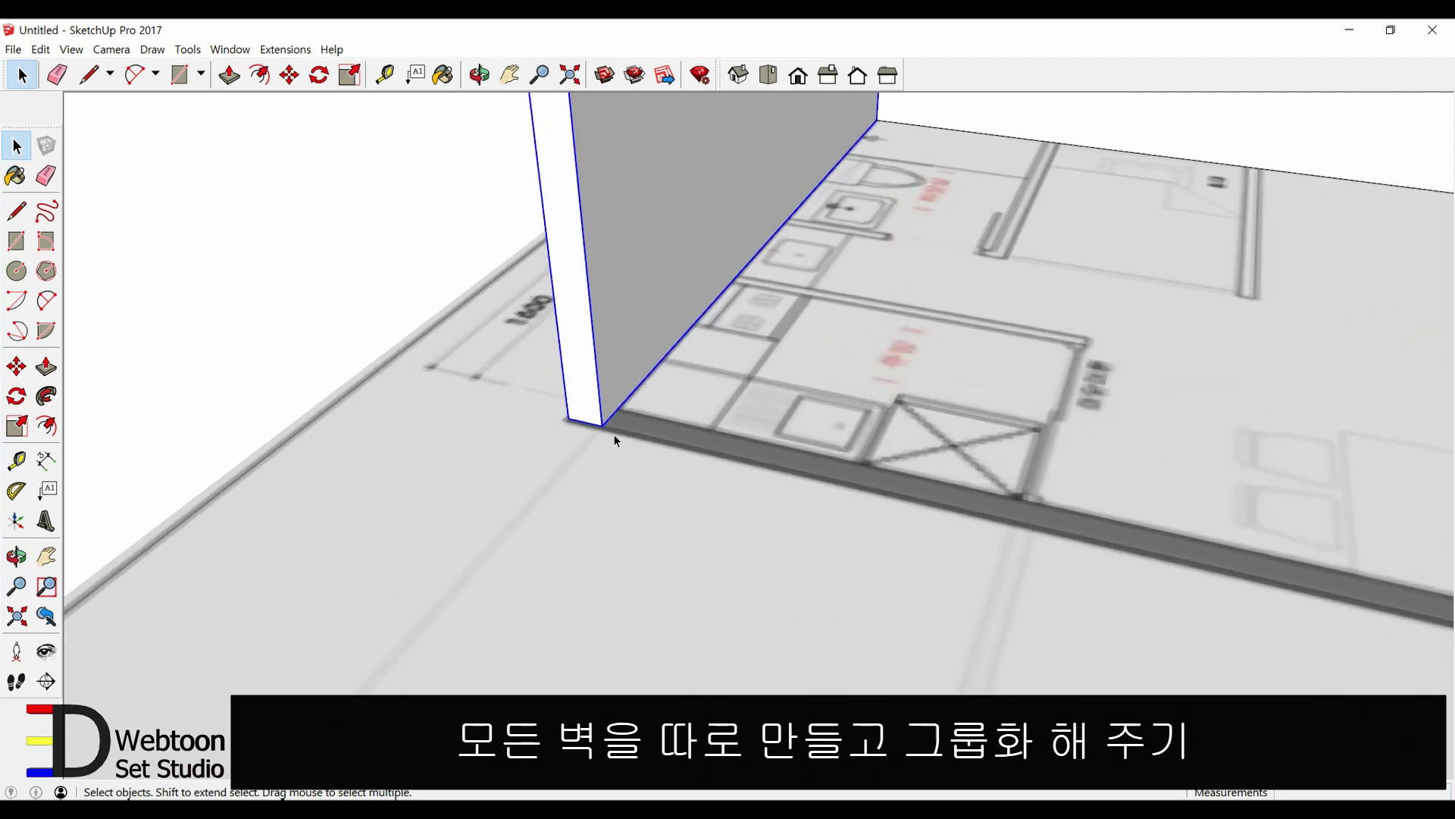
scroll(609, 477, up, 2)
scroll(610, 477, up, 2)
key(r)
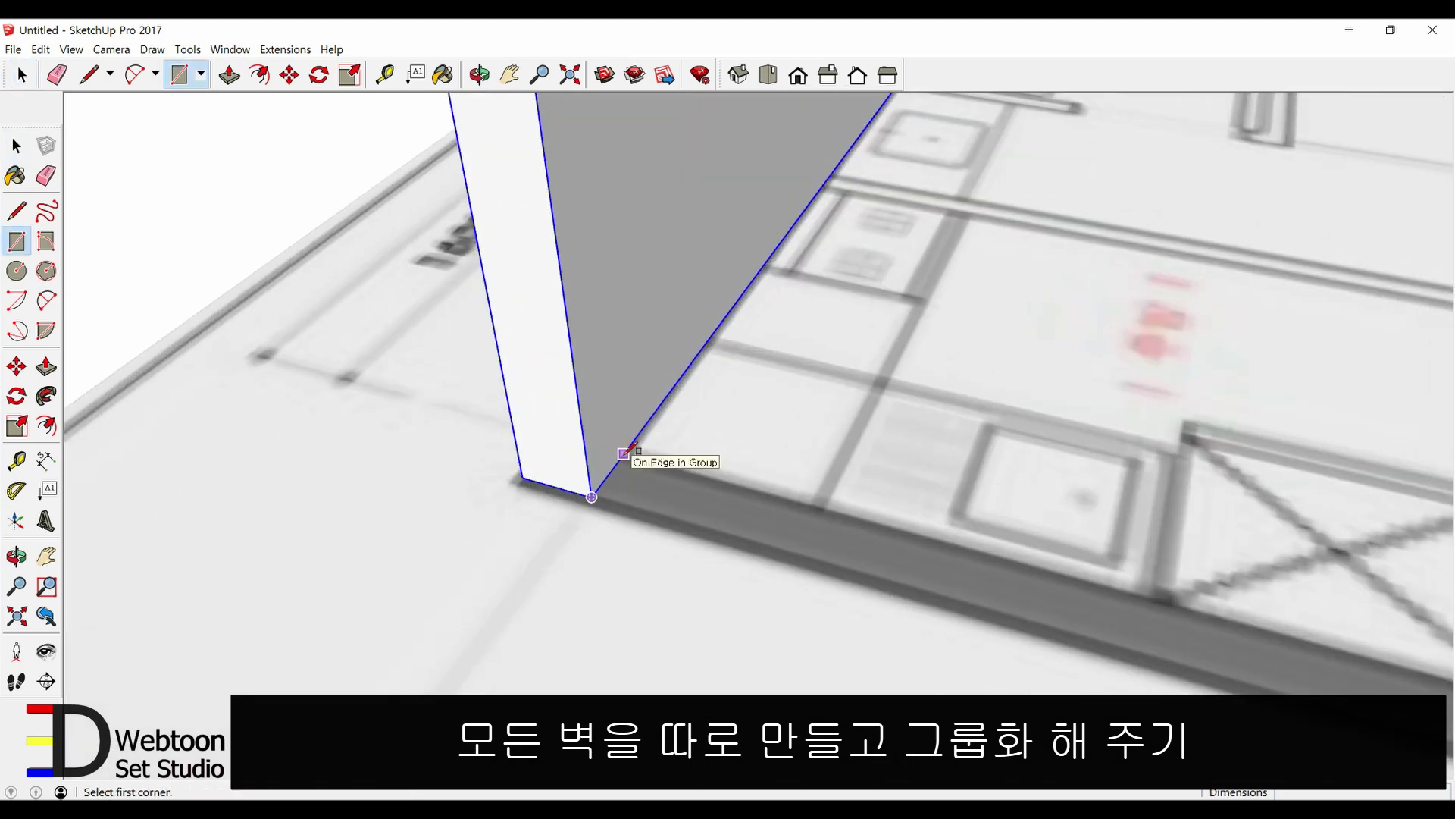
click(592, 496)
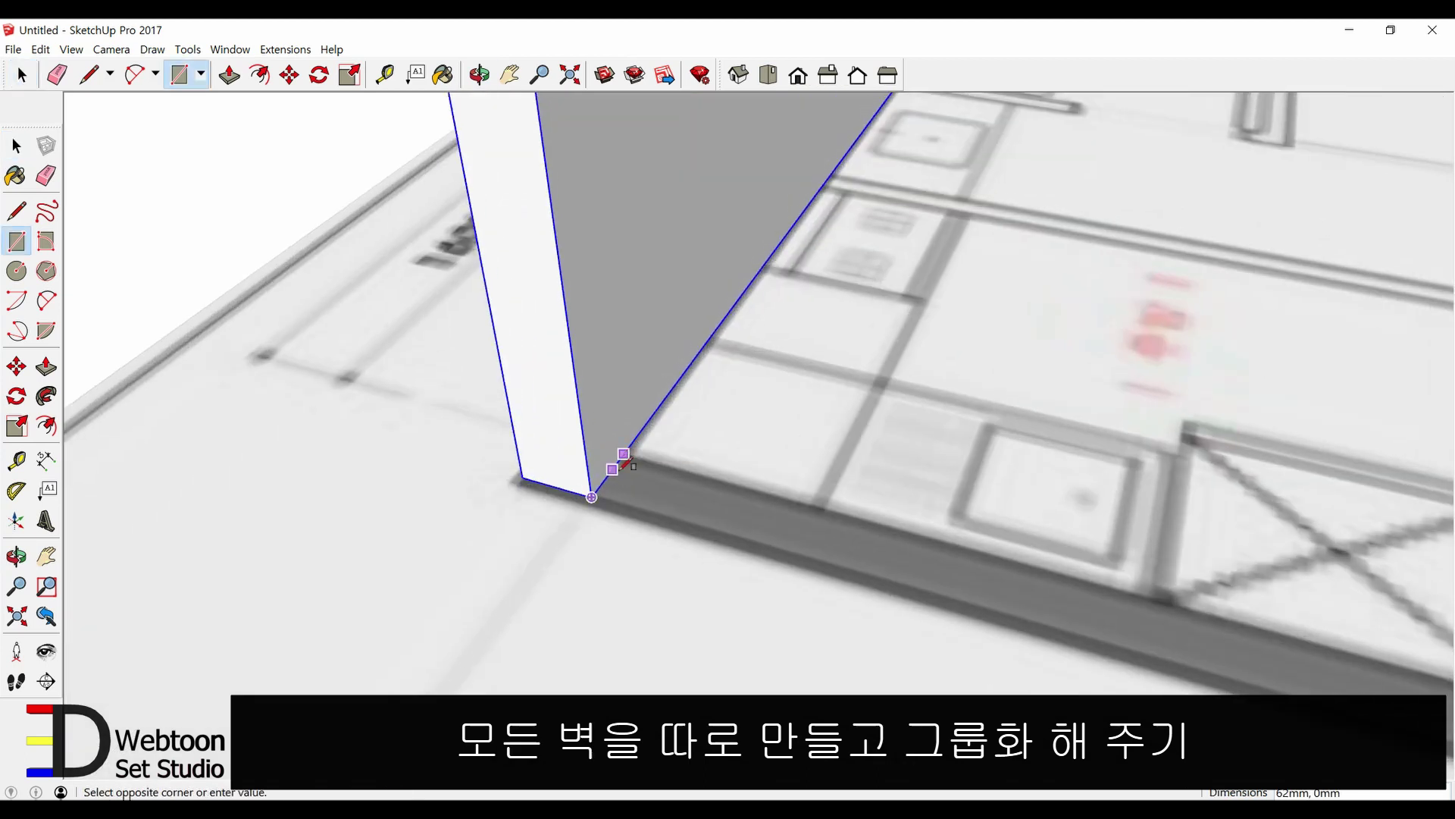
click(636, 509)
key(p)
scroll(629, 497, down, 2)
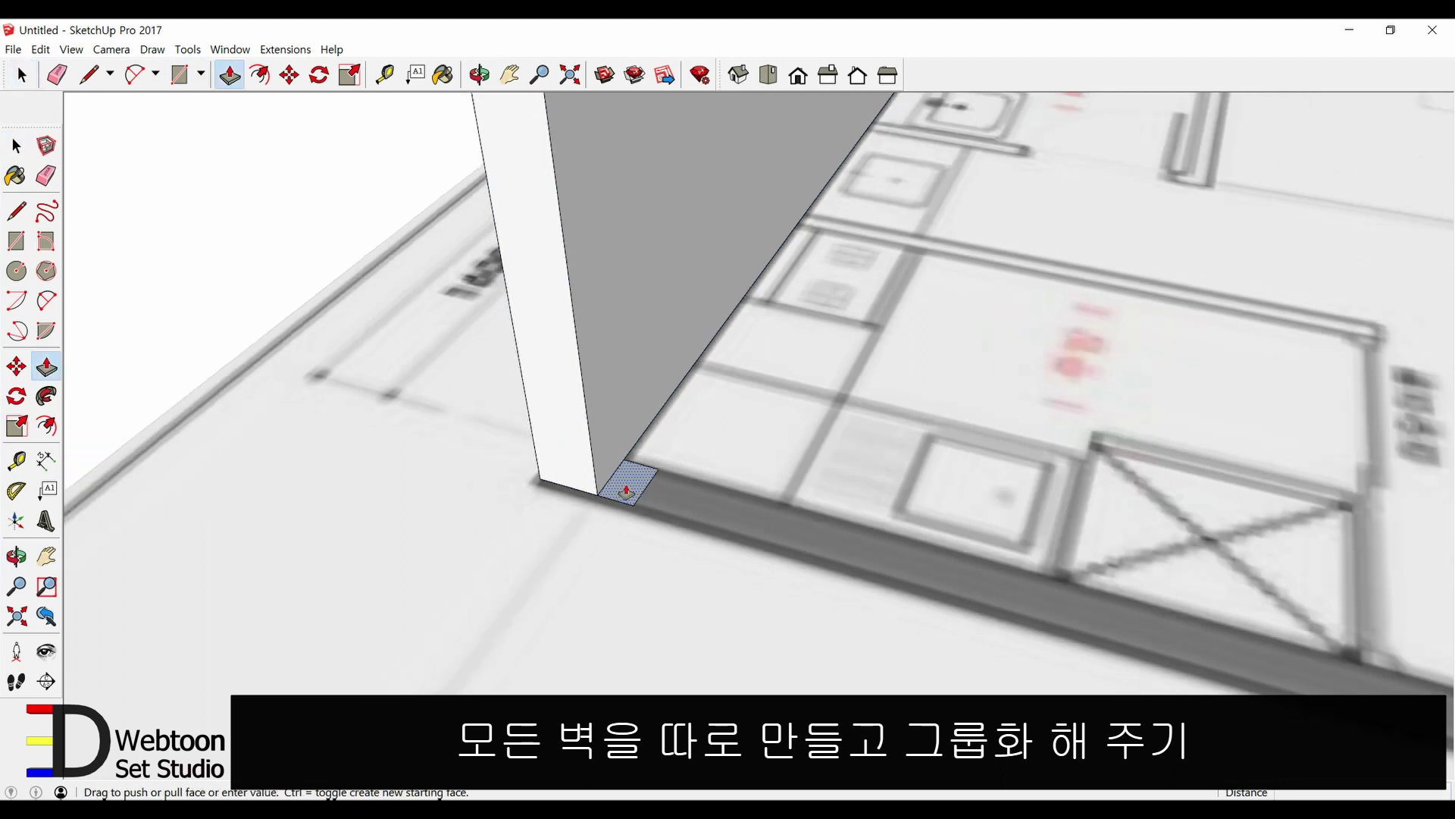
scroll(626, 490, down, 2)
scroll(626, 489, down, 3)
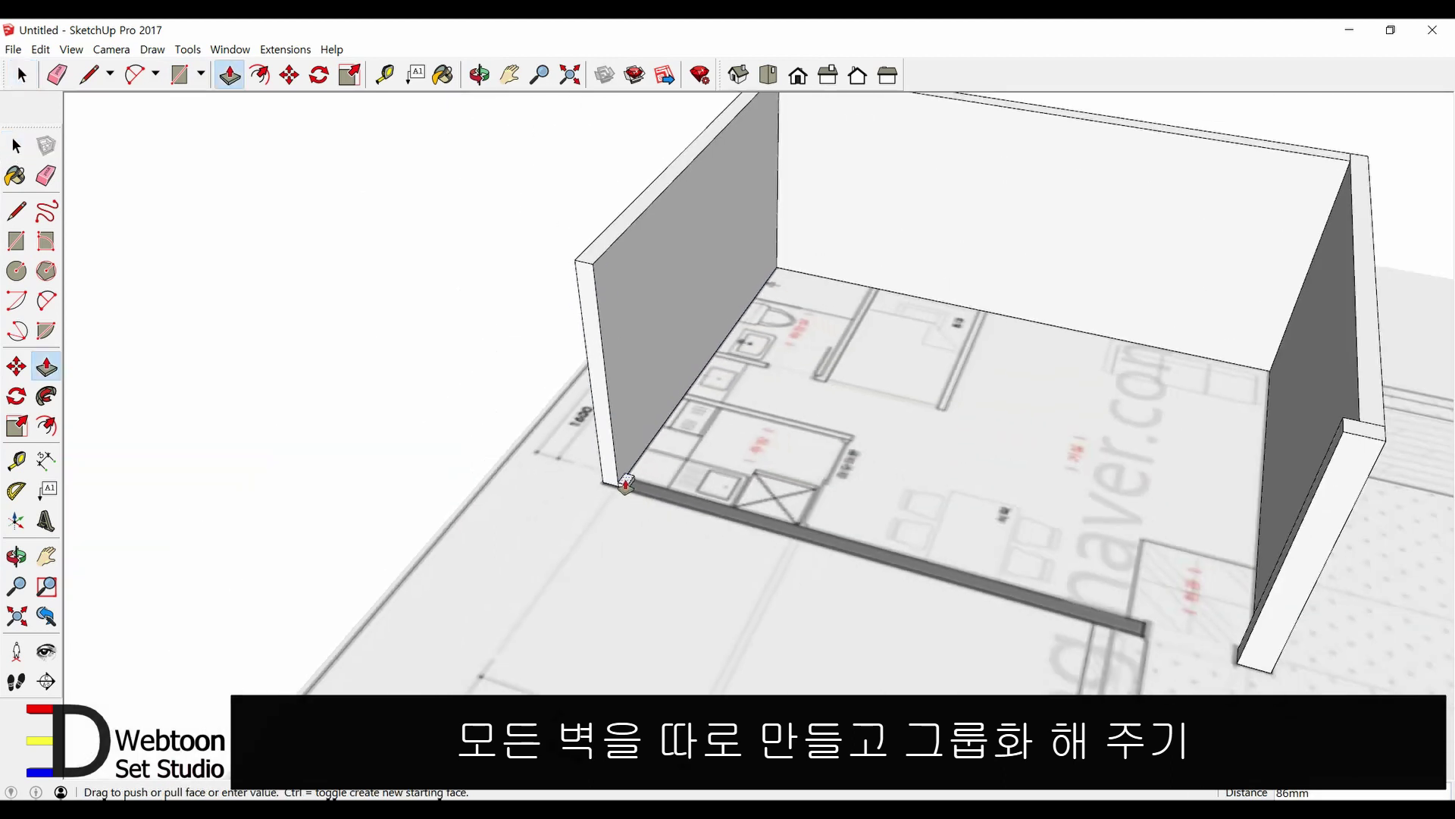
click(589, 269)
- Pull the pillar across the remaining side into the last wall and group it
key(space)
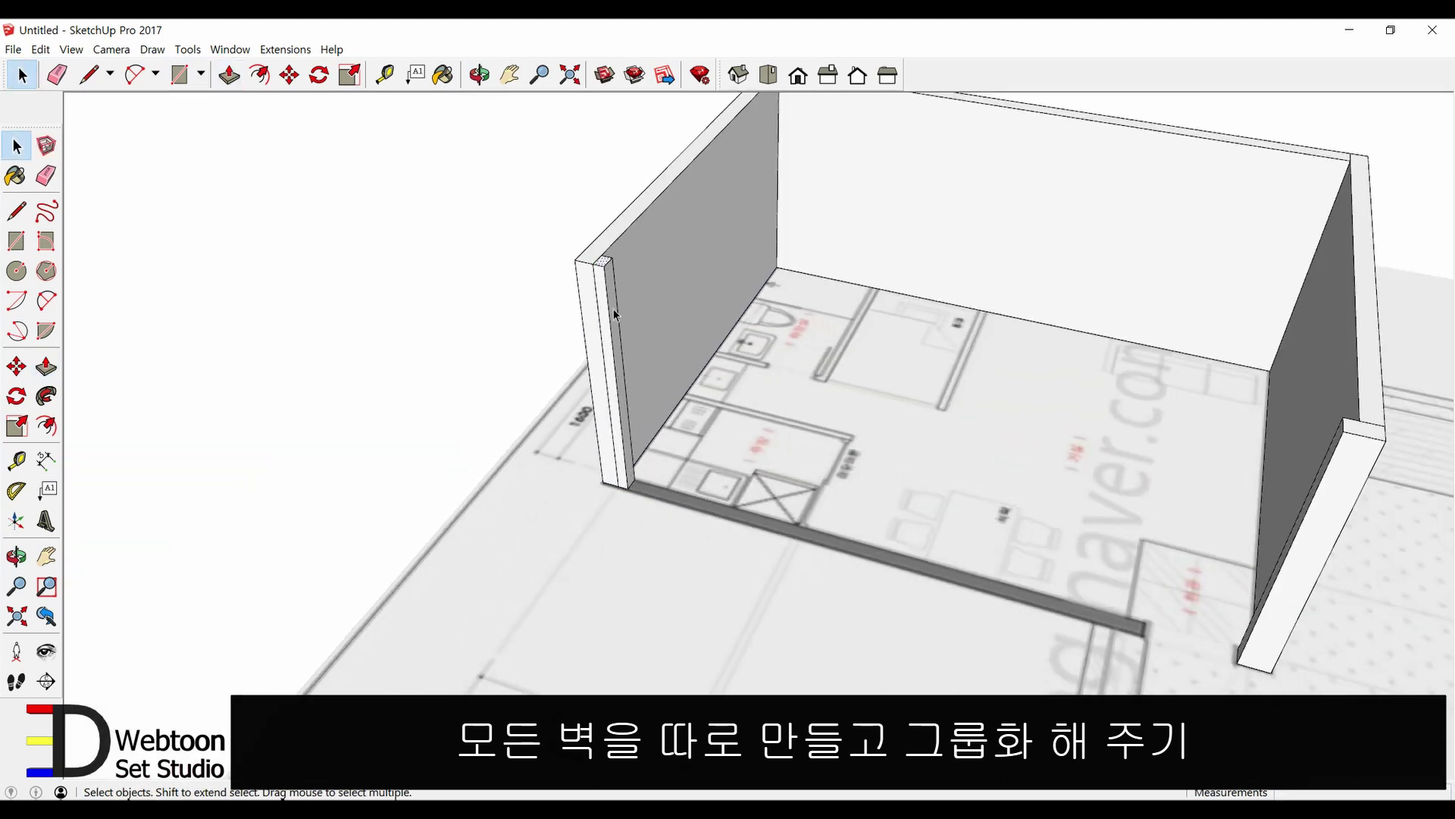
key(p)
scroll(613, 308, down, 3)
scroll(900, 475, up, 3)
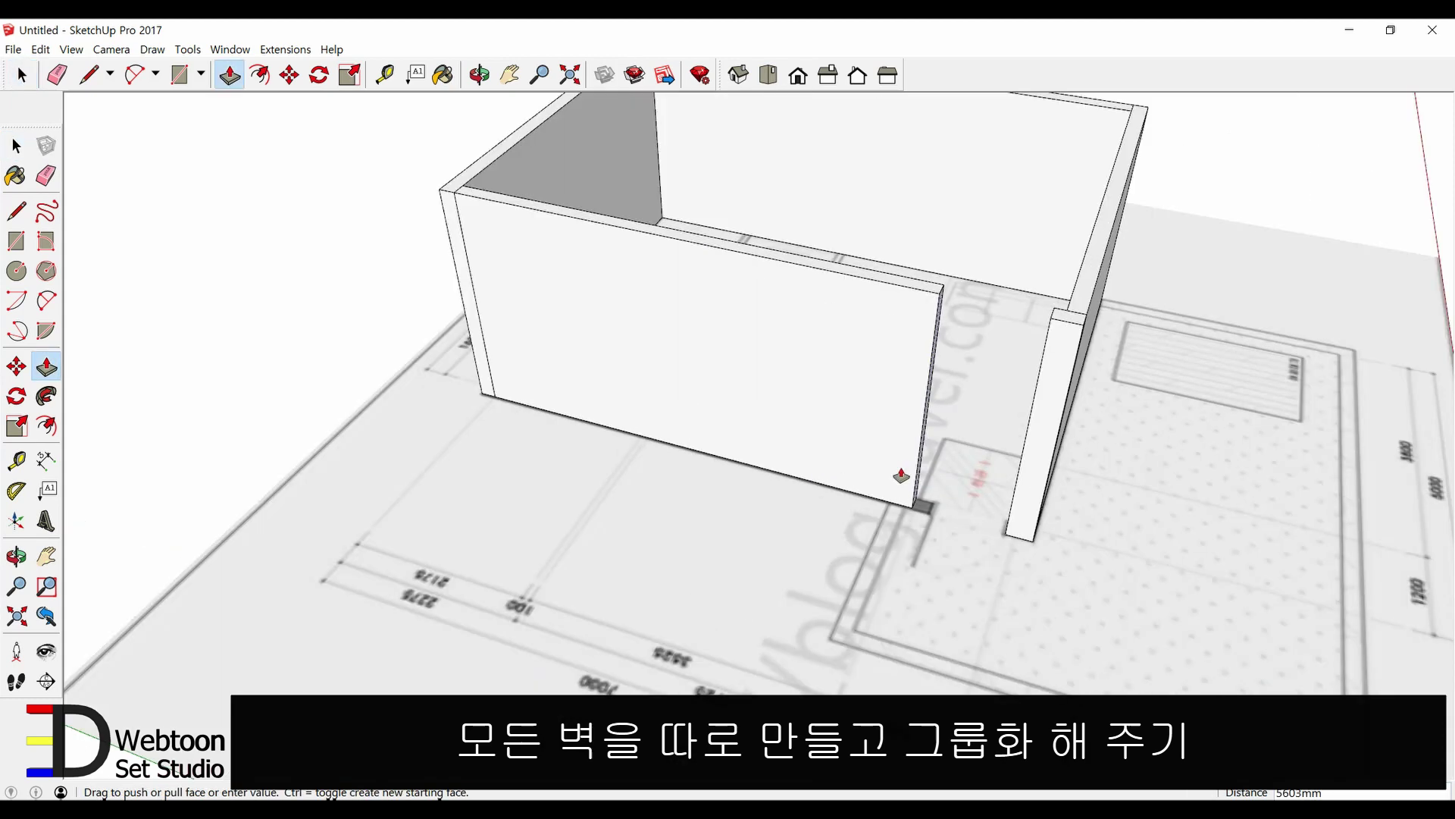
drag(900, 475, 918, 497)
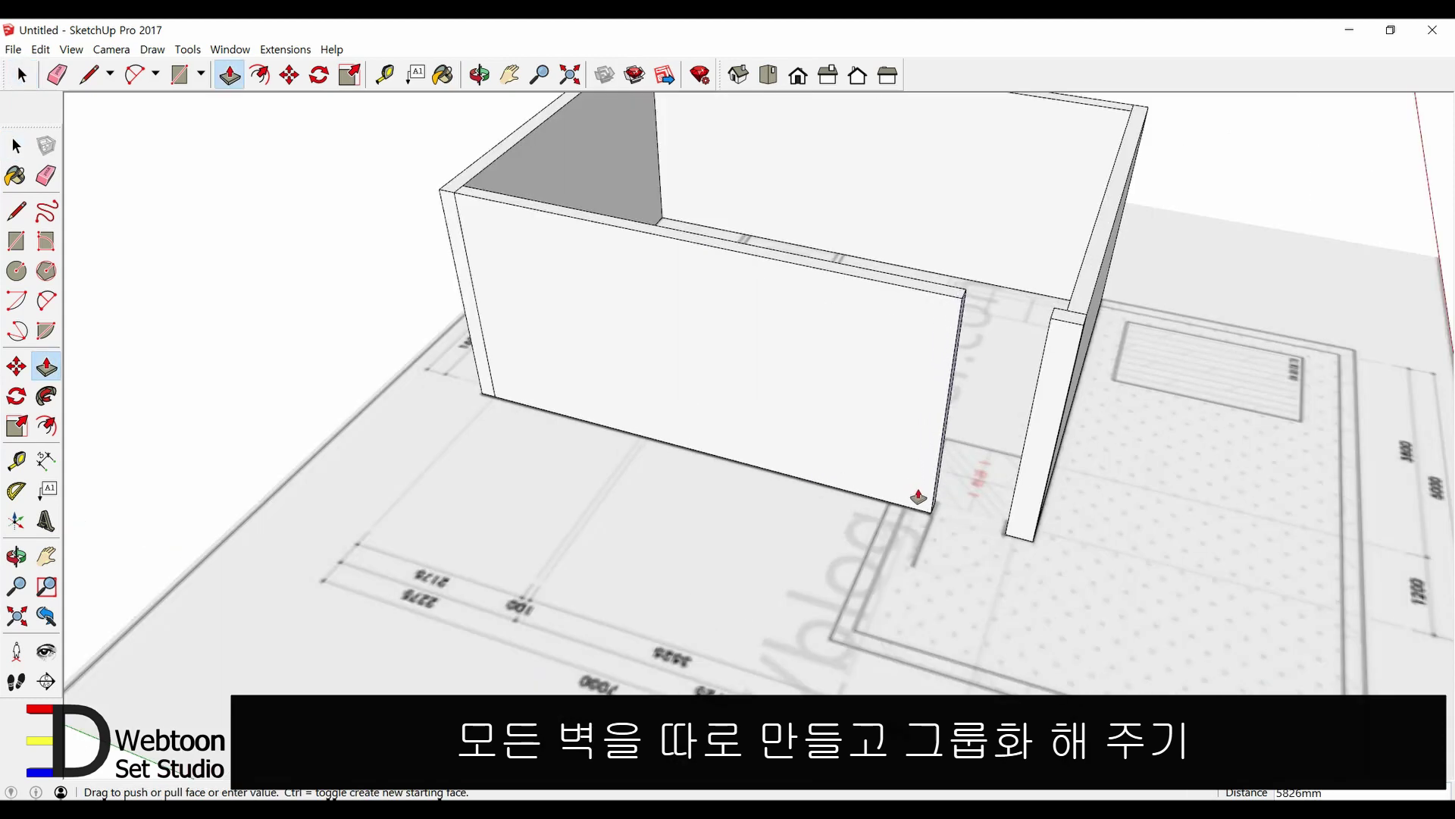
key(space)
click(864, 403)
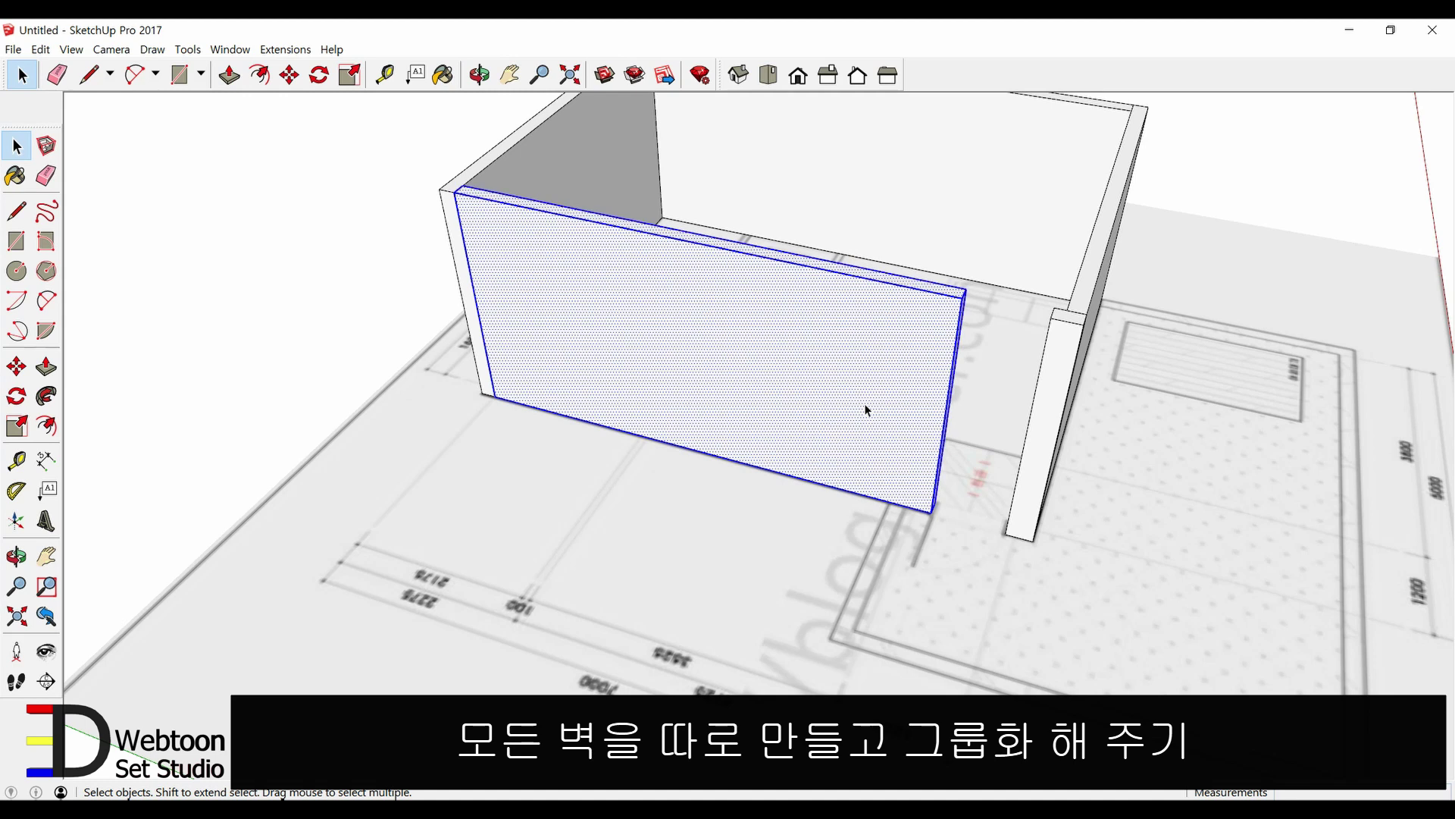
right_click(864, 403)
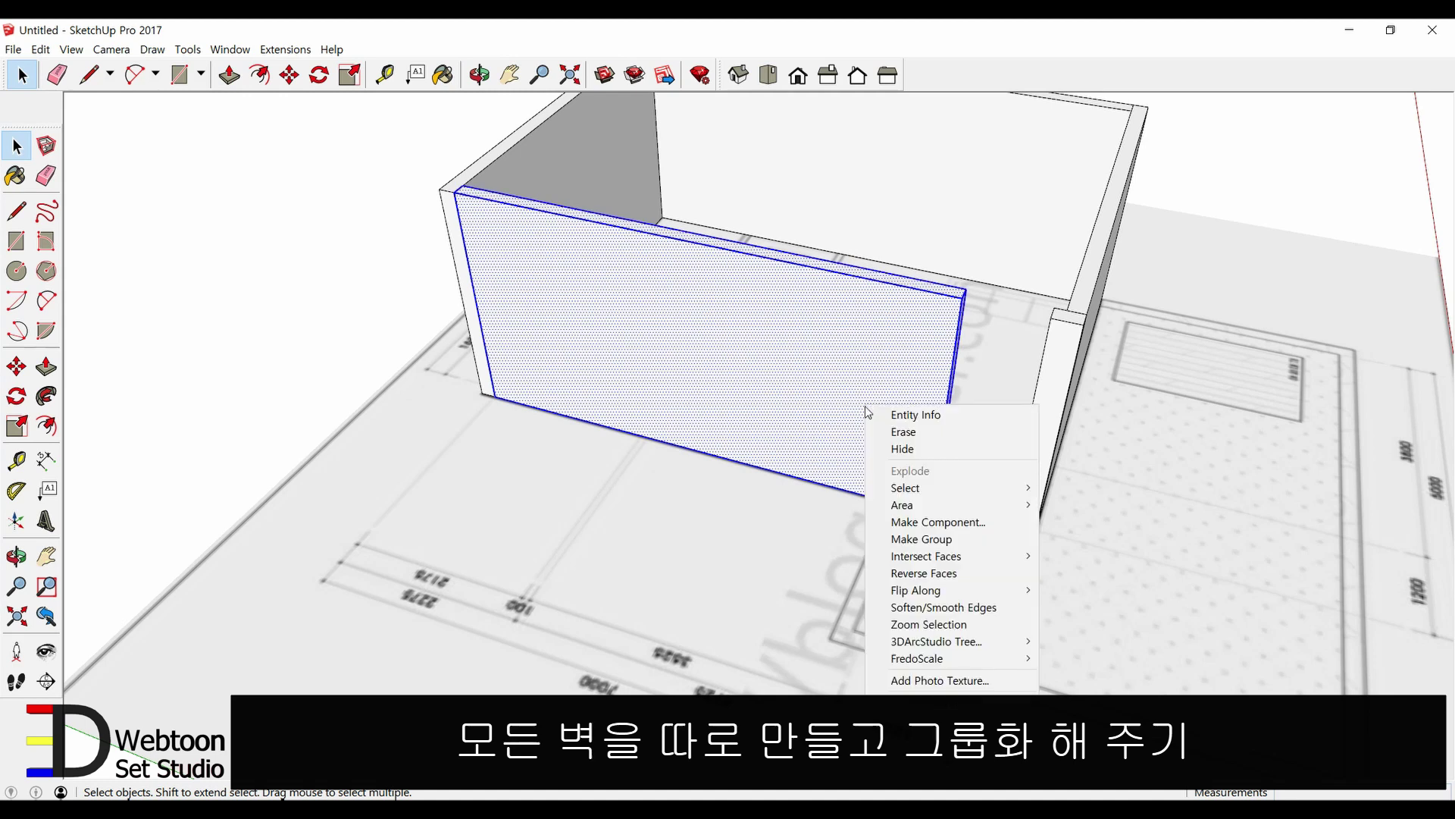
click(931, 539)
scroll(543, 497, down, 5)
mouse_move(543, 497)
middle_down()
mouse_move(741, 477)
mouse_move(228, 458)
mouse_move(802, 479)
mouse_move(655, 496)
middle_up()
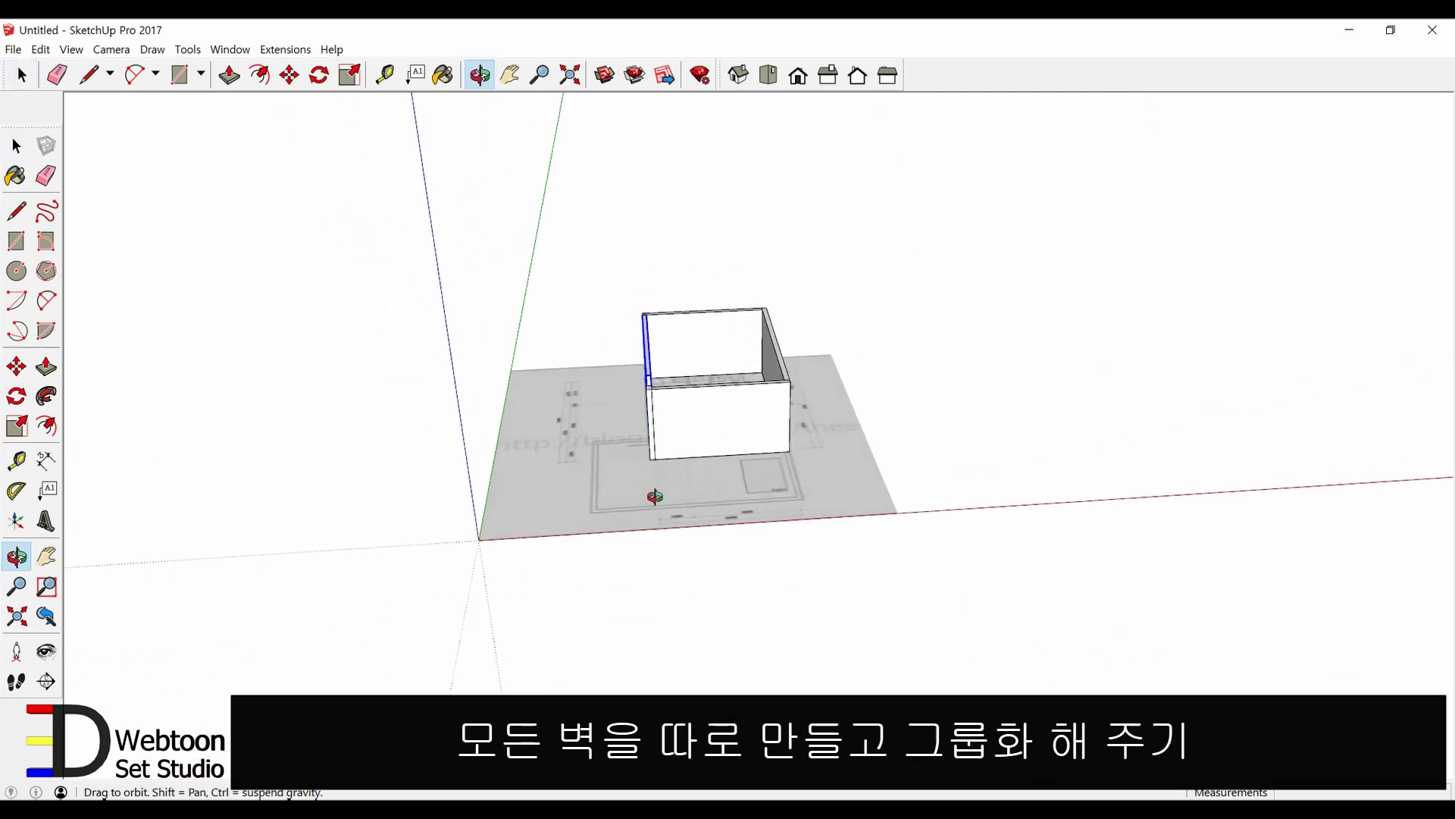
- Move the floor plan and all walls together along the red axis toward the origin
key(space)
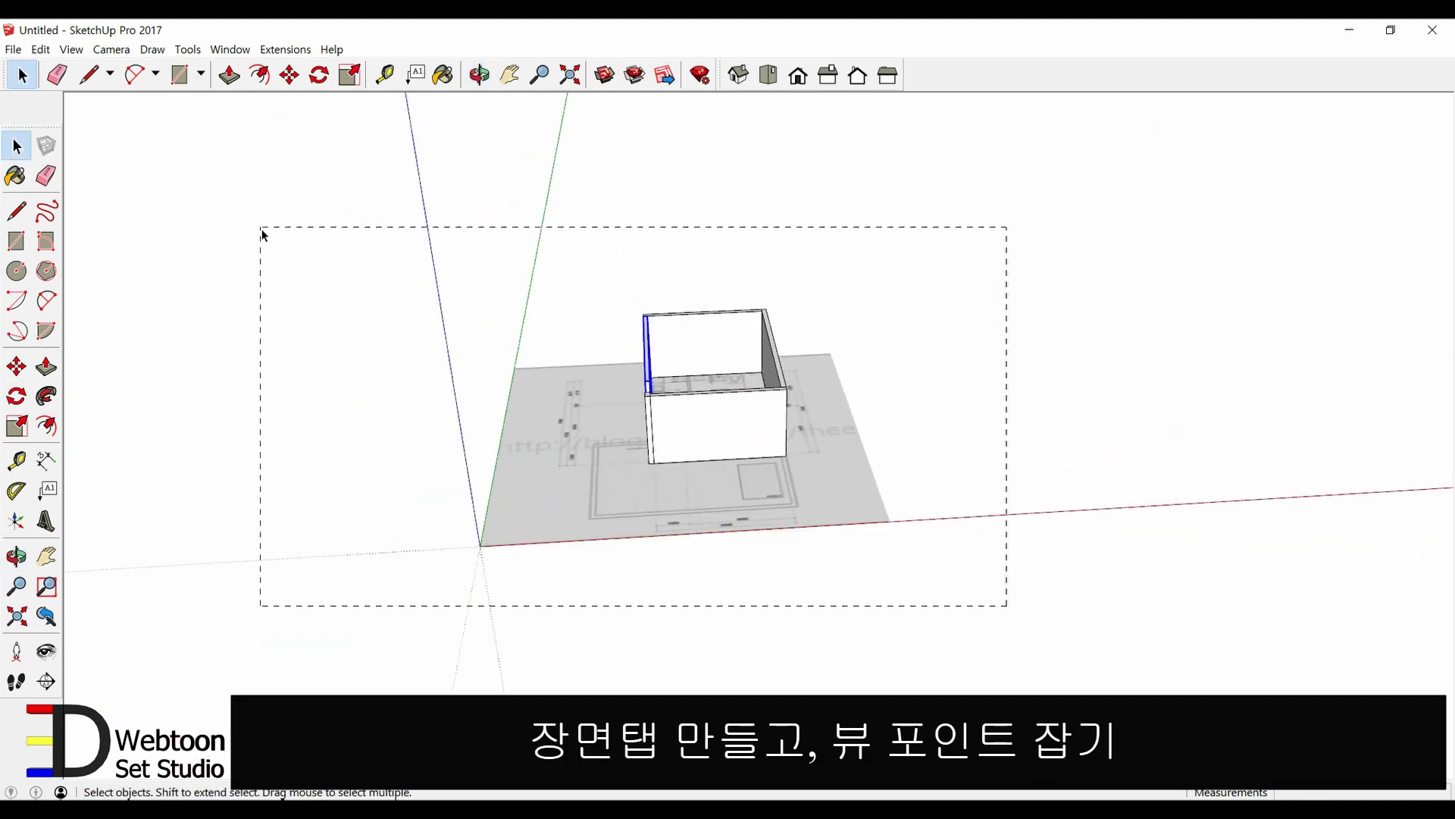
drag(262, 230, 262, 231)
key(m)
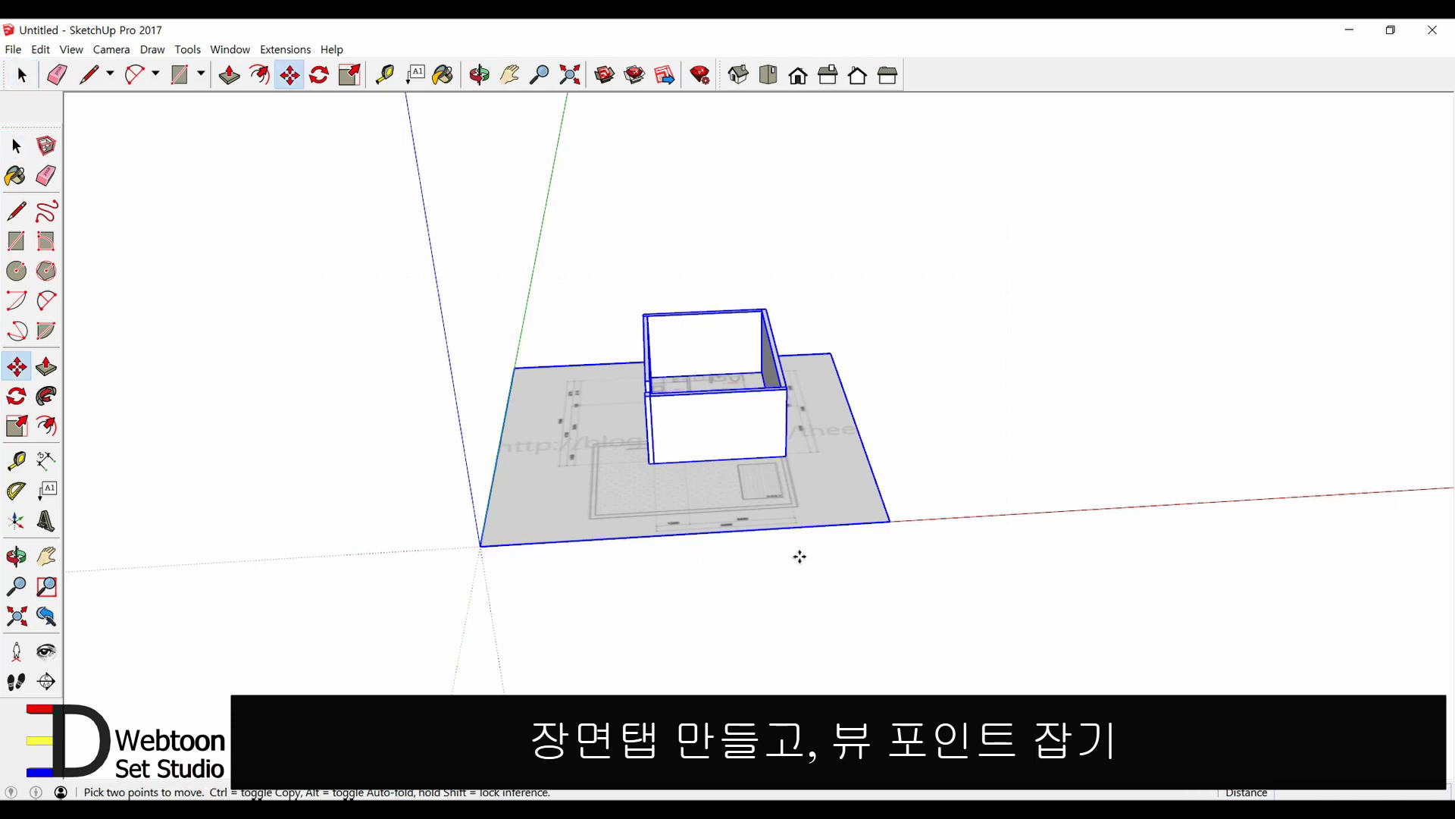
click(797, 555)
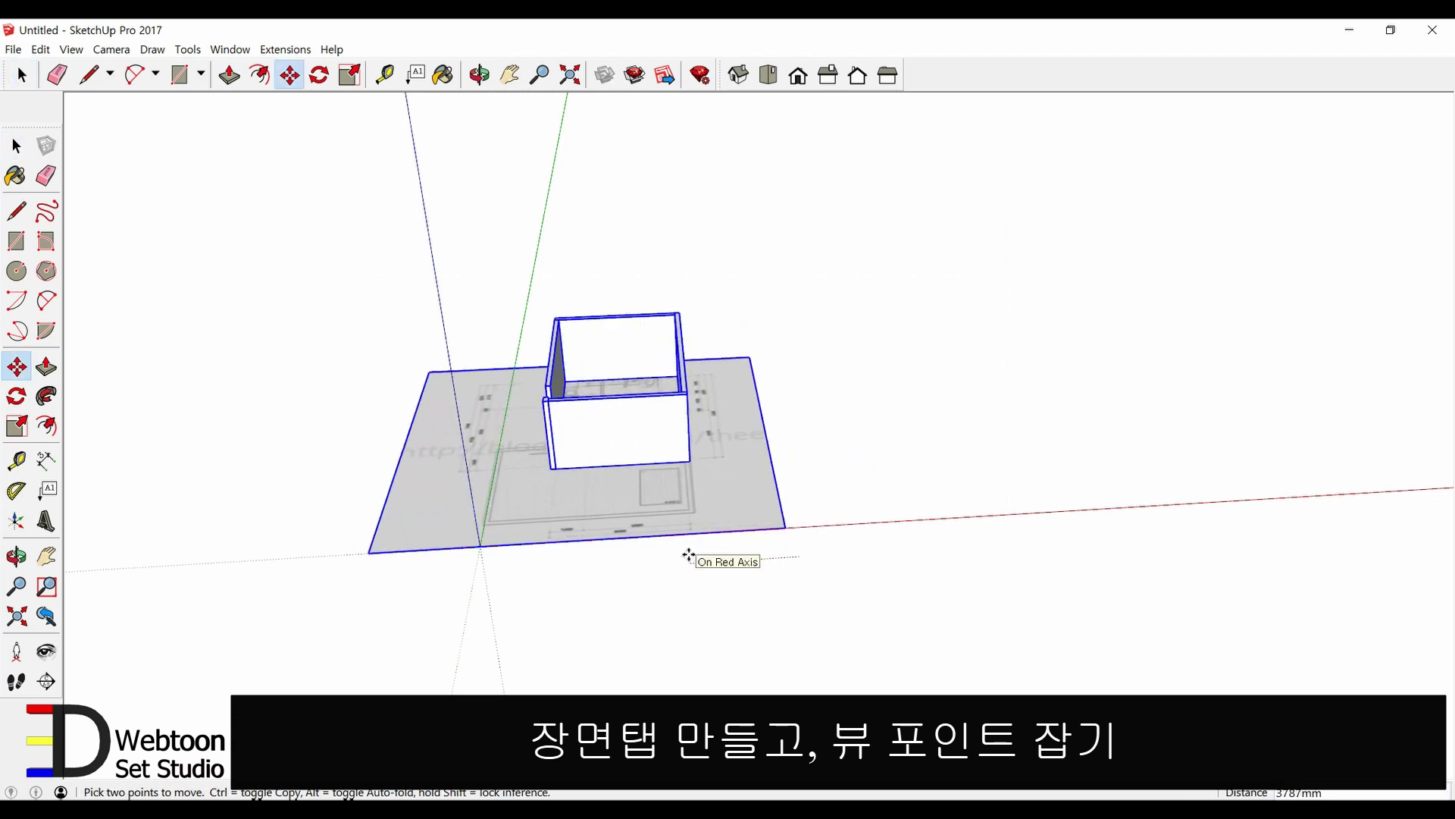
click(831, 384)
key(space)
click(789, 568)
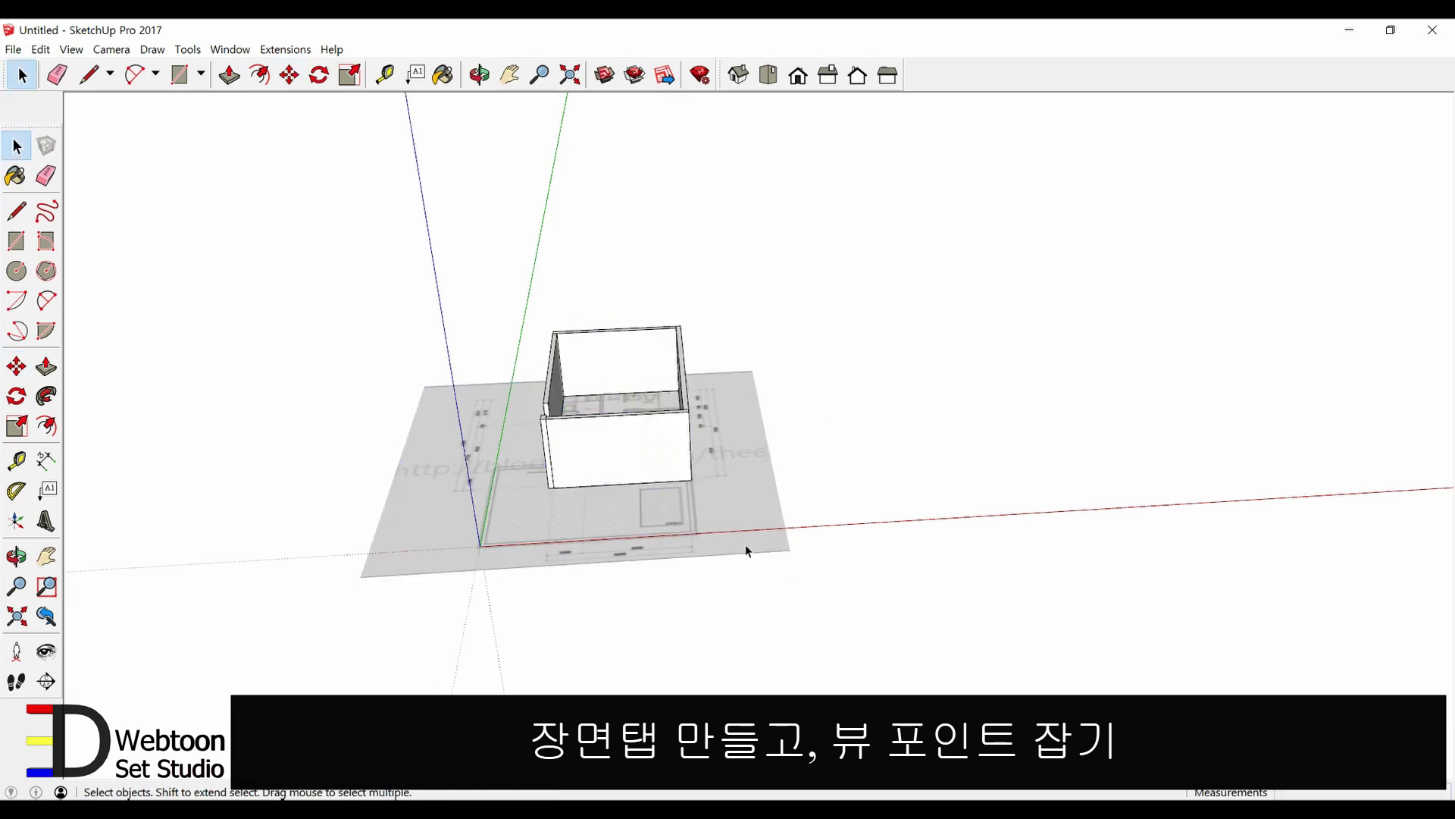
- Select the front wall and show the Default Tray with Entity Info and Layers
click(666, 448)
scroll(606, 398, up, 2)
scroll(522, 408, up, 3)
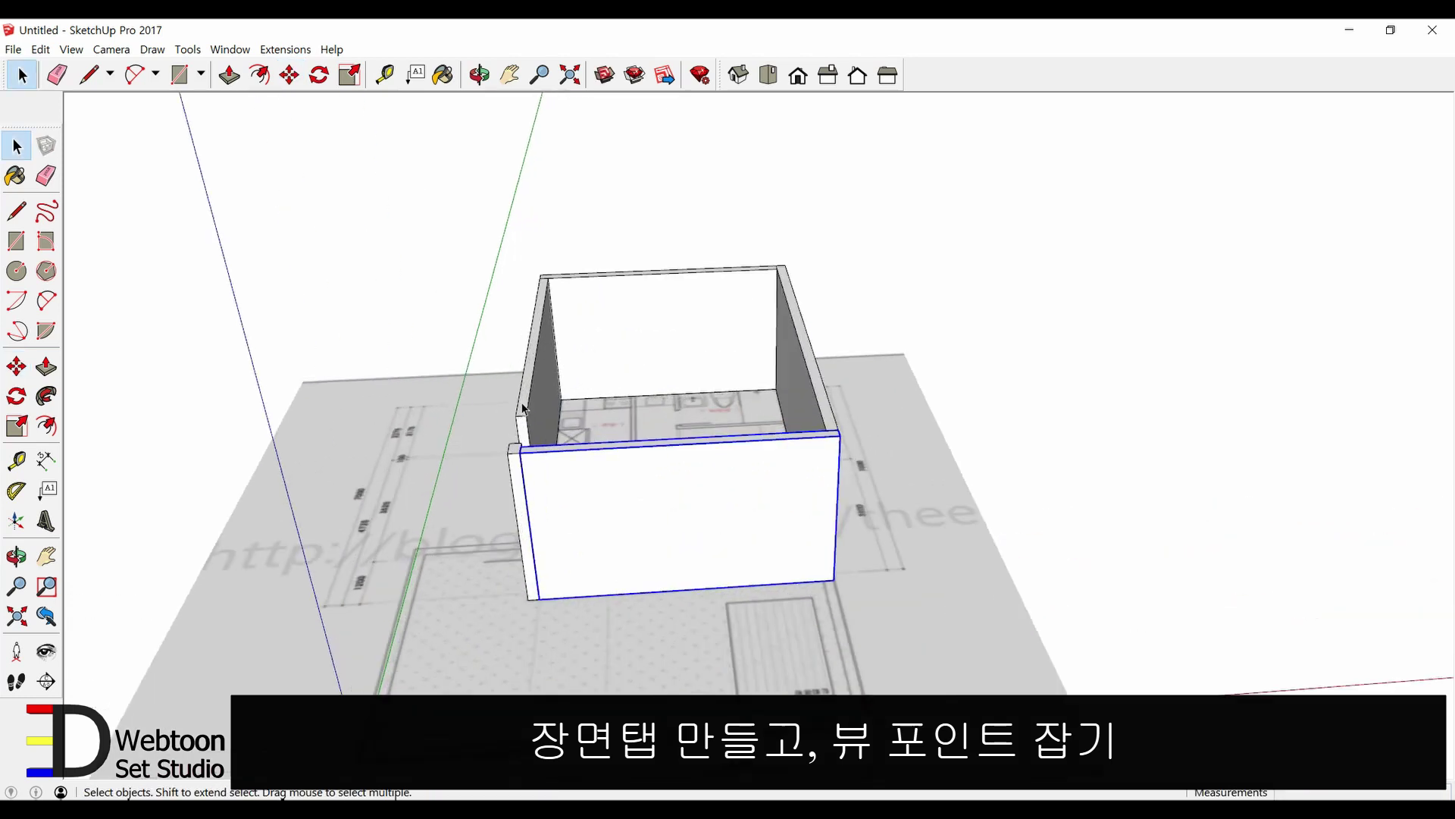
shift+click(523, 406)
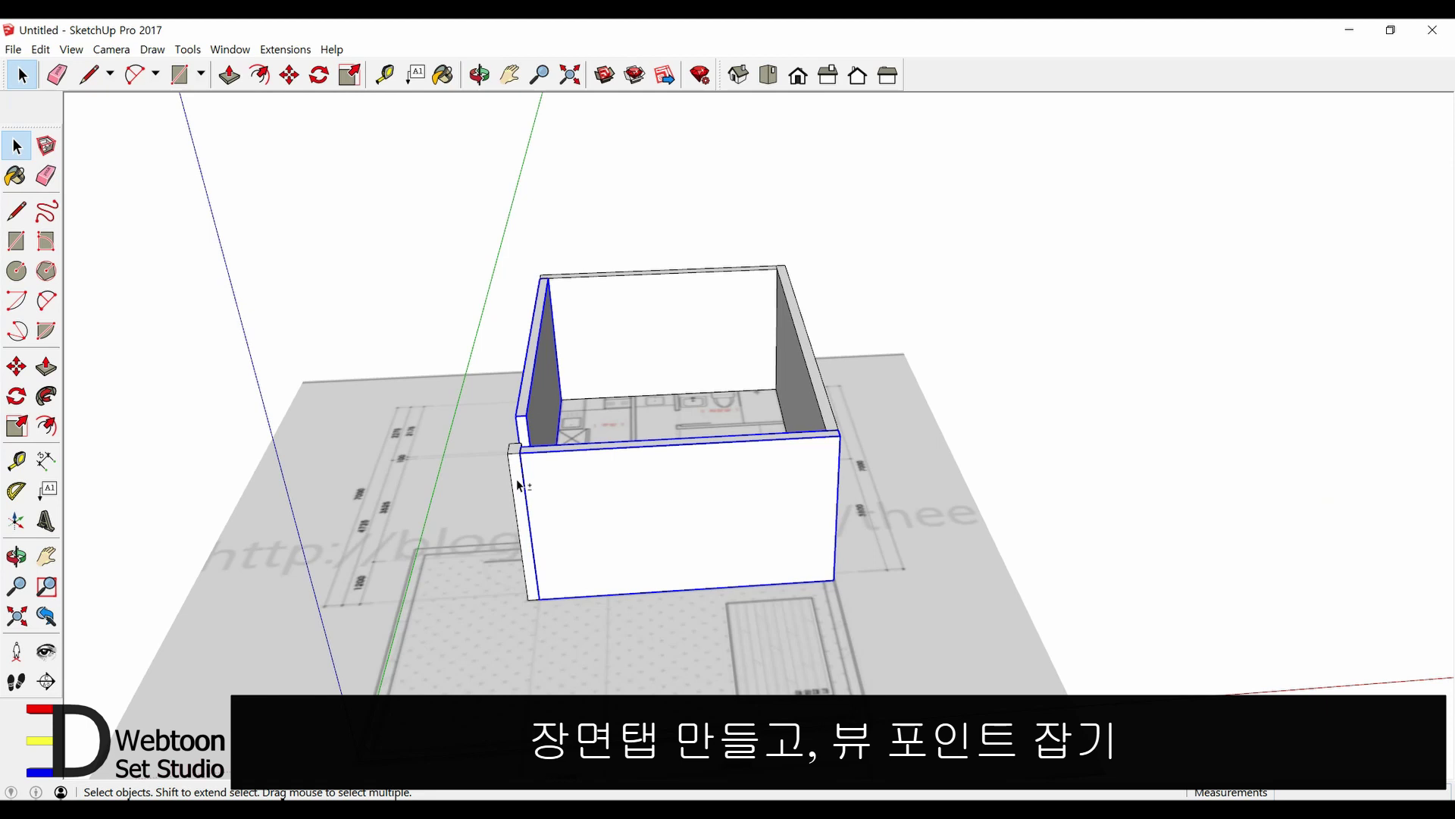
shift+click(632, 312)
shift+click(806, 362)
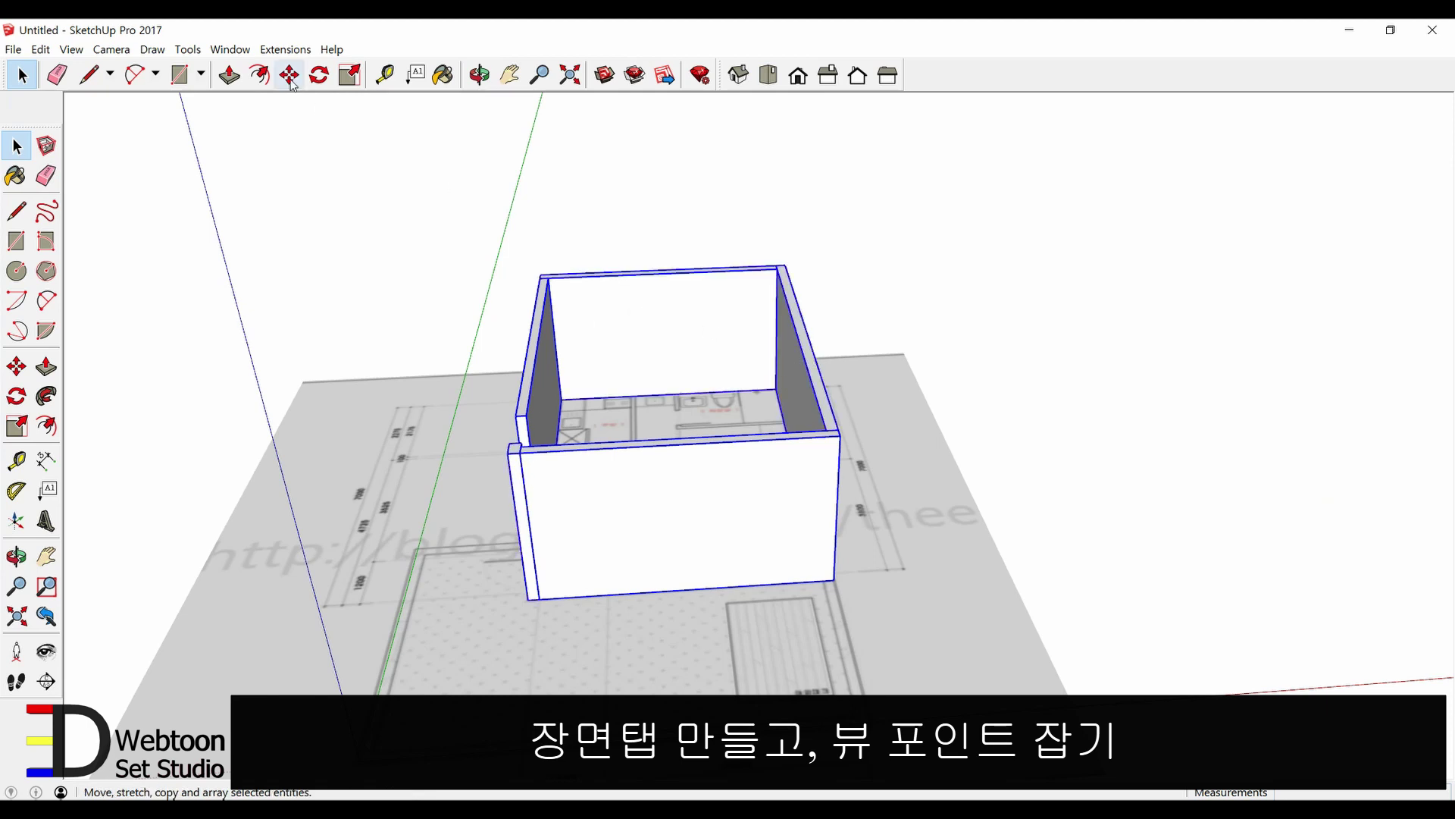
click(680, 508)
click(235, 50)
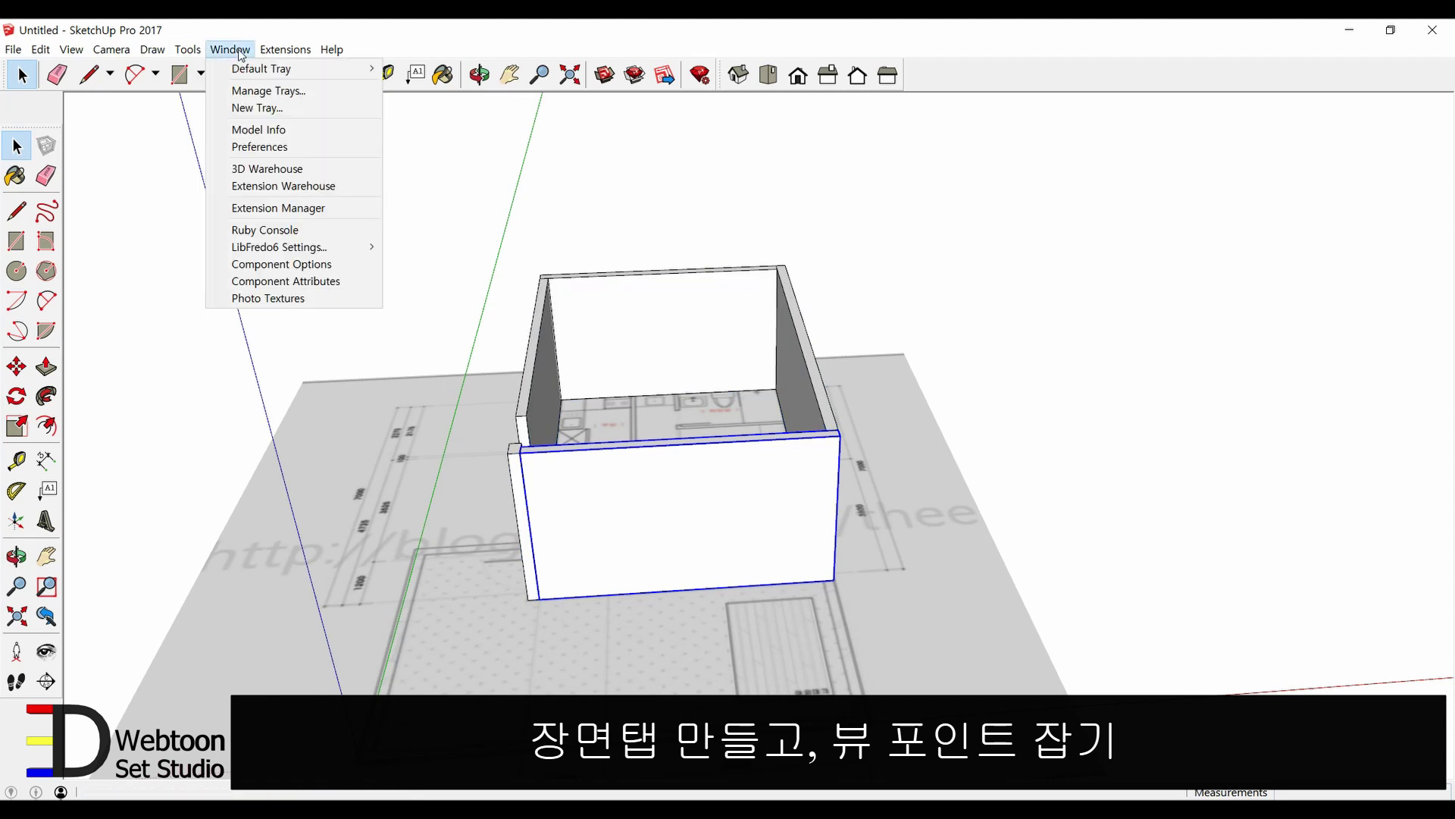
click(400, 70)
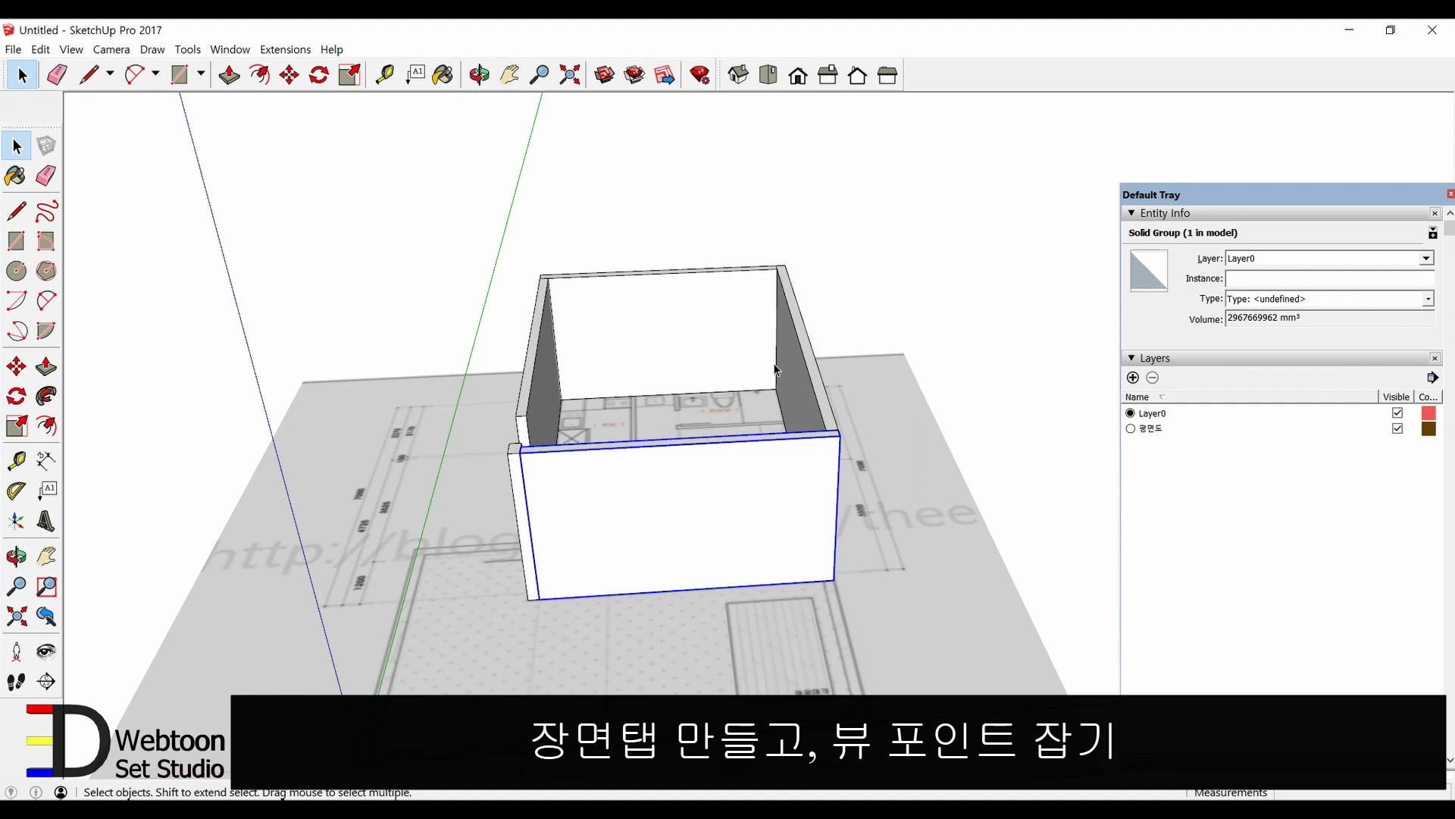
- Create layers 전면벽 and 우측벽 and assign the front and right walls to them
click(1134, 377)
text(장면)
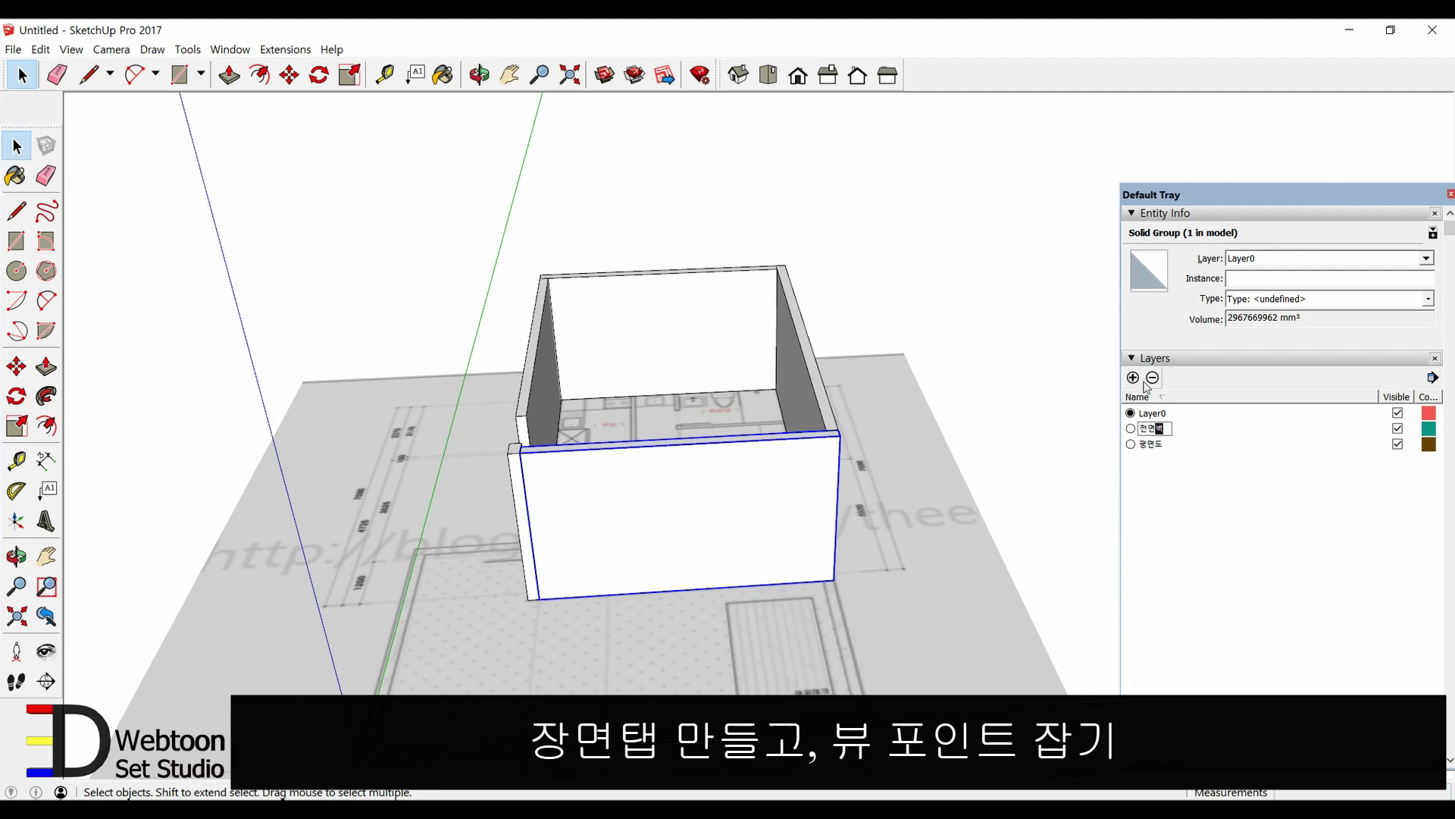
text(전면벽)
click(1223, 582)
click(1296, 260)
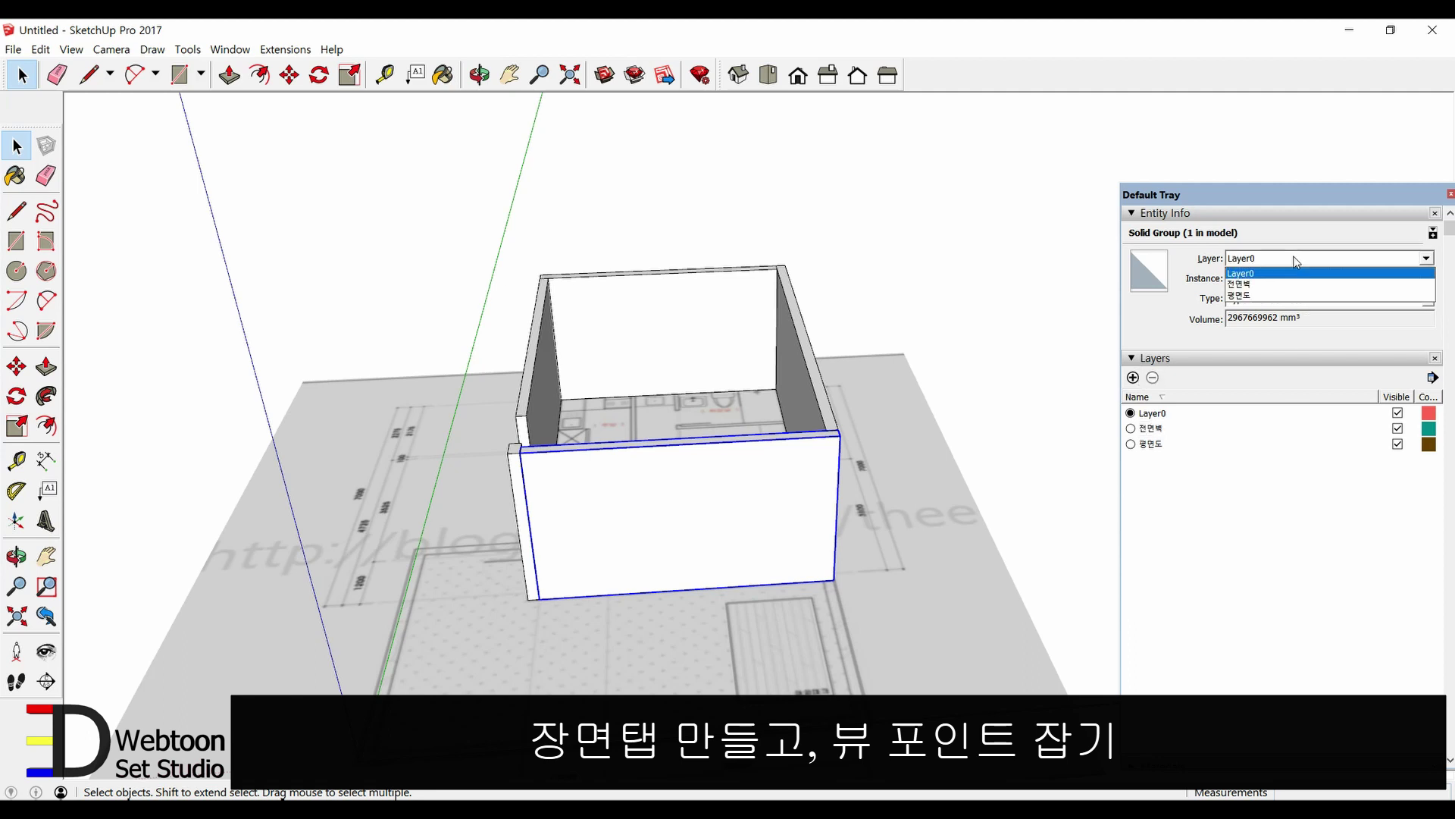
click(1262, 283)
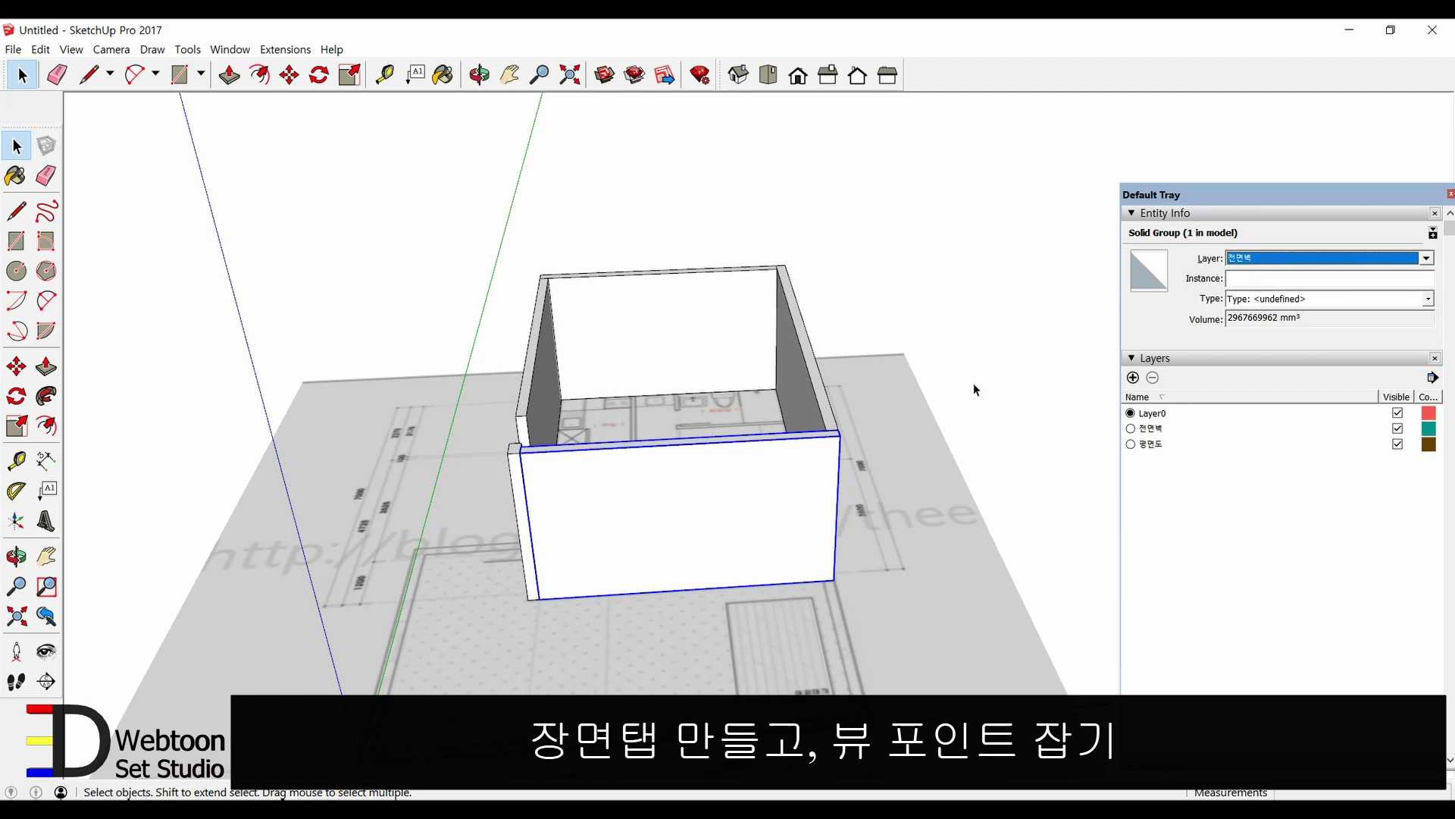
click(1134, 377)
key(Return)
text(우측)
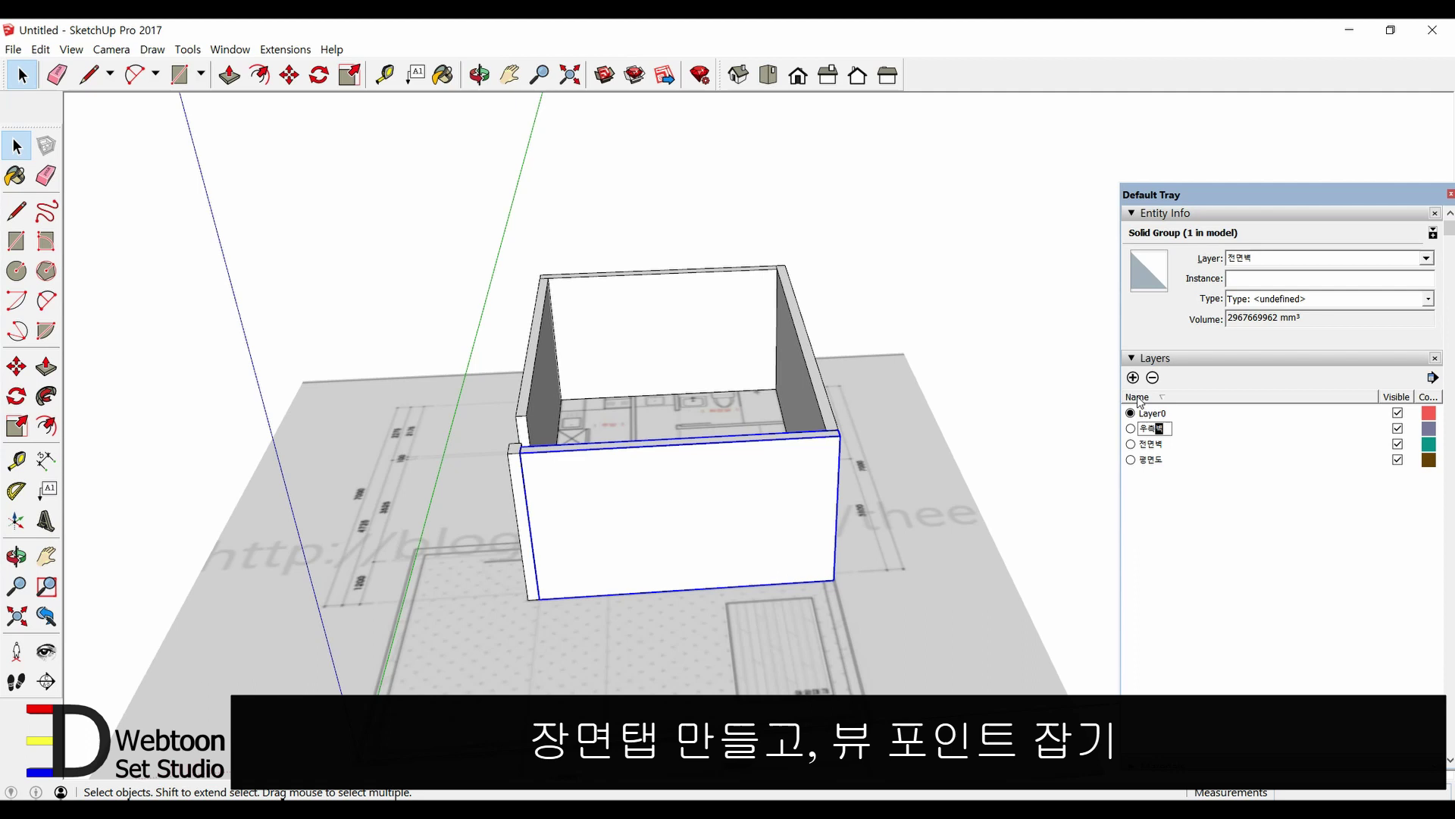
key(Return)
click(824, 387)
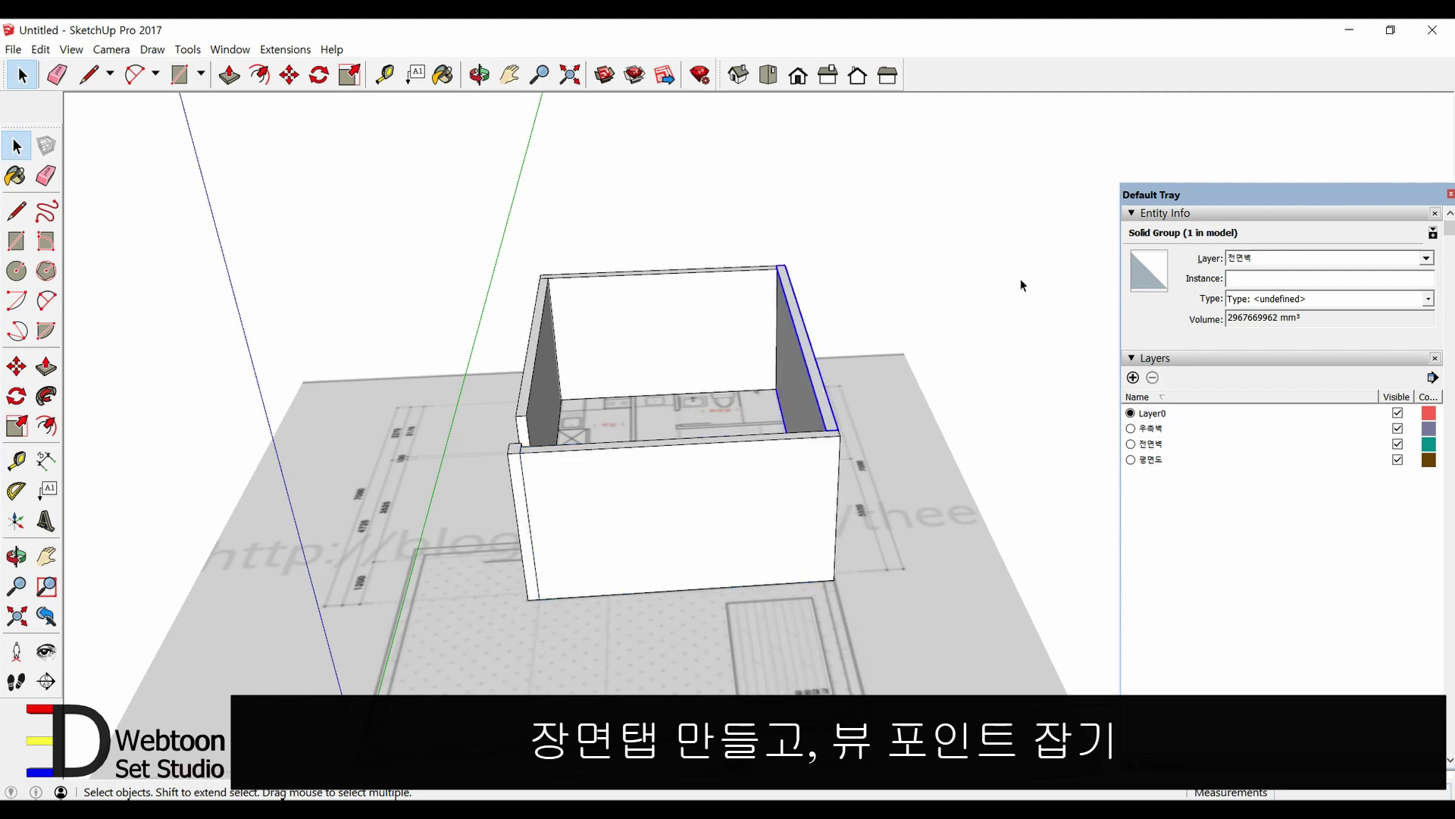
click(1273, 256)
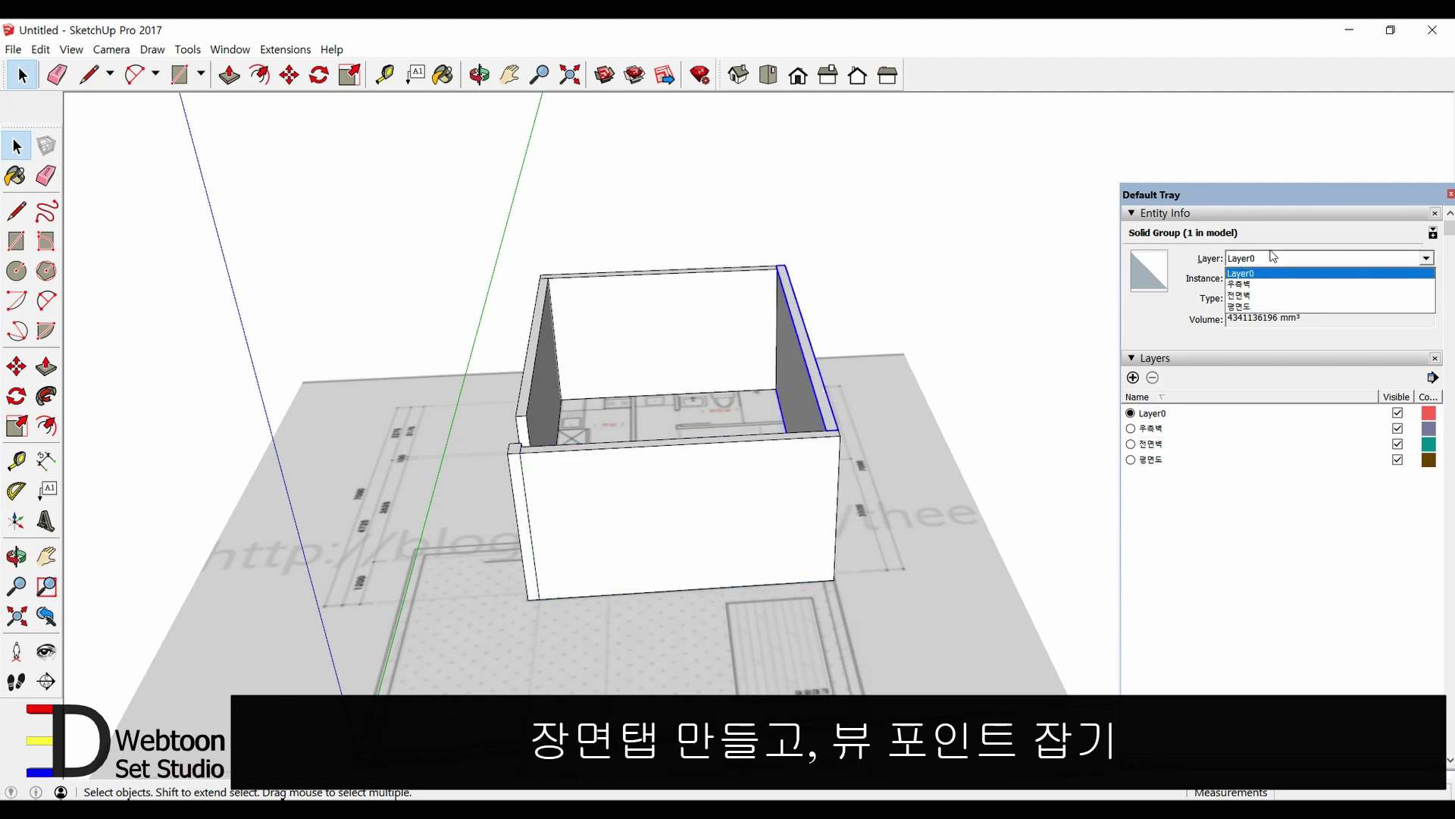
click(1243, 284)
- Put the back wall on a new 후면벽 layer, then select the left wall pieces
click(702, 294)
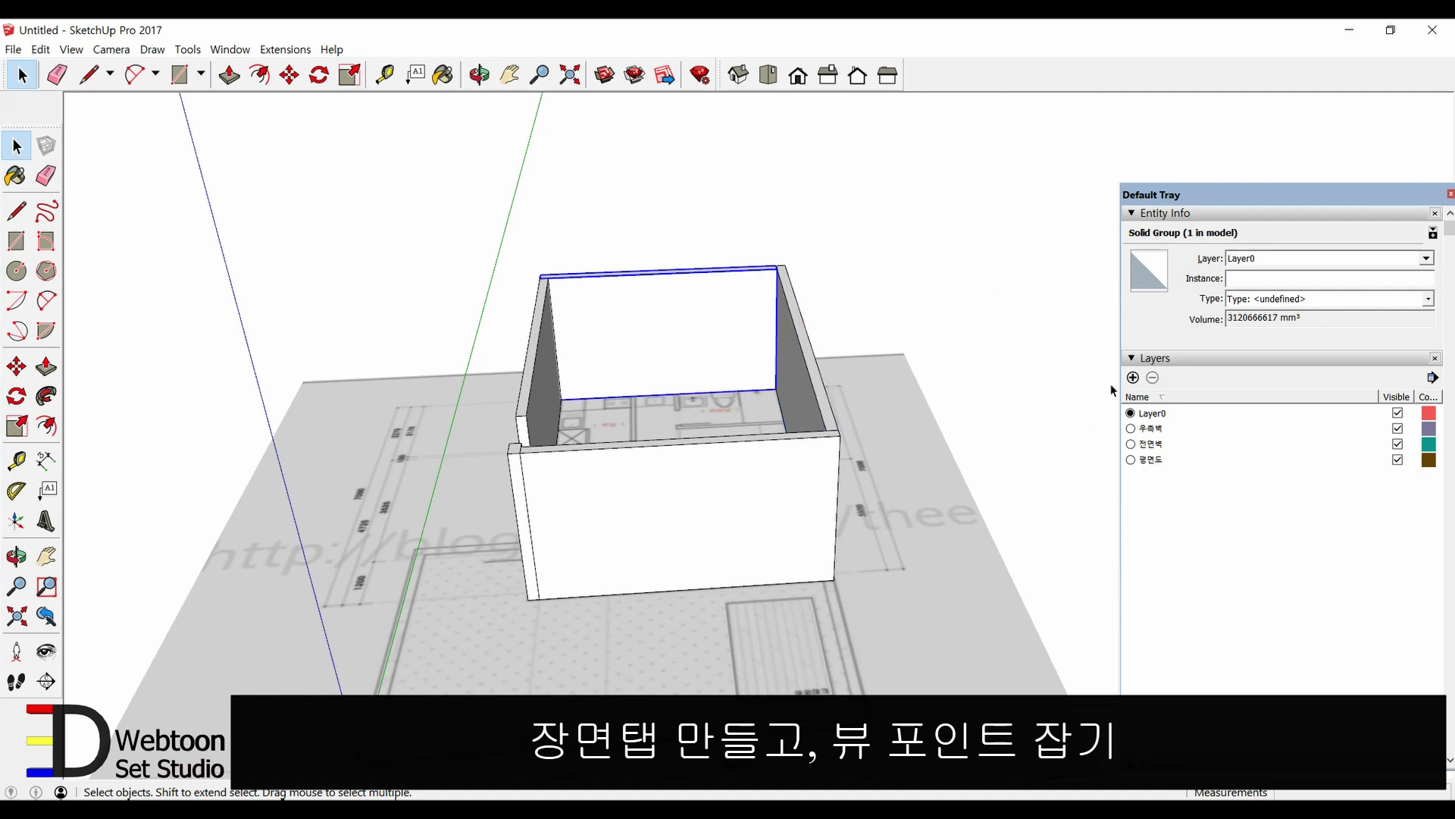
click(1133, 378)
text(후면벽)
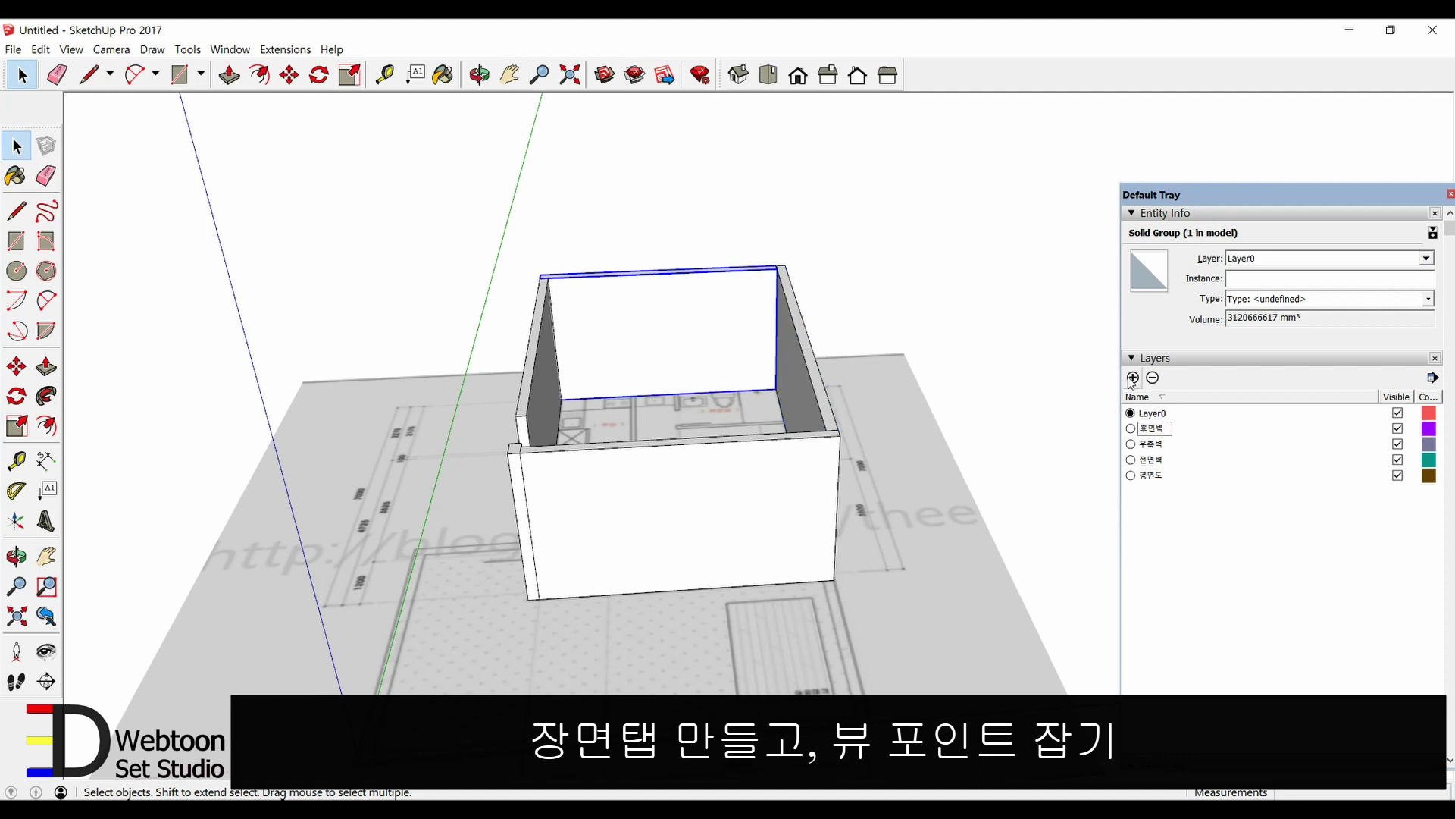
key(Return)
click(1269, 260)
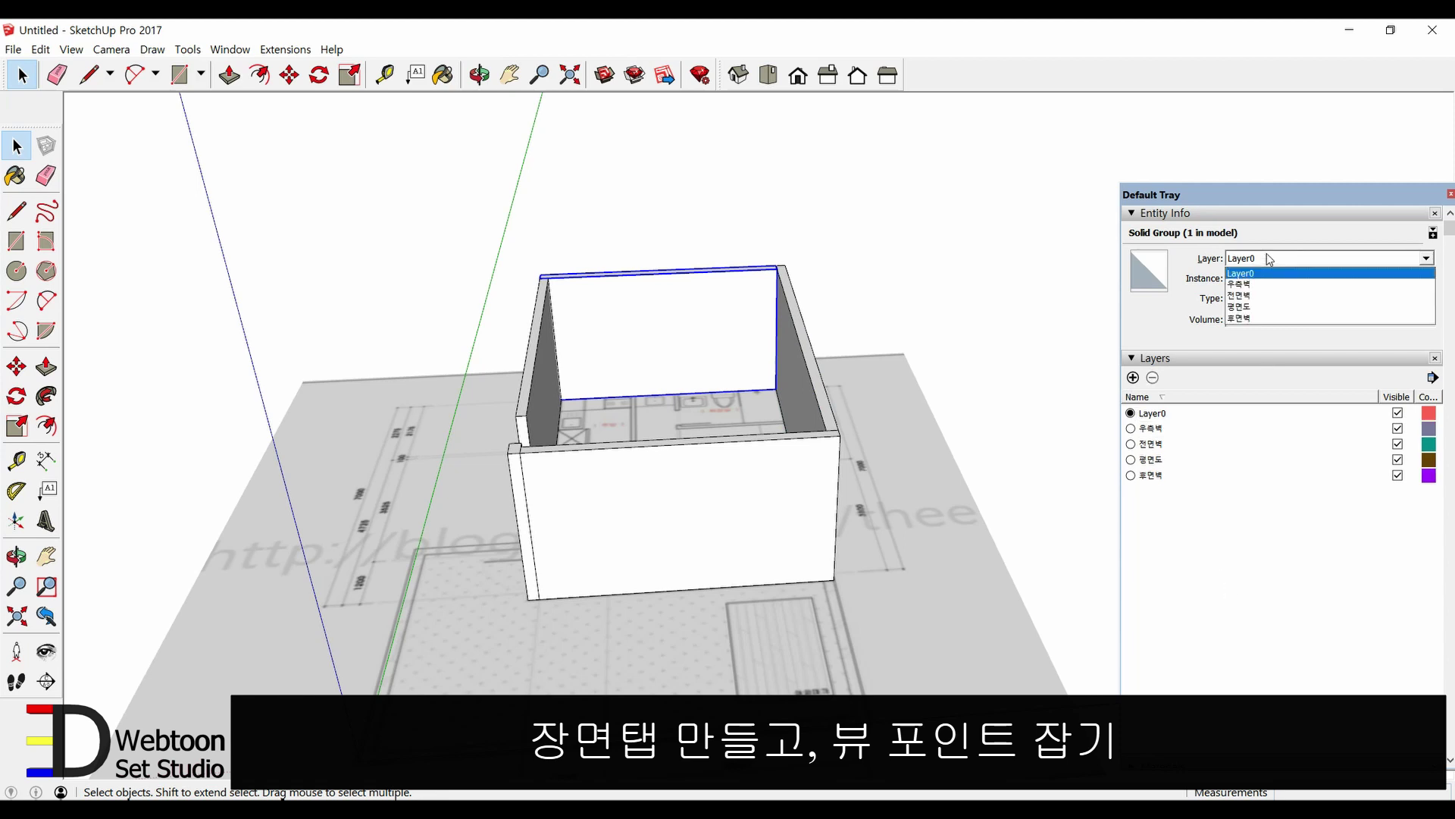
click(1247, 318)
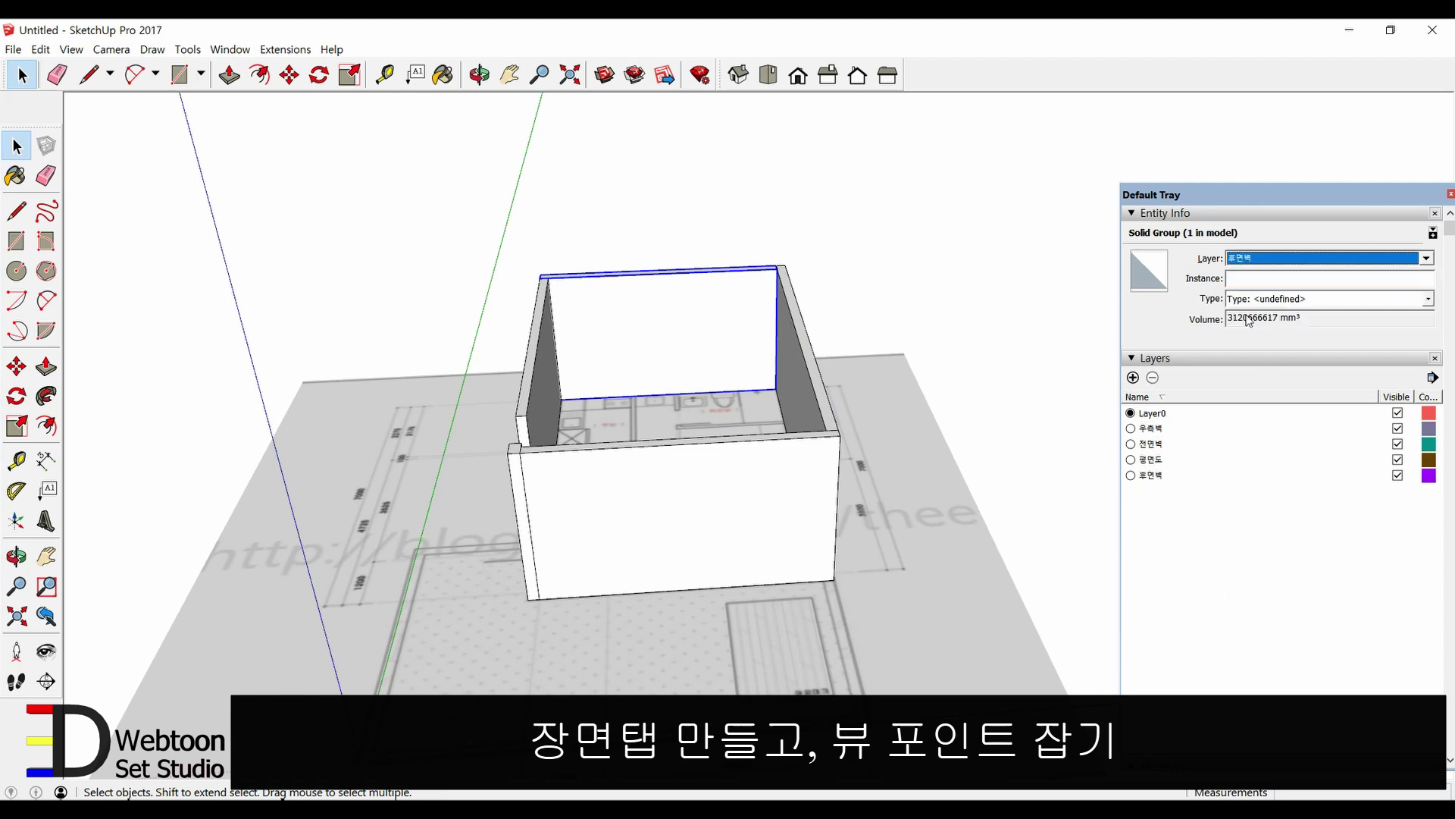
click(536, 361)
shift+click(517, 496)
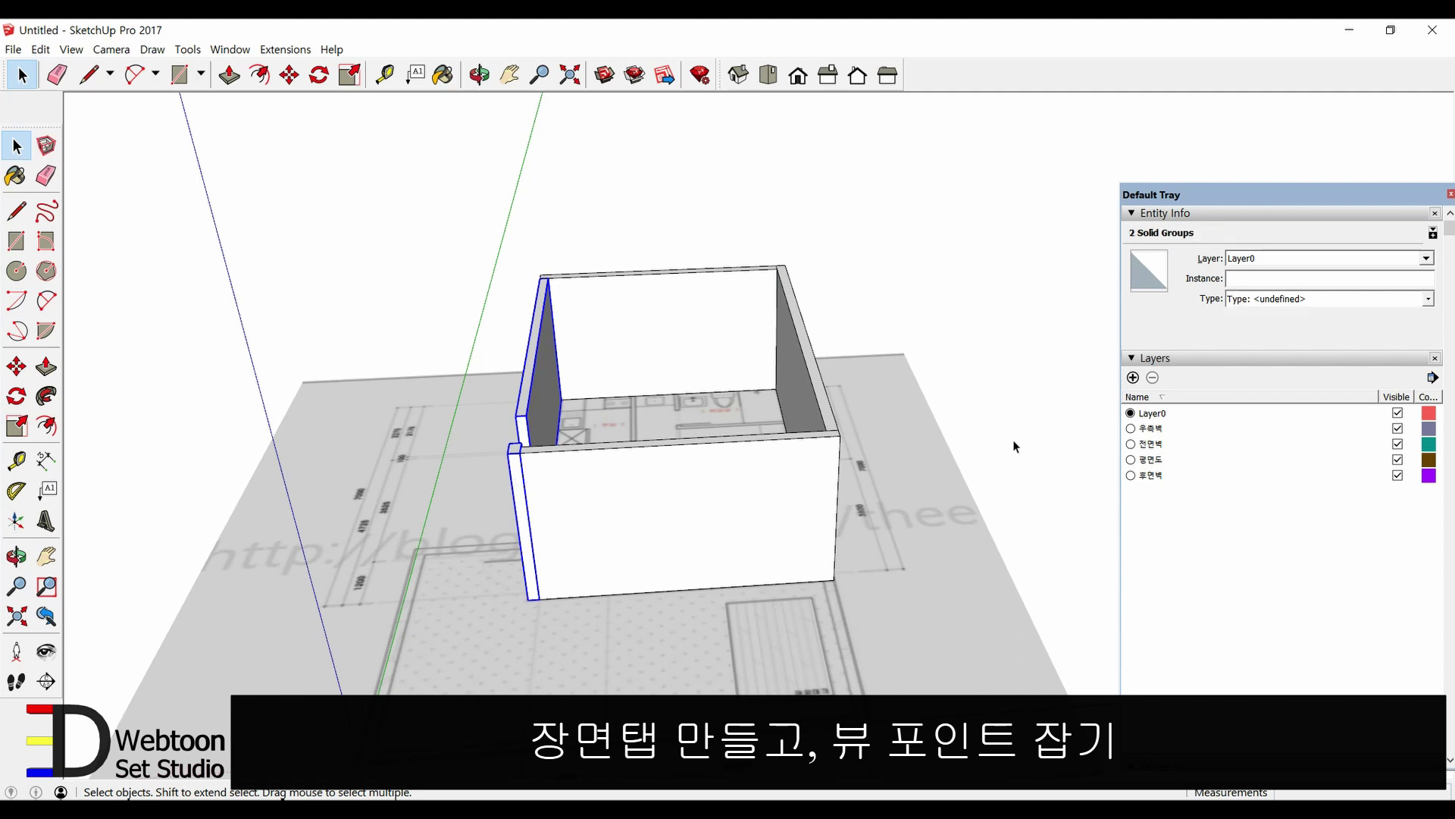
- Add a 좌측벽 layer and assign the selected left wall pieces to it
click(1133, 378)
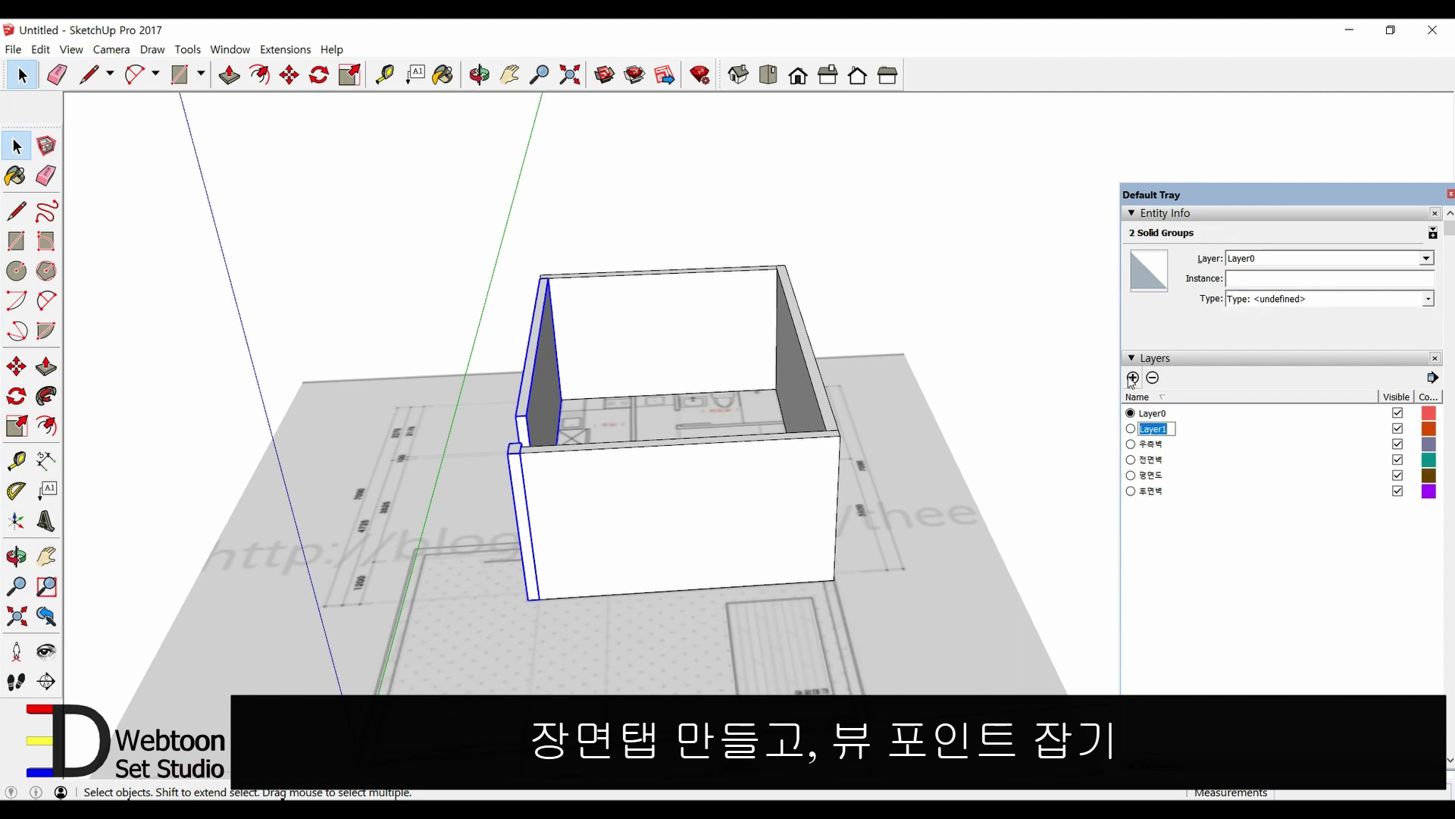
text(조)
click(1174, 526)
click(1246, 261)
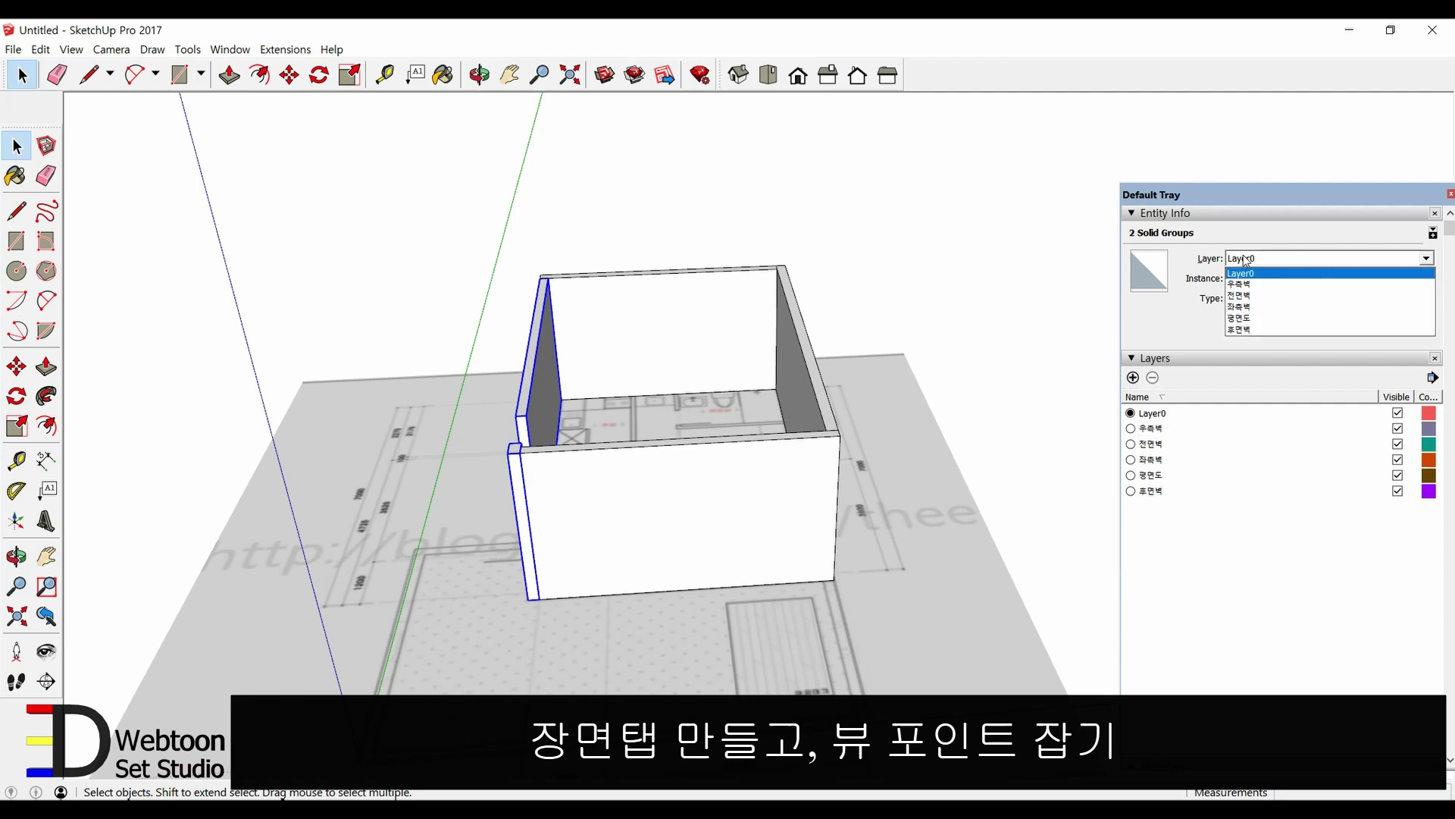
click(1247, 307)
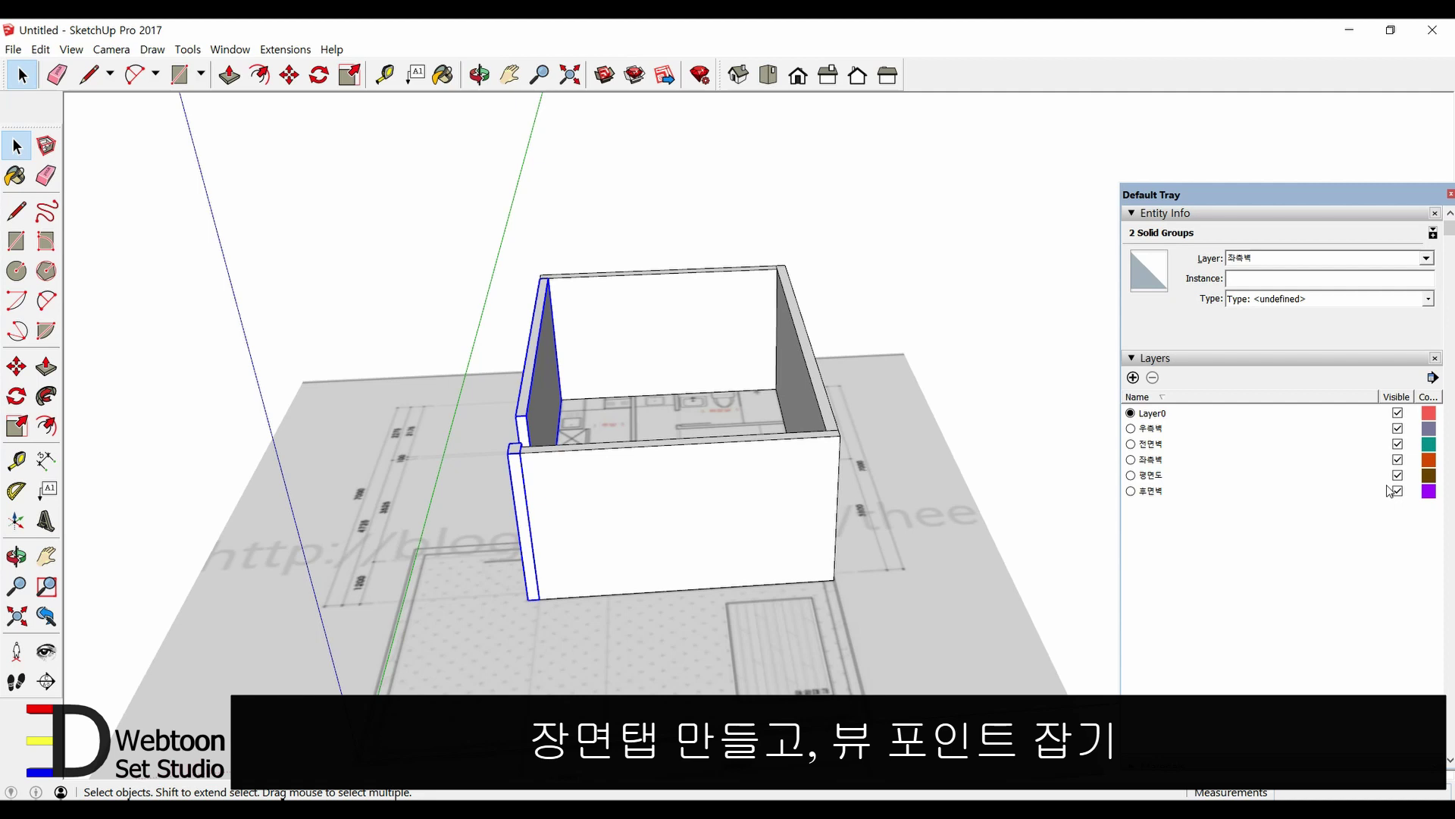
click(1398, 444)
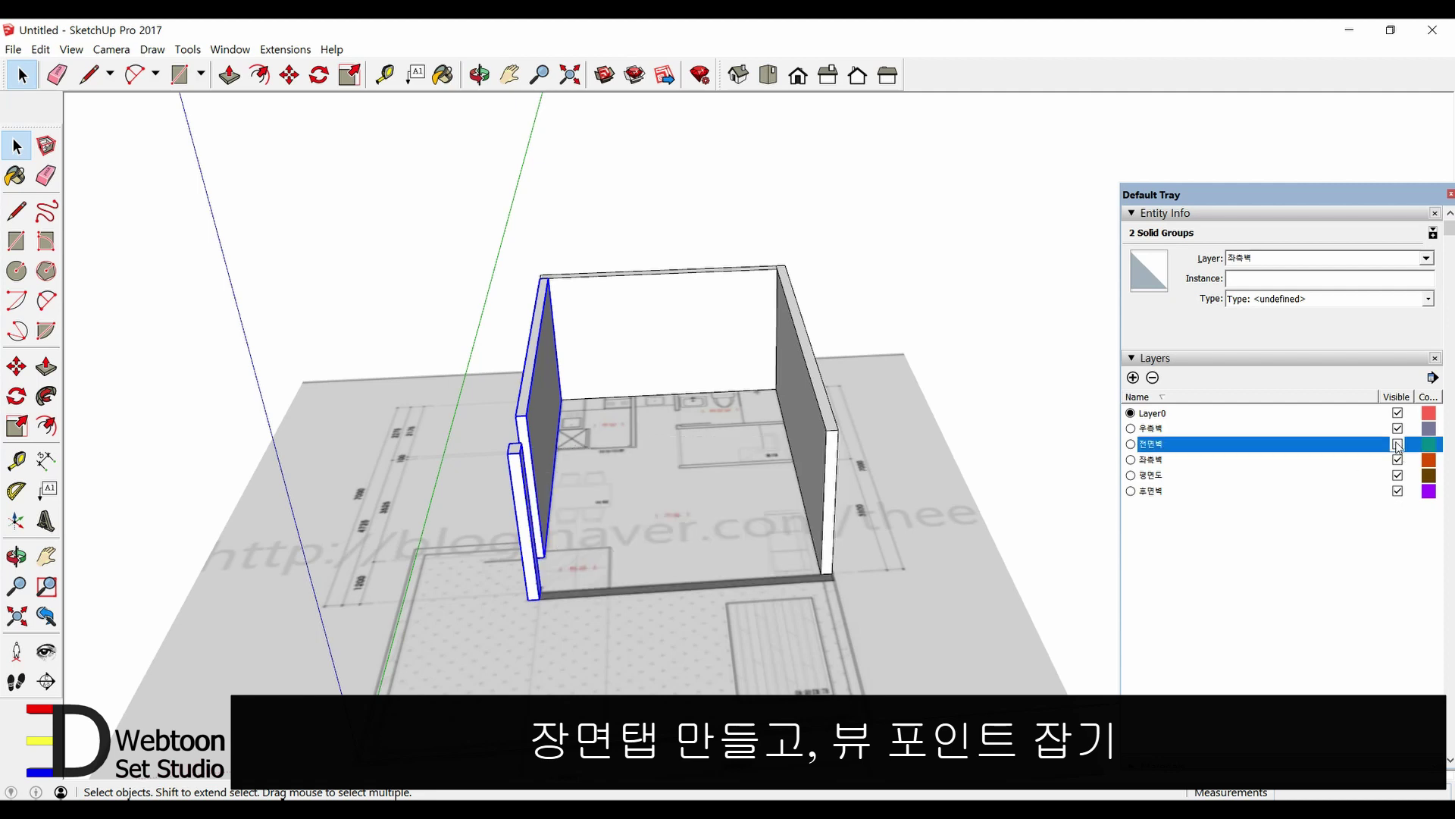
click(1398, 444)
click(1399, 459)
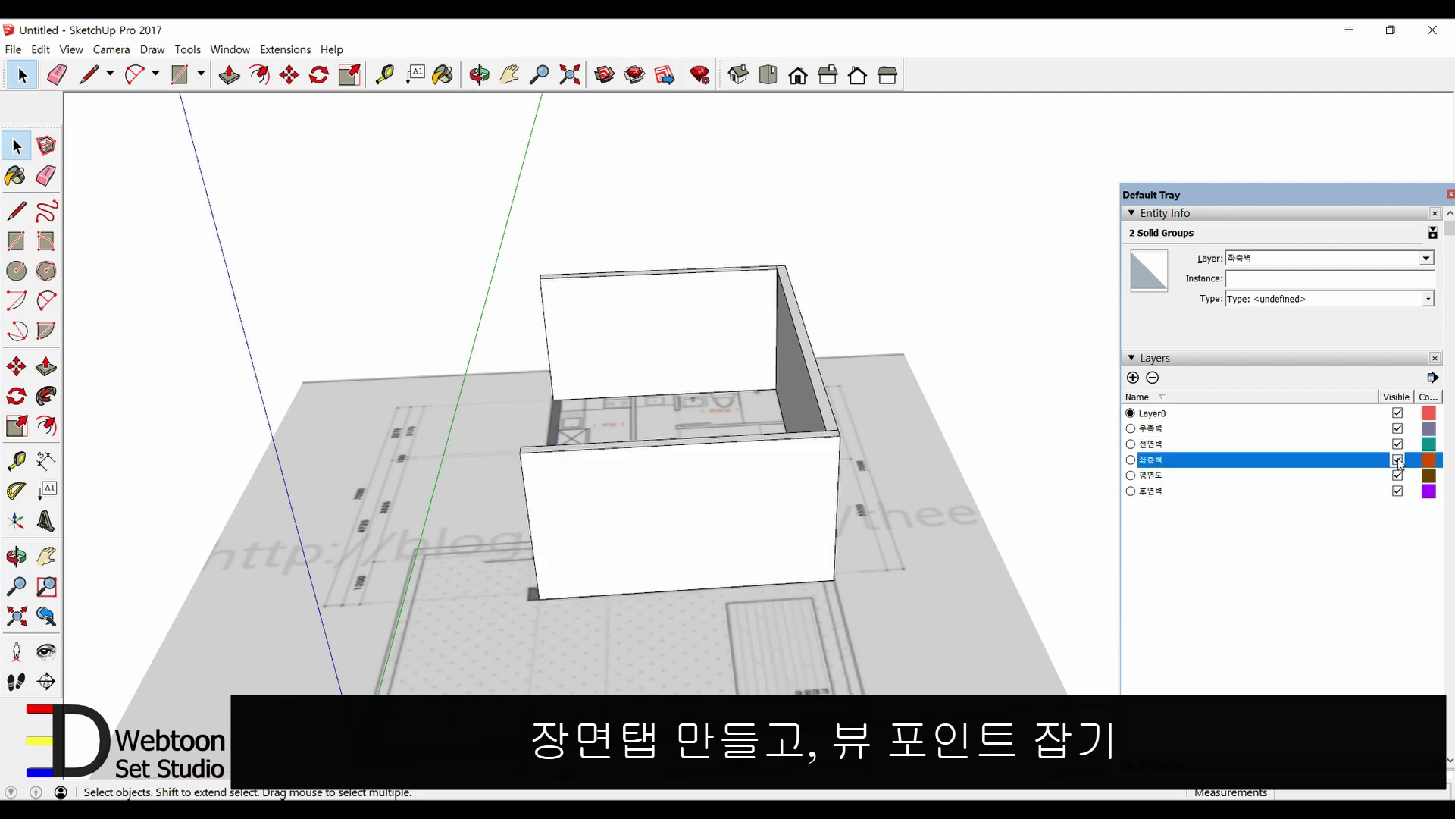
click(1399, 459)
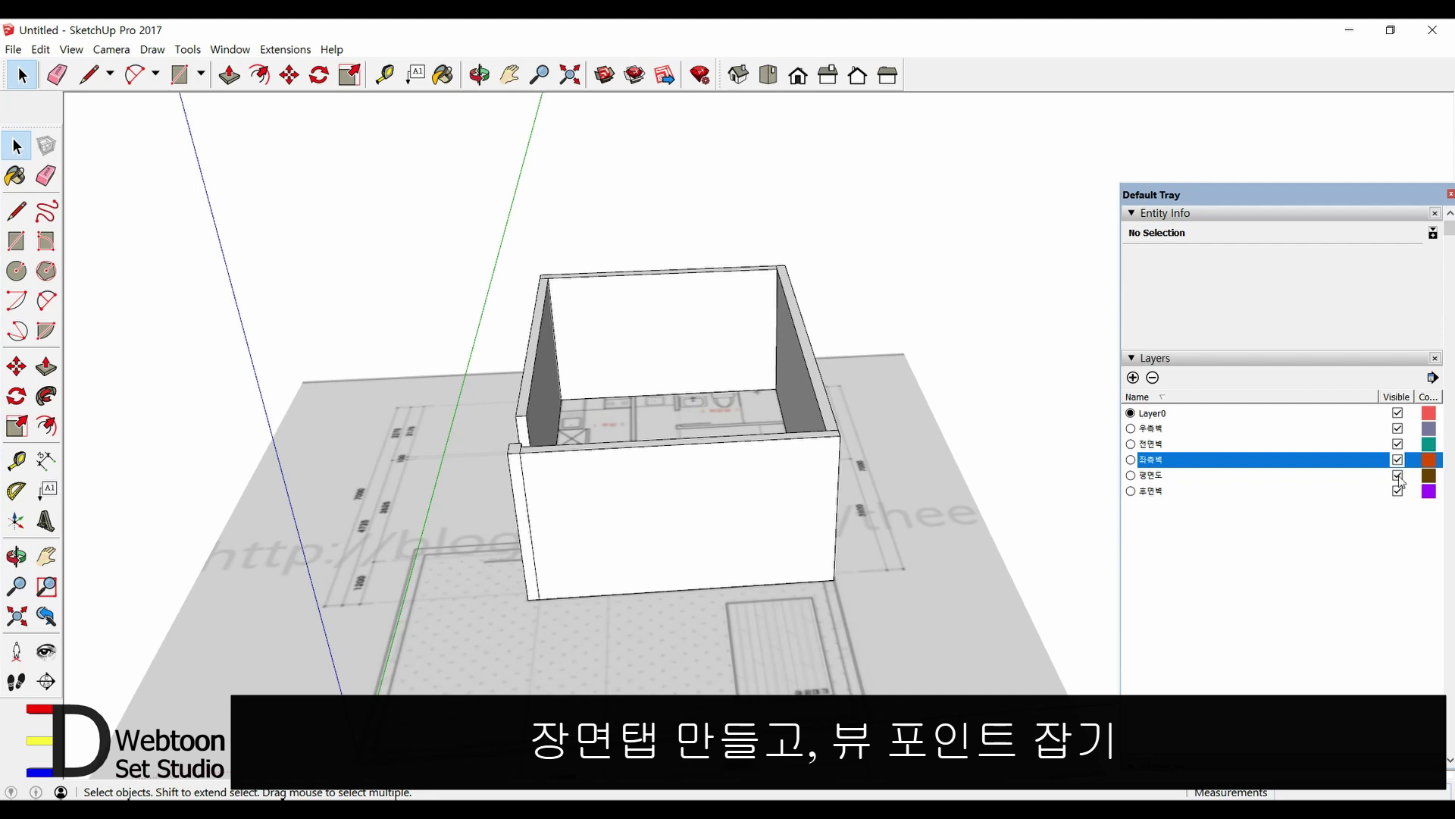
click(1398, 475)
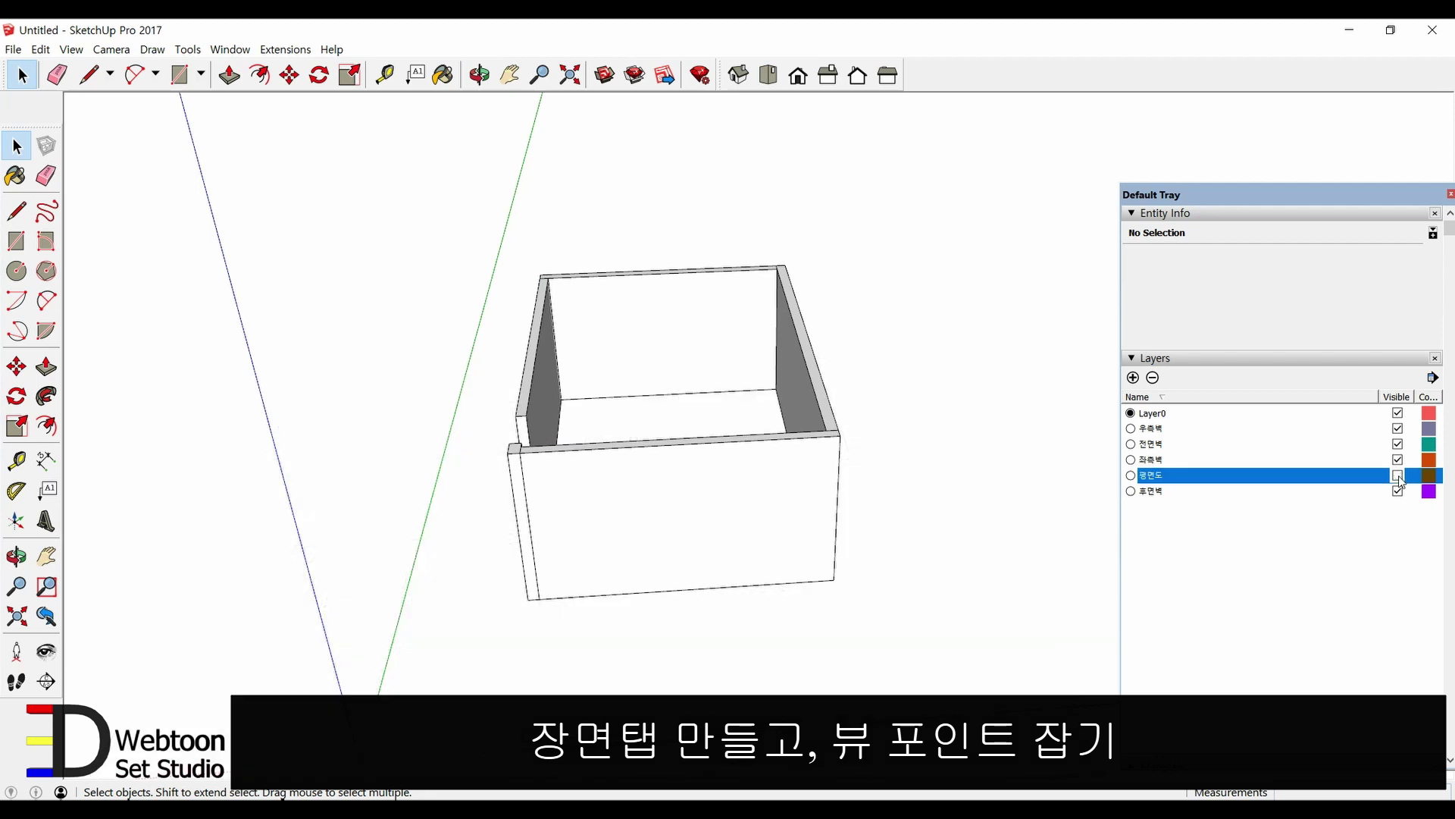
click(1398, 475)
click(1398, 491)
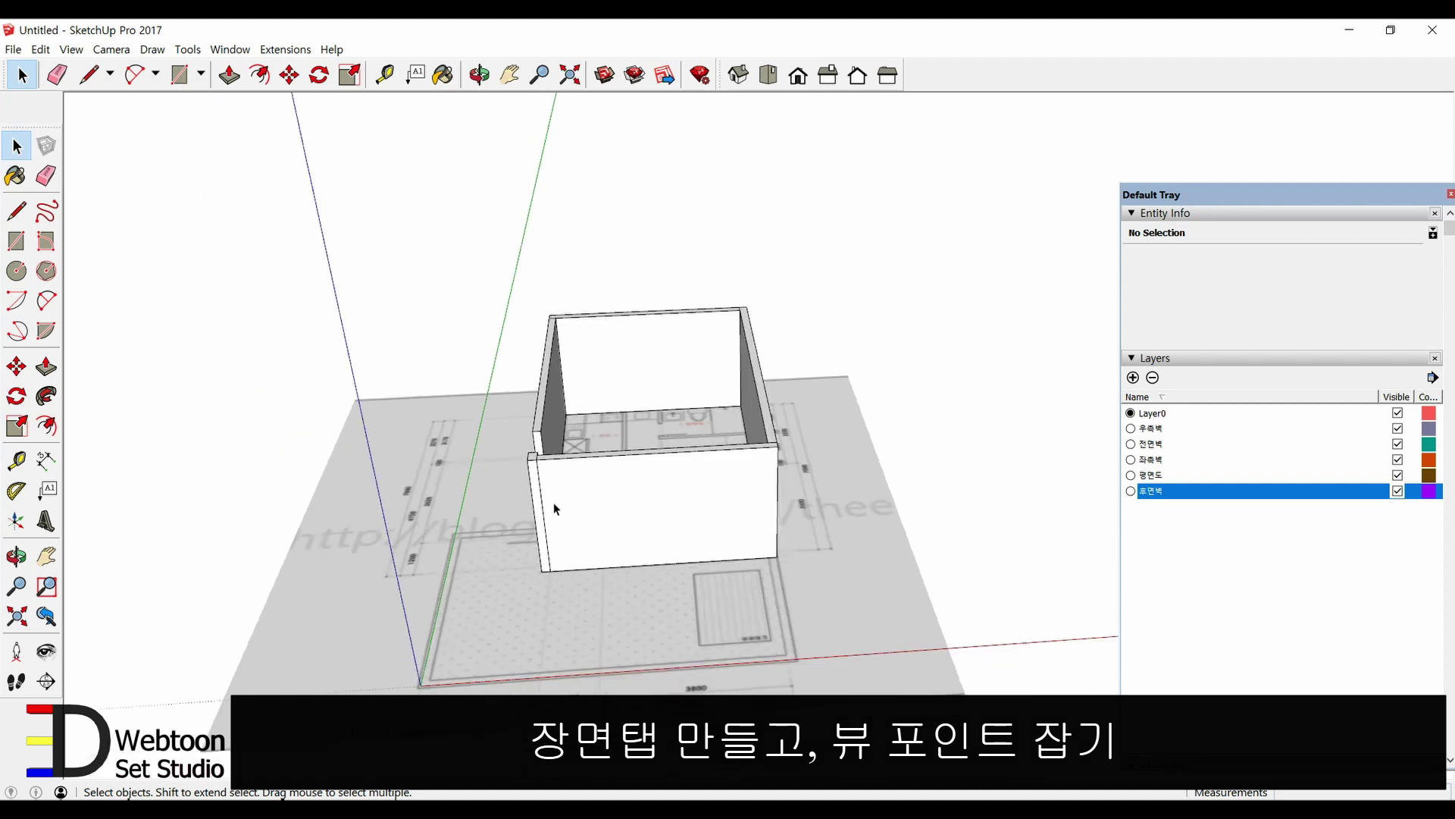
- Orbit around the walled room, then fold away the Layers panel in the tray
middle_drag(629, 444, 569, 481)
scroll(661, 476, up, 3)
scroll(661, 478, down, 3)
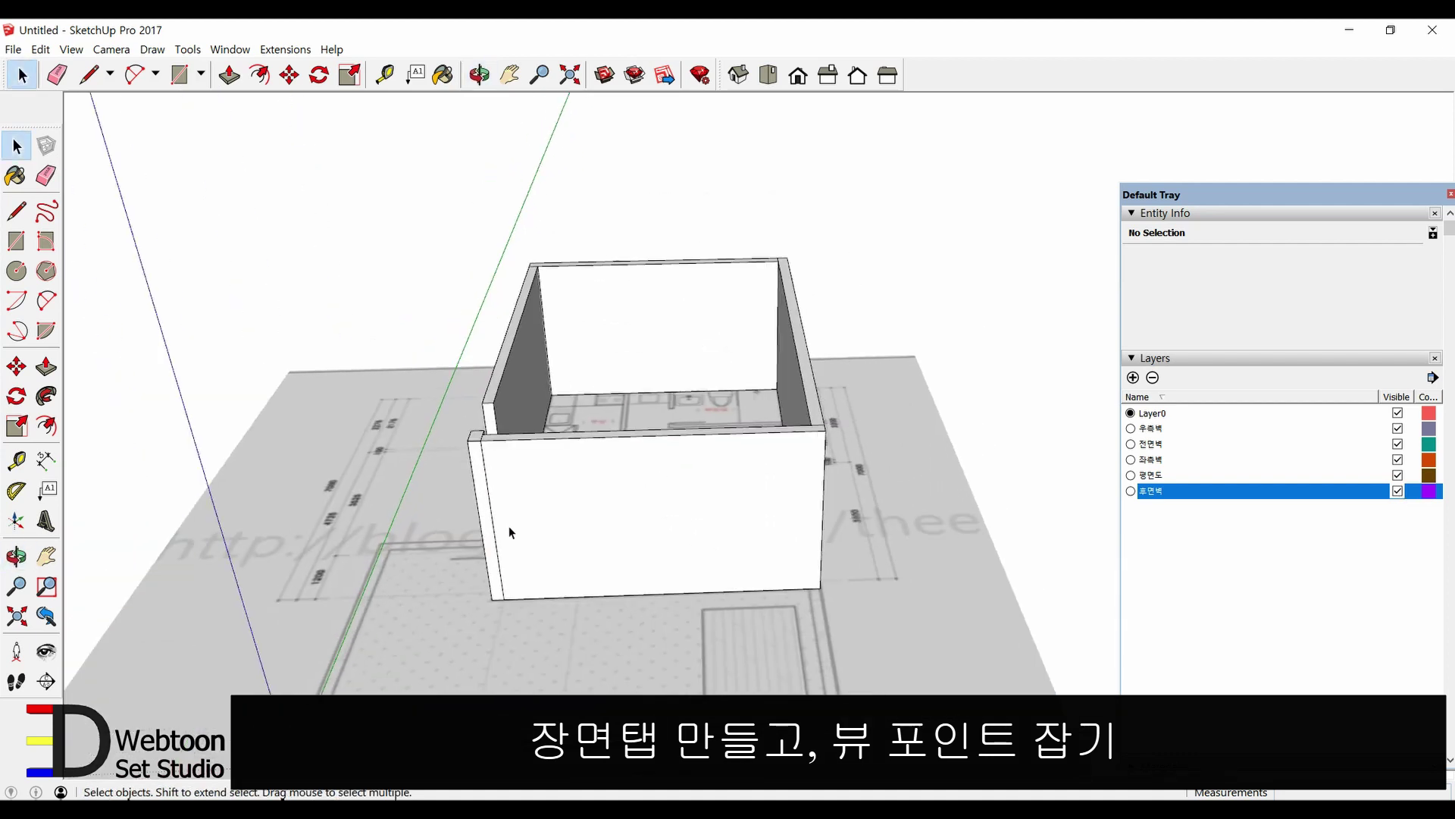
mouse_move(508, 526)
middle_down()
mouse_move(723, 557)
mouse_move(464, 598)
middle_up()
mouse_move(418, 614)
middle_down()
mouse_move(667, 607)
mouse_move(654, 592)
mouse_move(463, 606)
mouse_move(767, 444)
mouse_move(743, 455)
middle_up()
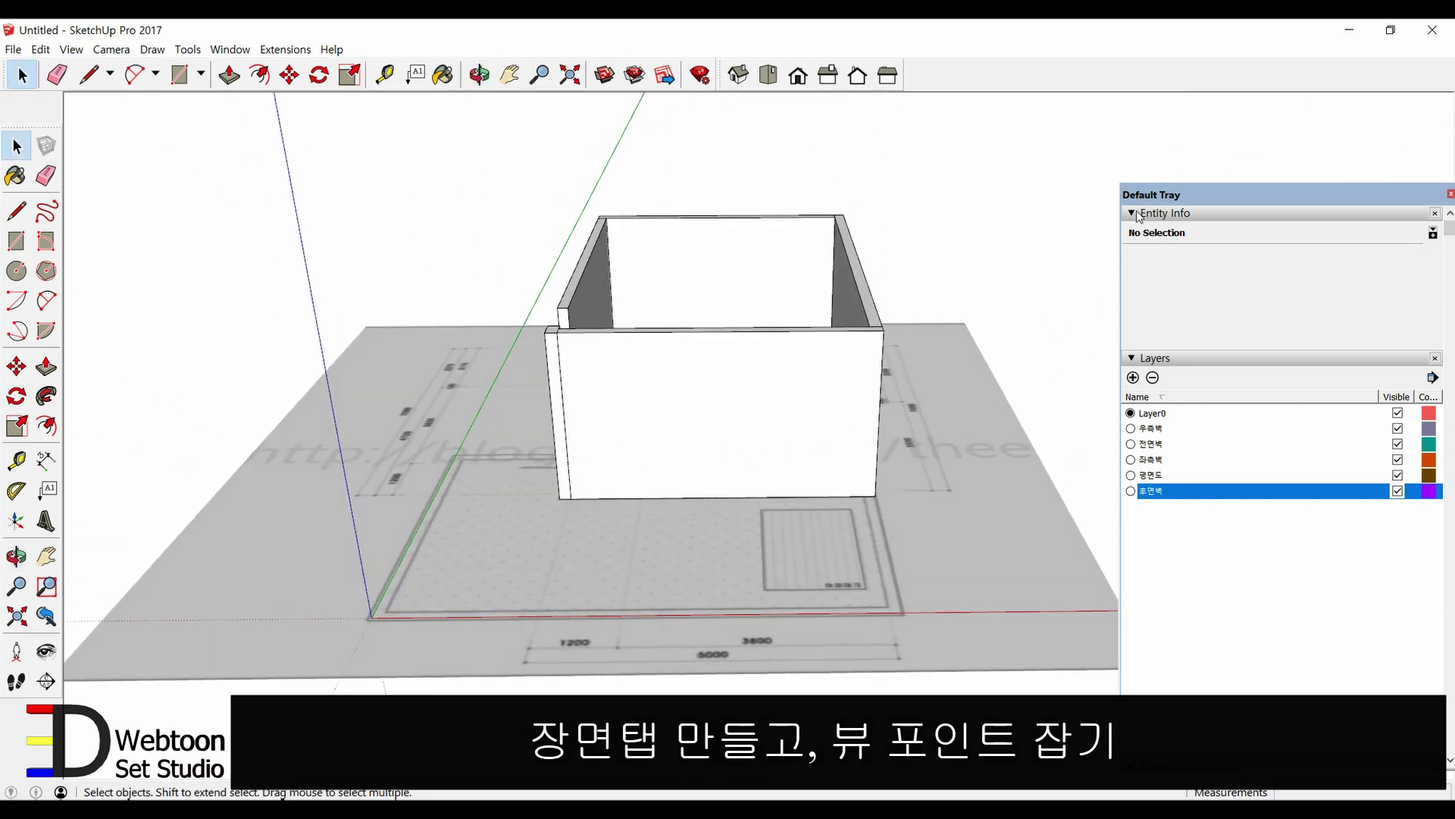
click(1140, 361)
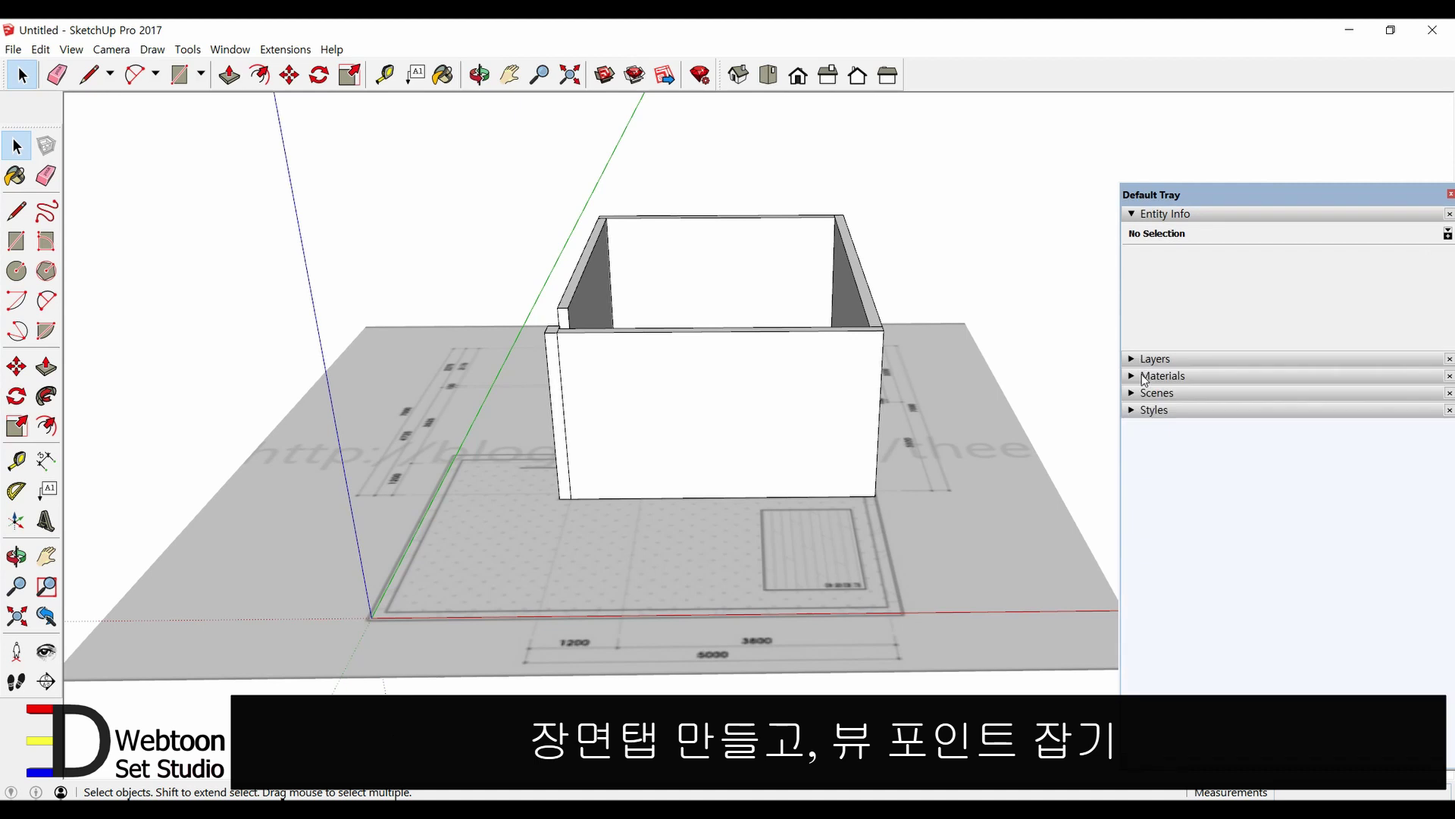
- Collapse Entity Info, expand Scenes, and add a scene named 전면
click(1132, 215)
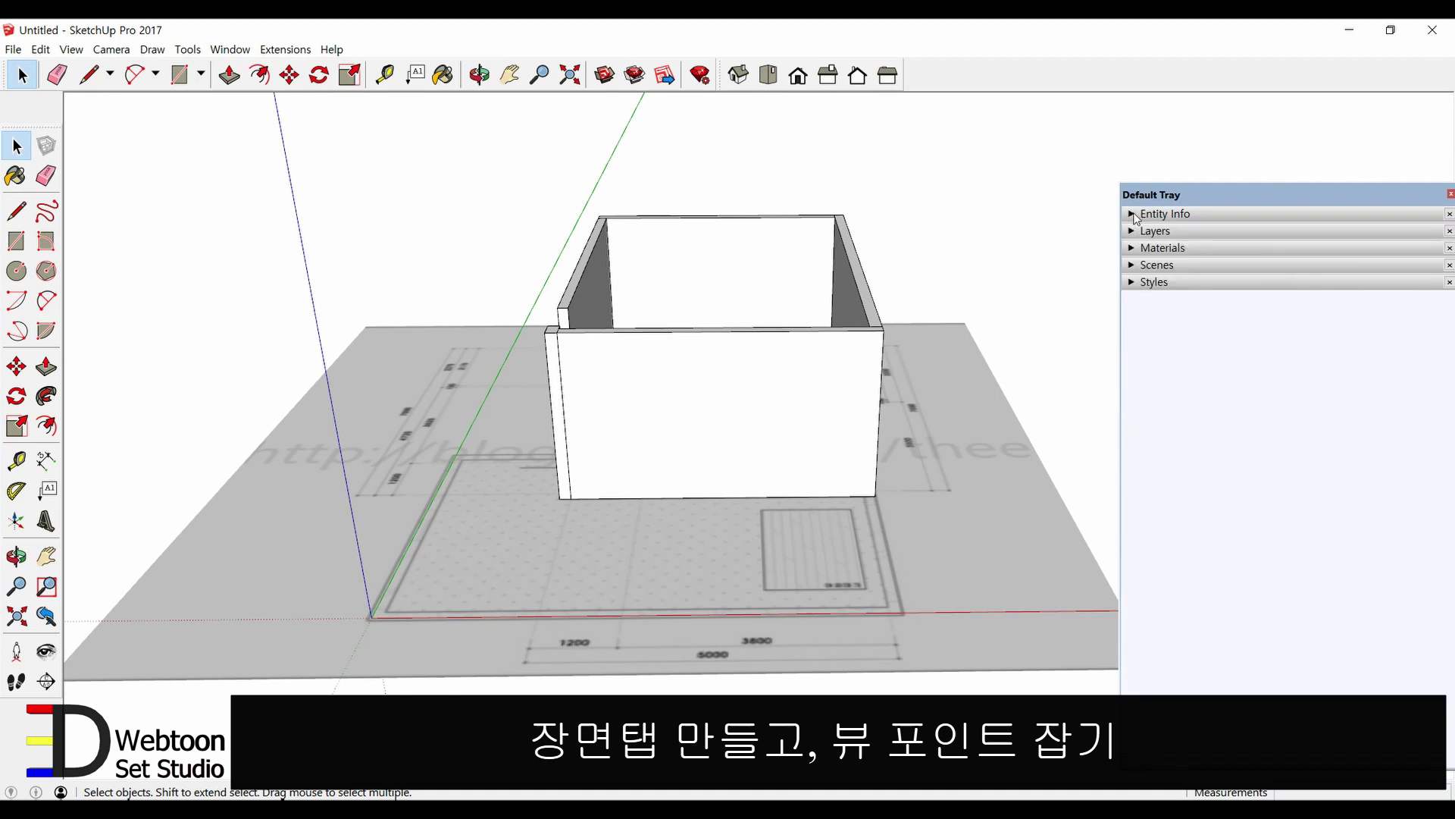
click(1133, 266)
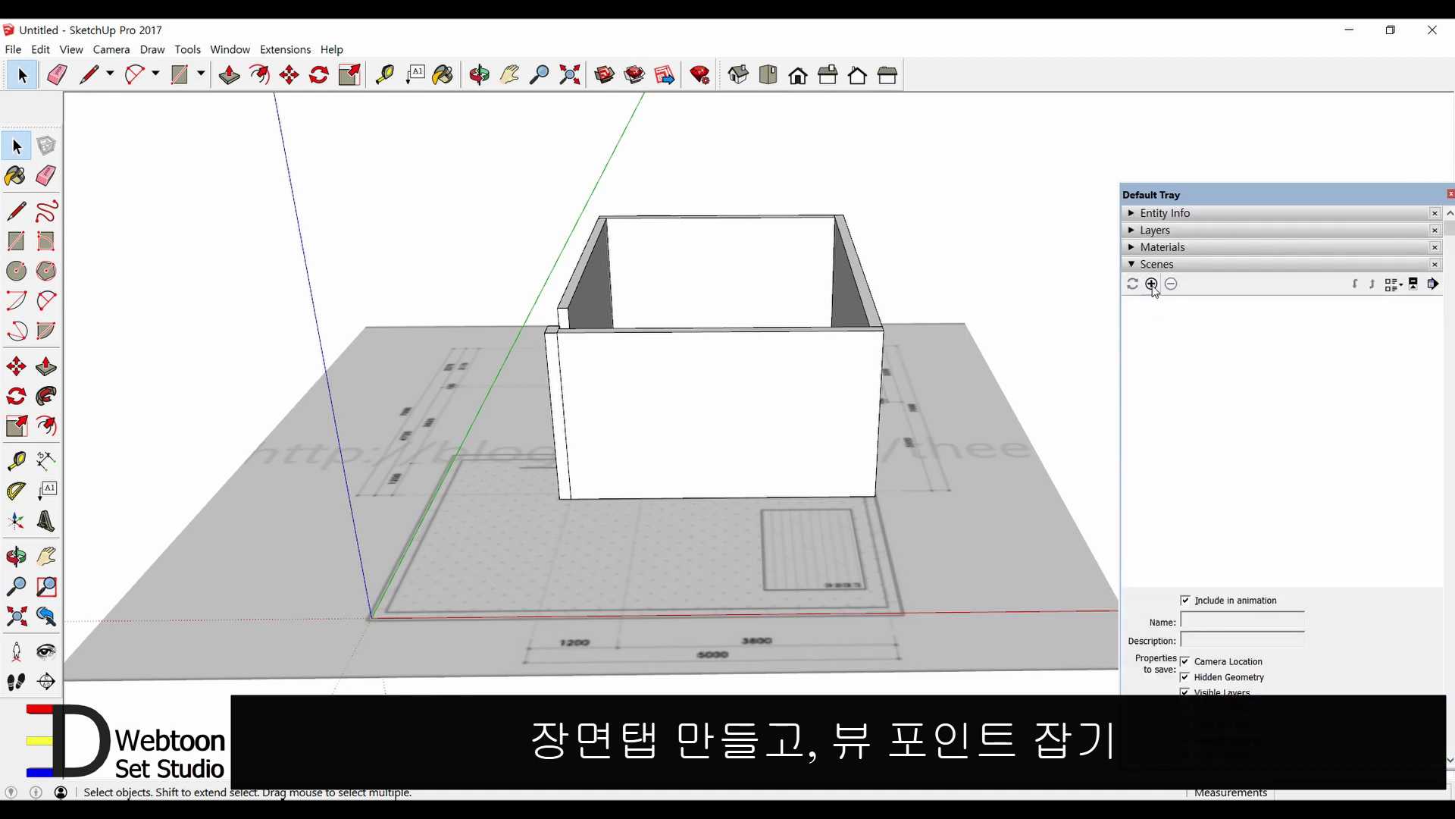
click(1151, 284)
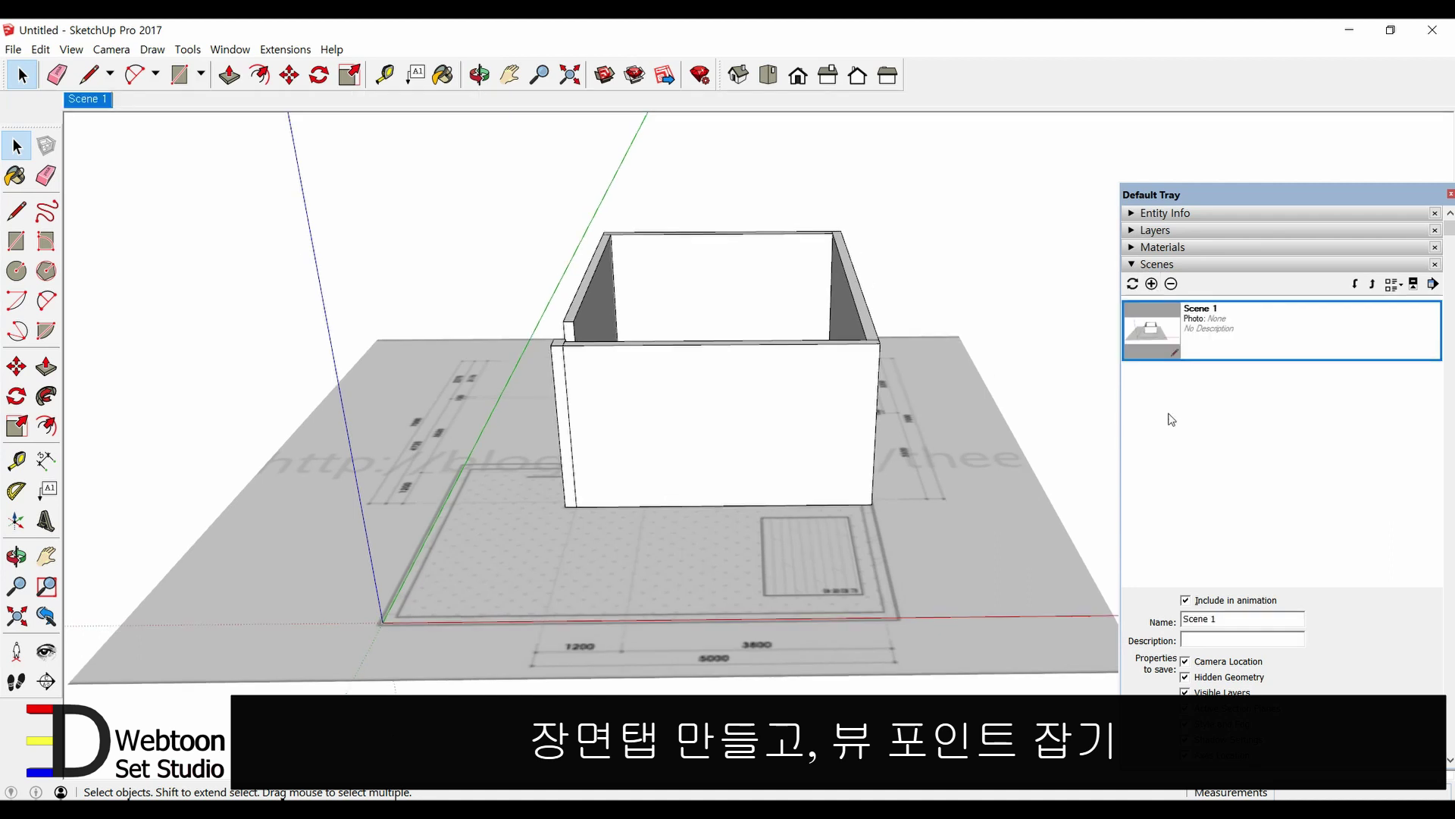
drag(1231, 614, 1129, 616)
text(전며ㄴ)
click(1238, 638)
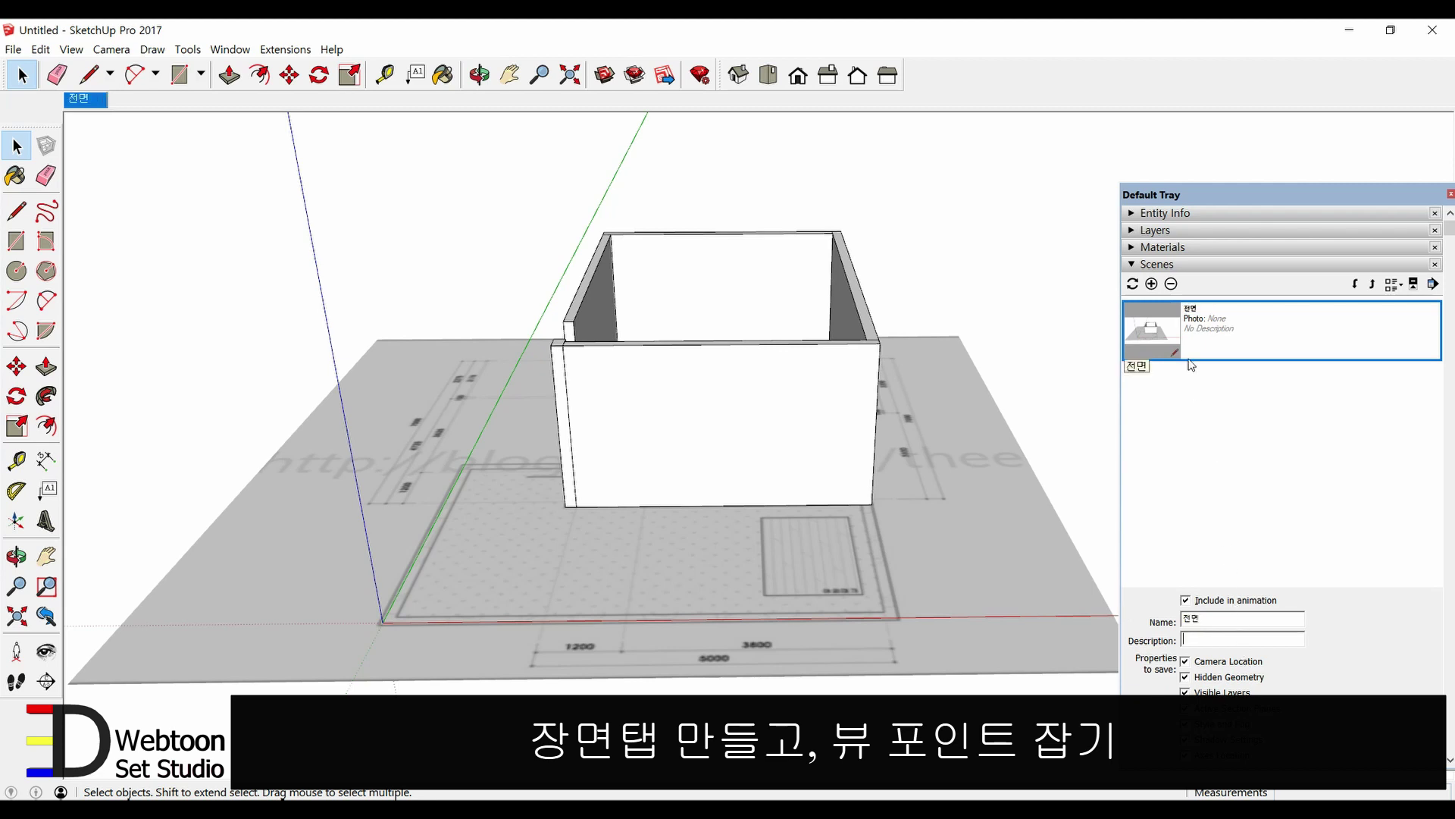
- Add a scene named 우측면 and update it with a right-side view
click(1152, 284)
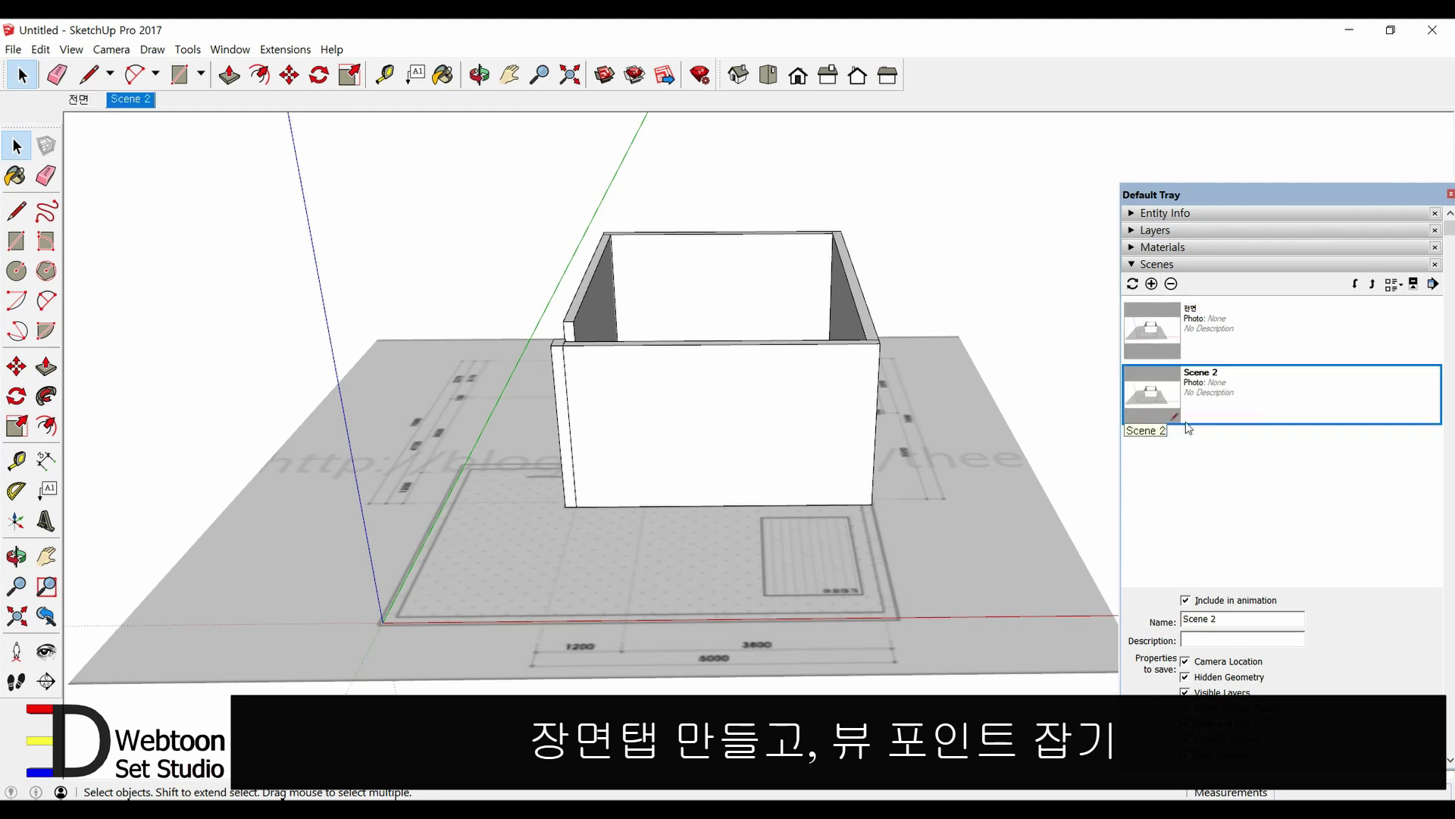
drag(1222, 619, 1164, 618)
text(우측면)
key(Return)
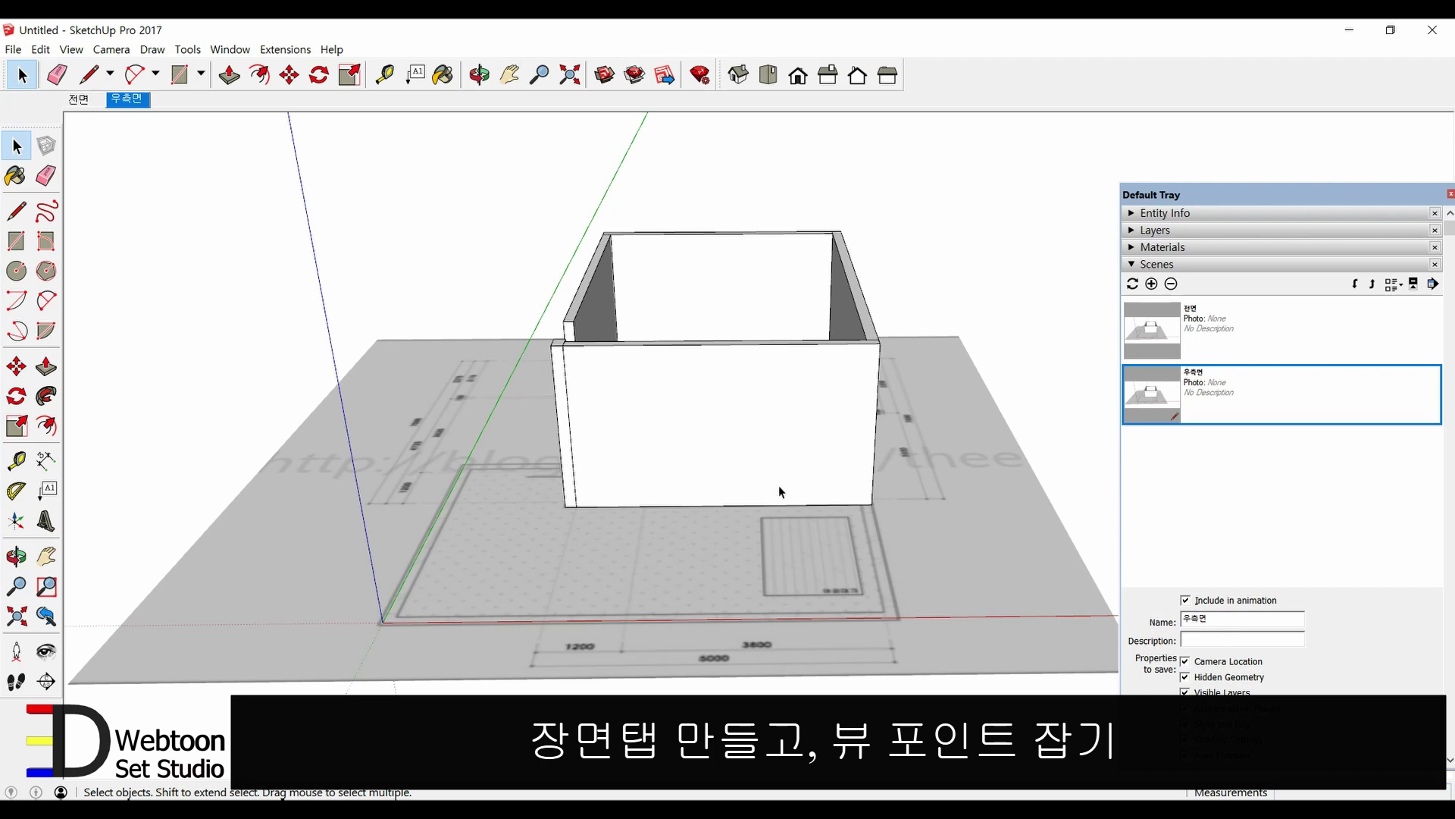
mouse_move(779, 486)
middle_down()
mouse_move(679, 529)
mouse_move(558, 535)
middle_up()
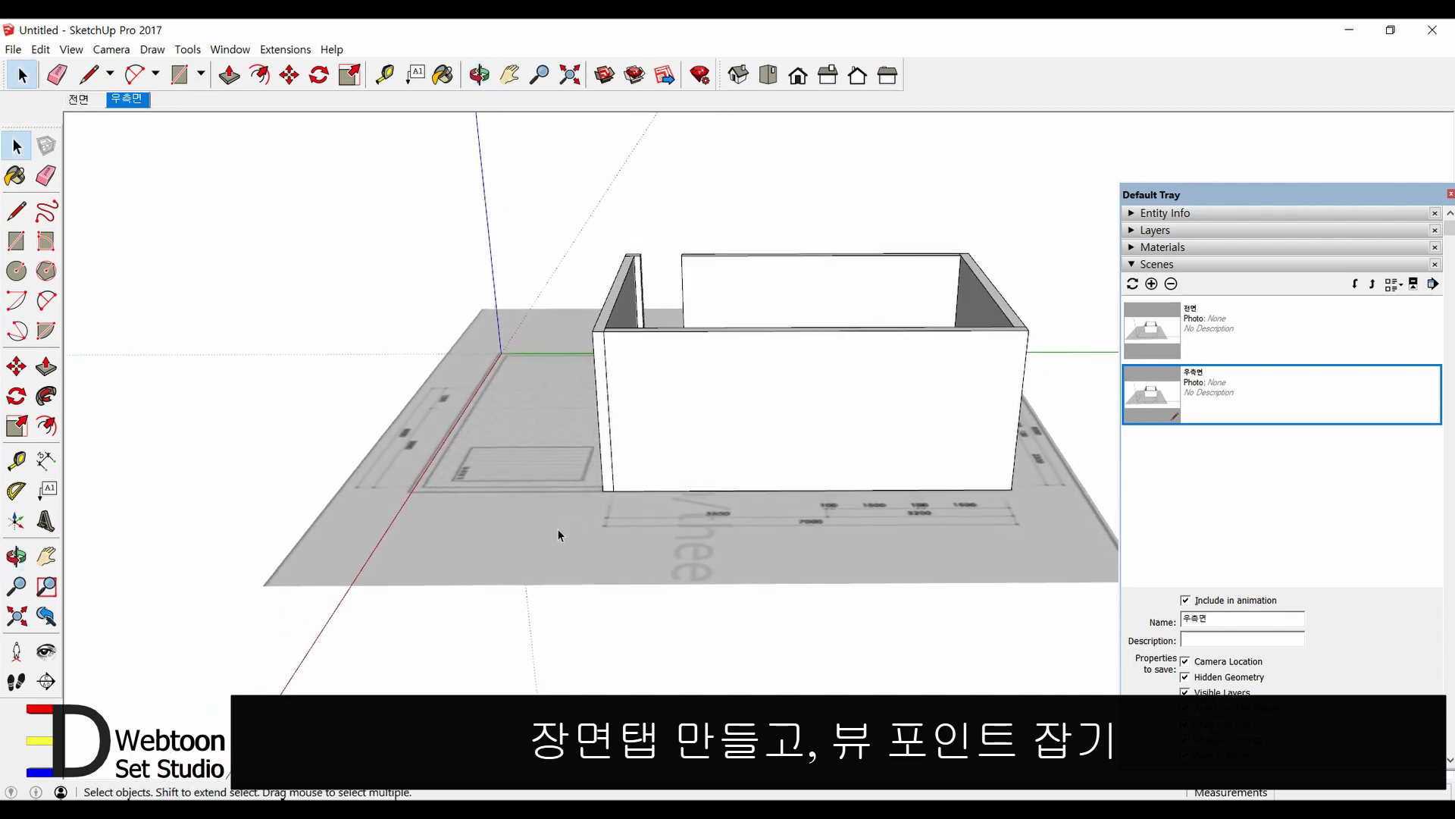
right_click(132, 104)
click(164, 164)
- Add a scene named 후면 and update it with a view of the room's back
click(1151, 284)
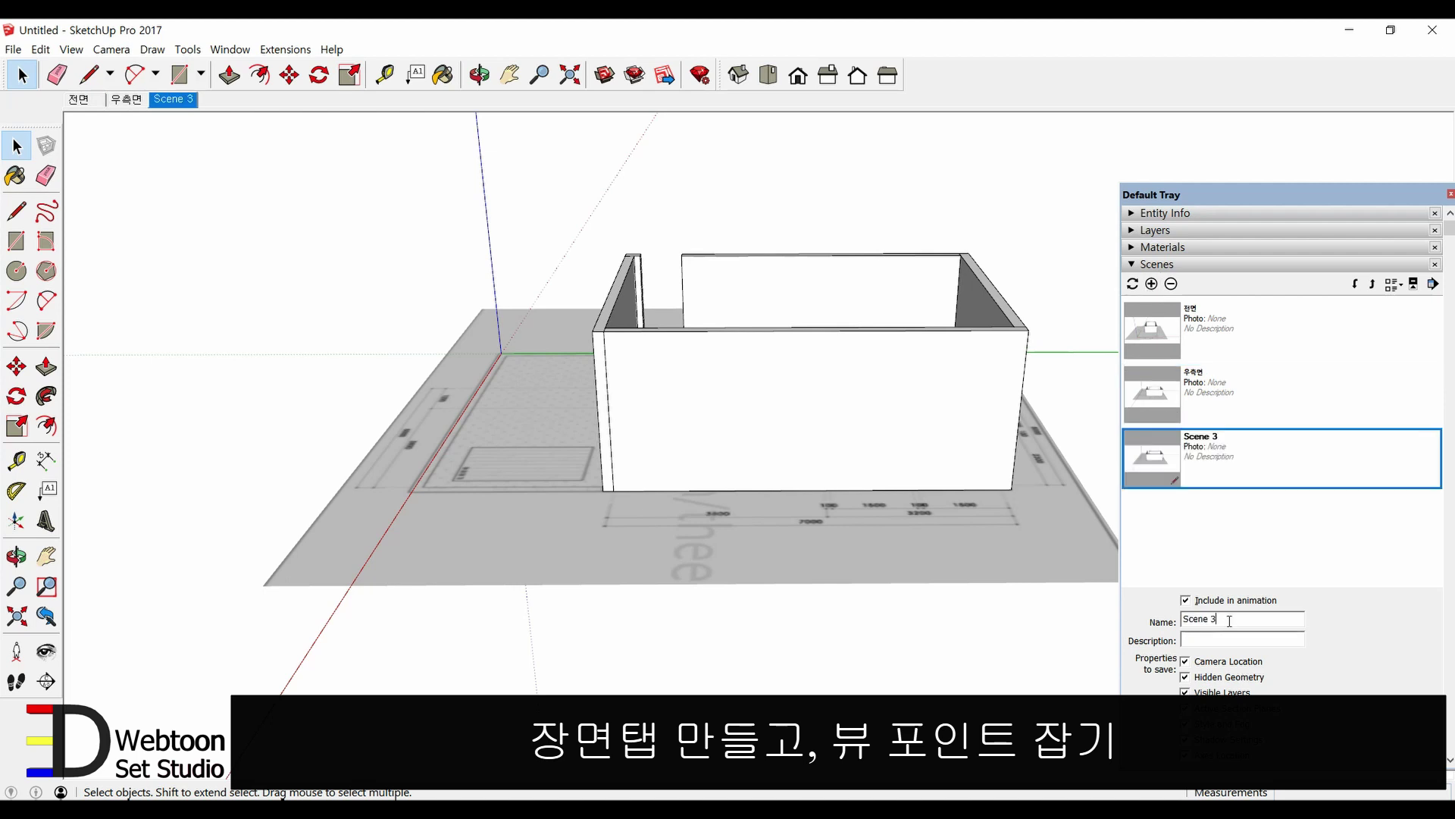
drag(1230, 621, 1107, 619)
text(후며)
text(ㄴ)
key(Return)
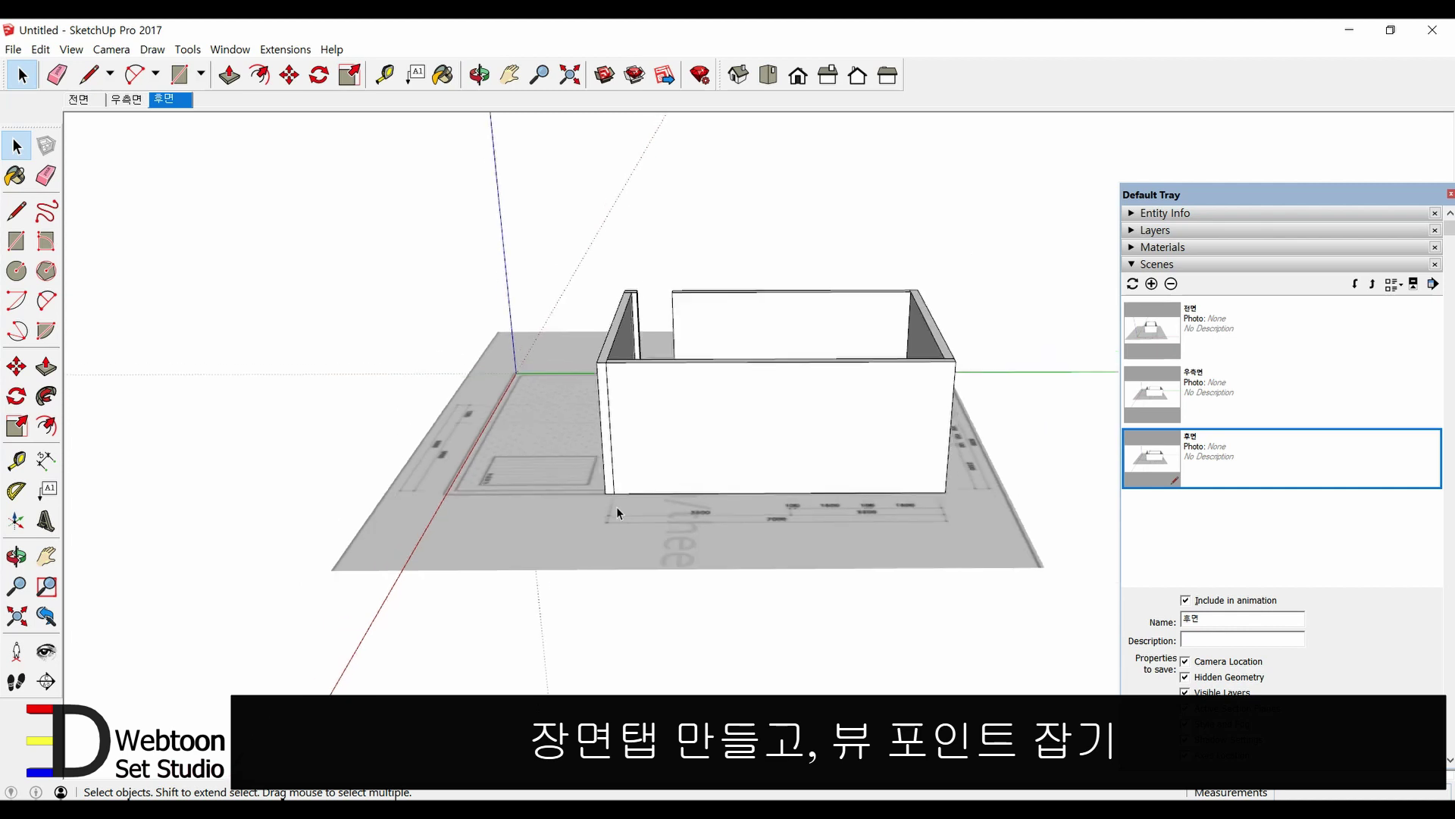
mouse_move(616, 506)
middle_down()
mouse_move(894, 479)
mouse_move(649, 493)
mouse_move(685, 448)
middle_up()
scroll(660, 485, up, 3)
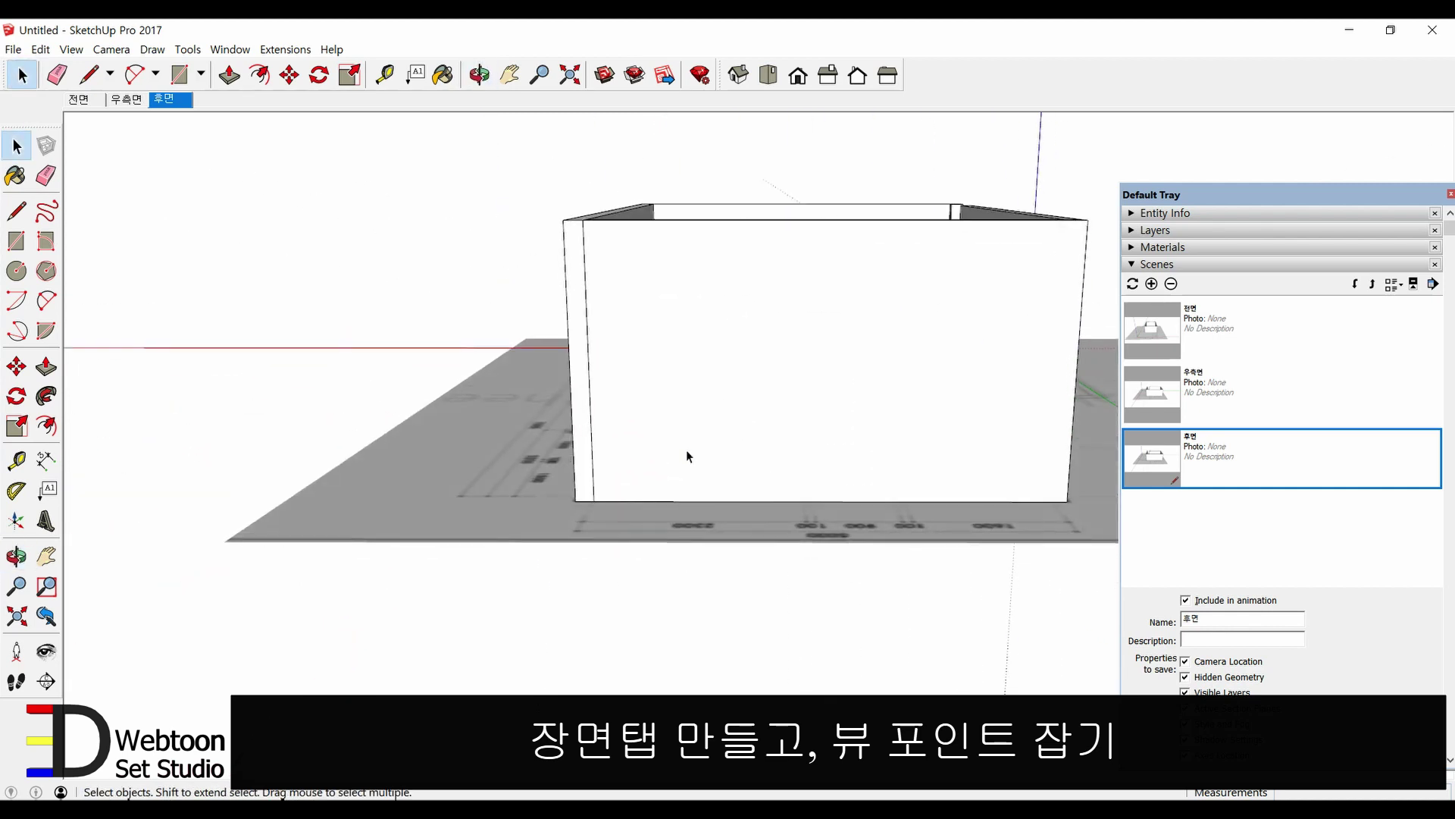
right_click(172, 106)
click(207, 166)
- Add a fourth scene and start renaming it 좌측면
click(1153, 284)
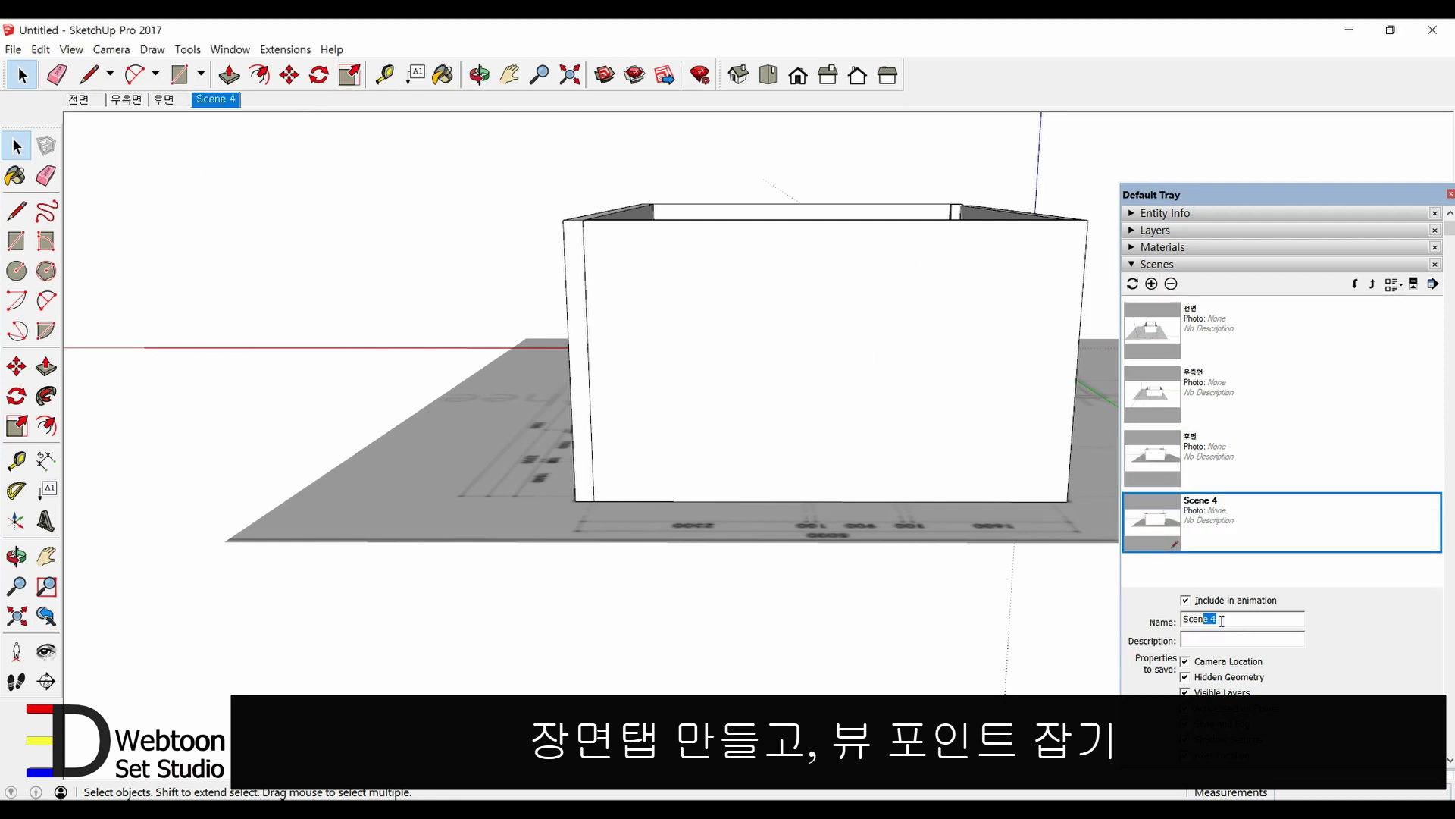
drag(1221, 620, 1075, 613)
text(ㅈ)
text(측)
- Name the fourth scene 좌측면 and update it with a left-side view
click(1224, 638)
middle_drag(669, 482, 388, 571)
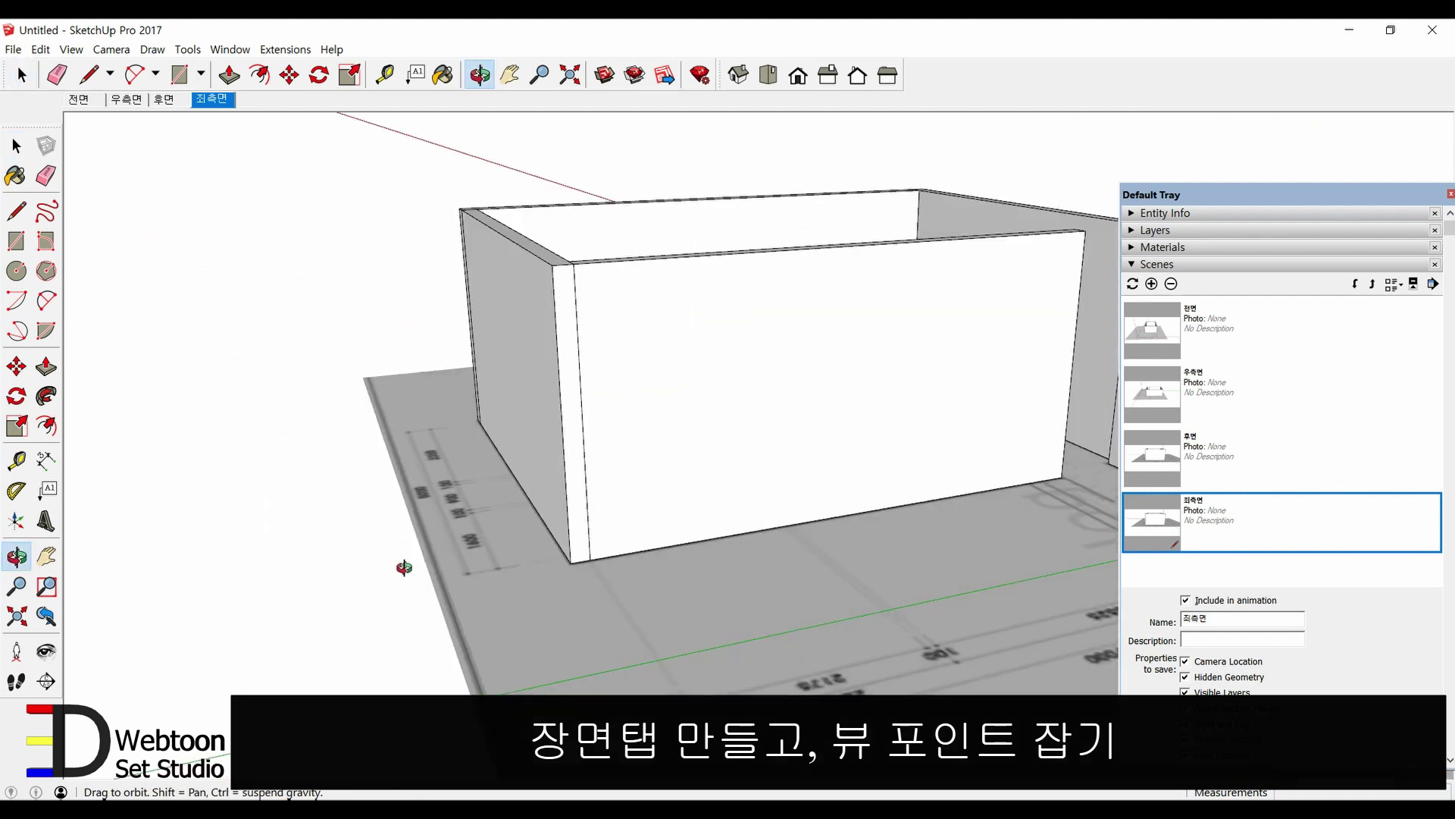
drag(388, 571, 257, 549)
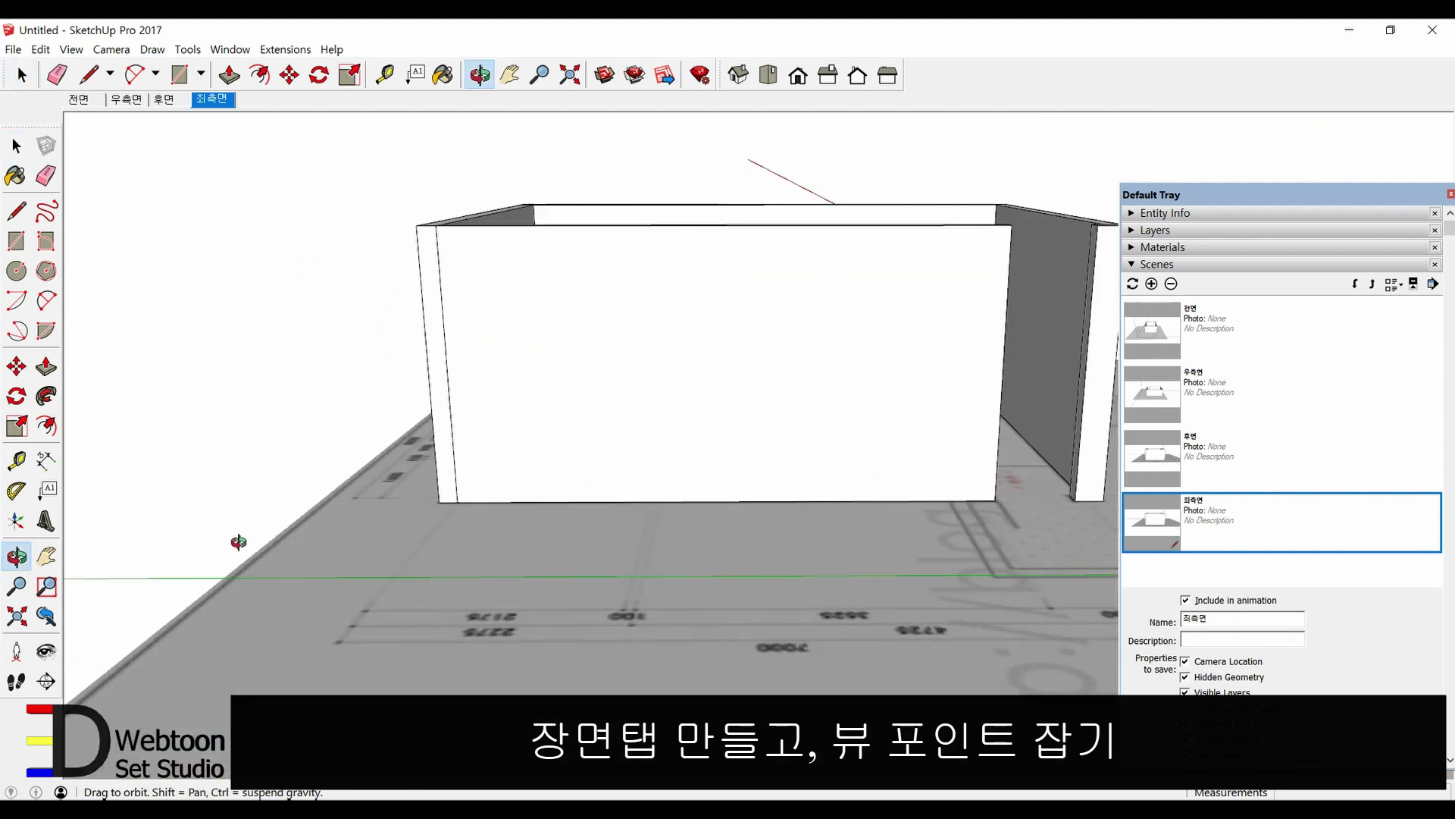
middle_drag(257, 549, 260, 542)
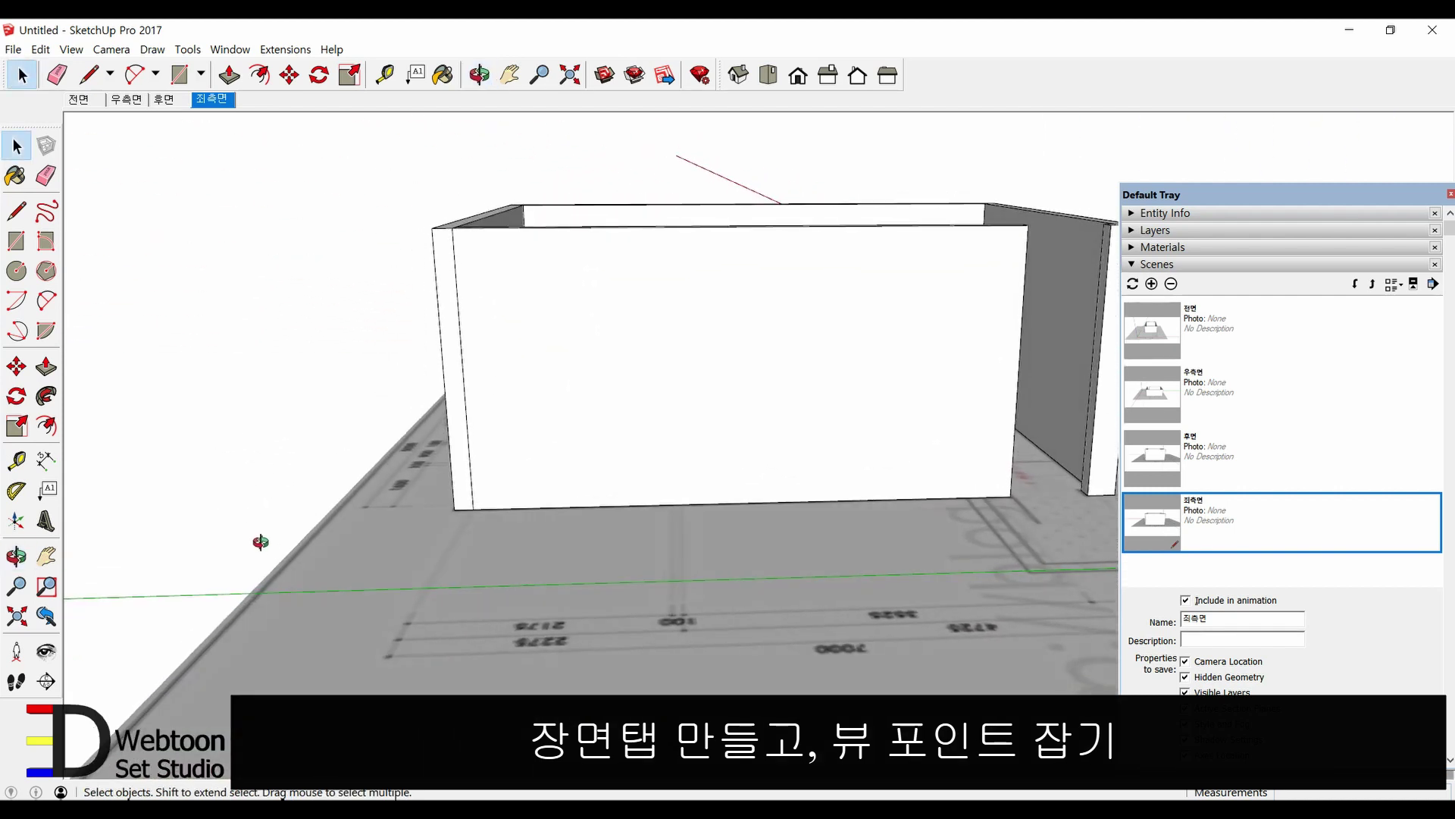
right_click(220, 99)
click(262, 171)
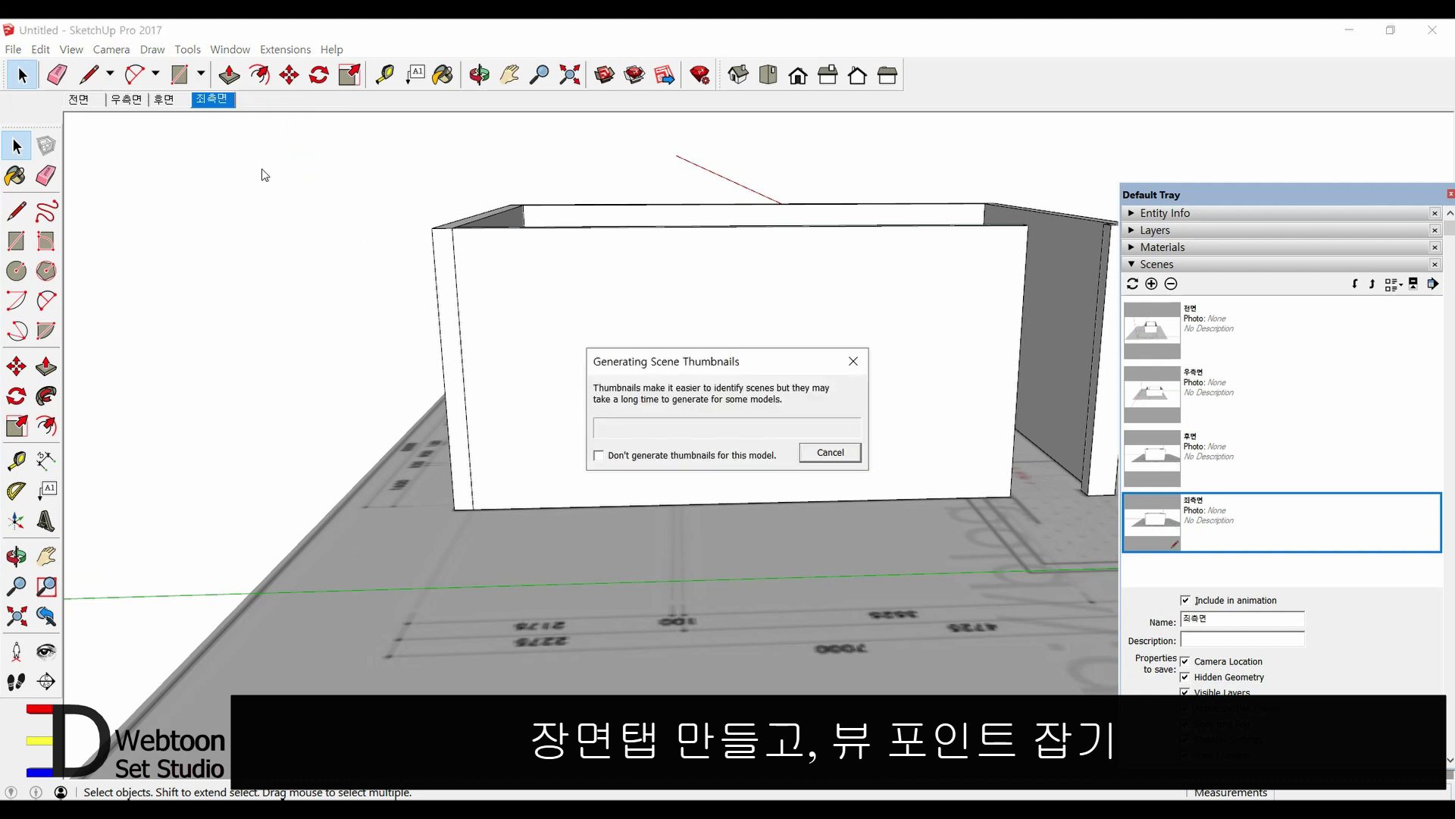
- Preview the 전면, 우측면, 후면 and 좌측면 scenes in turn
click(79, 100)
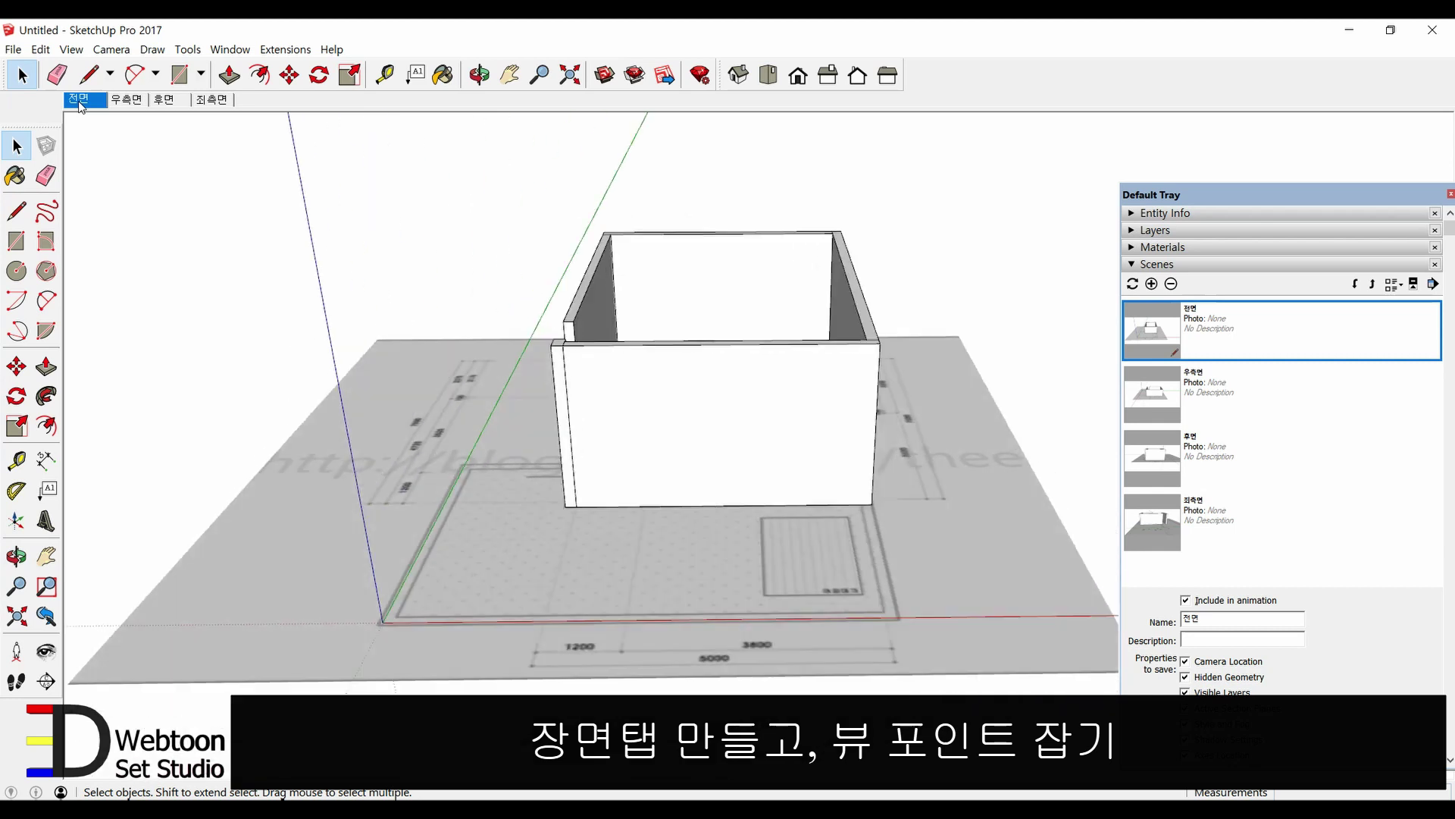
click(129, 102)
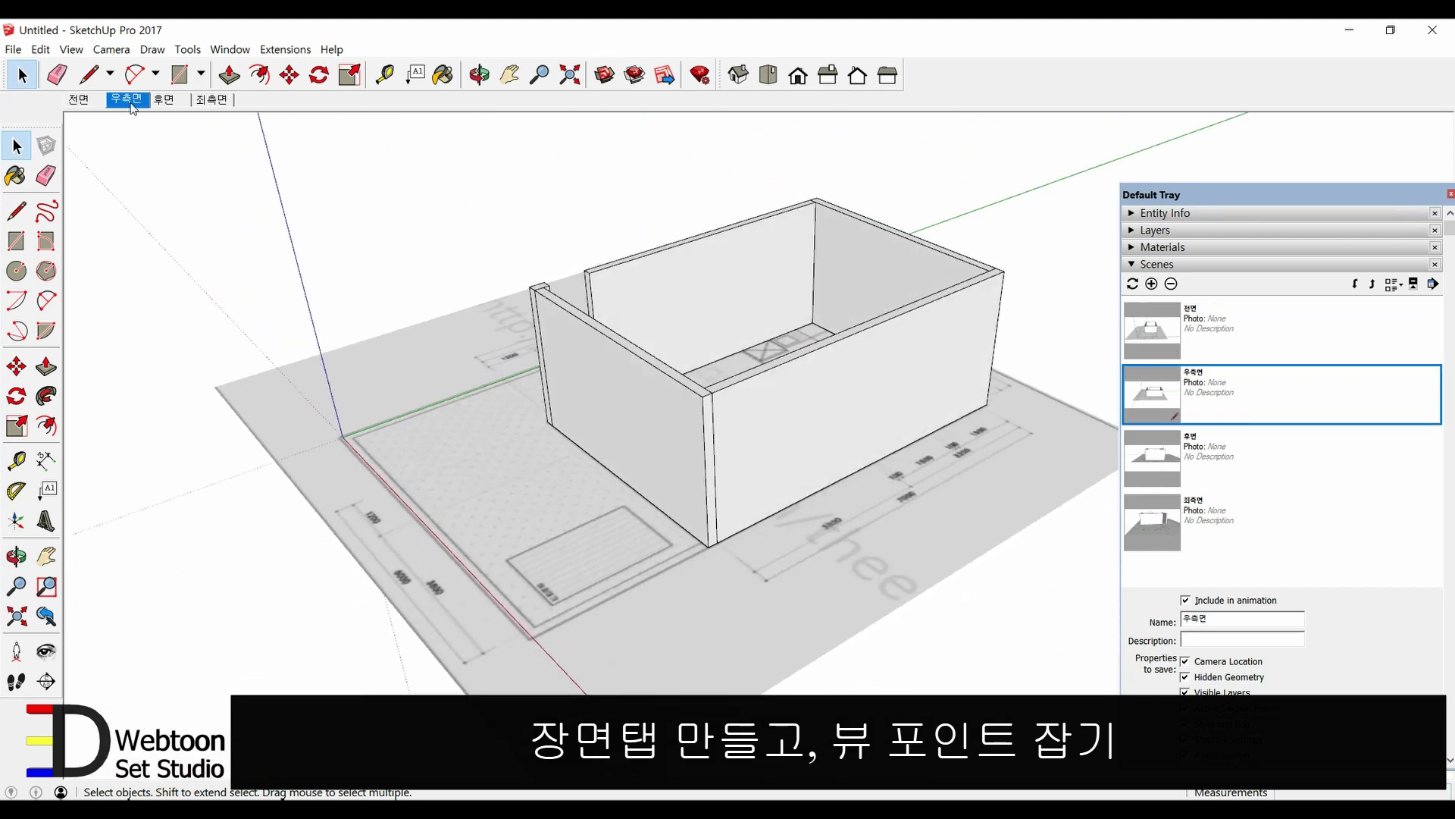
click(166, 103)
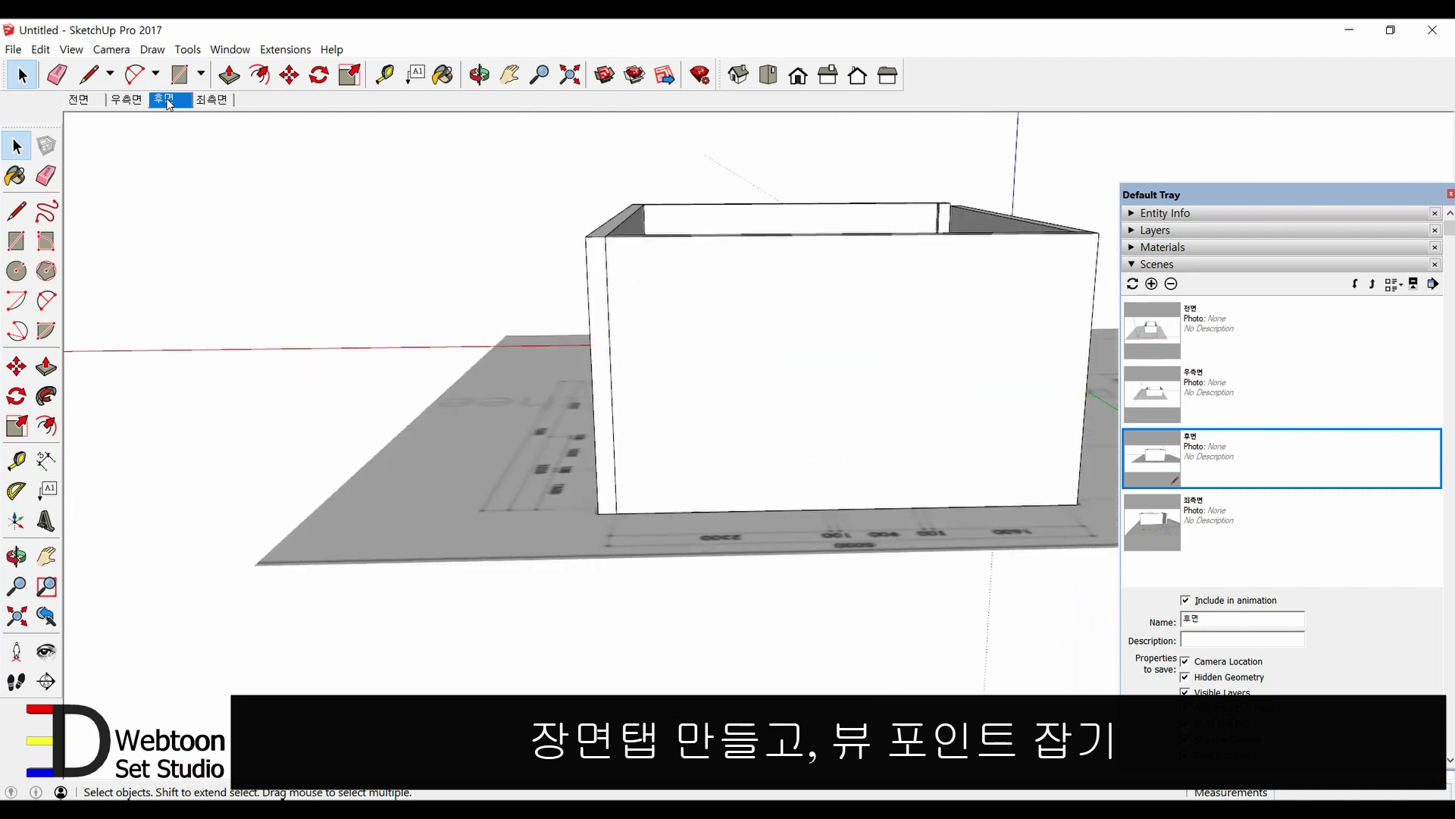
click(212, 101)
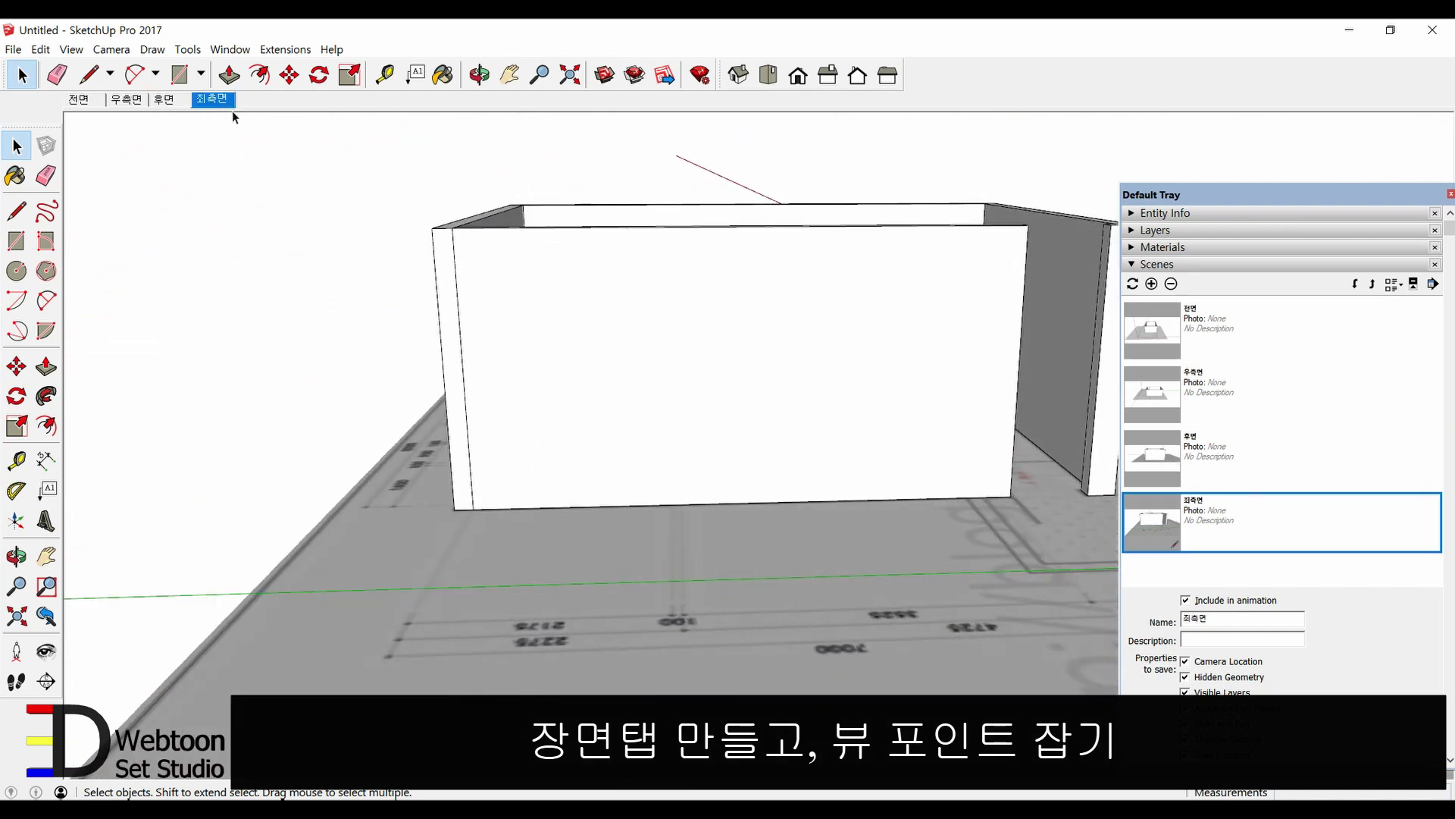
- Add a fifth scene named 상단
click(1151, 283)
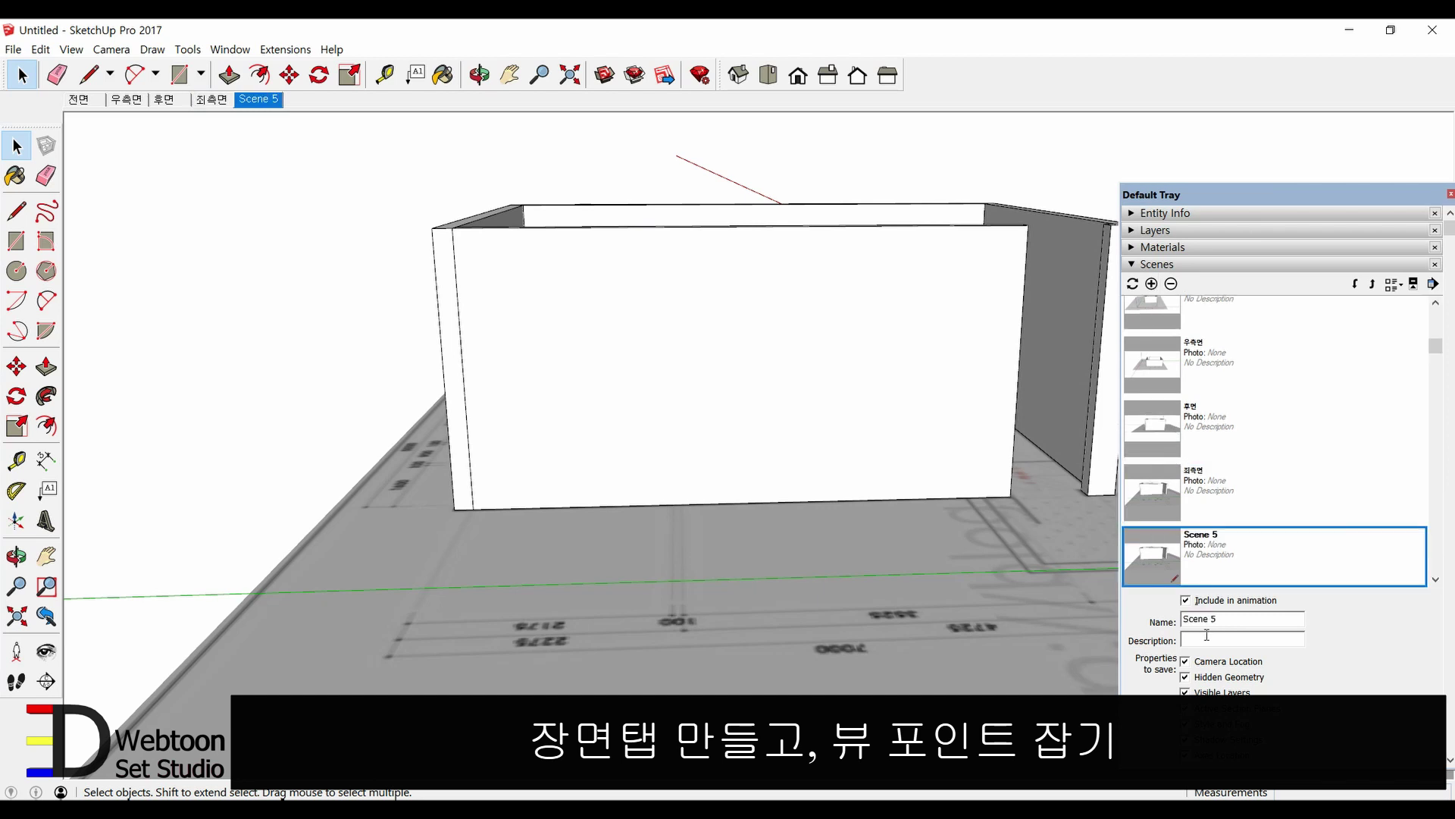
drag(1224, 620, 1111, 591)
text(상)
text(ㄷㅏㄴ)
click(1227, 641)
- Orbit to an overhead view into the room and update the 상단 scene with it
mouse_move(618, 258)
middle_down()
mouse_move(595, 315)
mouse_move(567, 629)
mouse_move(714, 446)
middle_up()
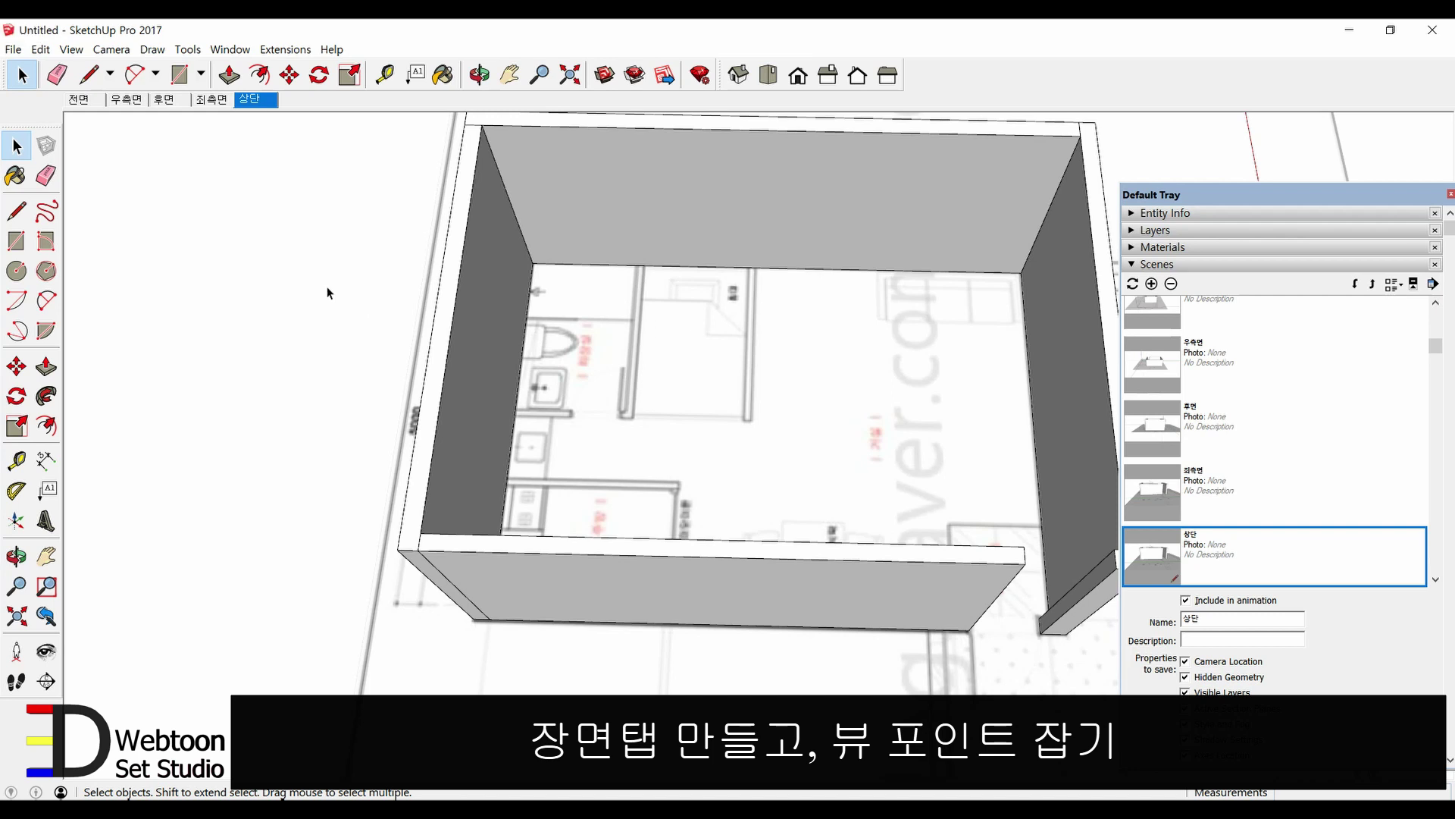
mouse_move(327, 288)
middle_down()
mouse_move(318, 253)
mouse_move(280, 312)
mouse_move(338, 356)
mouse_move(347, 334)
mouse_move(492, 364)
middle_up()
key(h)
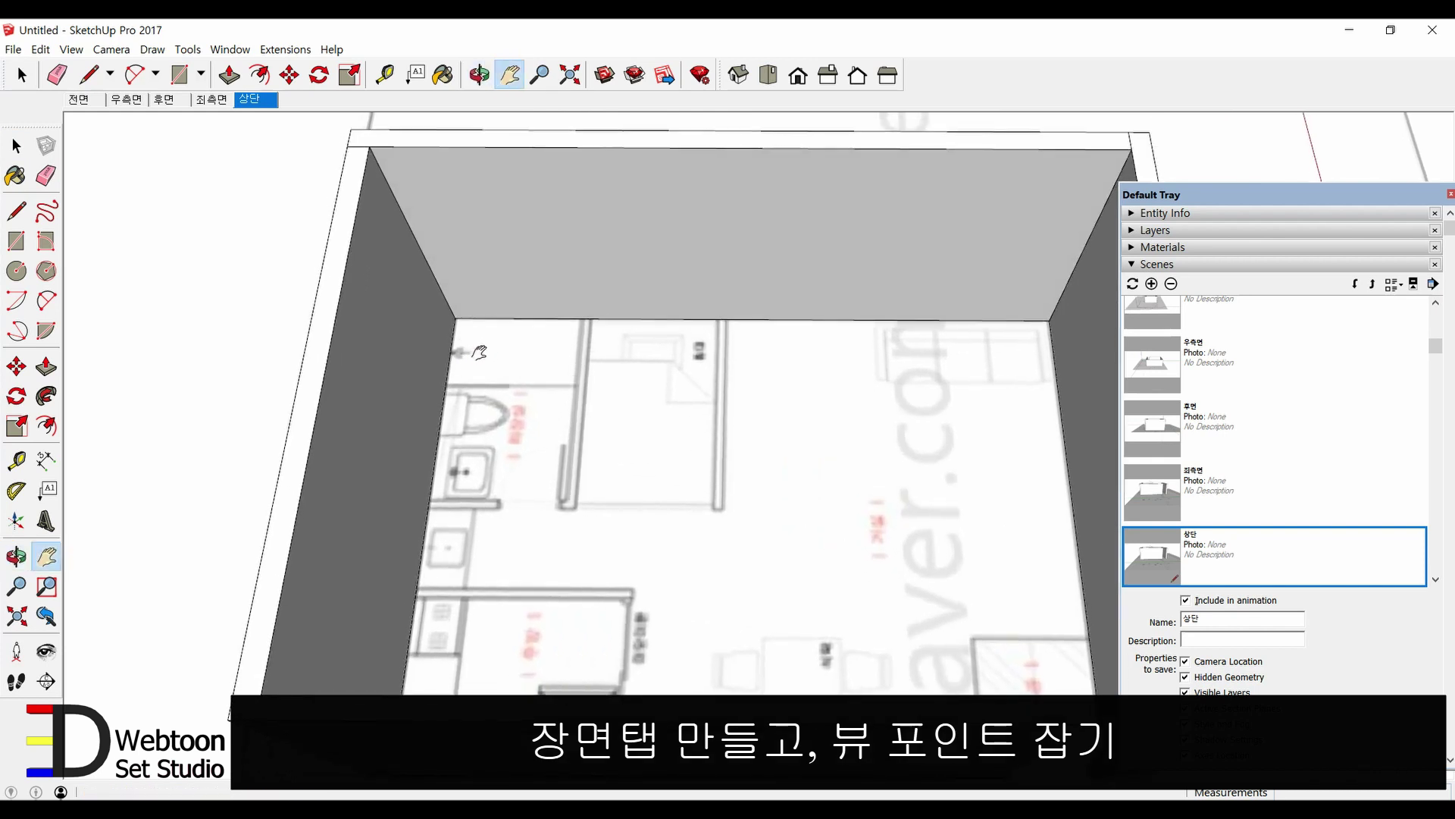
right_click(251, 103)
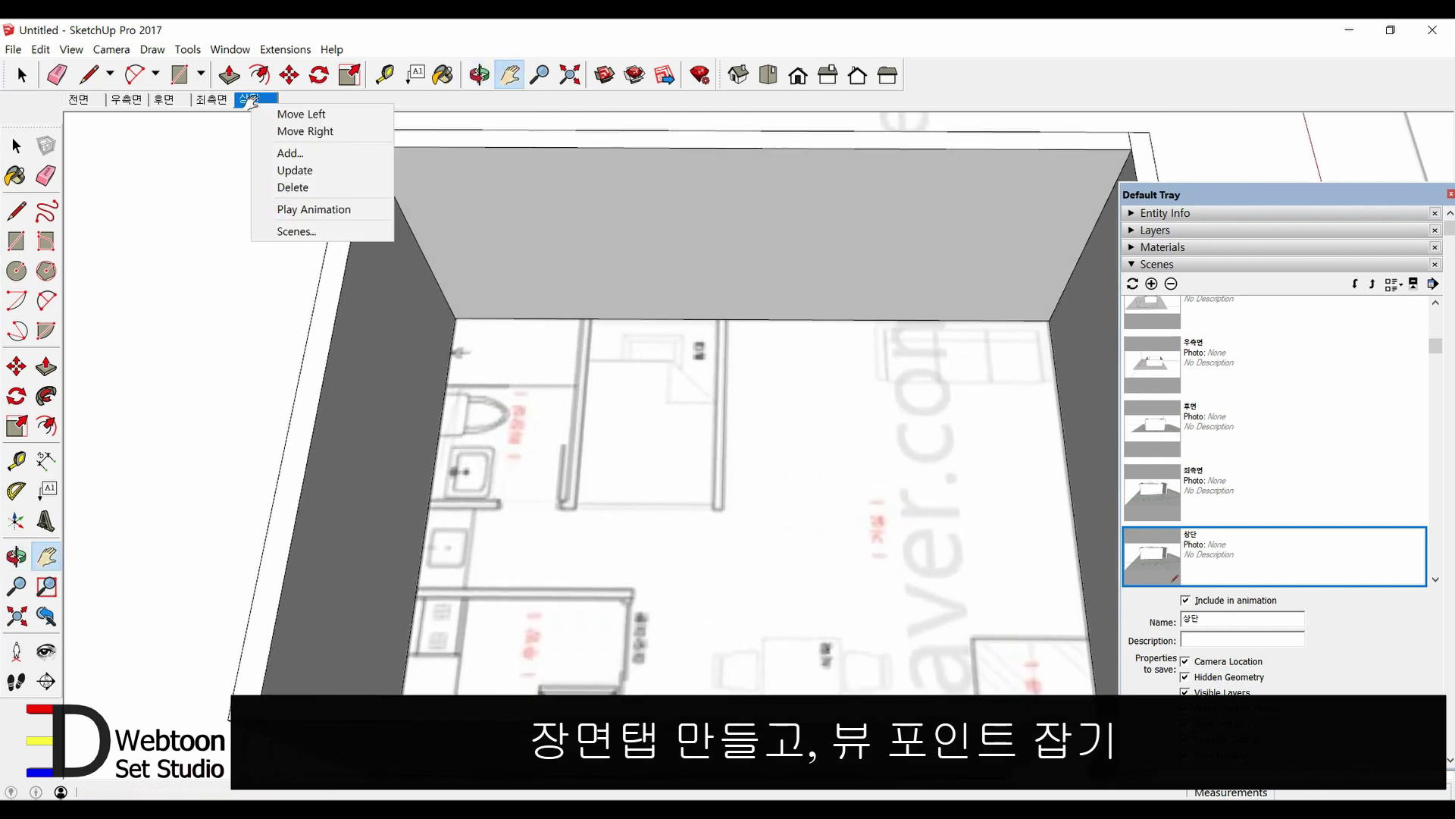
click(297, 172)
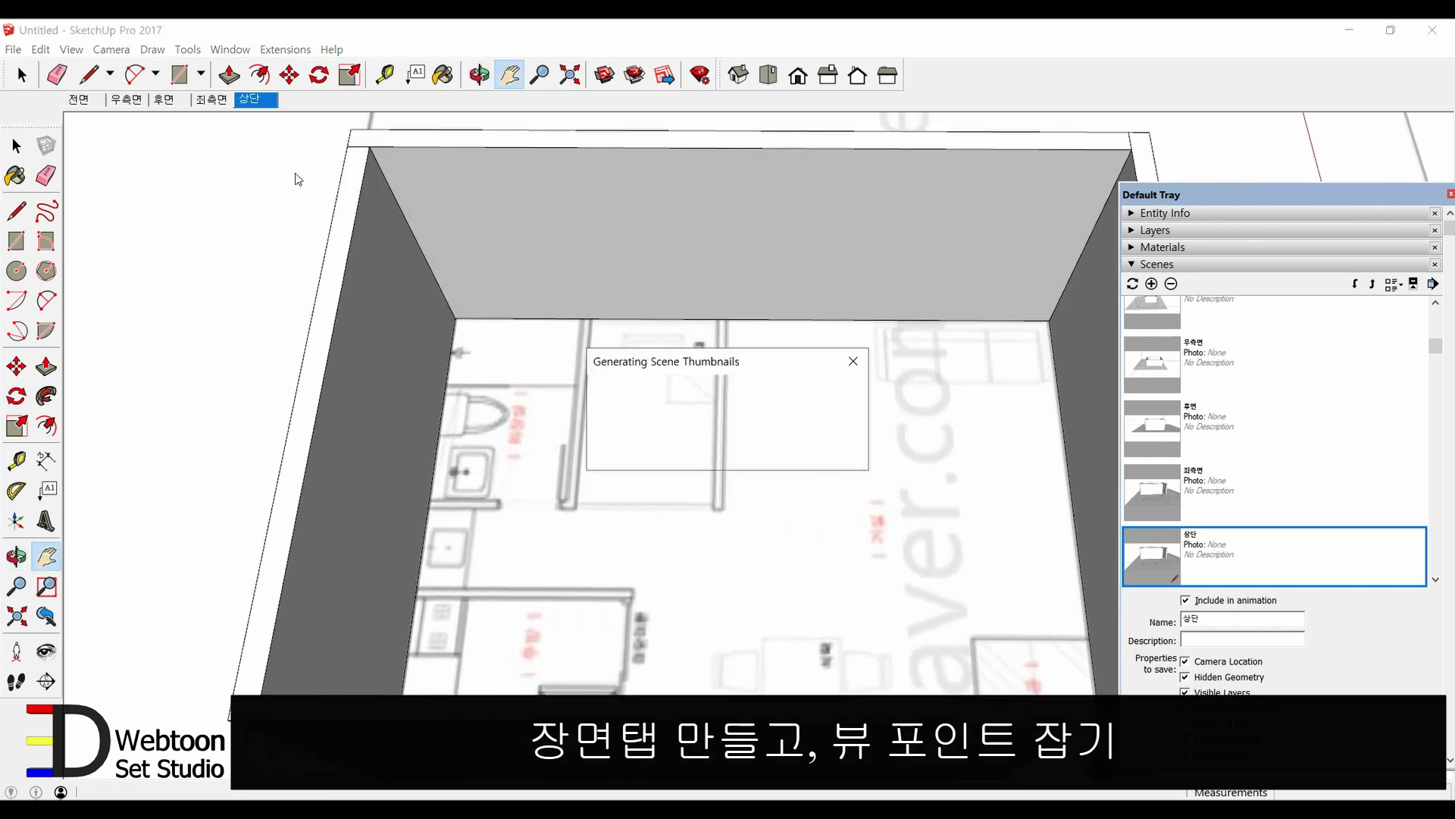
- Preview the 전면, 우측면, 후면, 좌측면 and 상단 scenes, ending back on 전면
click(83, 105)
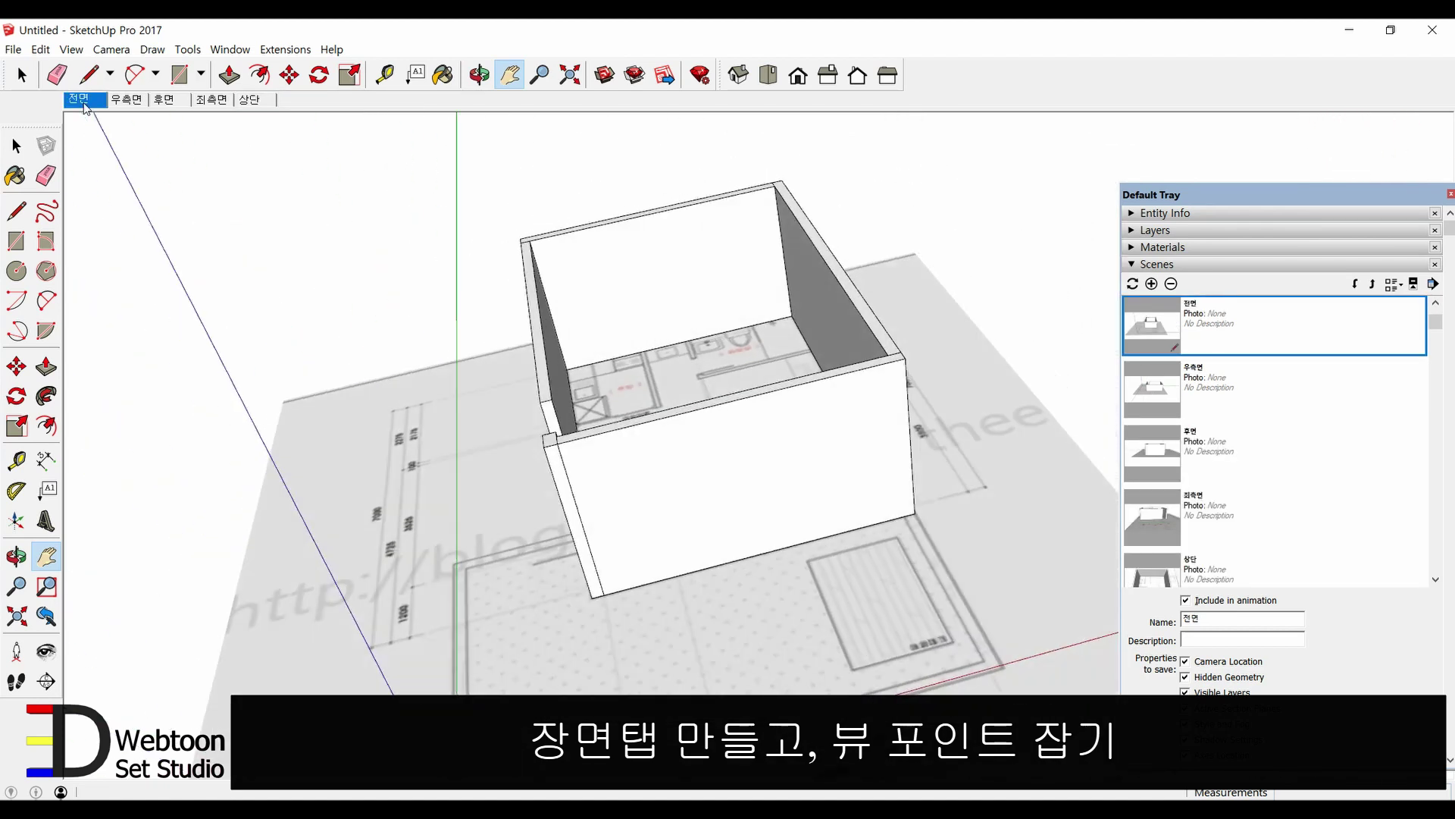
click(128, 100)
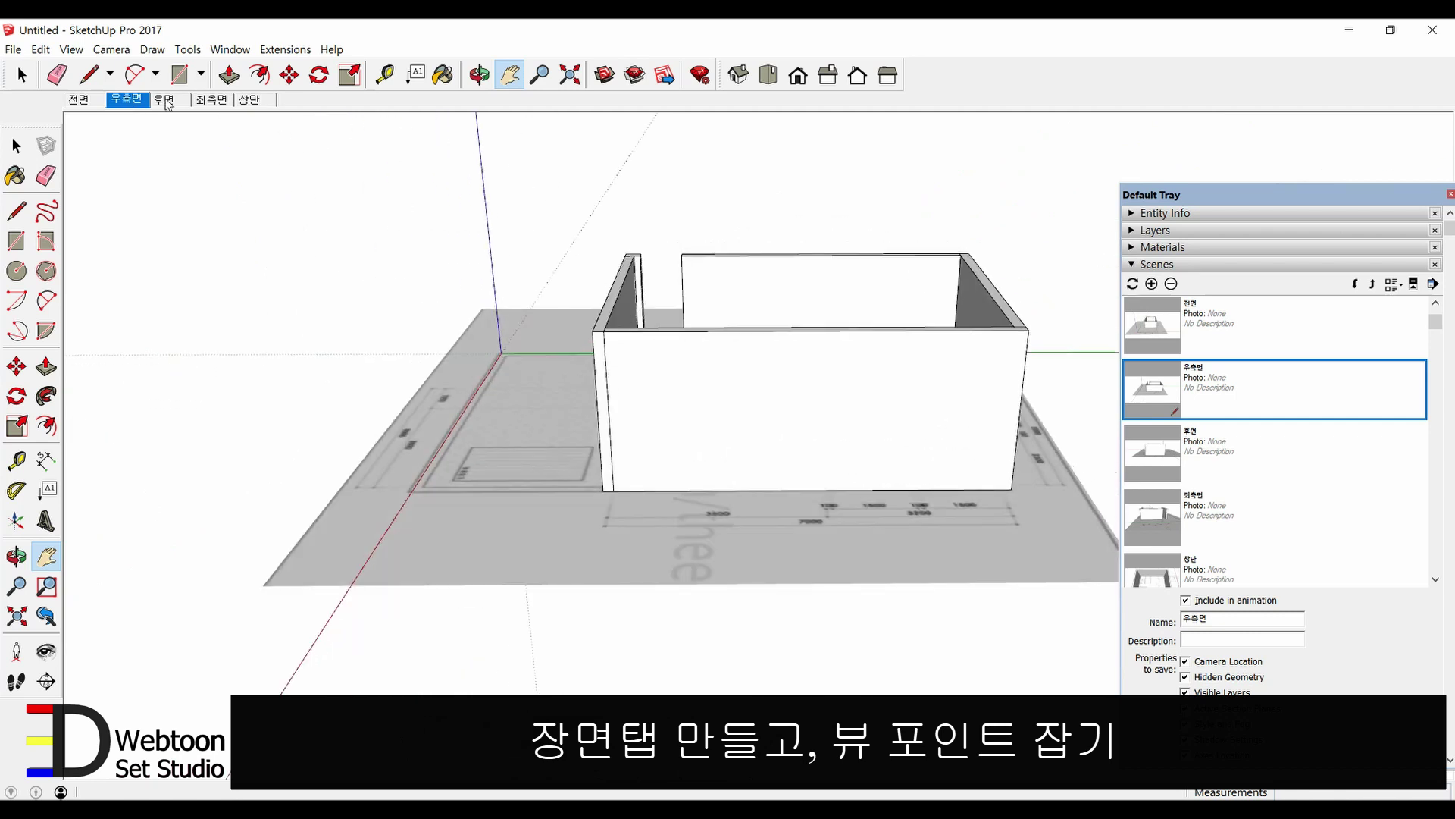
click(165, 100)
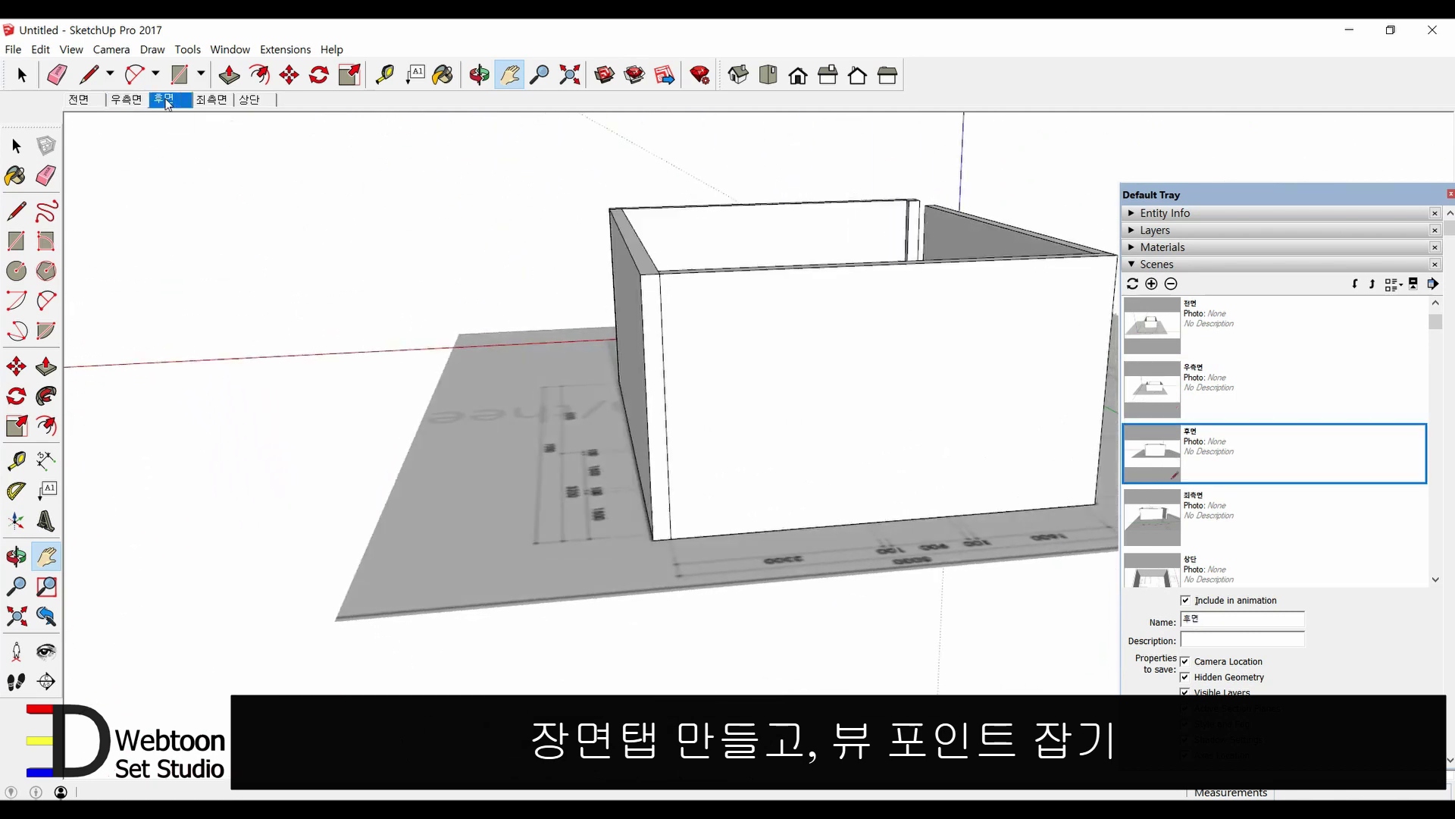
click(218, 104)
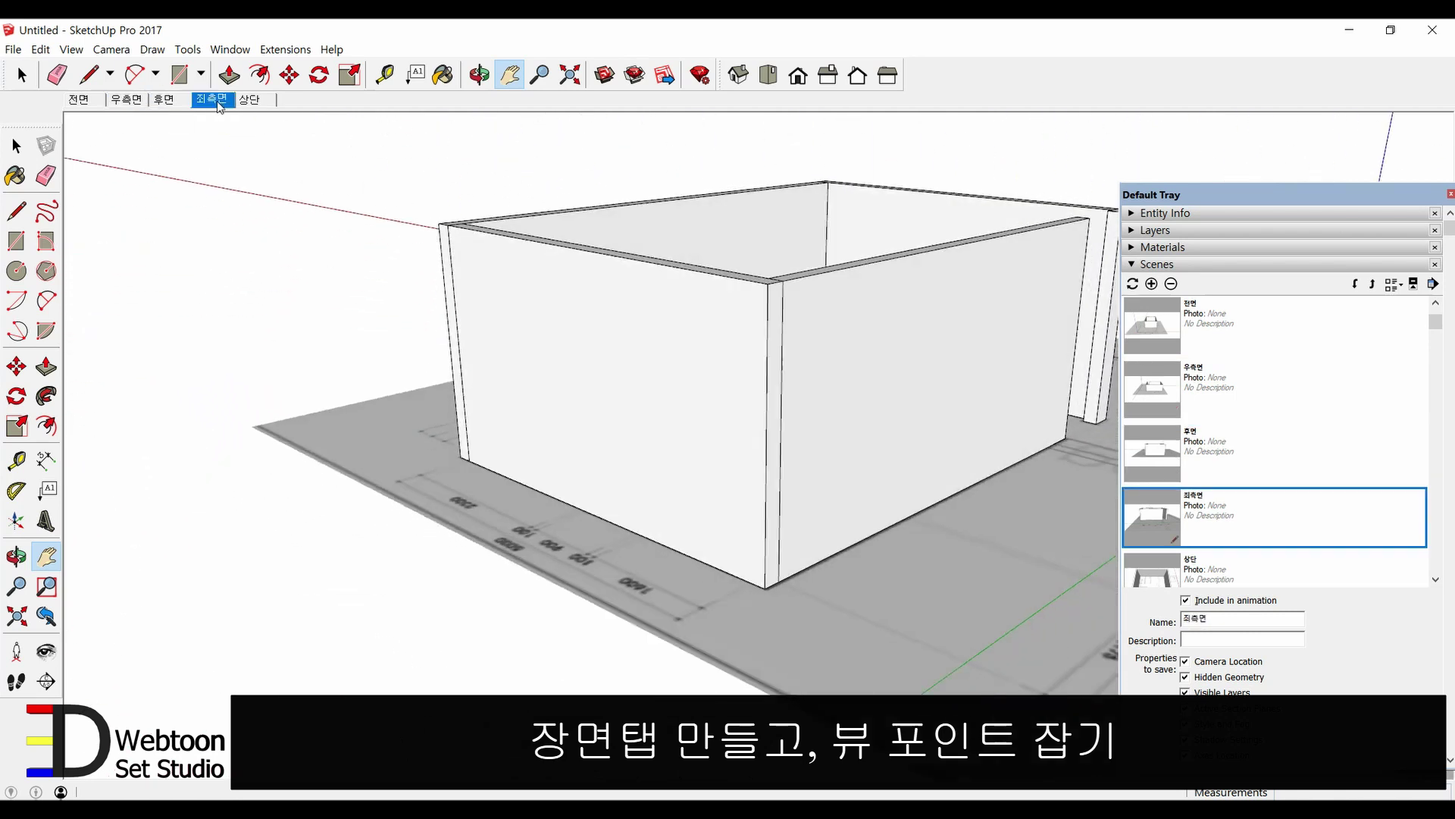
click(251, 105)
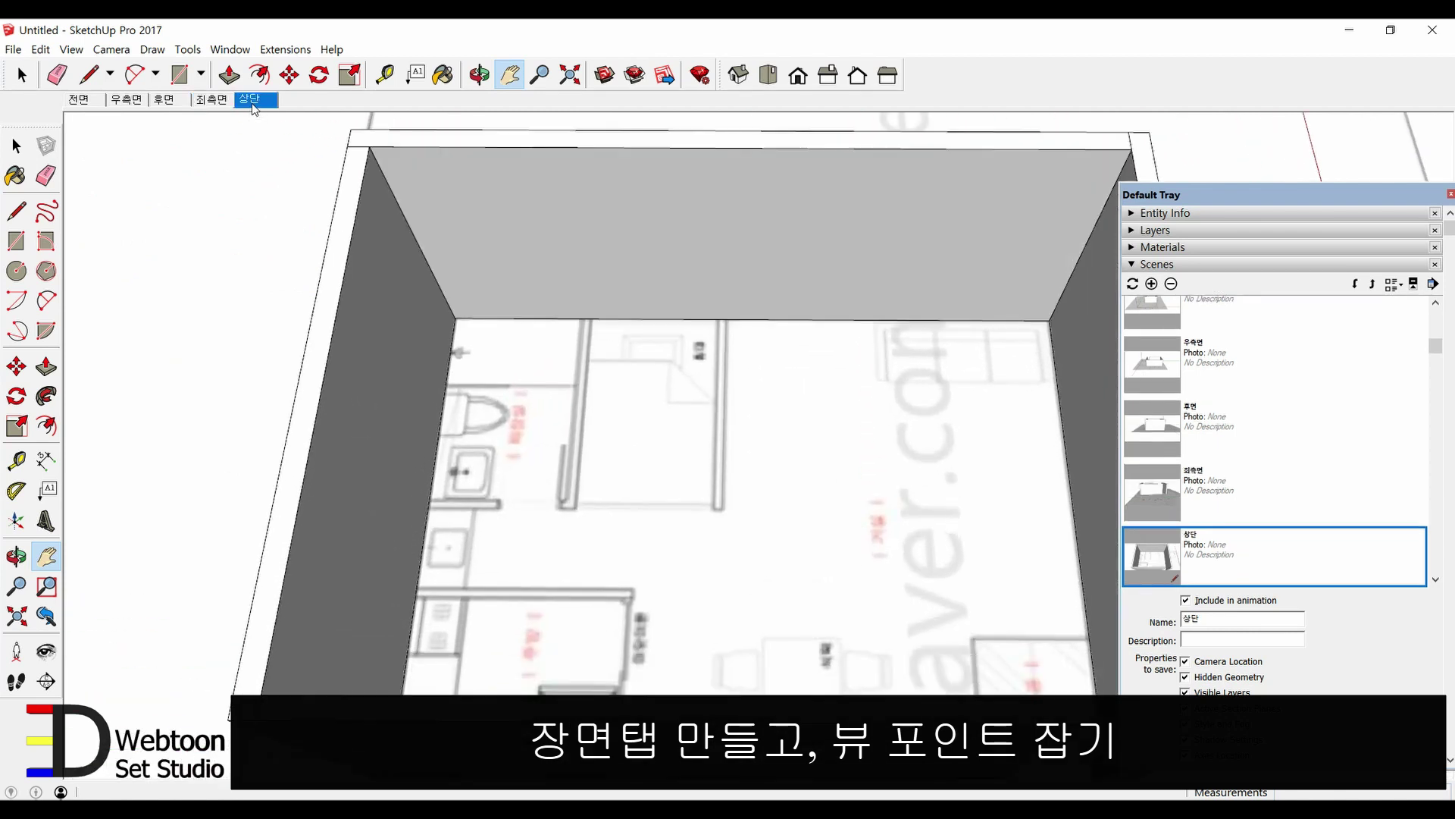
click(89, 105)
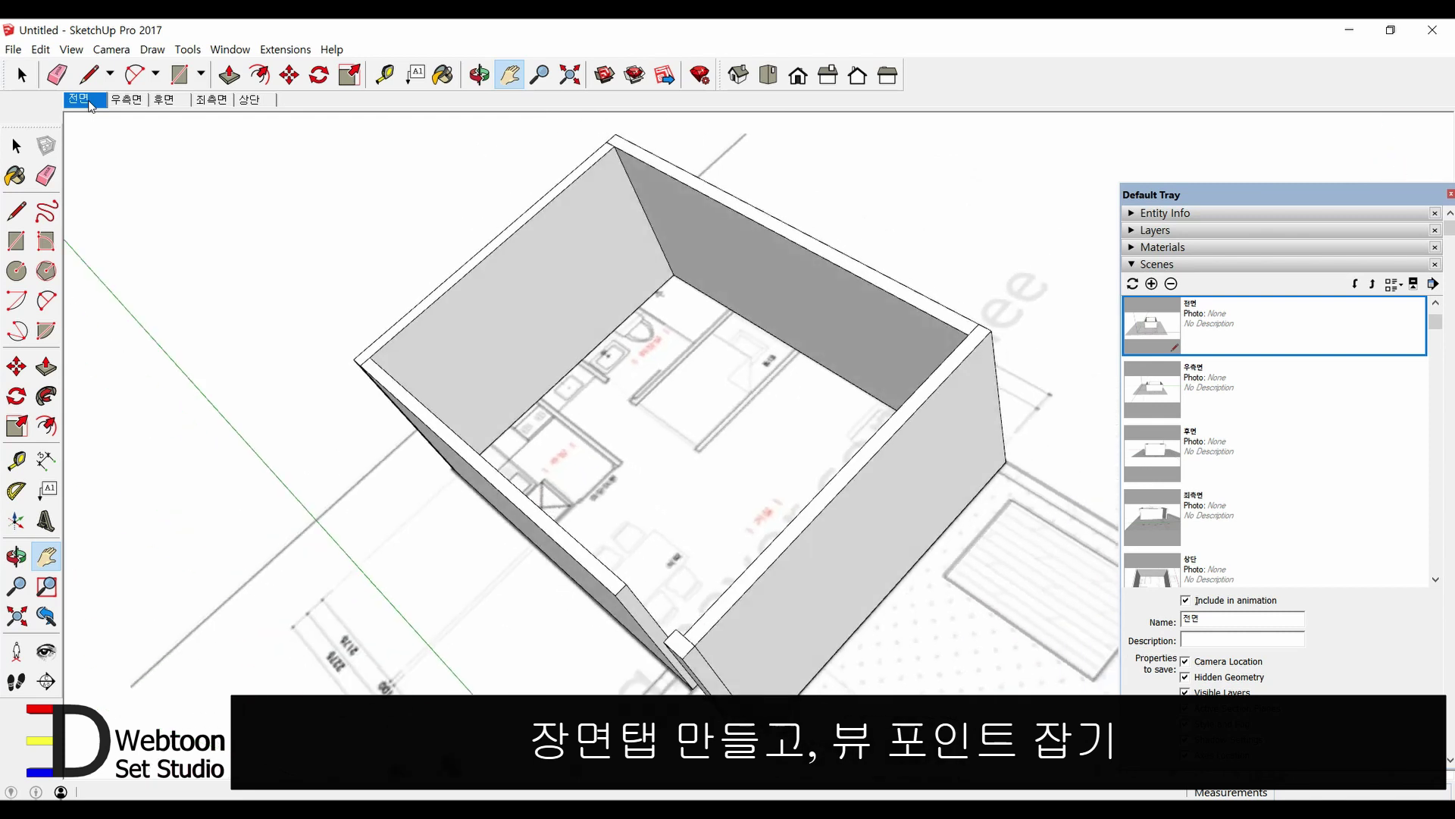
- Zoom and orbit to an eye-level close-up of the front wall, then collapse the Scenes panel
scroll(796, 503, up, 3)
scroll(789, 478, up, 3)
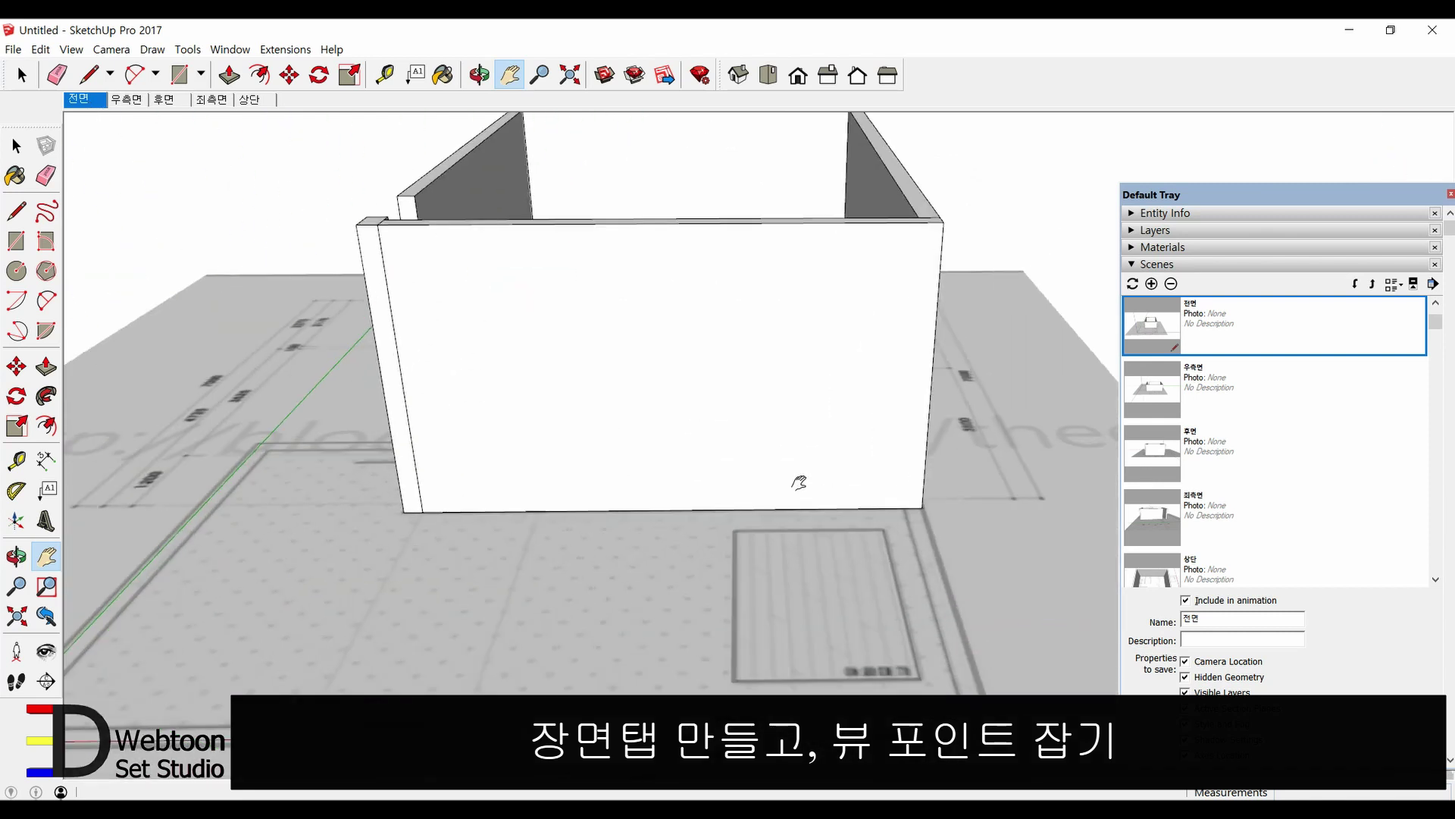
scroll(789, 399, up, 3)
middle_drag(743, 451, 732, 392)
scroll(740, 422, up, 2)
scroll(742, 404, up, 2)
key(h)
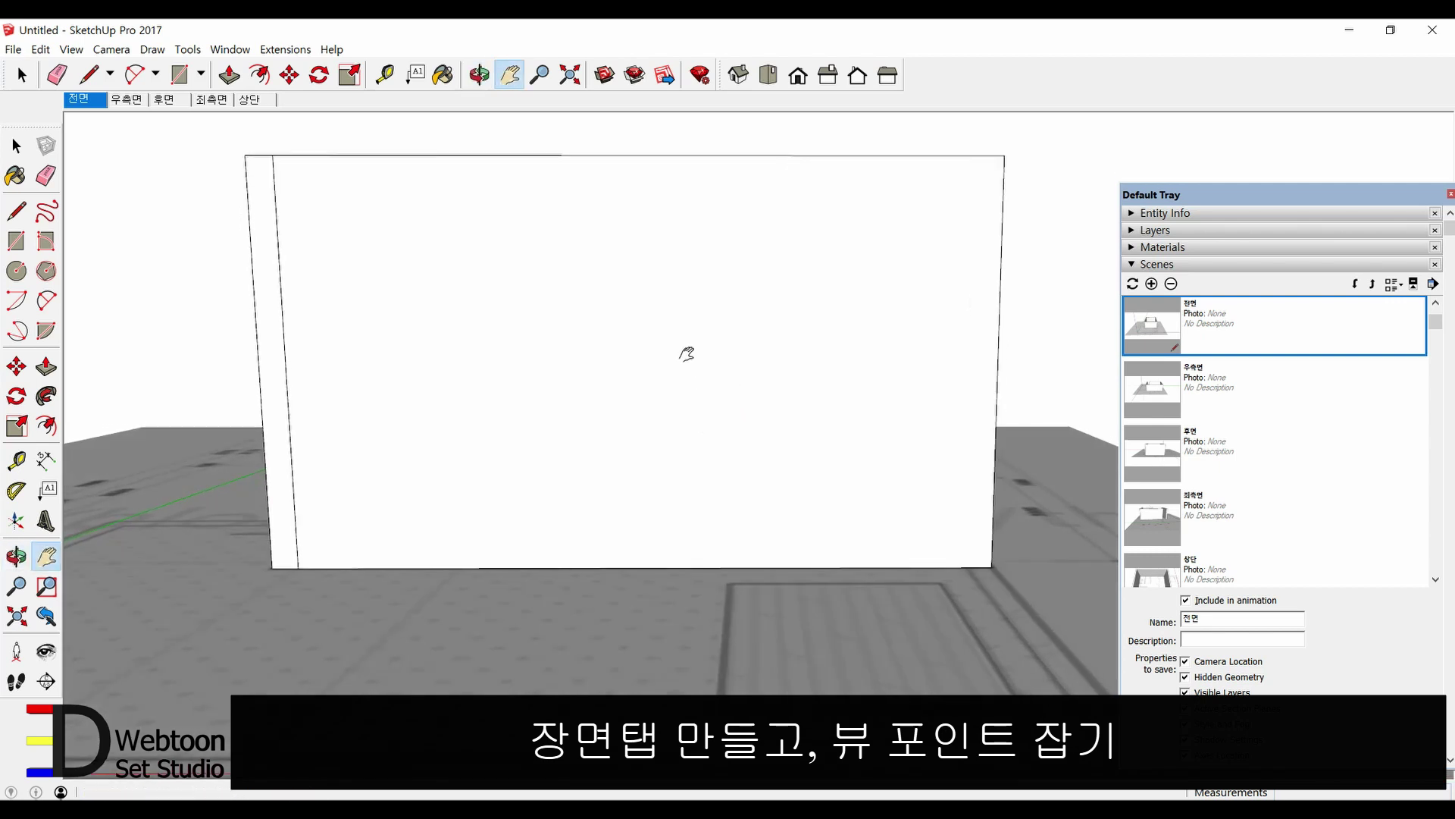
click(1132, 269)
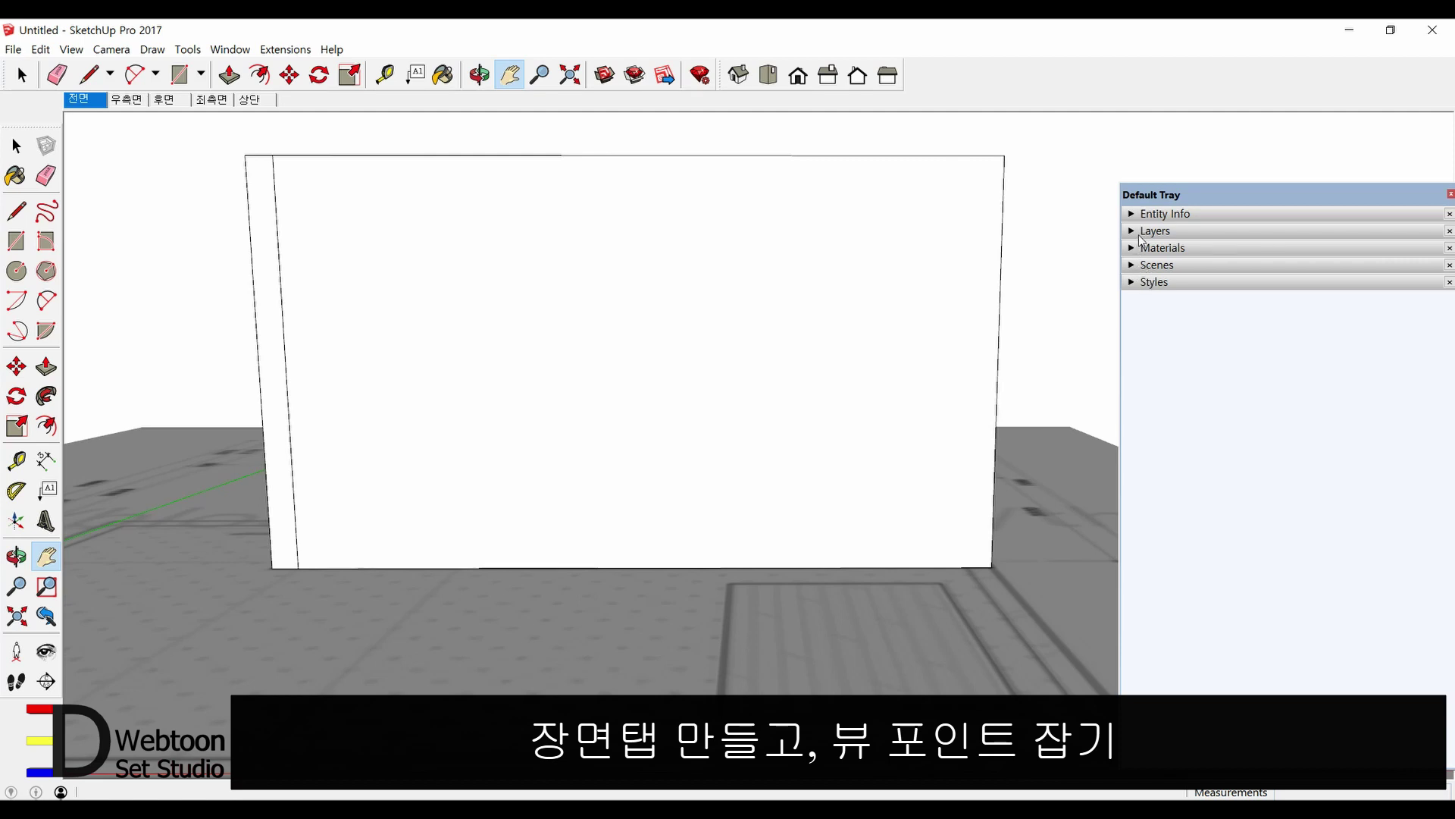
- Hide the 전면벽 layer and orbit the camera into the room interior
click(1141, 233)
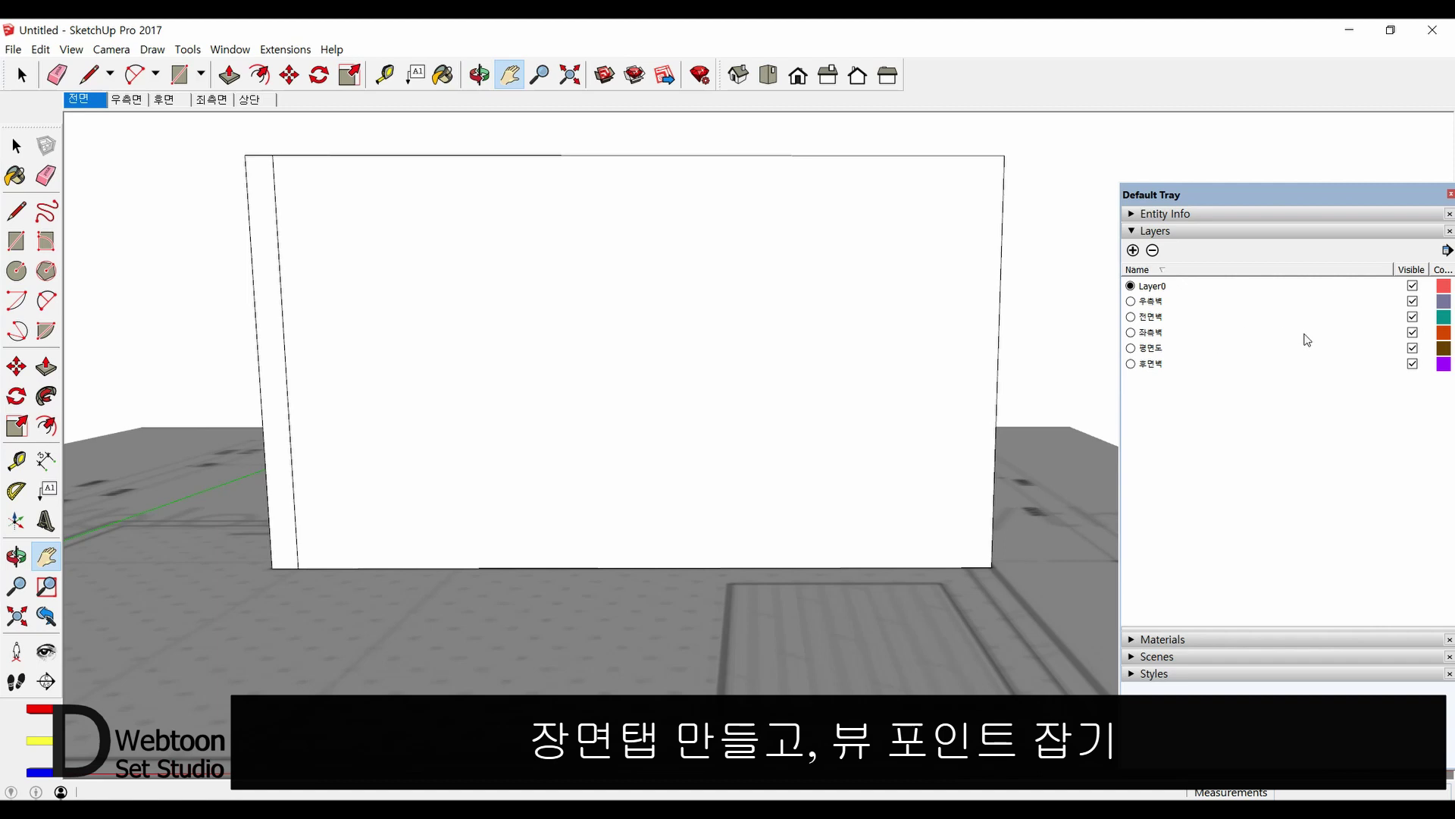
click(1413, 316)
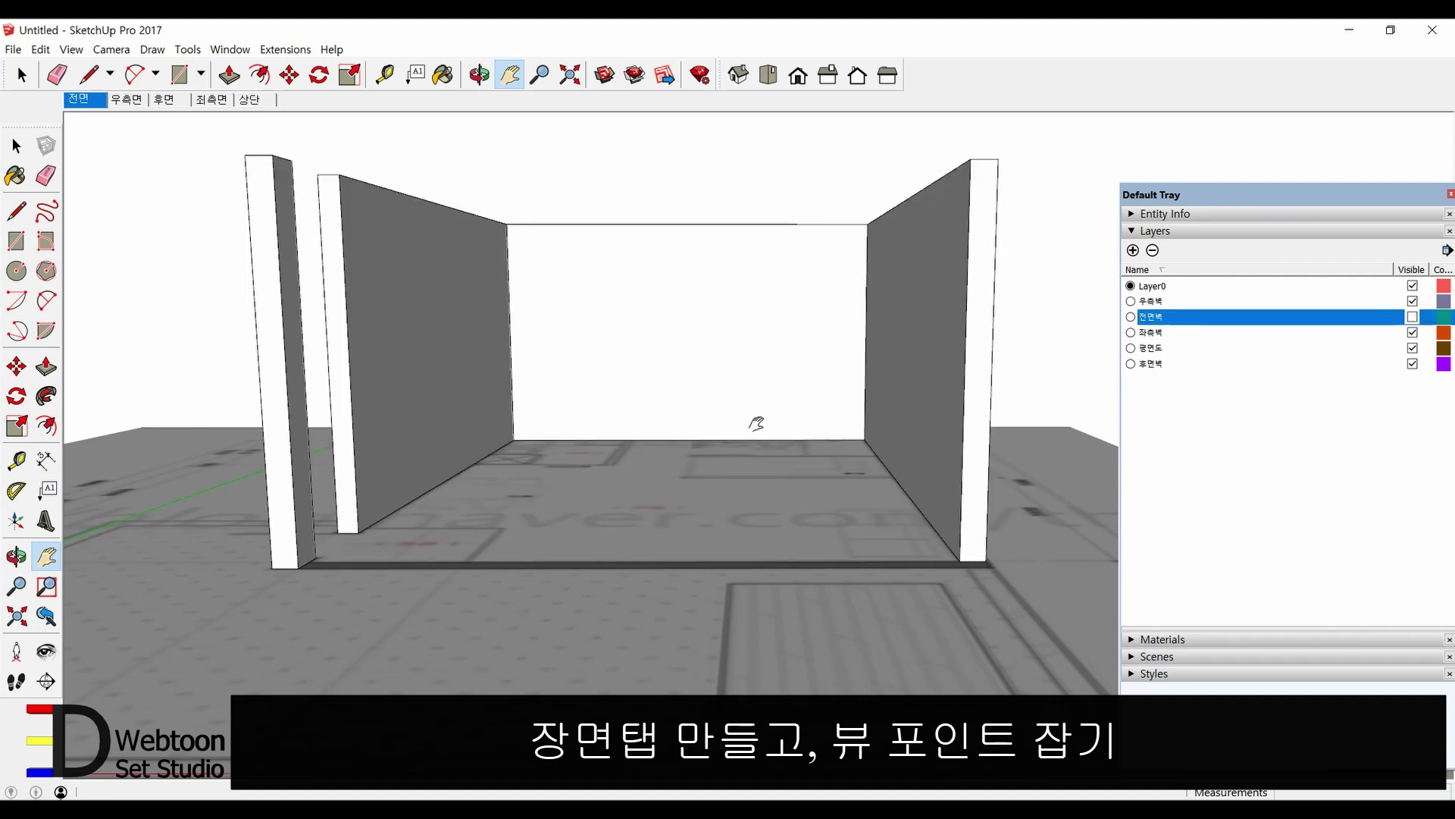
scroll(755, 423, up, 3)
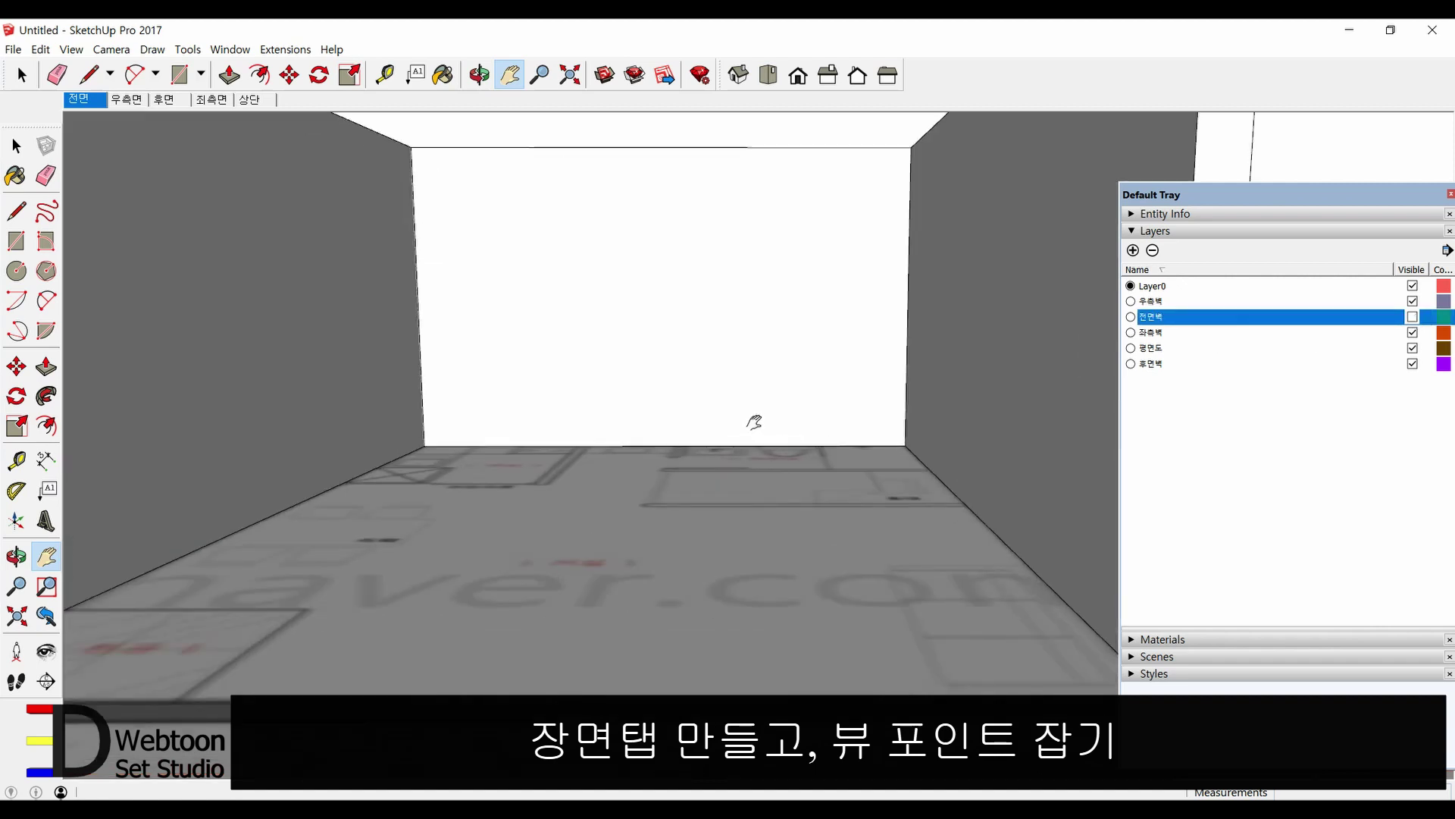
key(o)
mouse_move(744, 410)
mouse_down()
mouse_move(767, 452)
mouse_move(764, 433)
mouse_up()
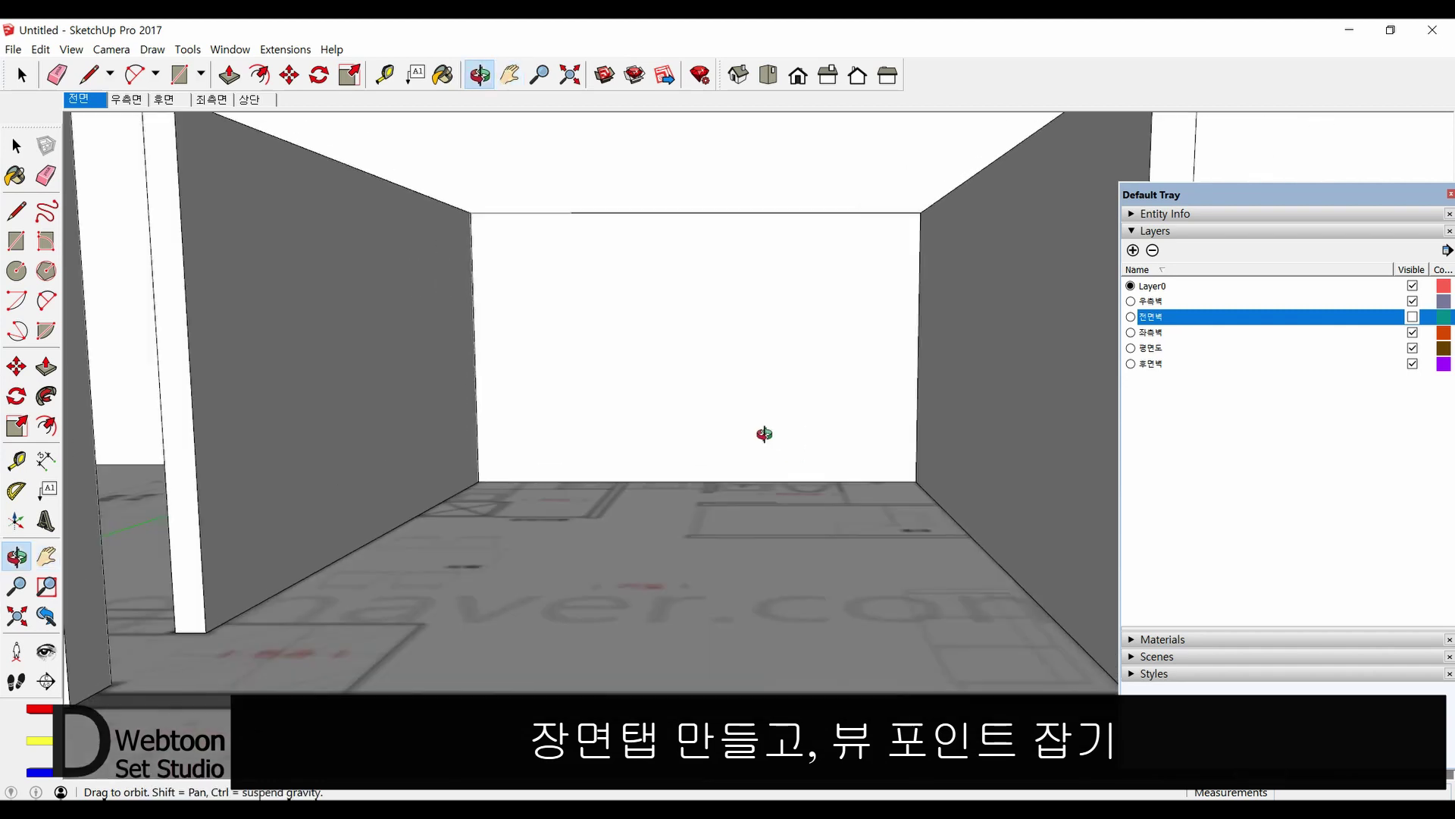
key(h)
scroll(762, 424, up, 2)
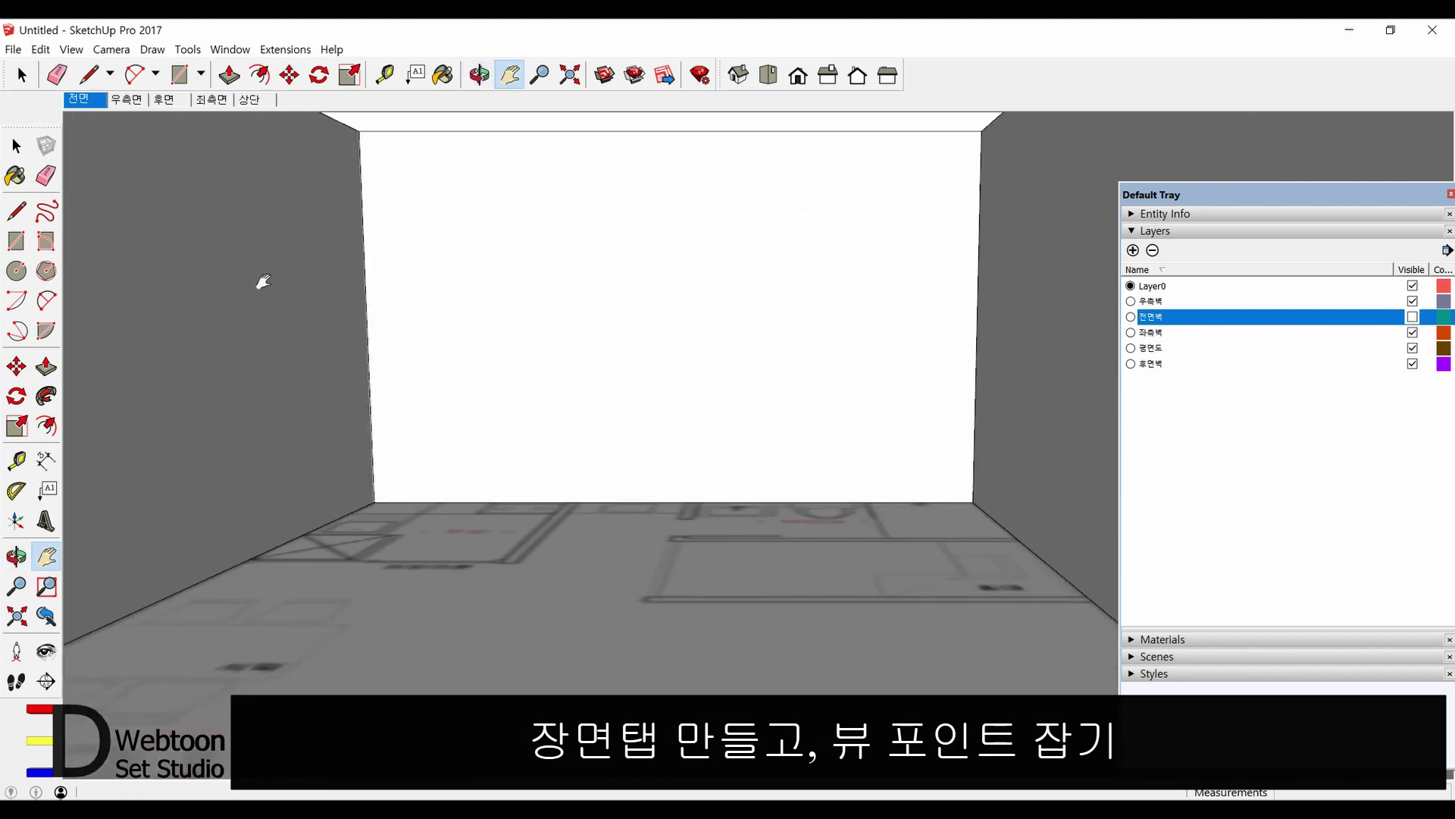
- Update the 전면 scene with this interior view, then go to 우측면
right_click(83, 102)
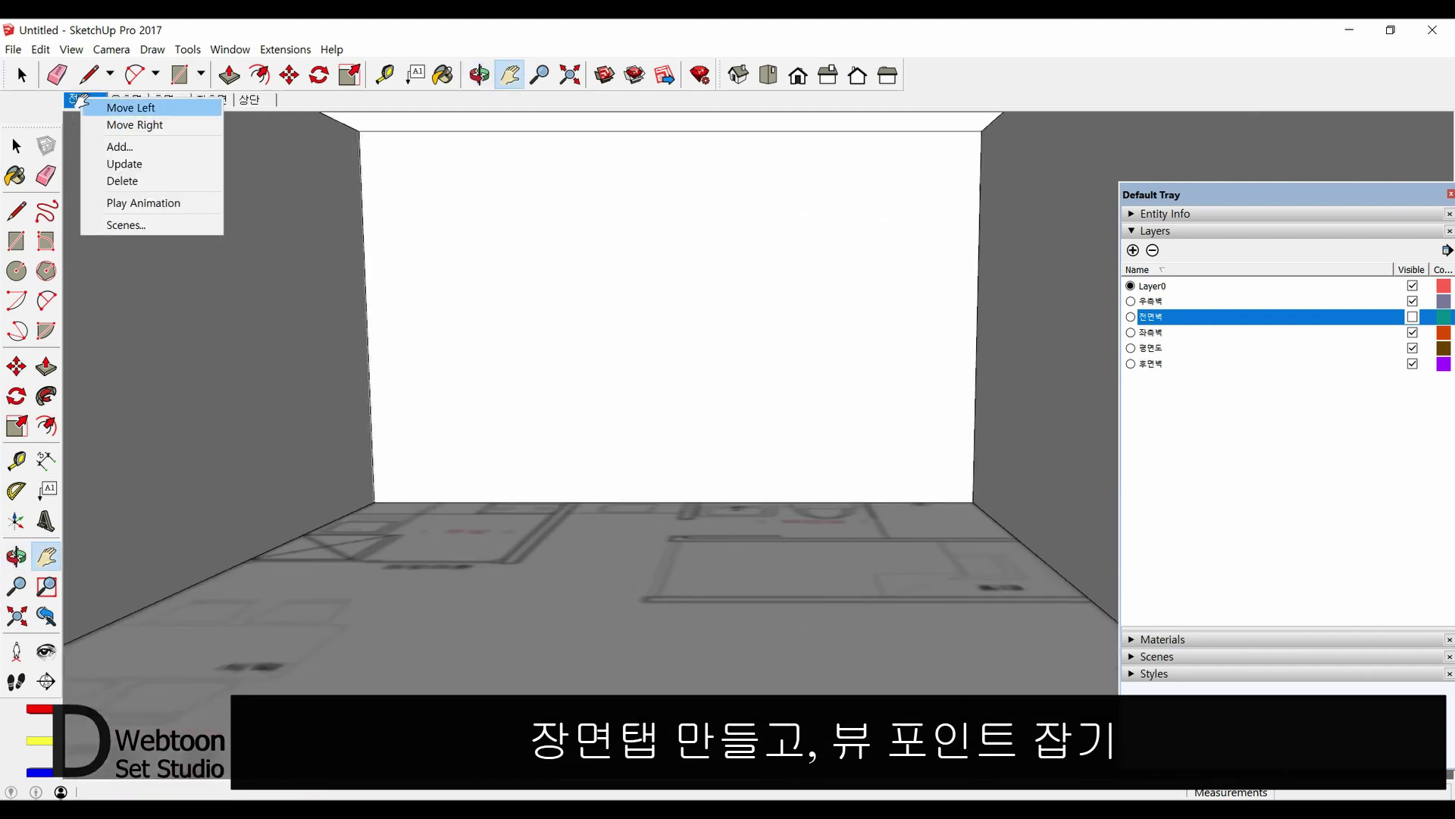
click(114, 164)
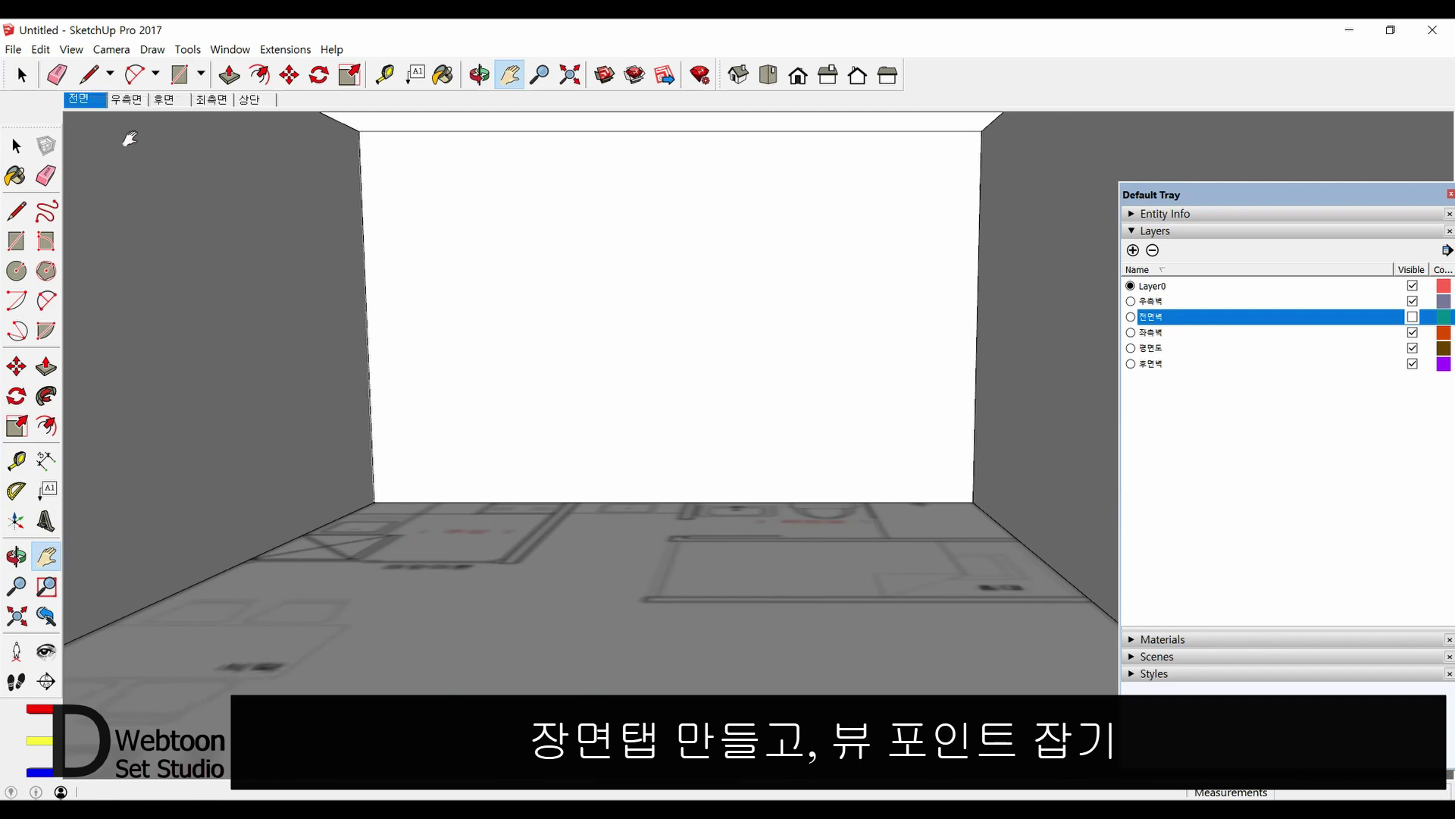
click(126, 102)
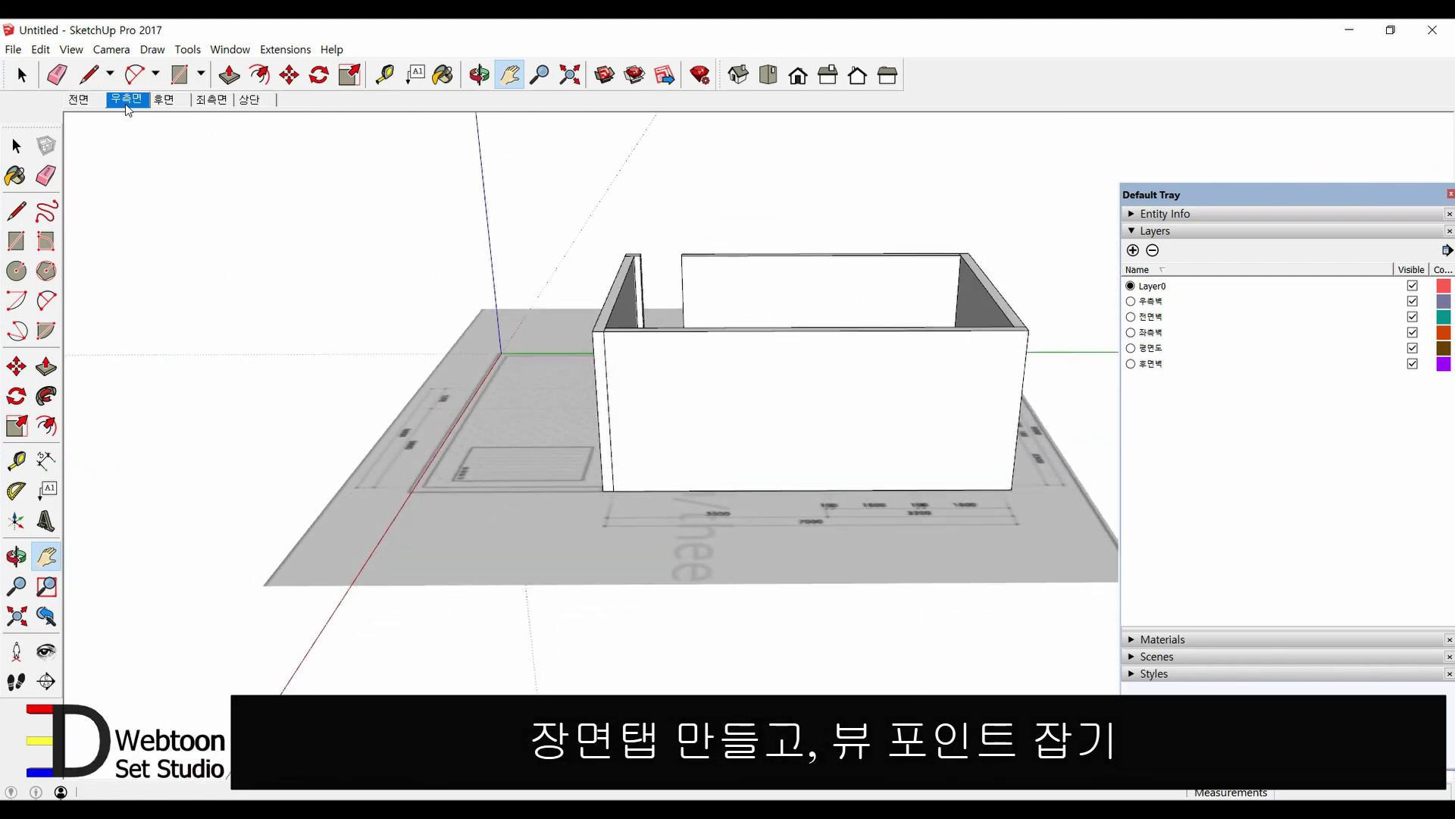
- Hide the 우측벽 layer and update the 우측면 scene with the interior view
scroll(857, 444, up, 3)
mouse_move(858, 445)
middle_down()
mouse_move(864, 320)
mouse_move(805, 432)
mouse_move(812, 403)
middle_up()
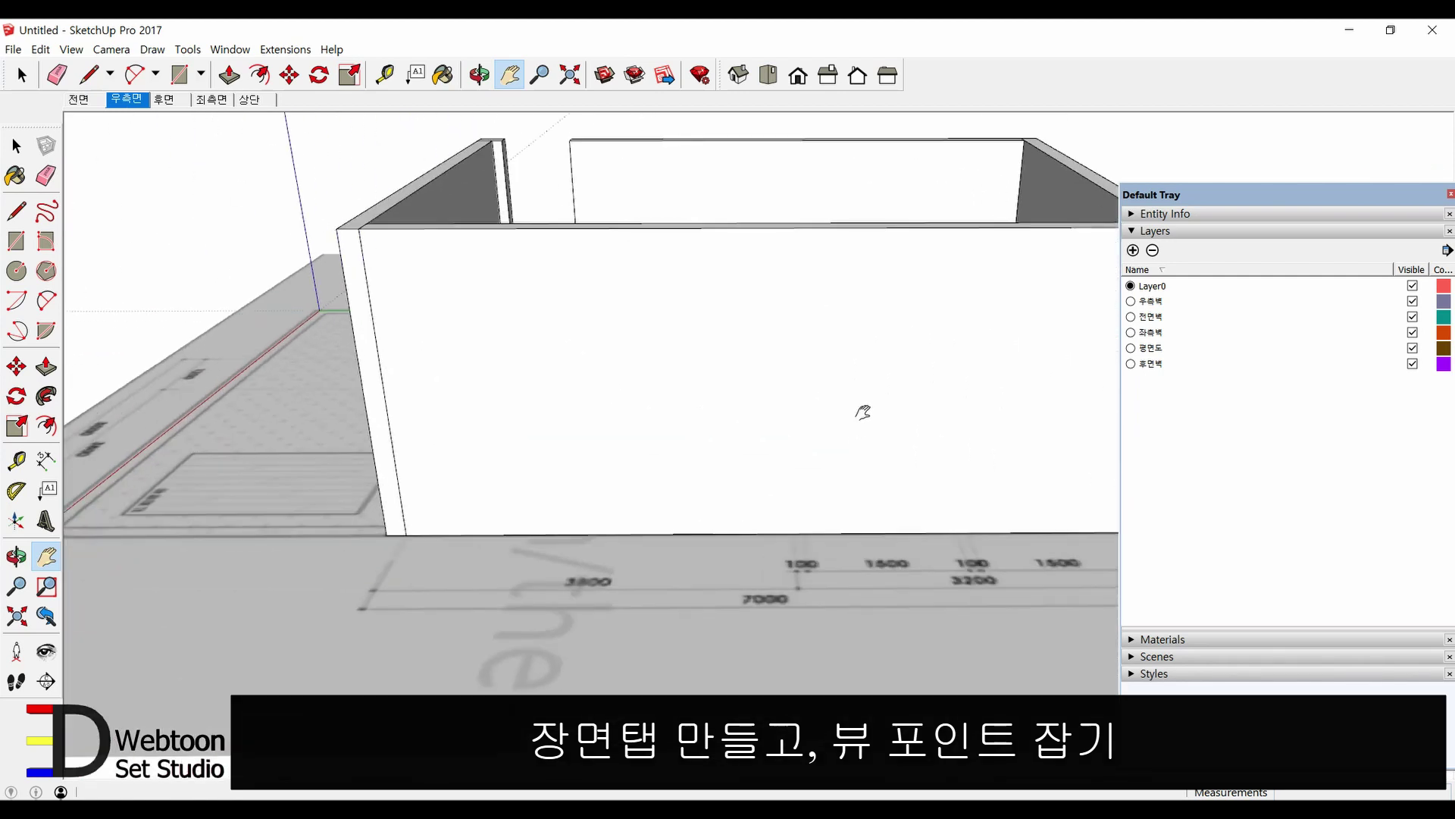
scroll(813, 403, up, 3)
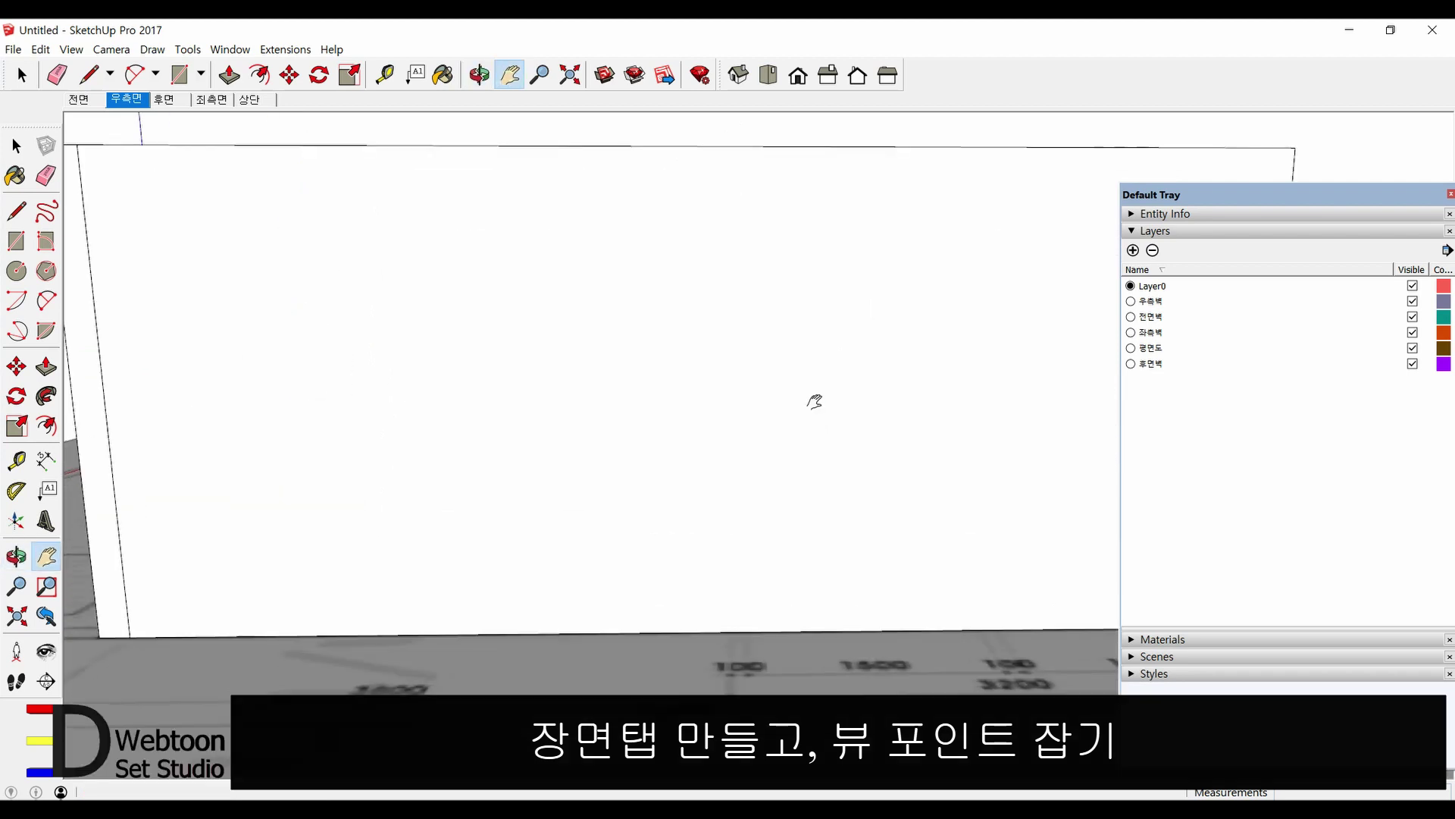
click(1412, 301)
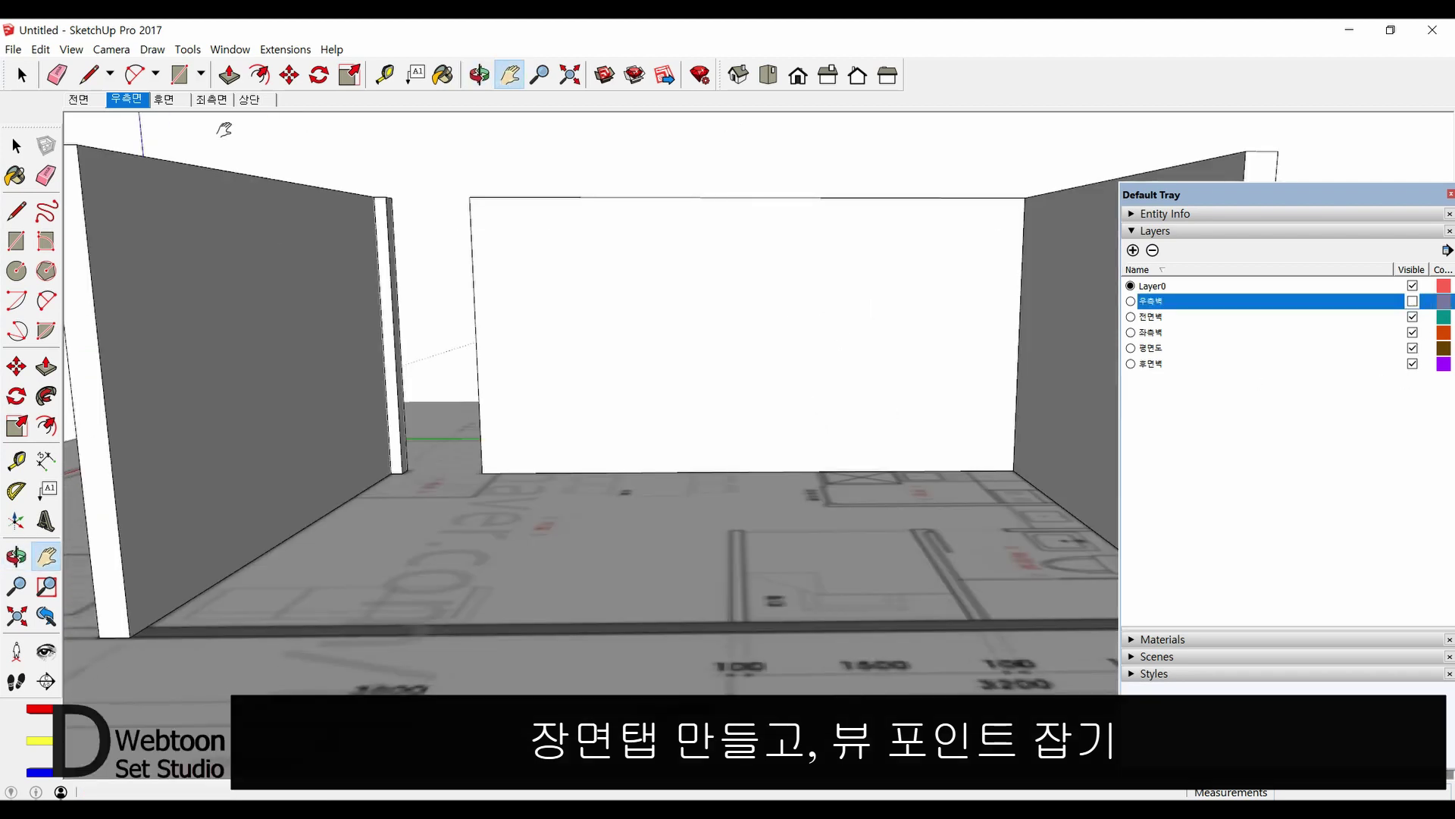
right_click(128, 101)
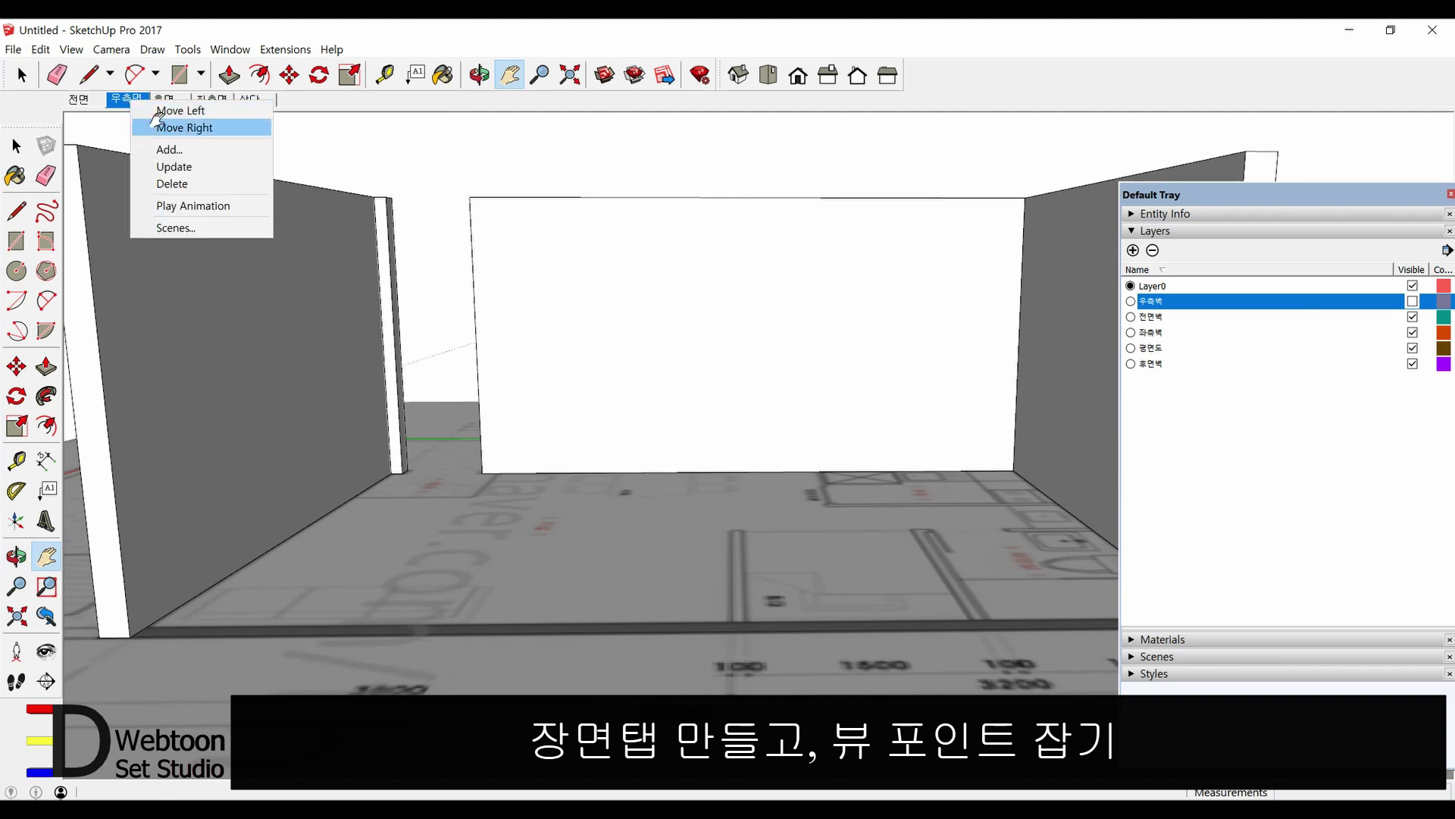
click(173, 166)
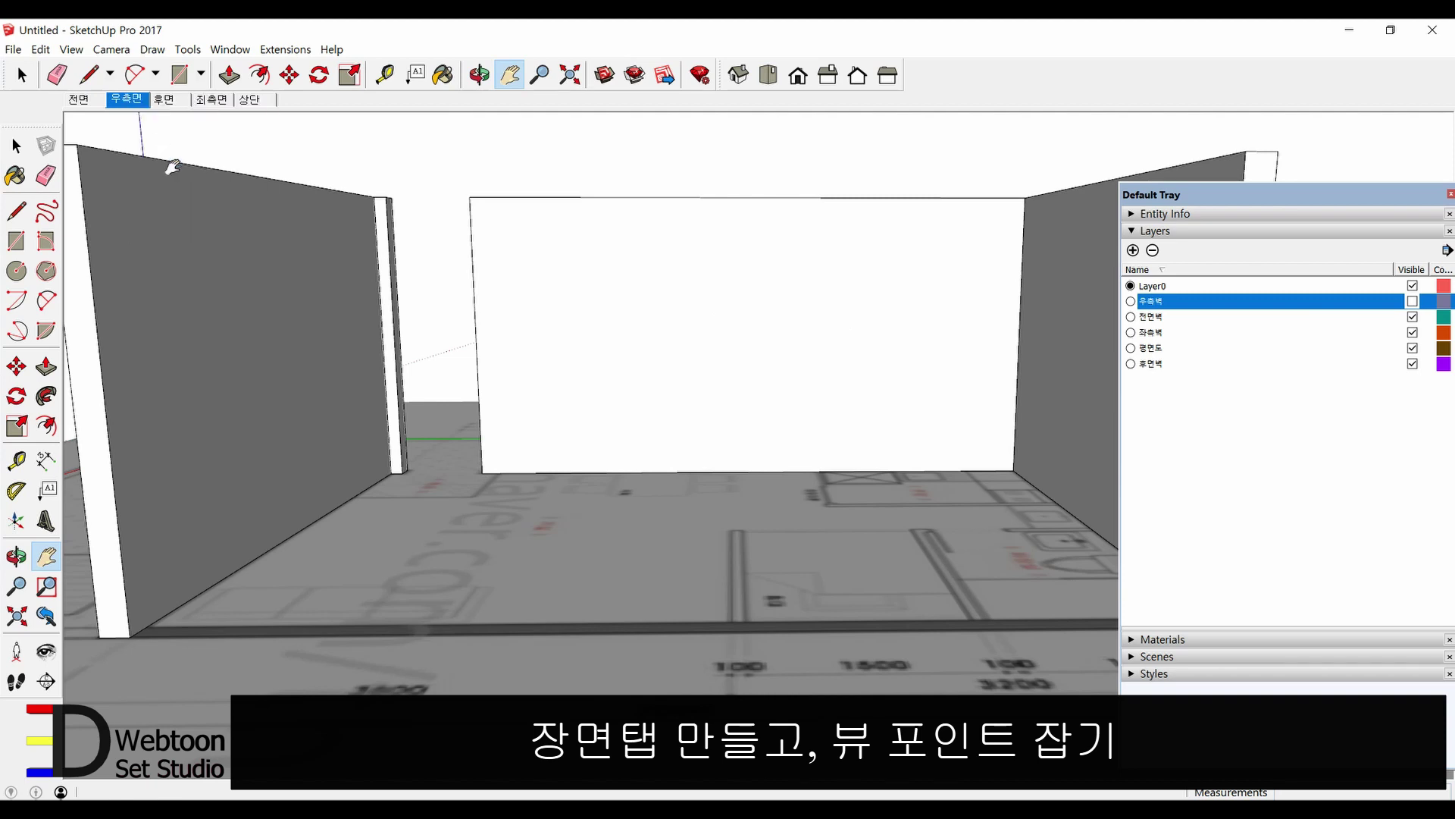
- Go to the 후면 scene and select the back wall group
click(165, 101)
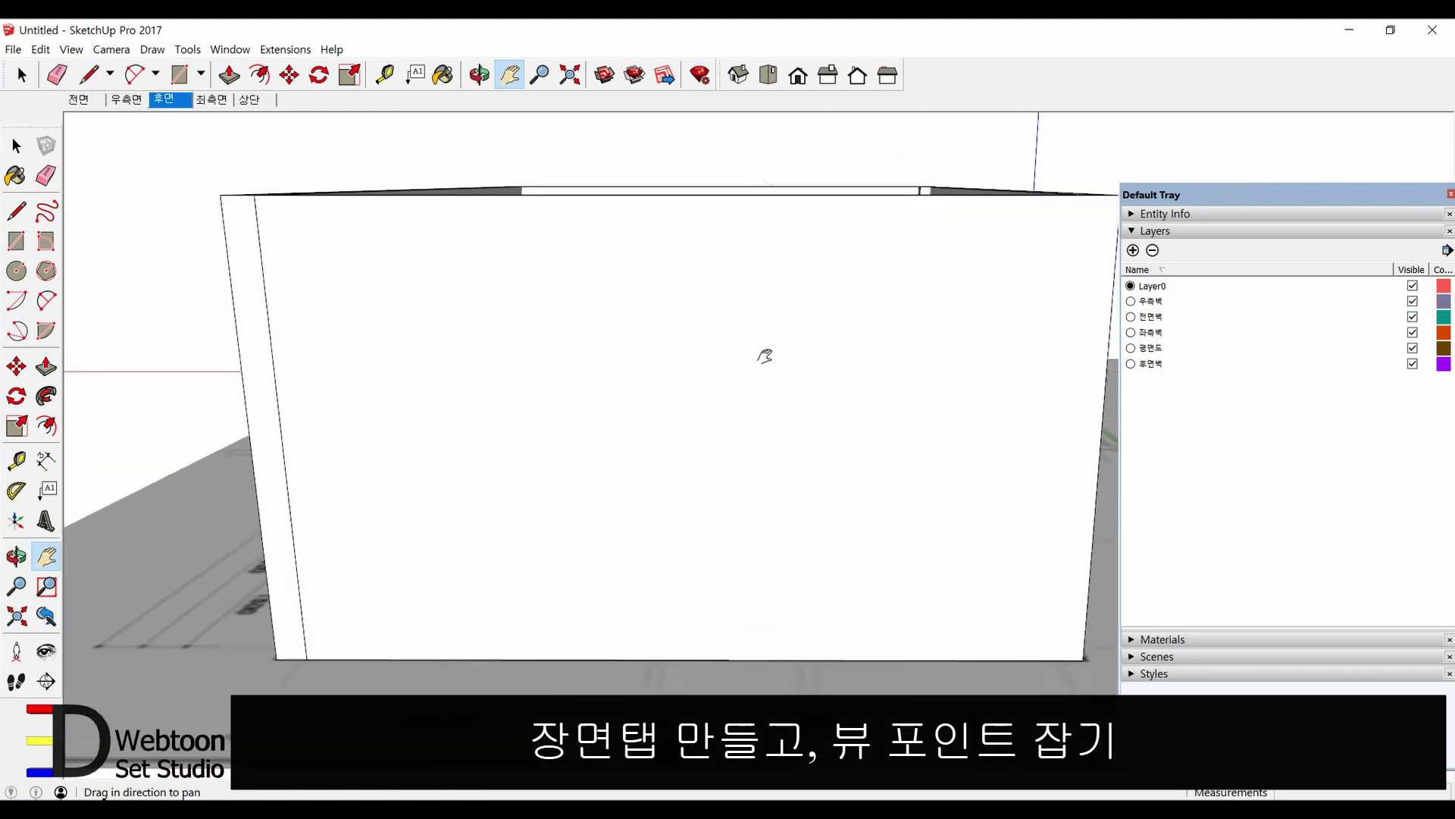
key(space)
click(754, 324)
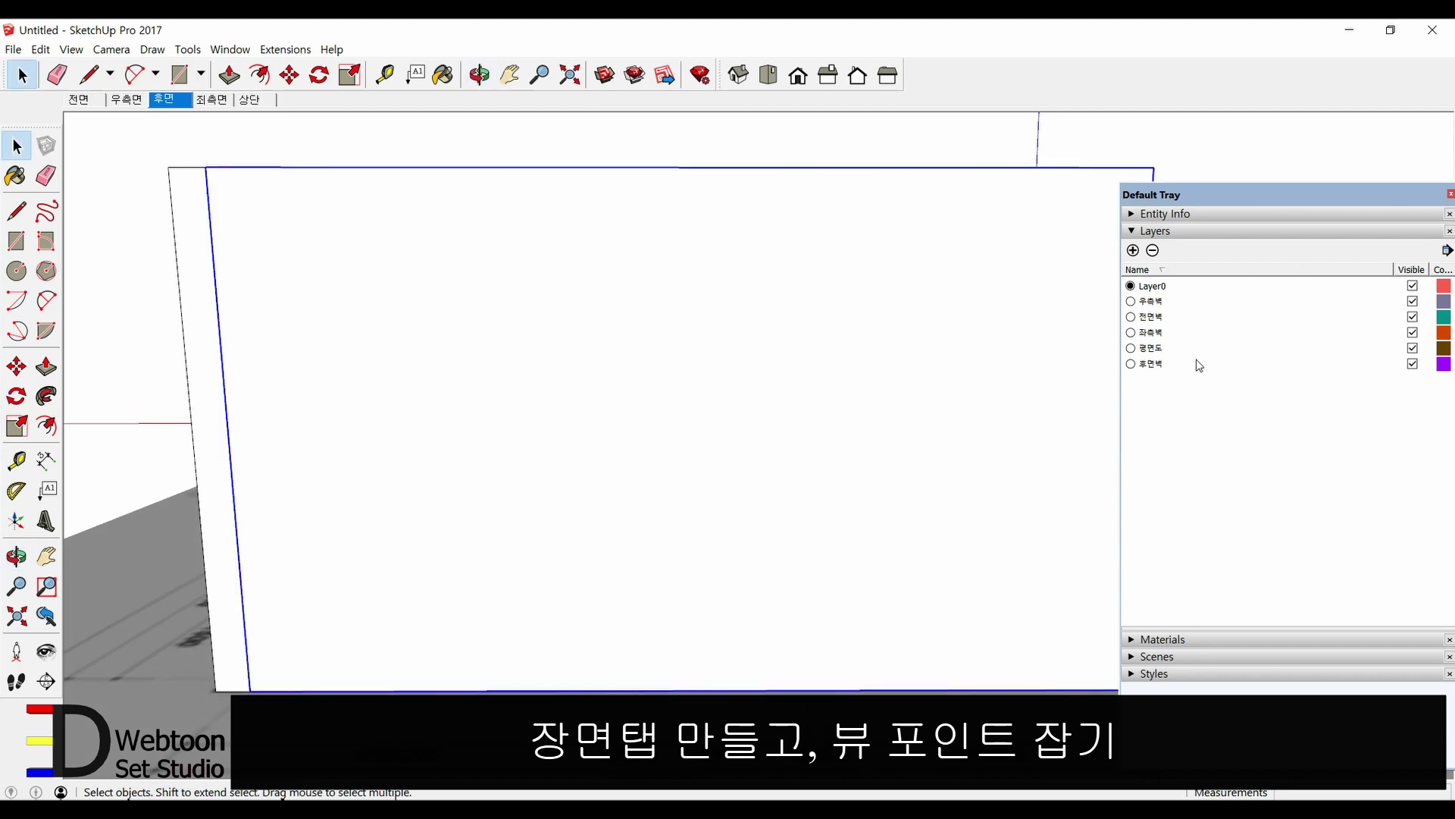
- Hide the 후면벽 layer and update the 후면 scene with the interior view
click(1413, 364)
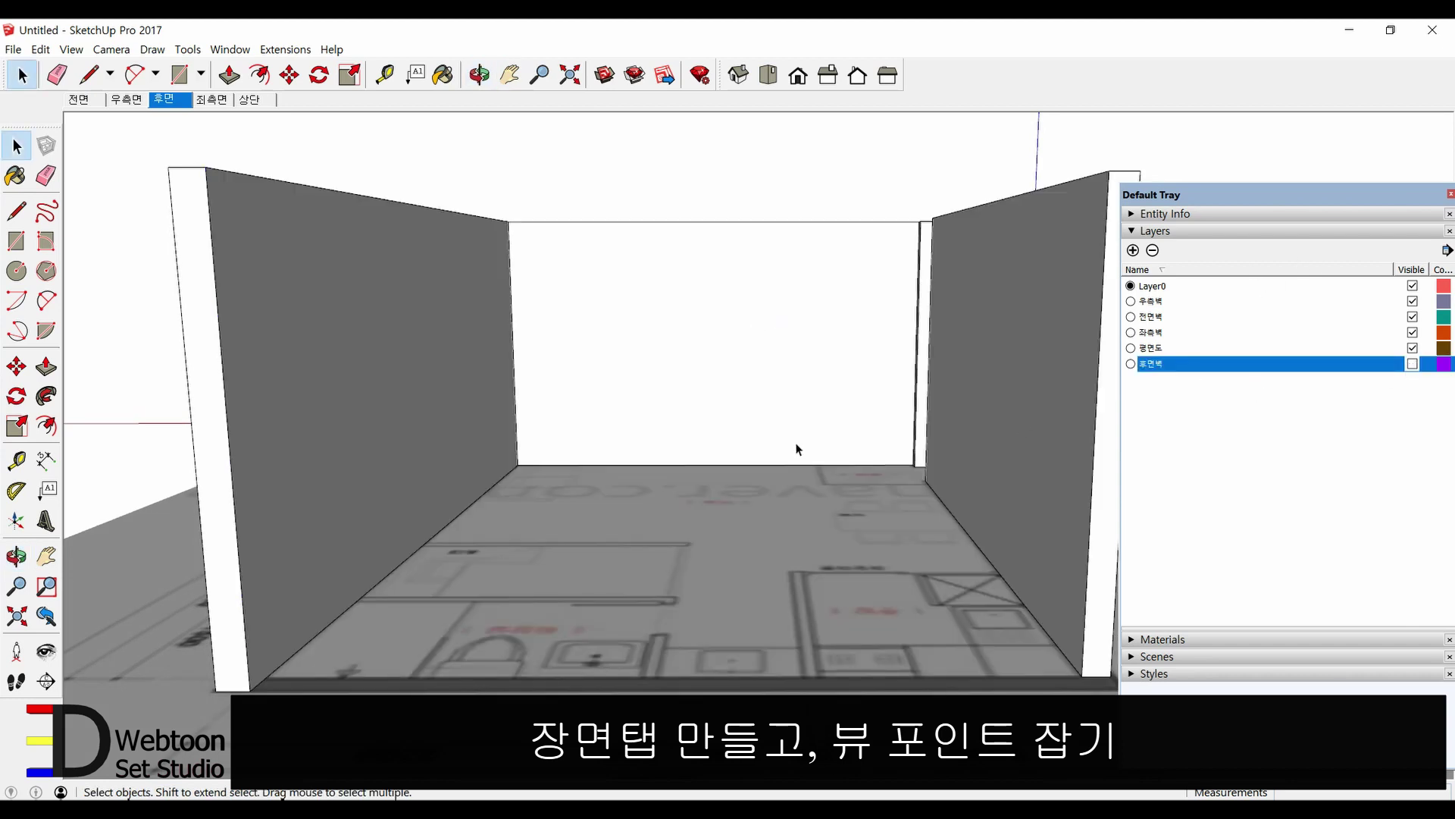
scroll(796, 443, up, 3)
scroll(796, 439, up, 1)
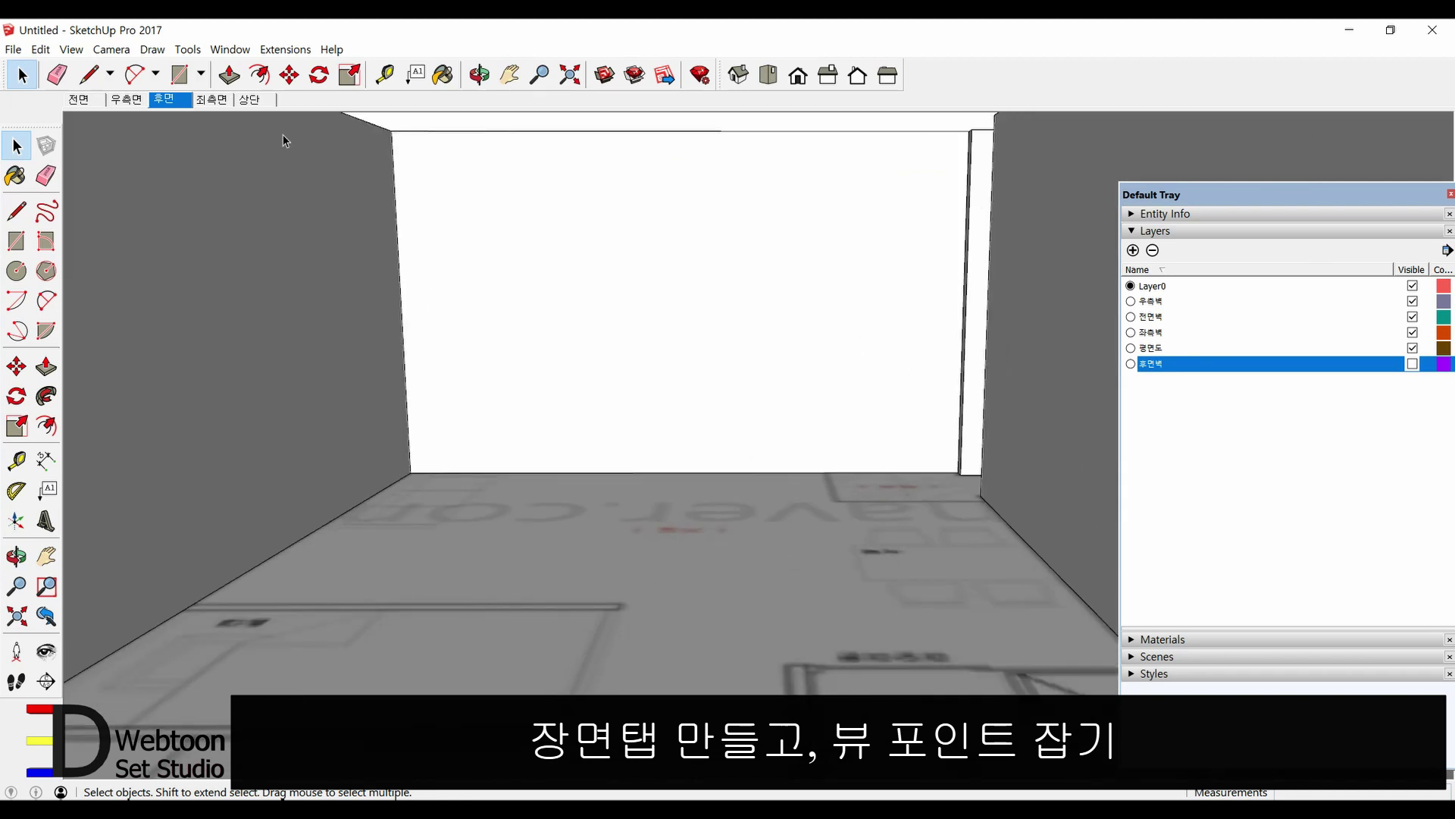
right_click(162, 106)
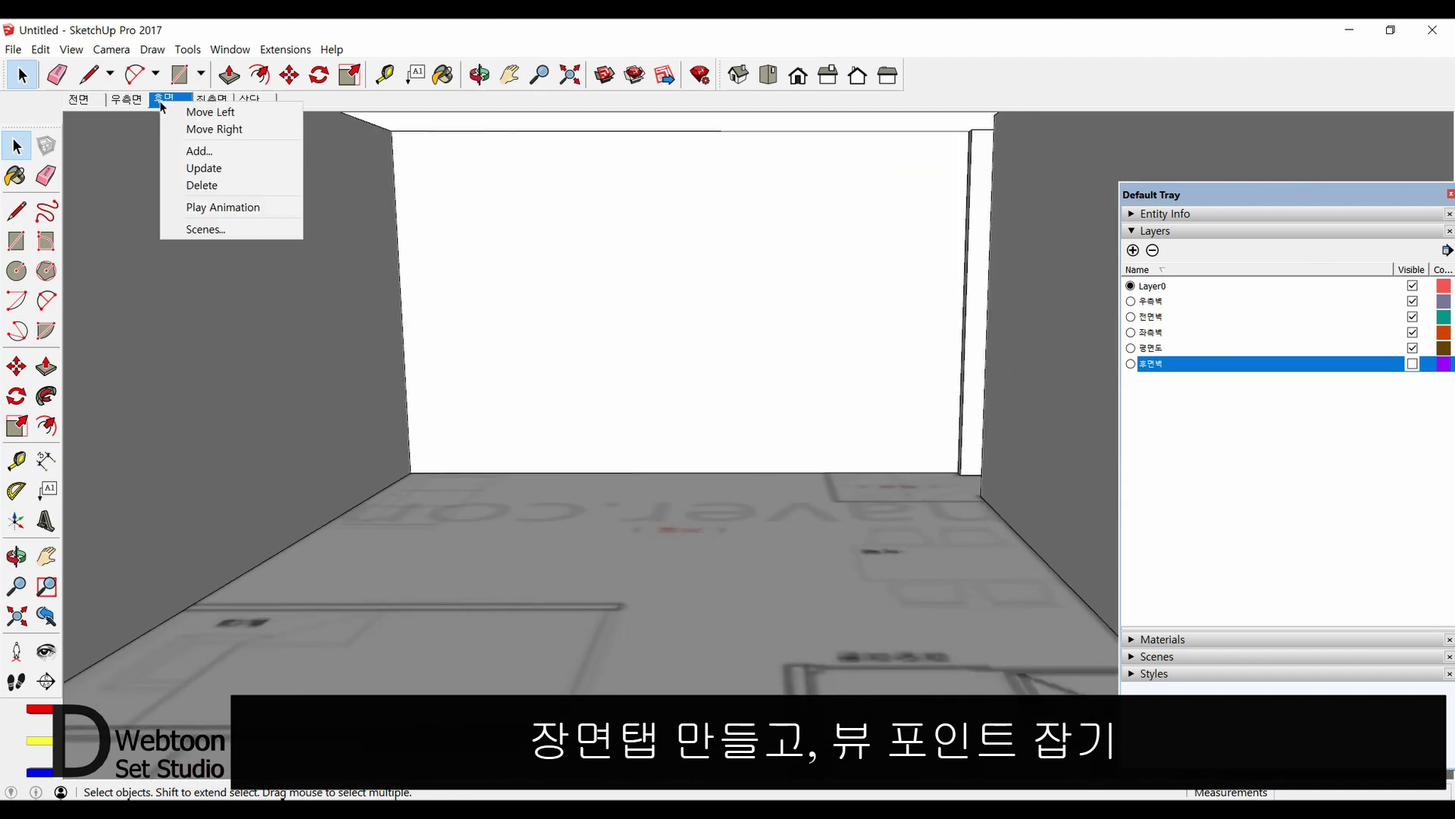
click(195, 168)
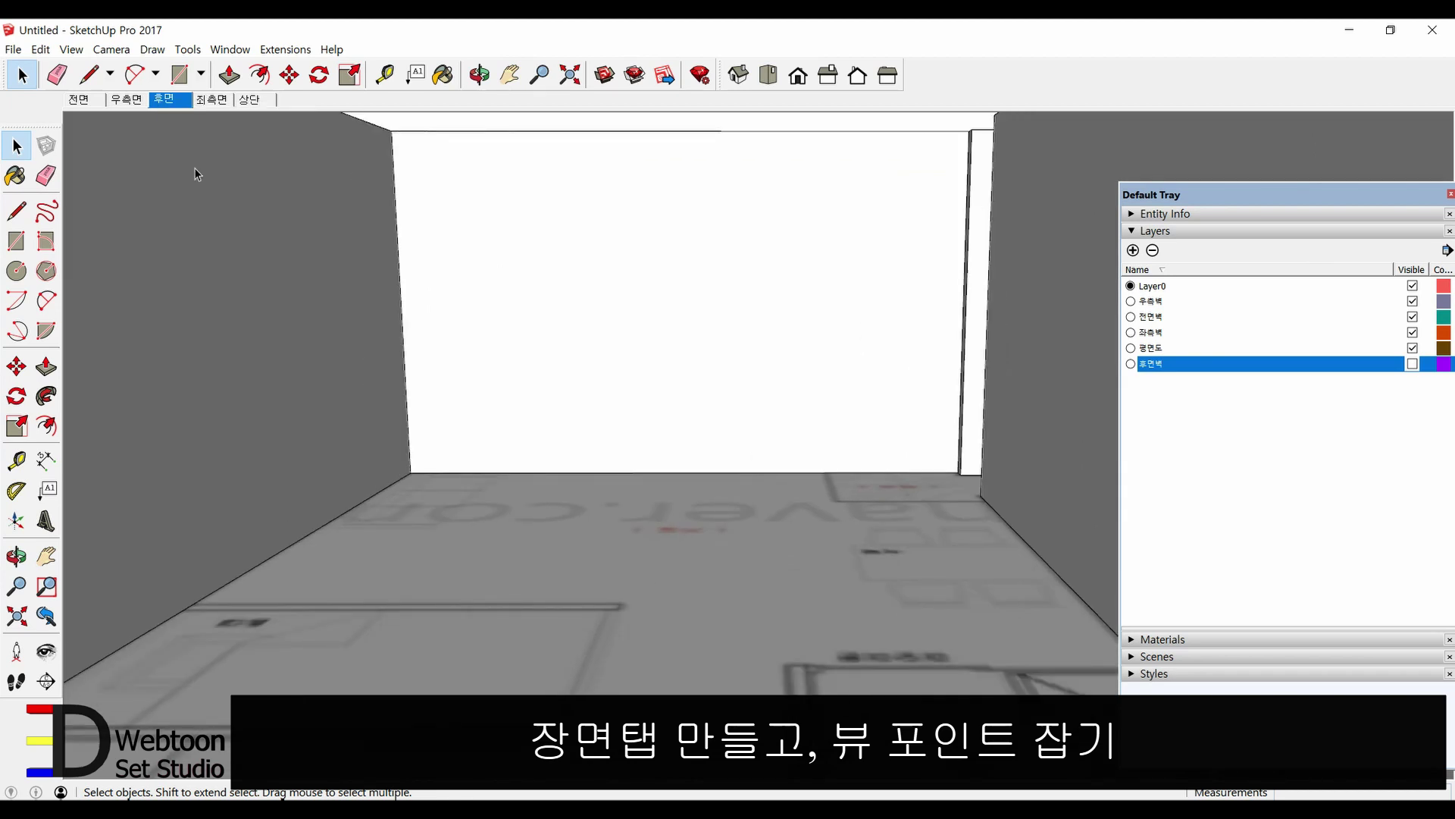
- In 좌측면, hide the 좌측벽 layer, orbit inside and update the scene; then show 상단
click(213, 104)
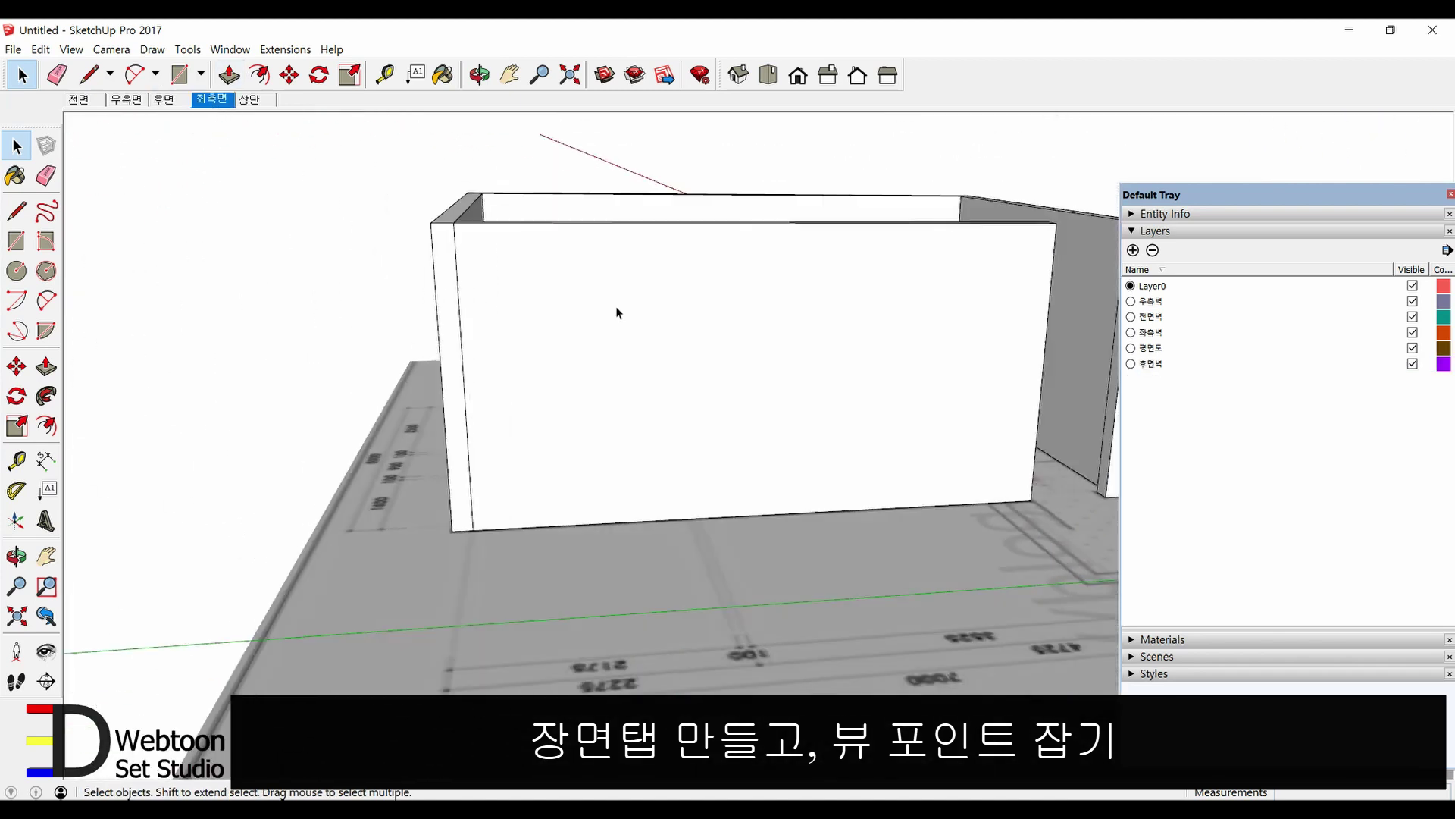
scroll(790, 339, up, 3)
scroll(771, 340, down, 1)
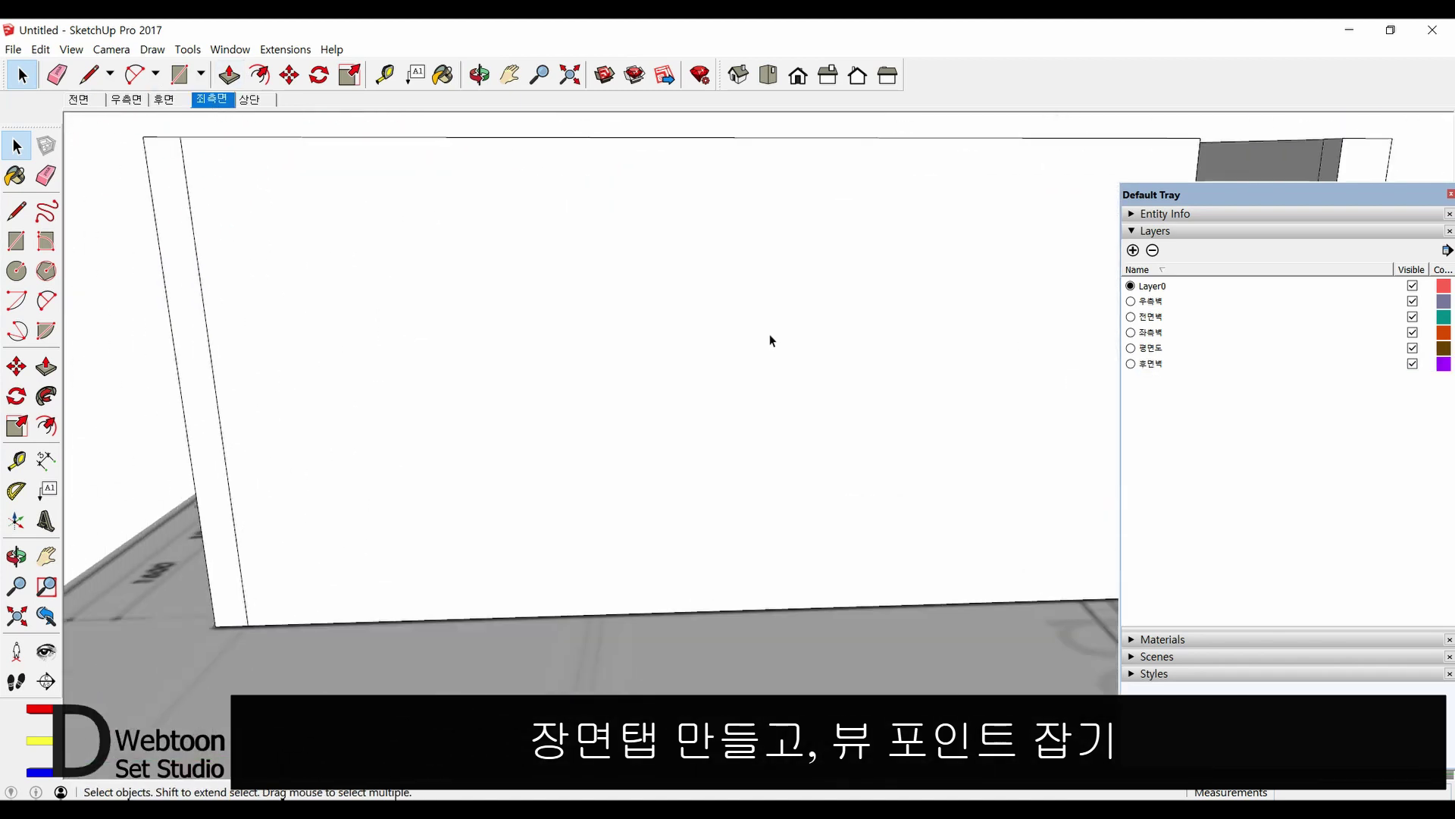
mouse_move(740, 299)
middle_down()
mouse_move(731, 370)
mouse_move(727, 312)
middle_up()
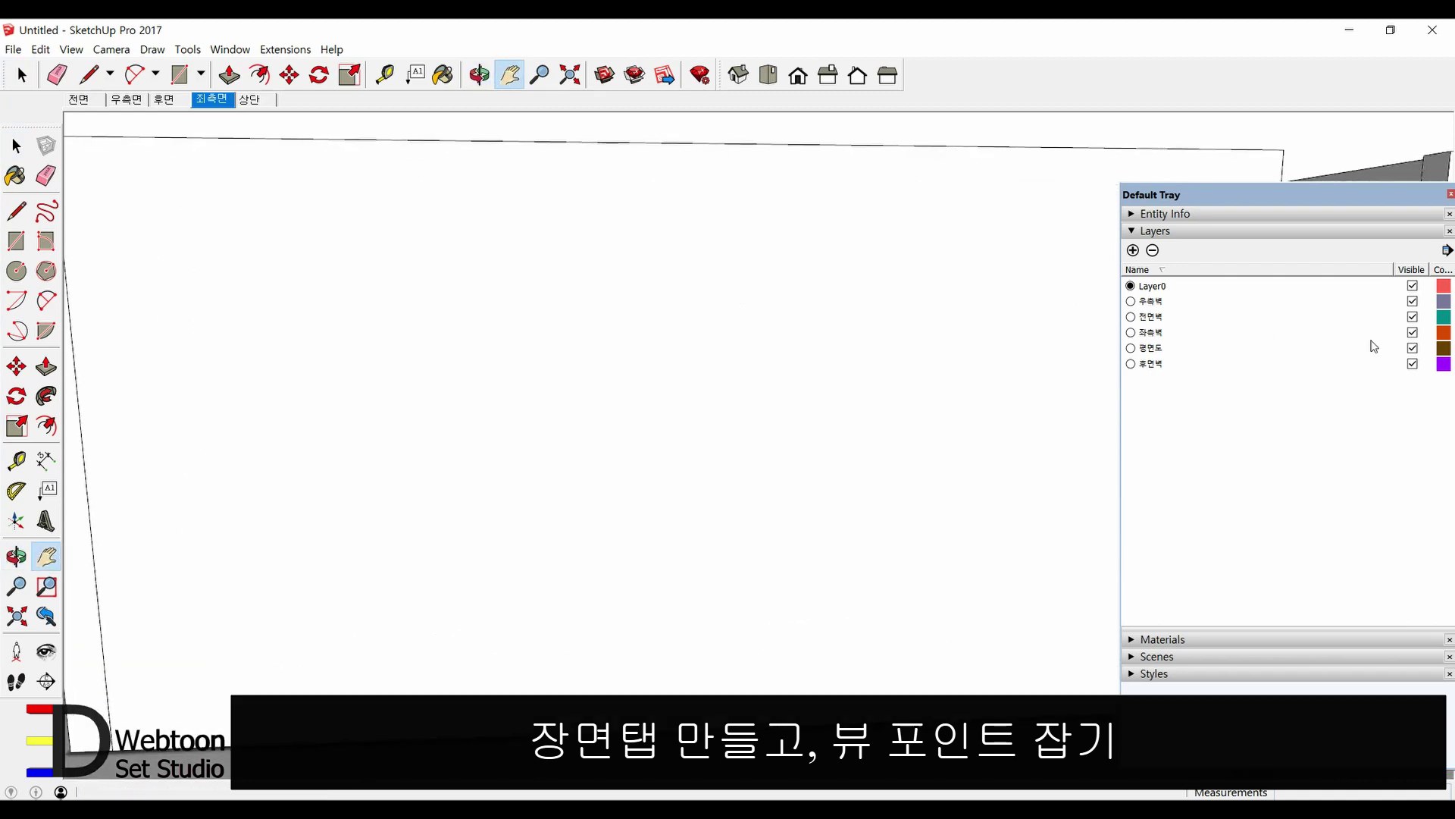
click(1413, 334)
middle_drag(543, 264, 546, 288)
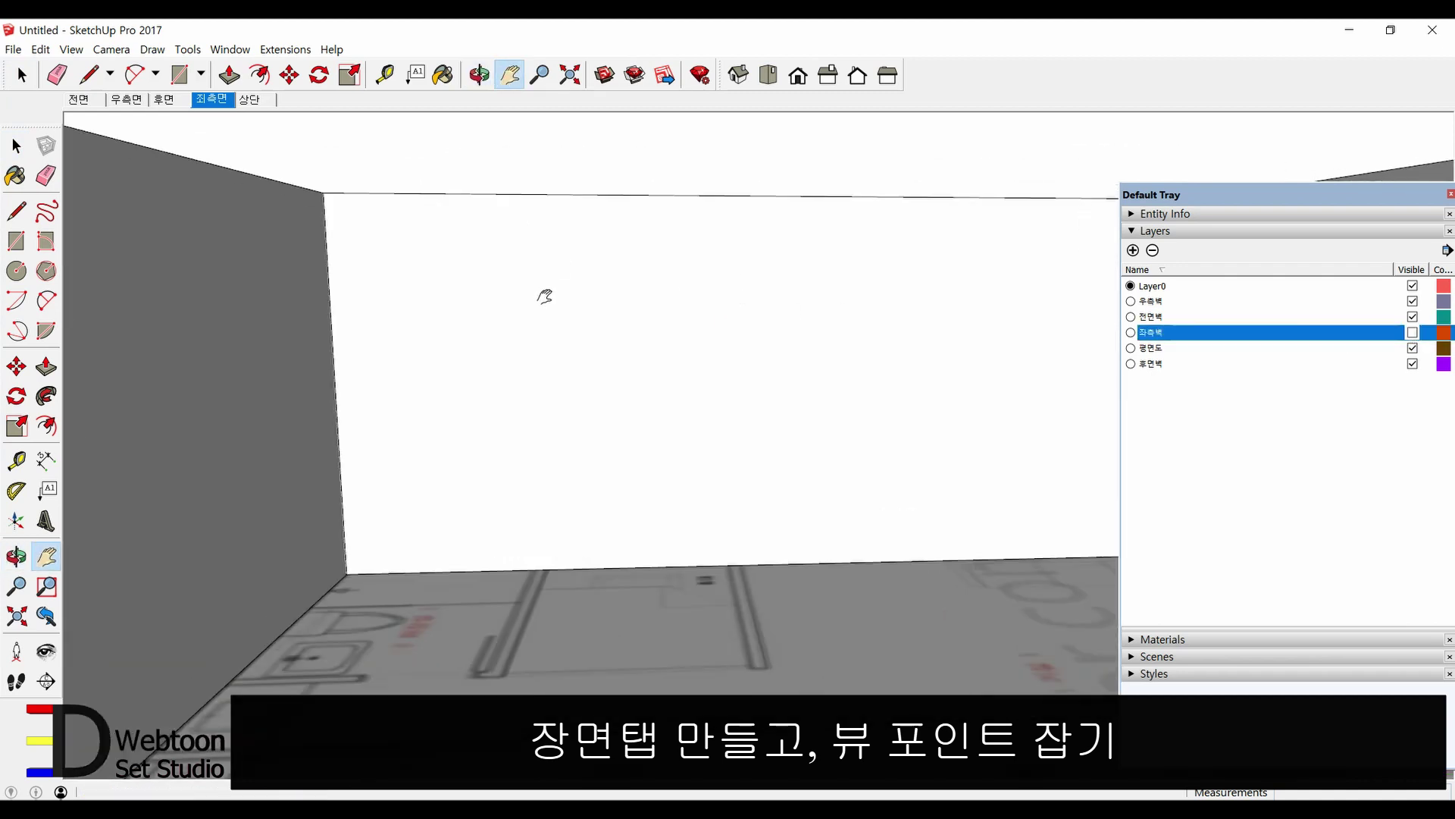
right_click(218, 103)
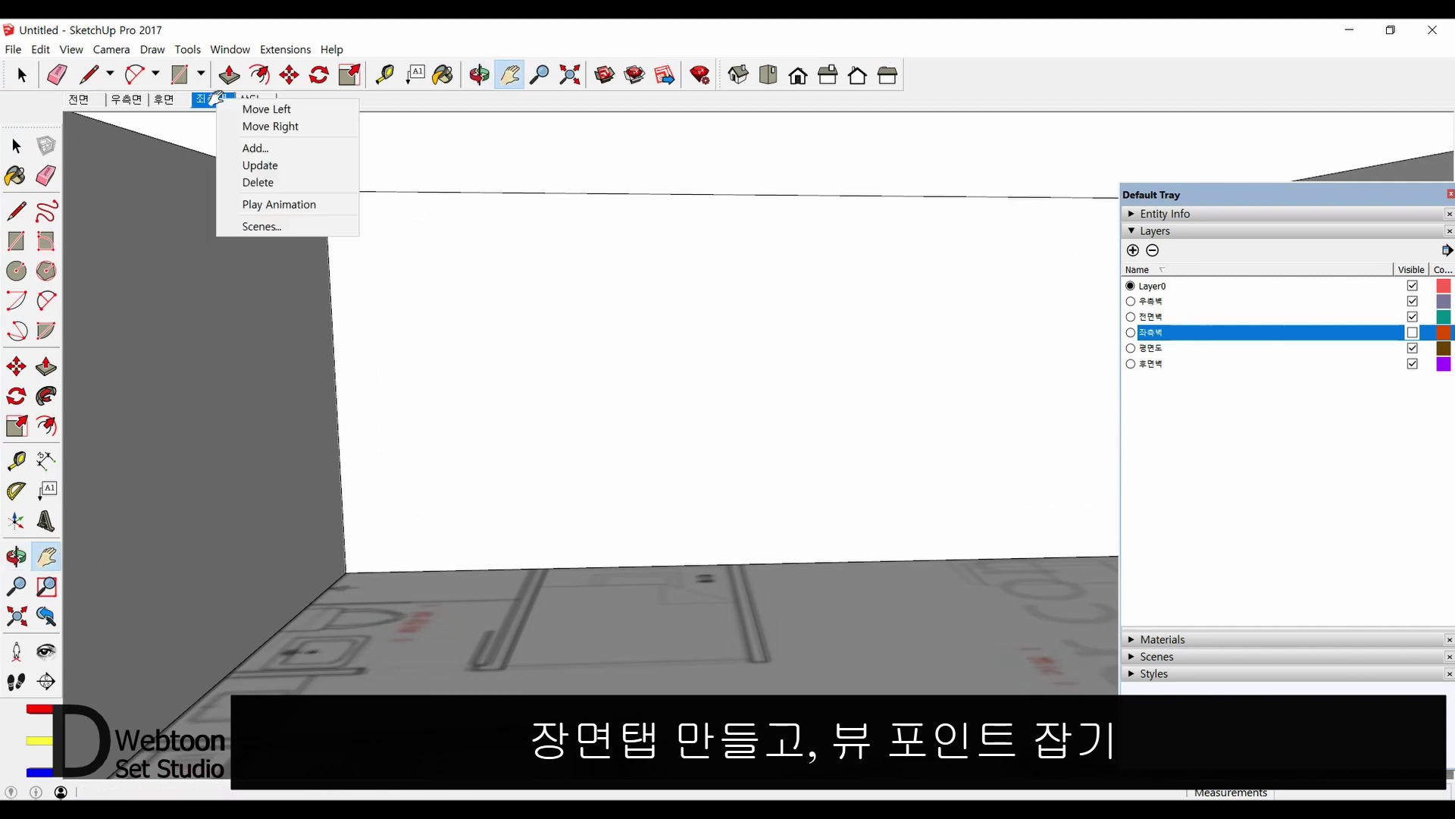
click(256, 165)
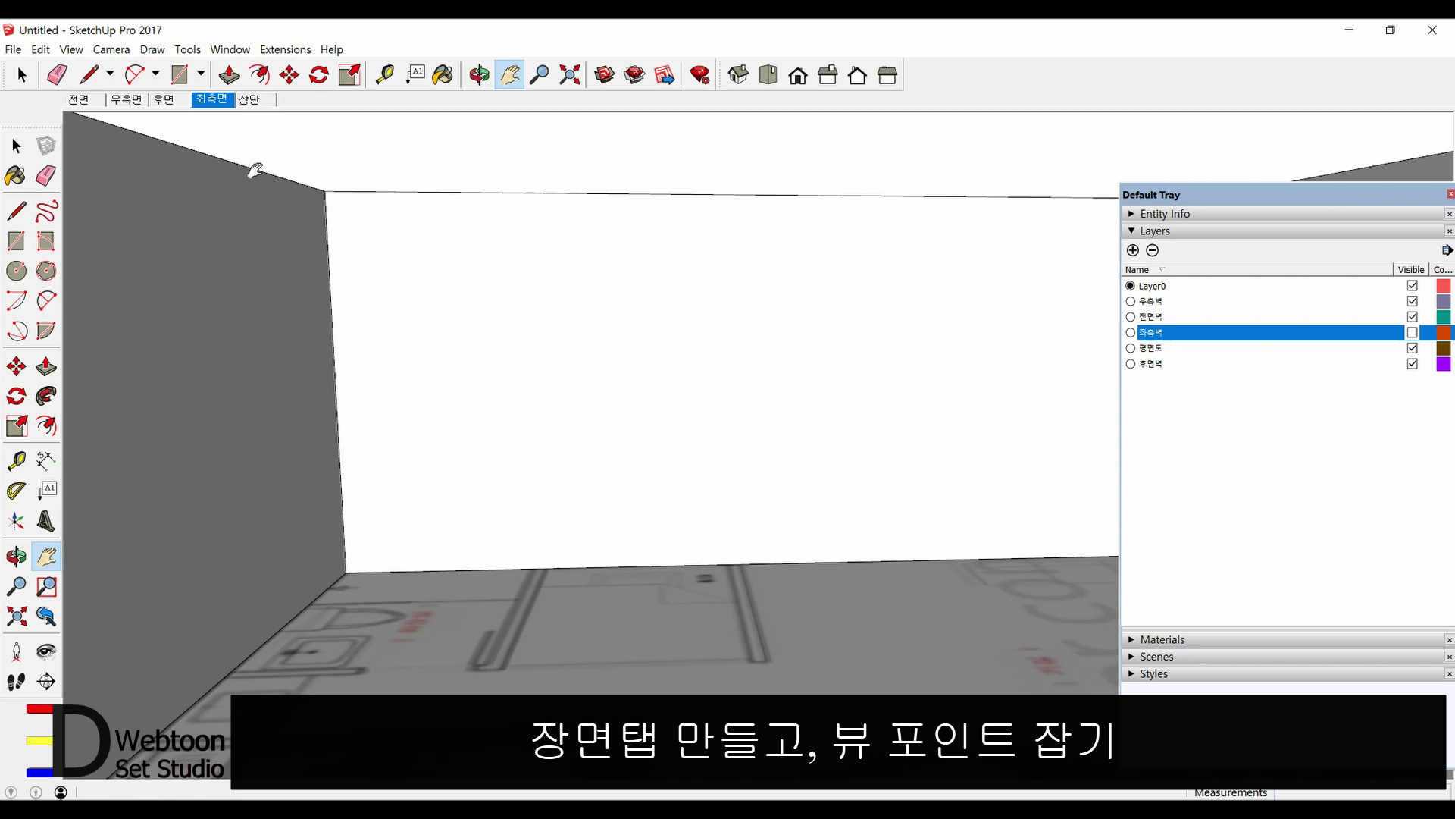
click(253, 100)
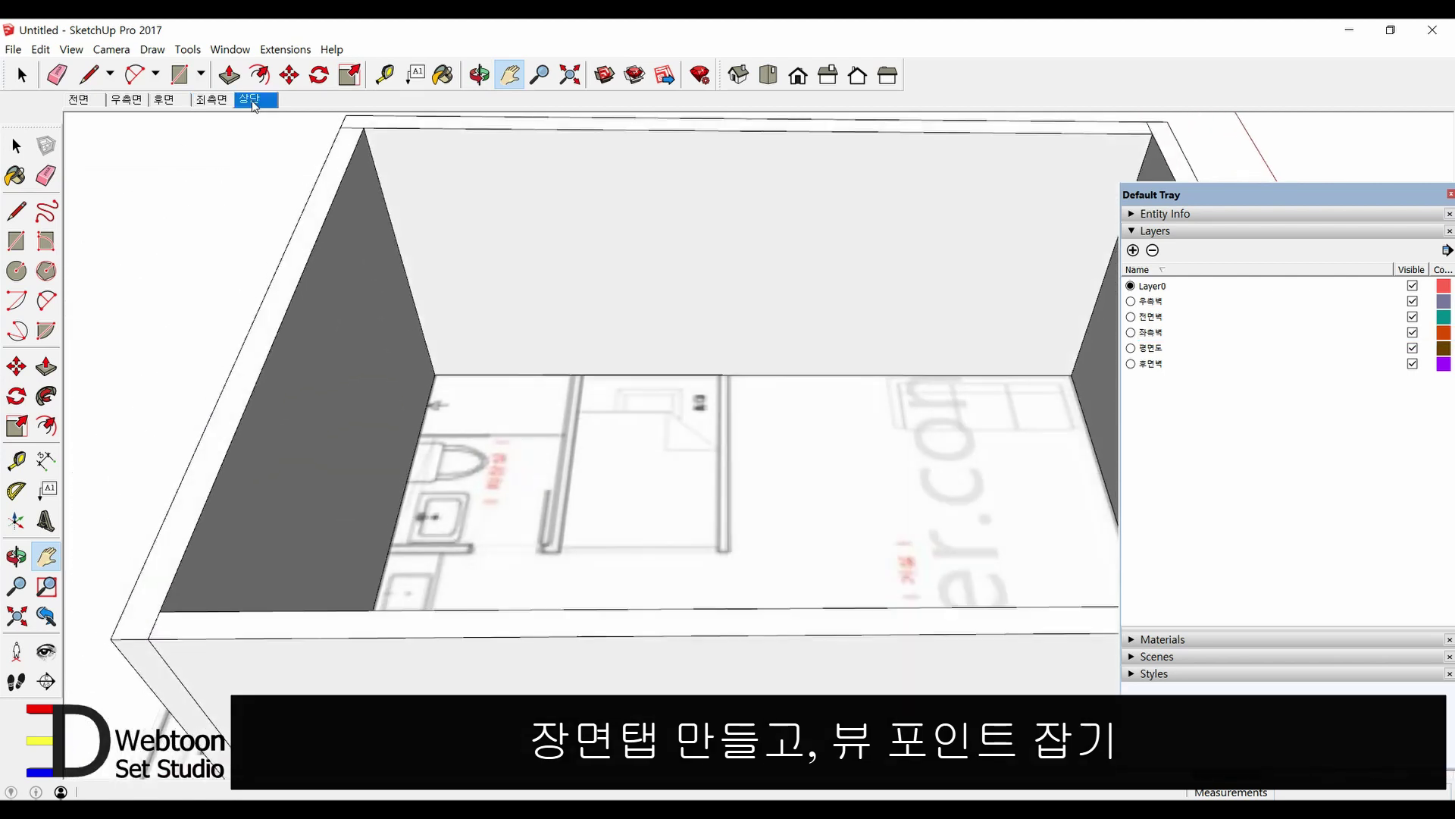
- Cycle through 전면, 우측면, 후면 and 좌측면 to check each interior view, ending on 상단
click(80, 100)
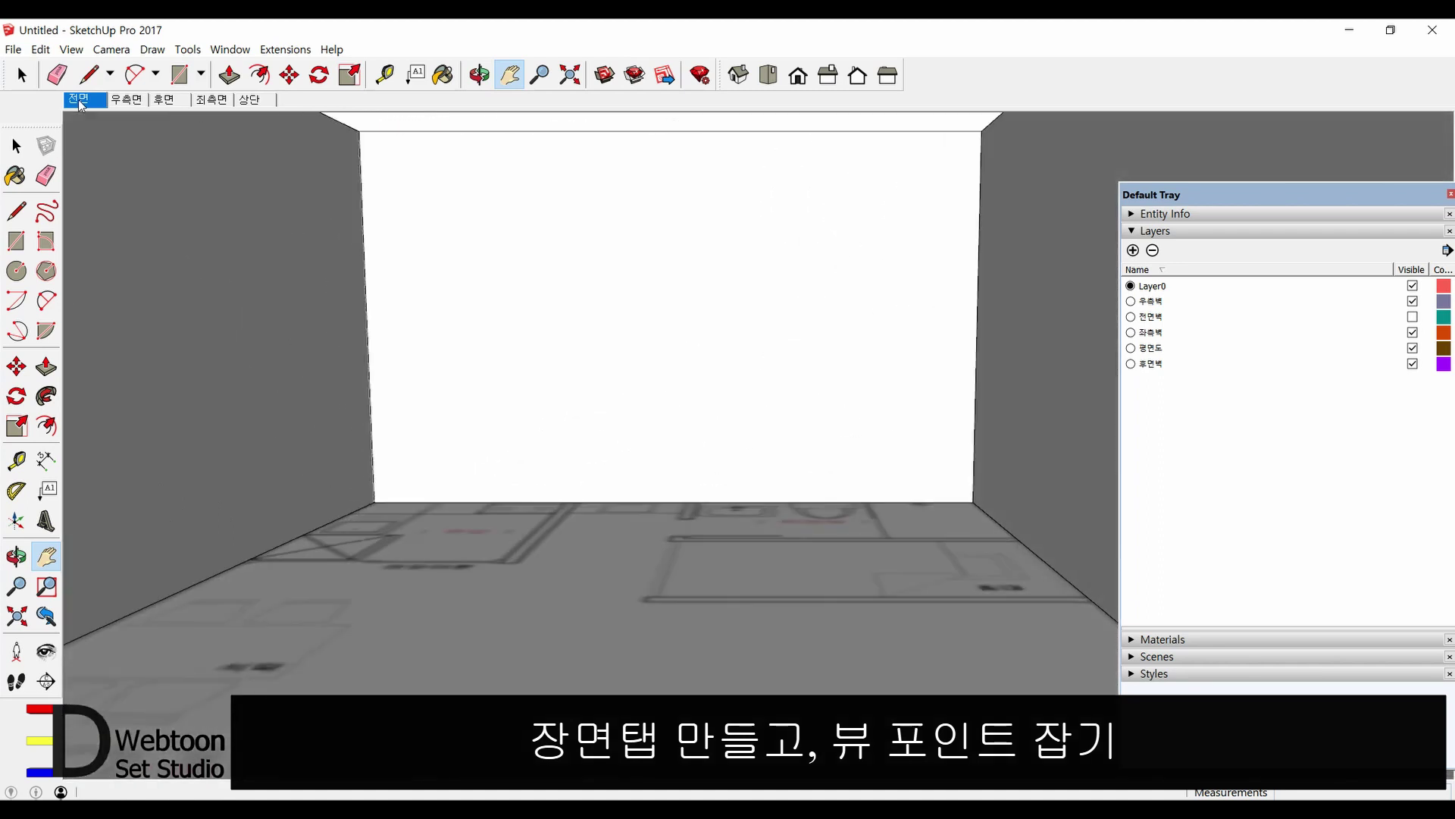
click(123, 102)
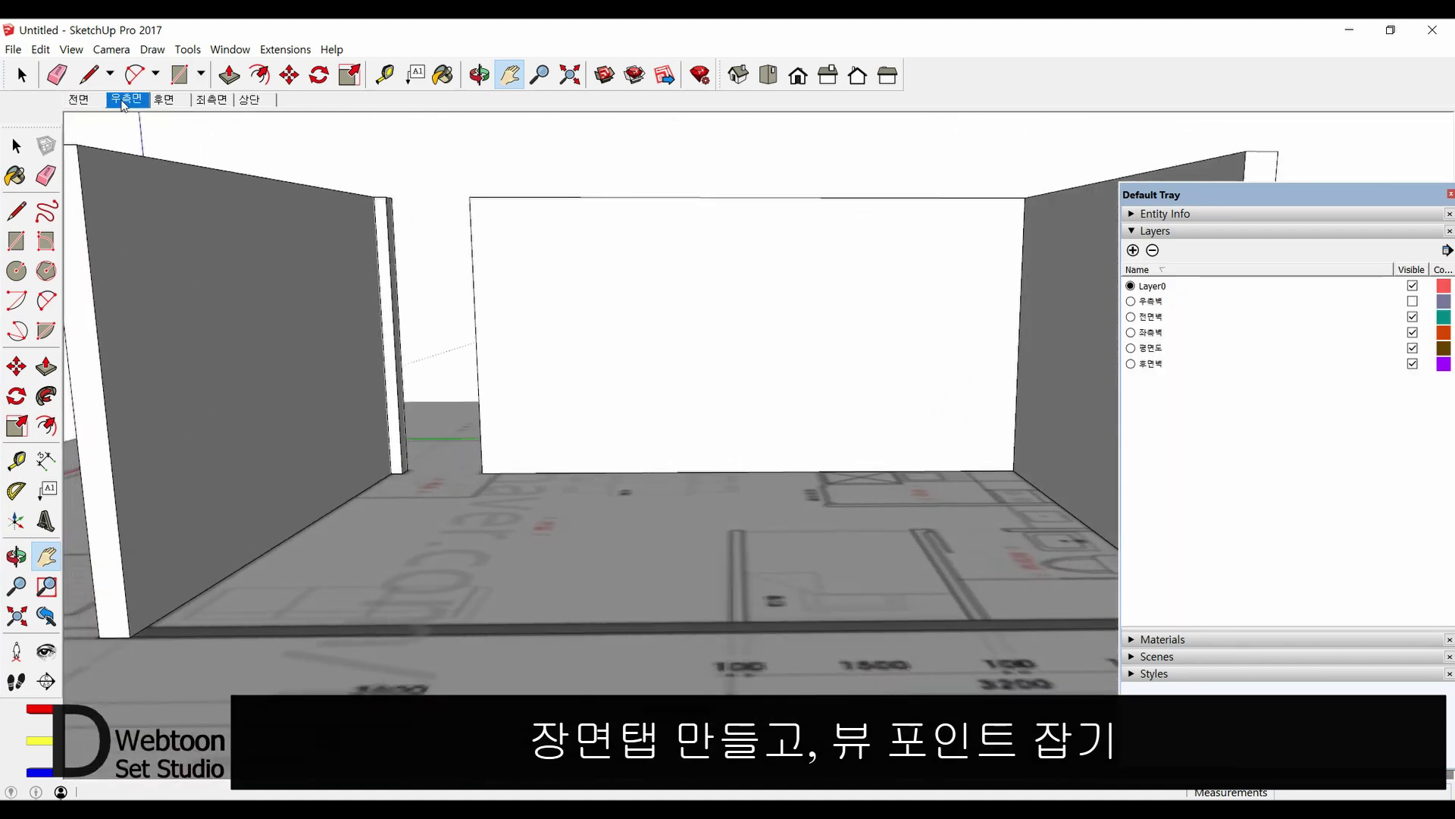
click(166, 102)
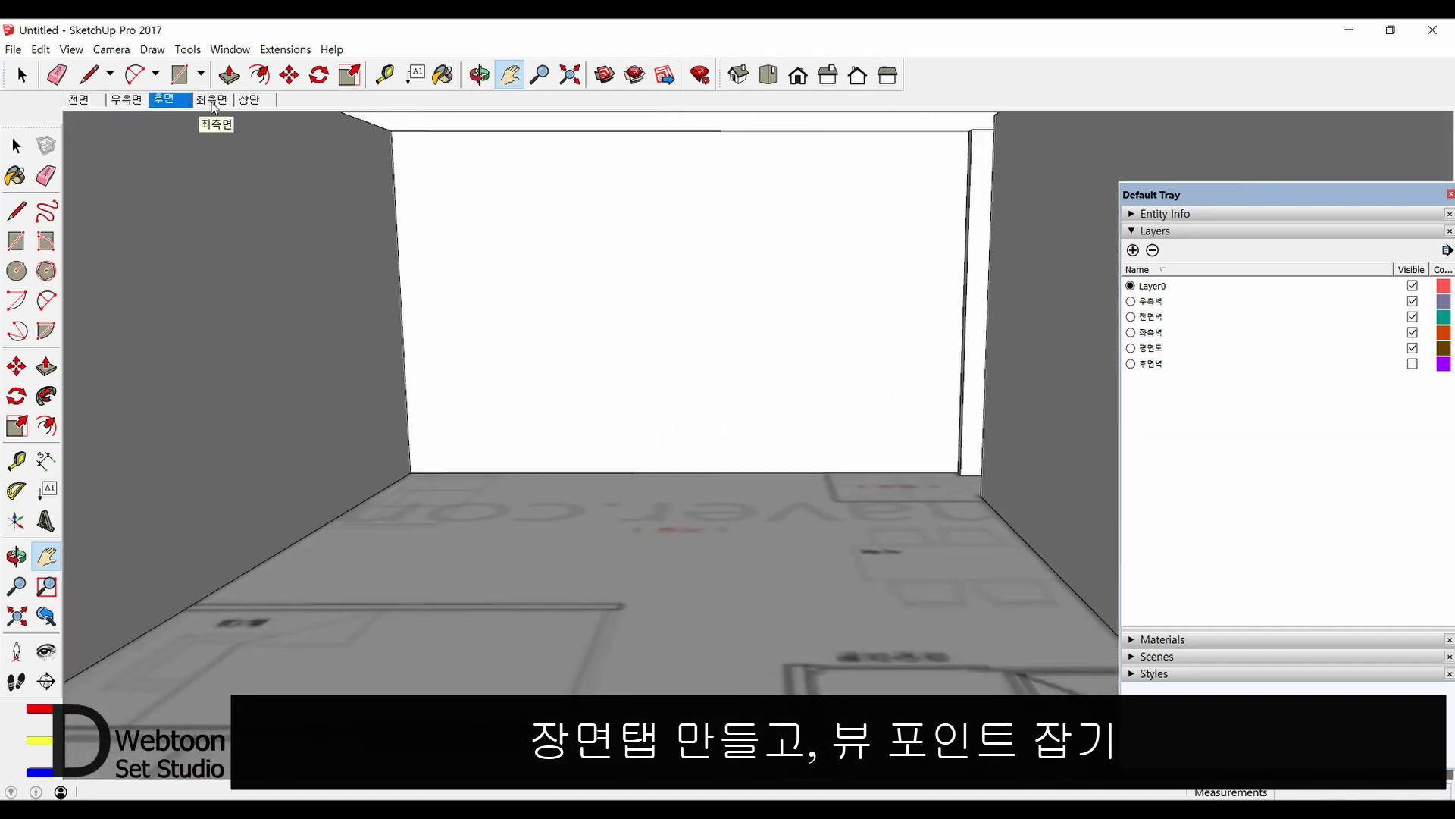
click(214, 101)
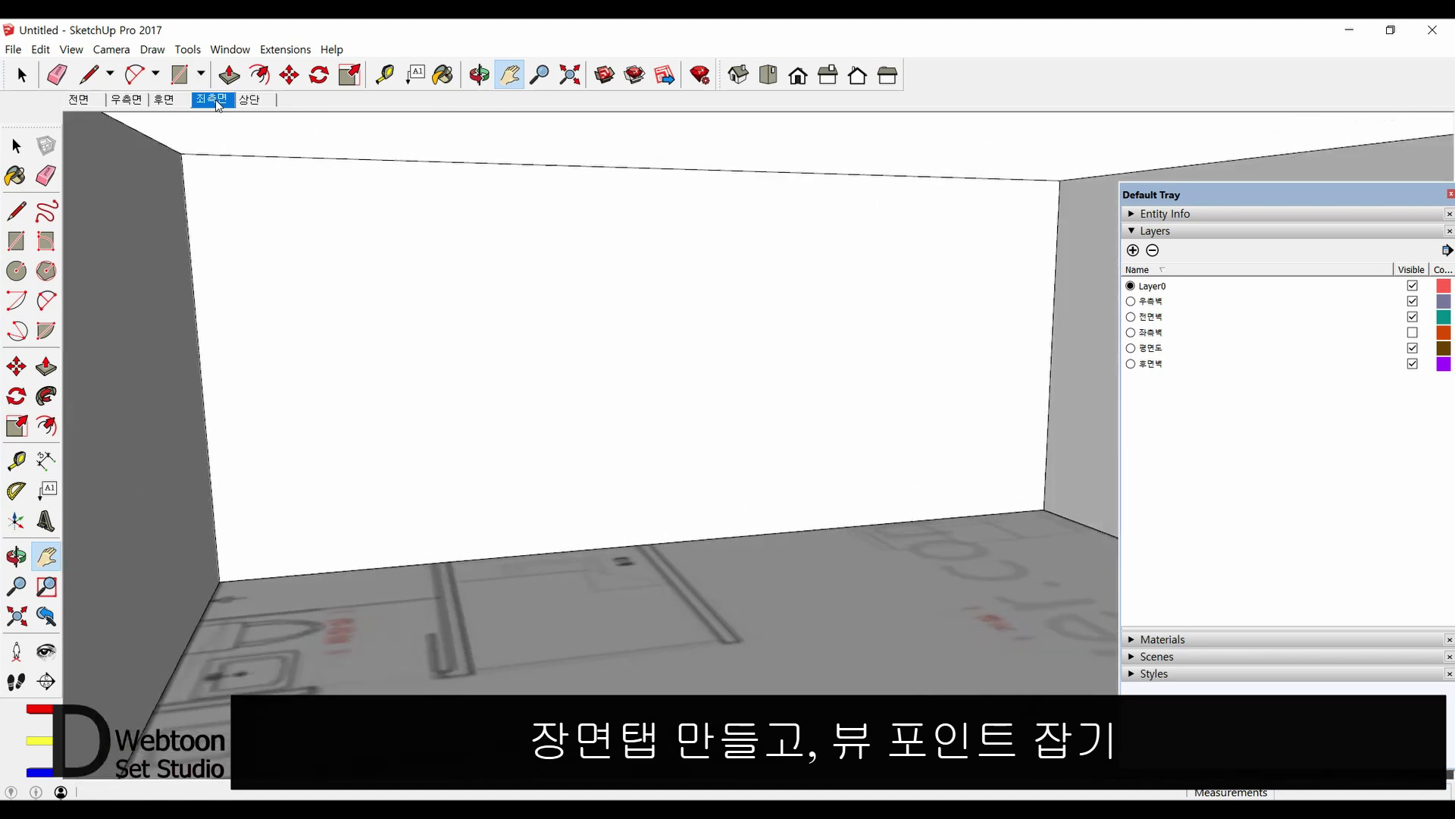
click(253, 101)
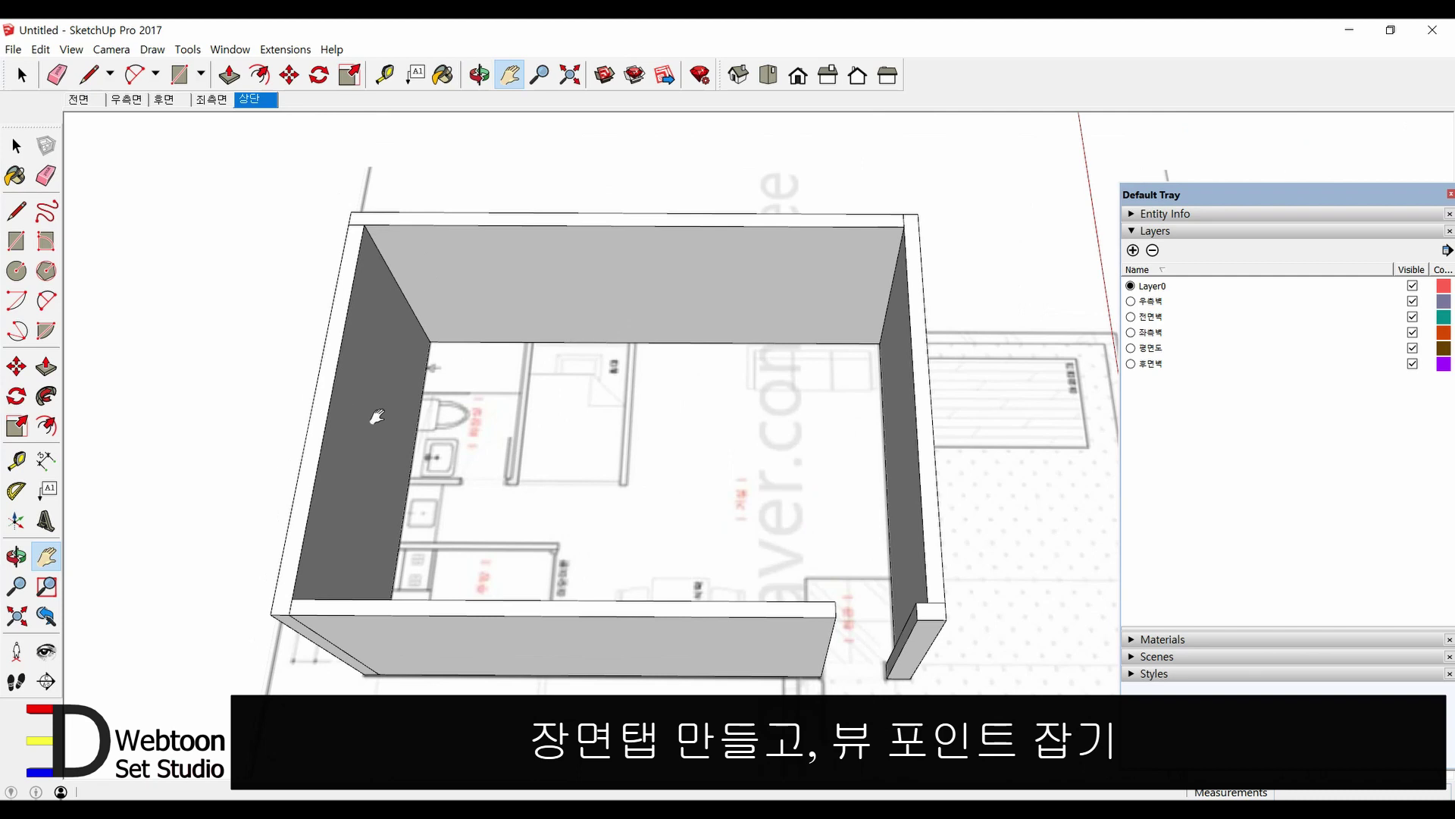
- Draw a rectangle across the wall tops covering the whole room
key(r)
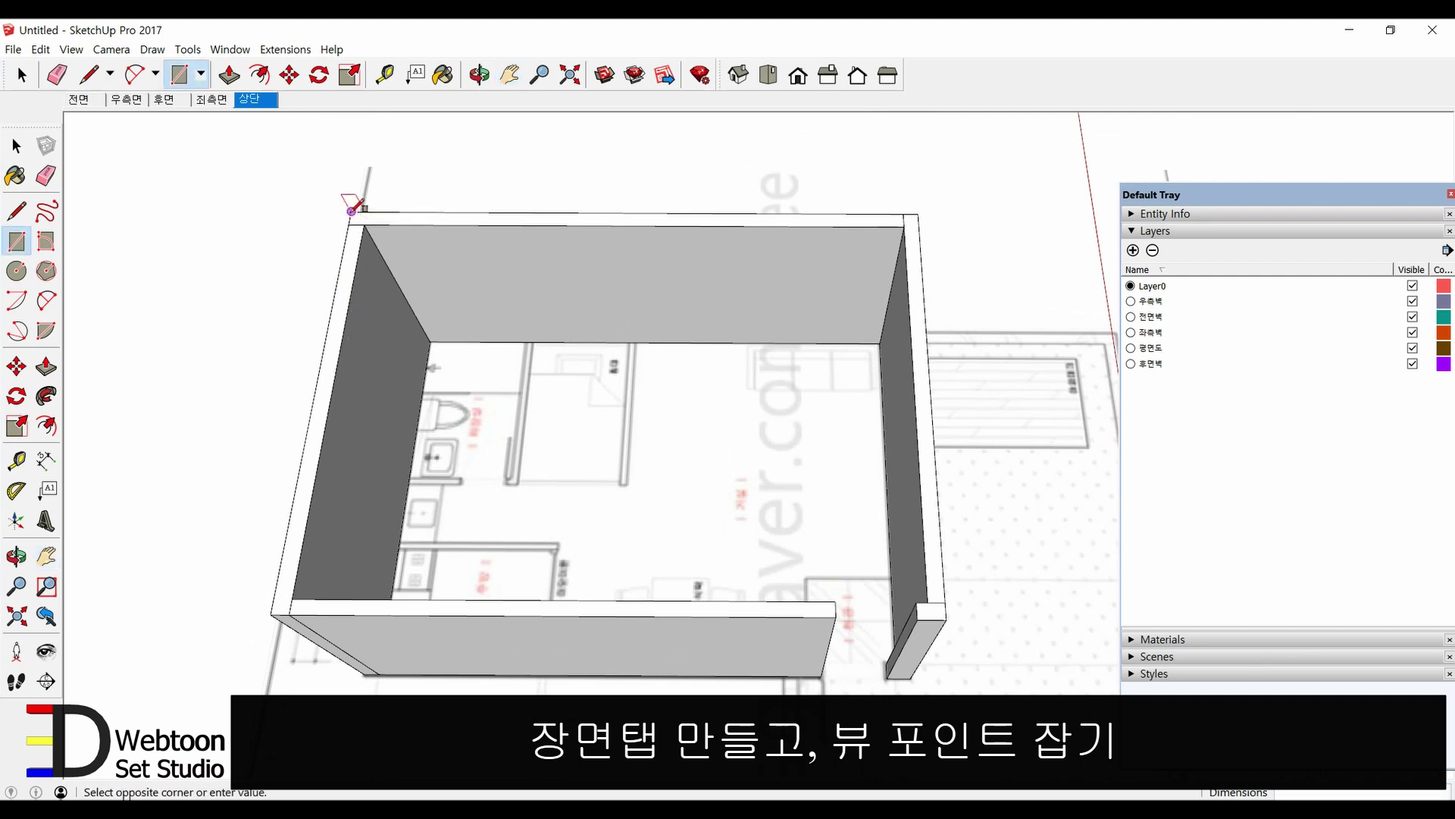
click(351, 211)
click(945, 619)
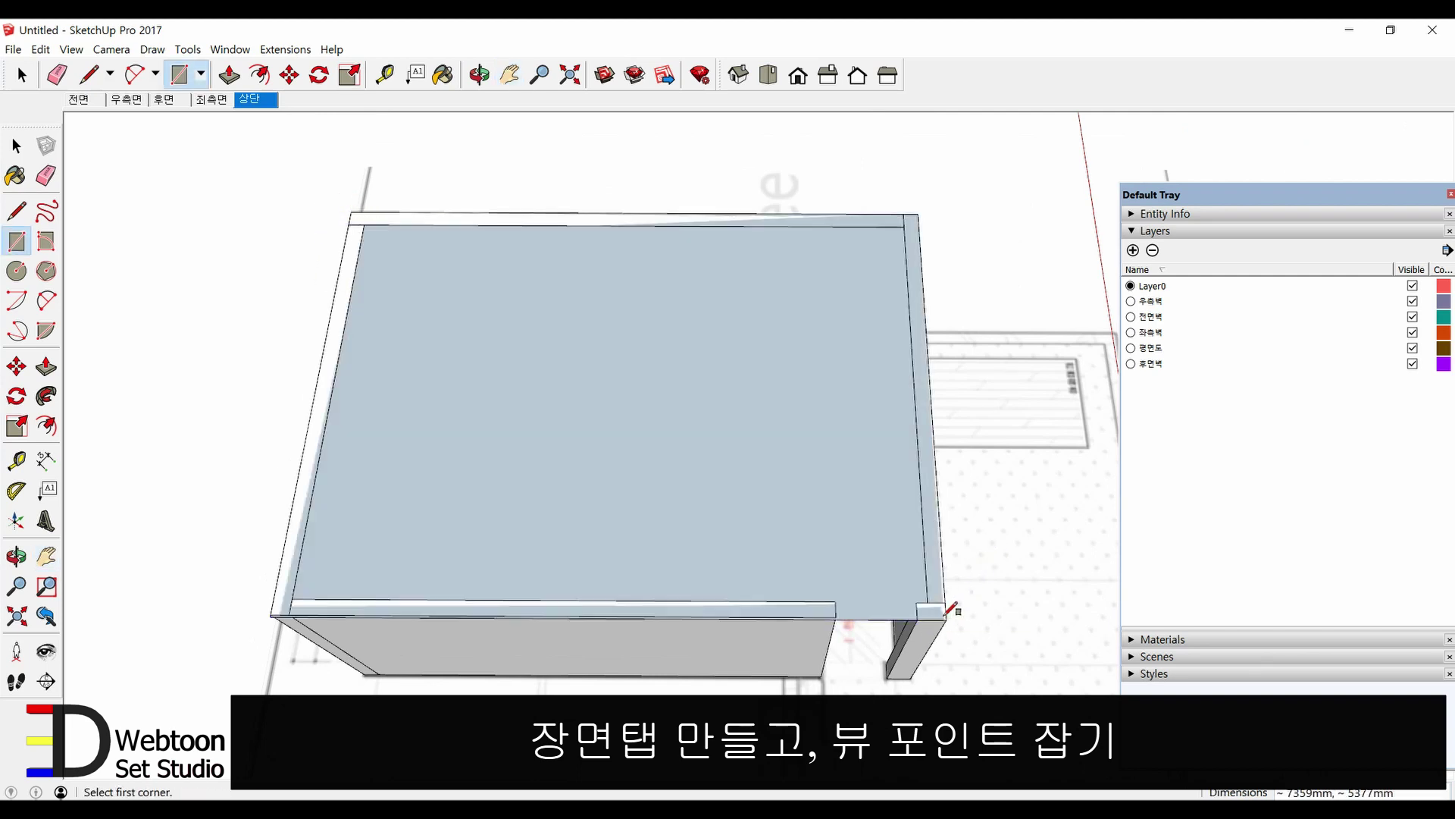
key(space)
click(730, 604)
middle_drag(730, 604, 708, 376)
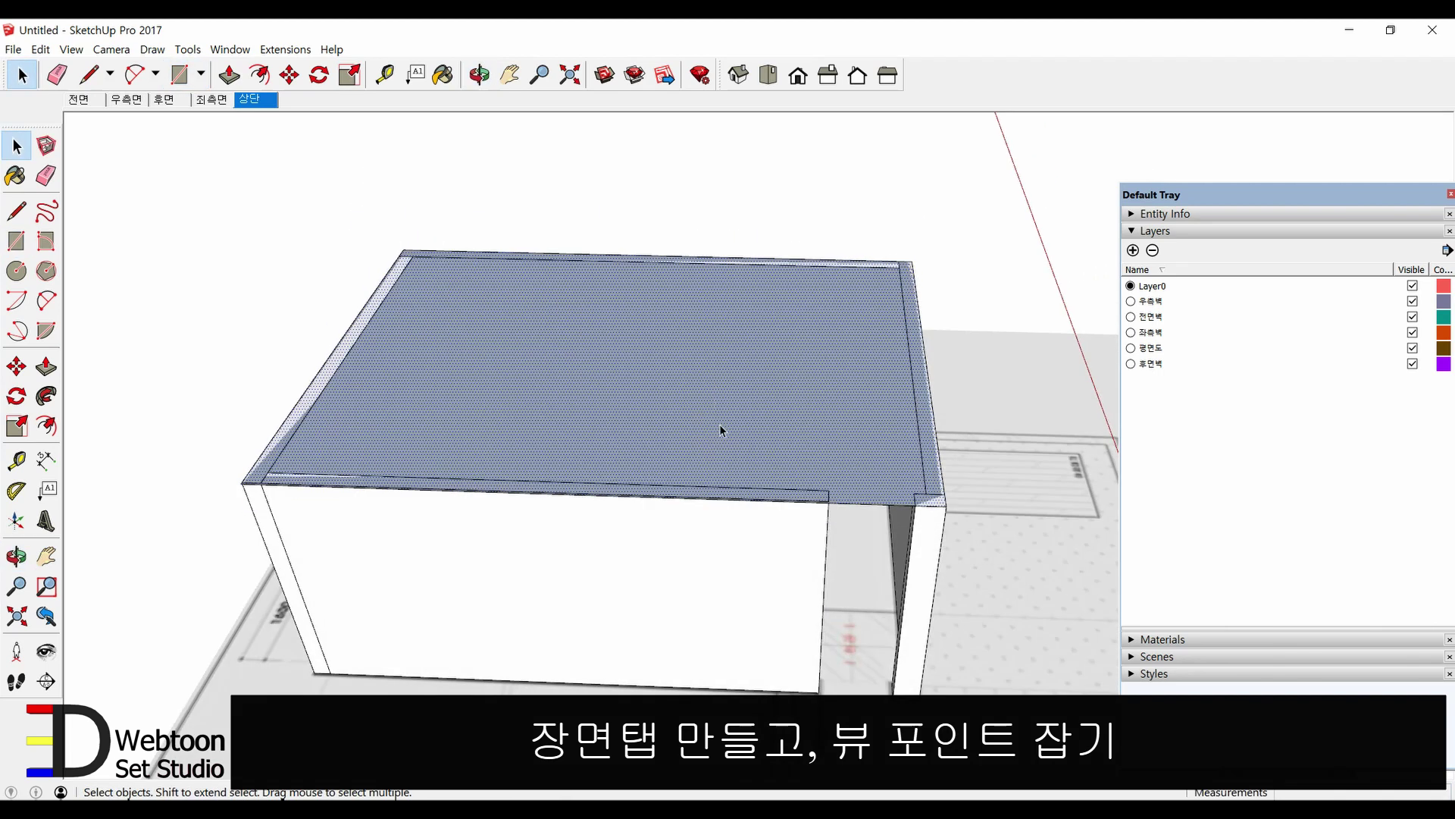
- Push/Pull the roof face up 2 into a thin slab and select the entire slab
key(p)
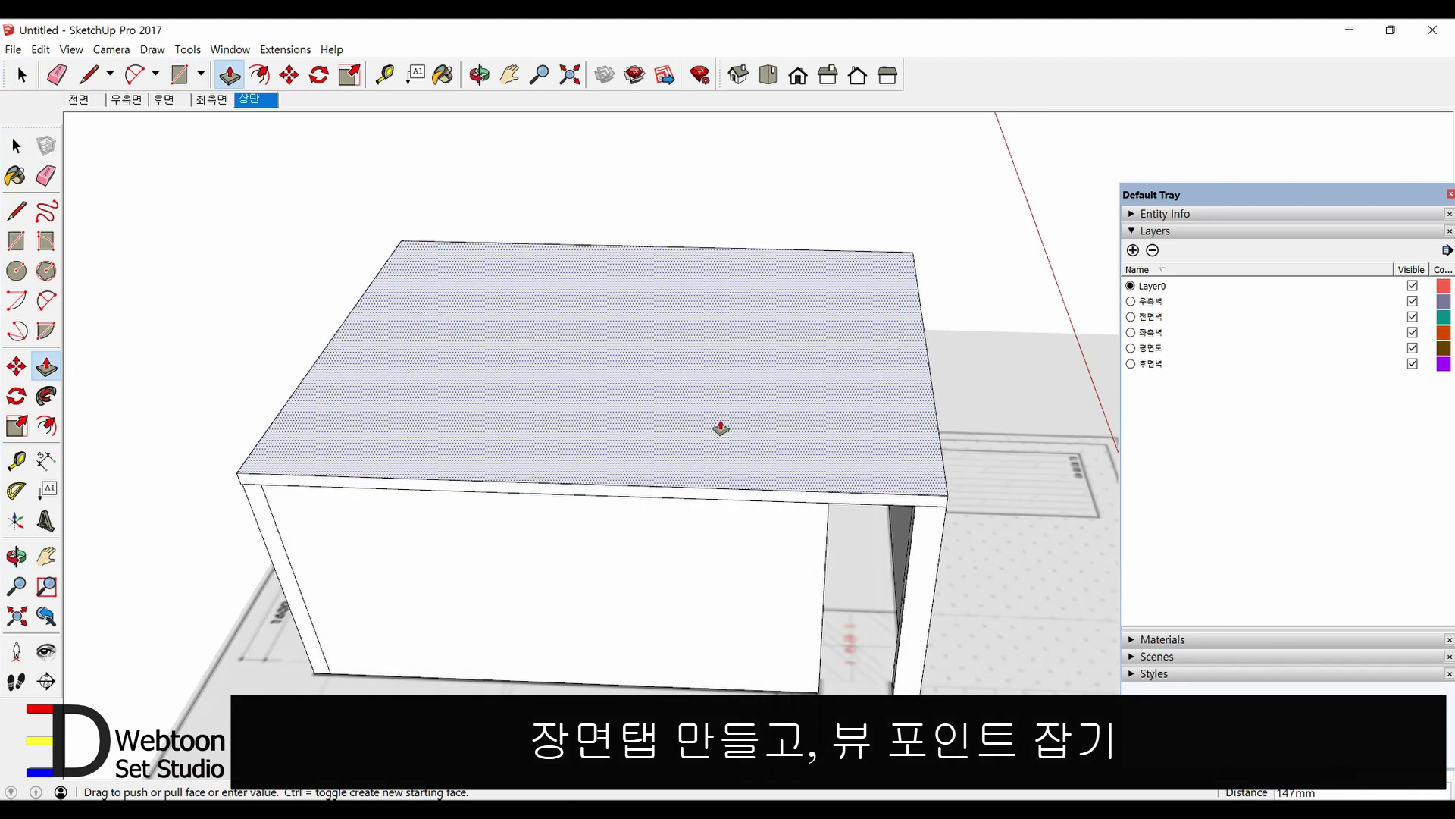
drag(721, 429, 721, 426)
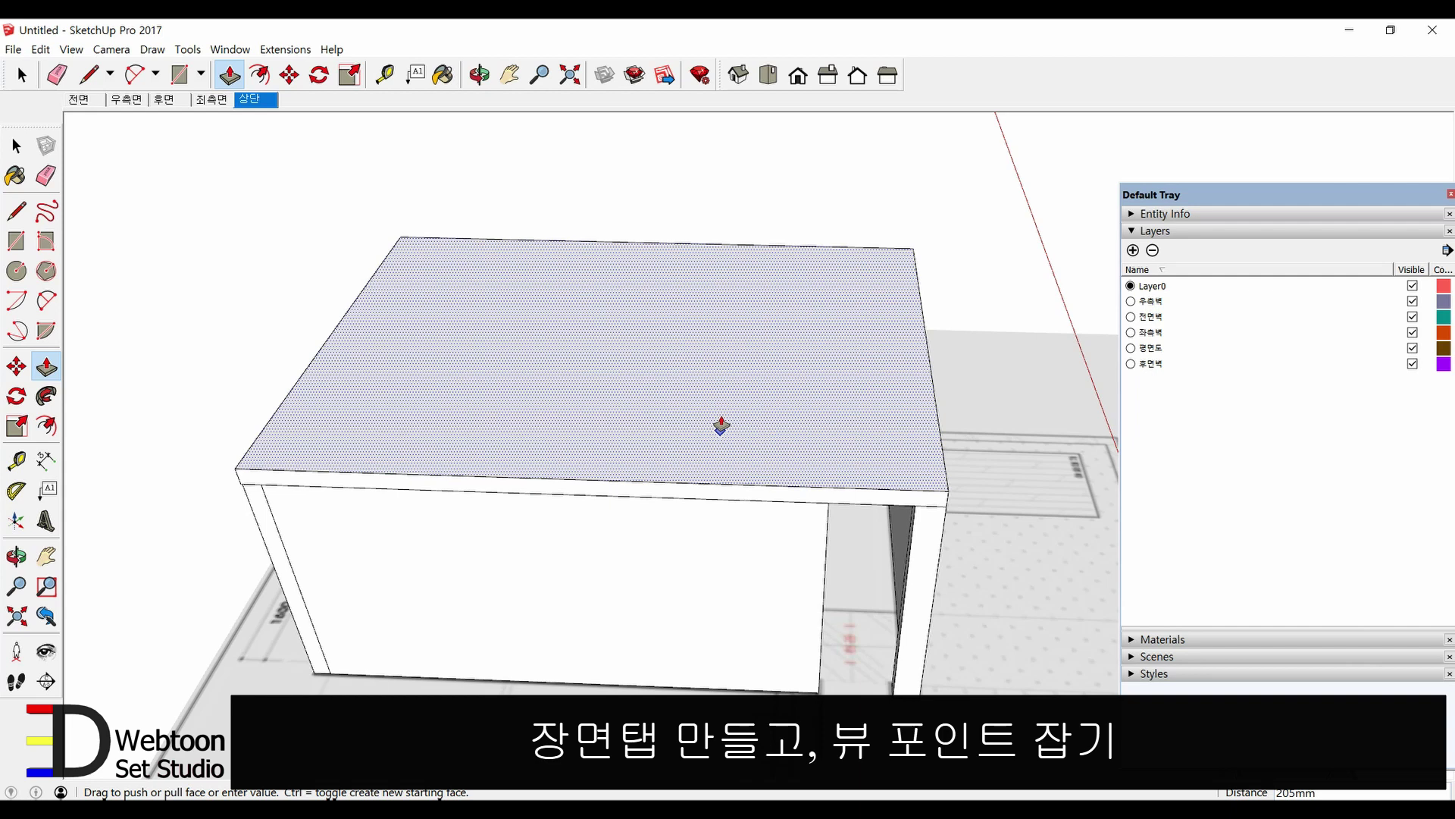
text(25)
key(Return)
key(space)
triple_click(720, 415)
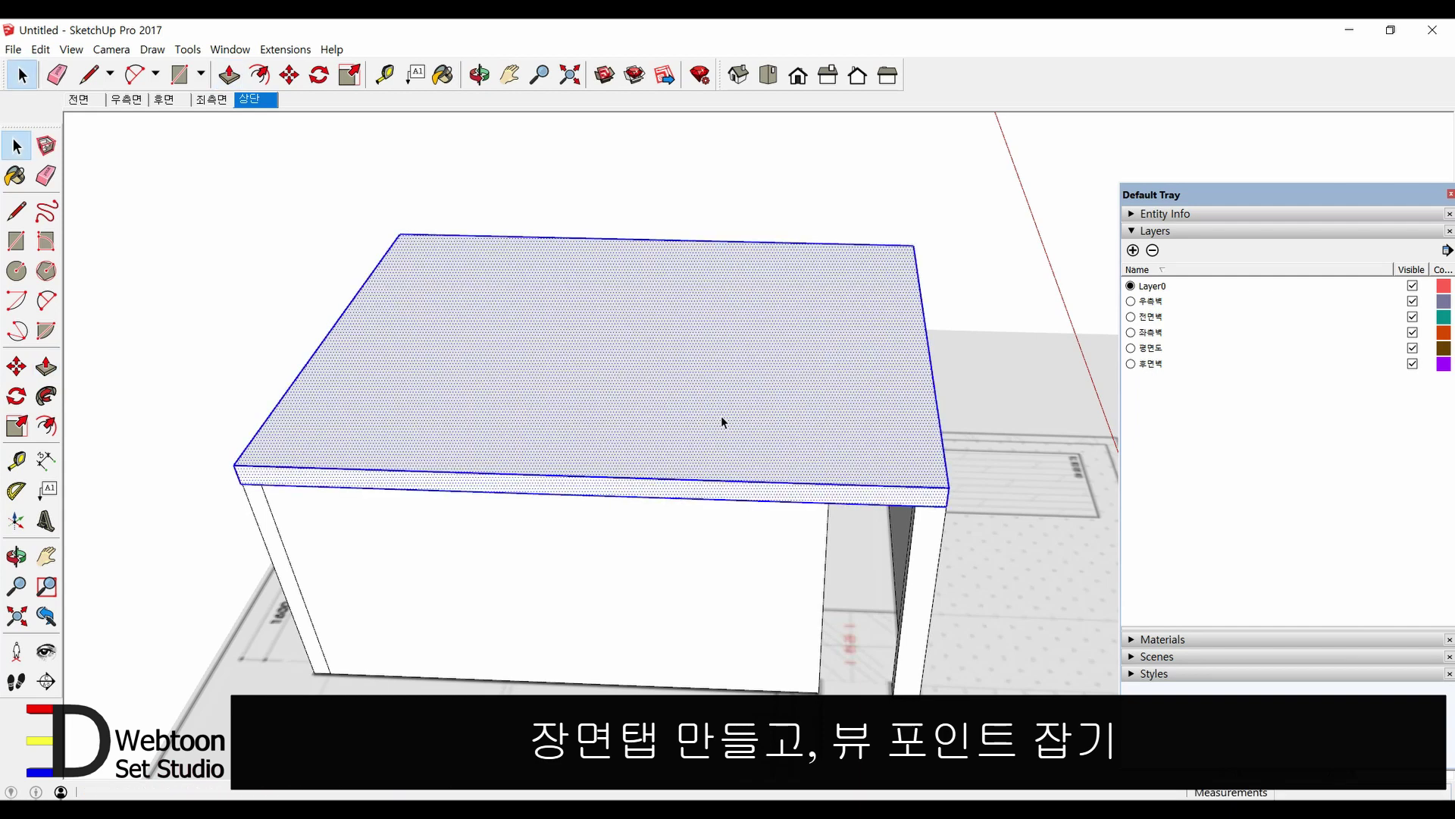
right_click(721, 415)
- Group the slab and assign it to a new layer named 천정 via Entity Info
click(808, 548)
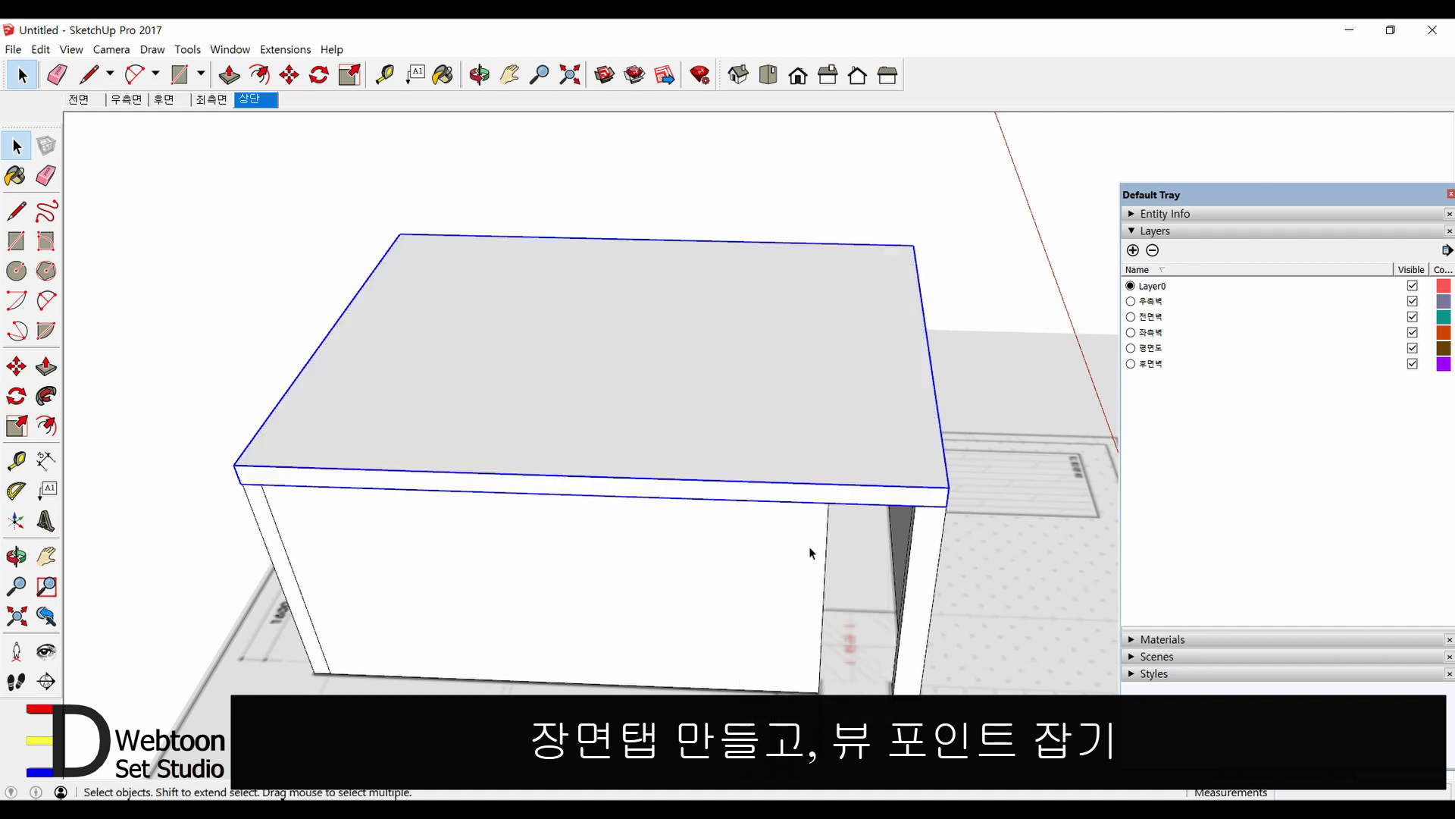
click(1133, 251)
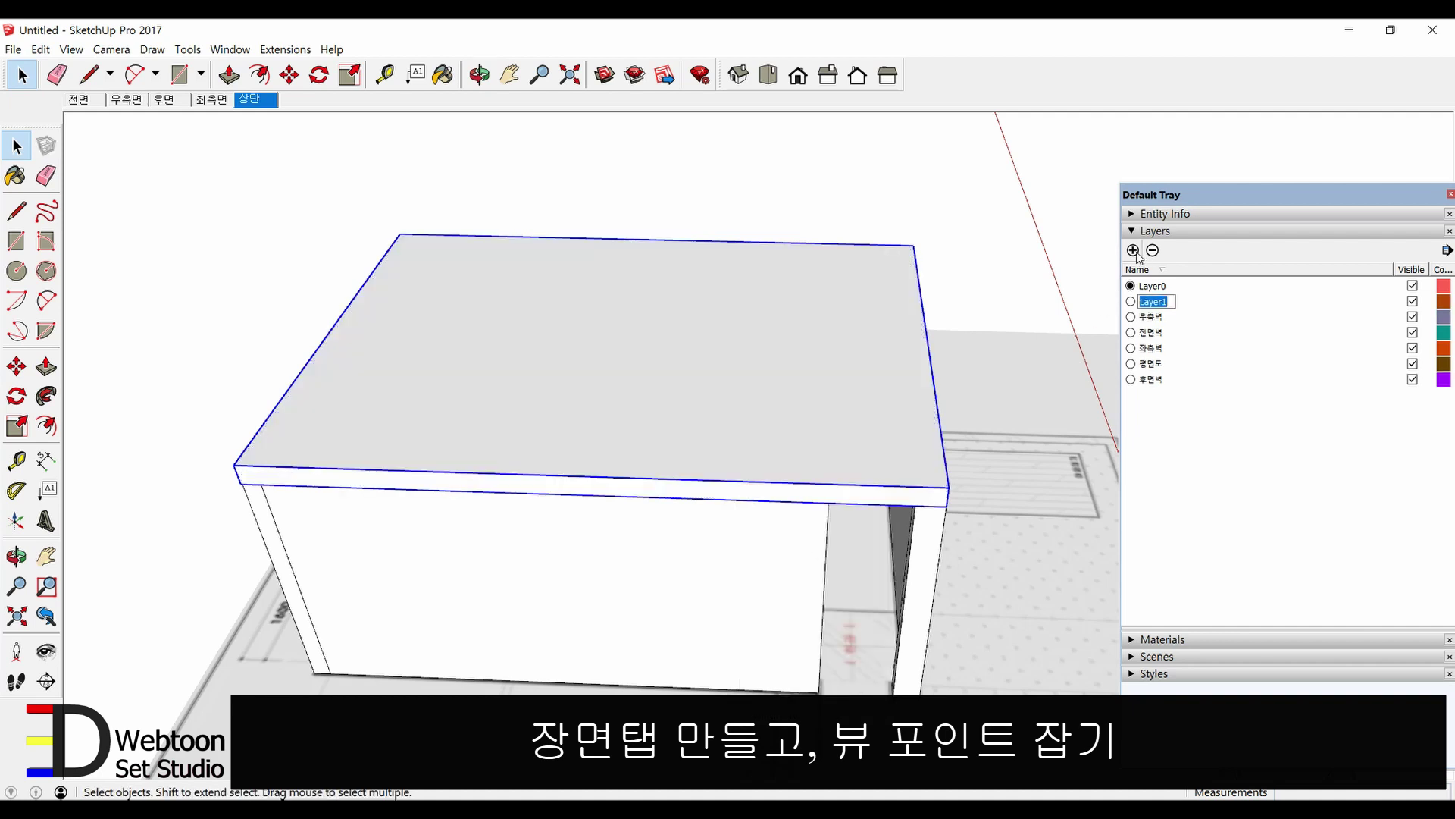
text(cjsw)
key(Return)
click(1203, 431)
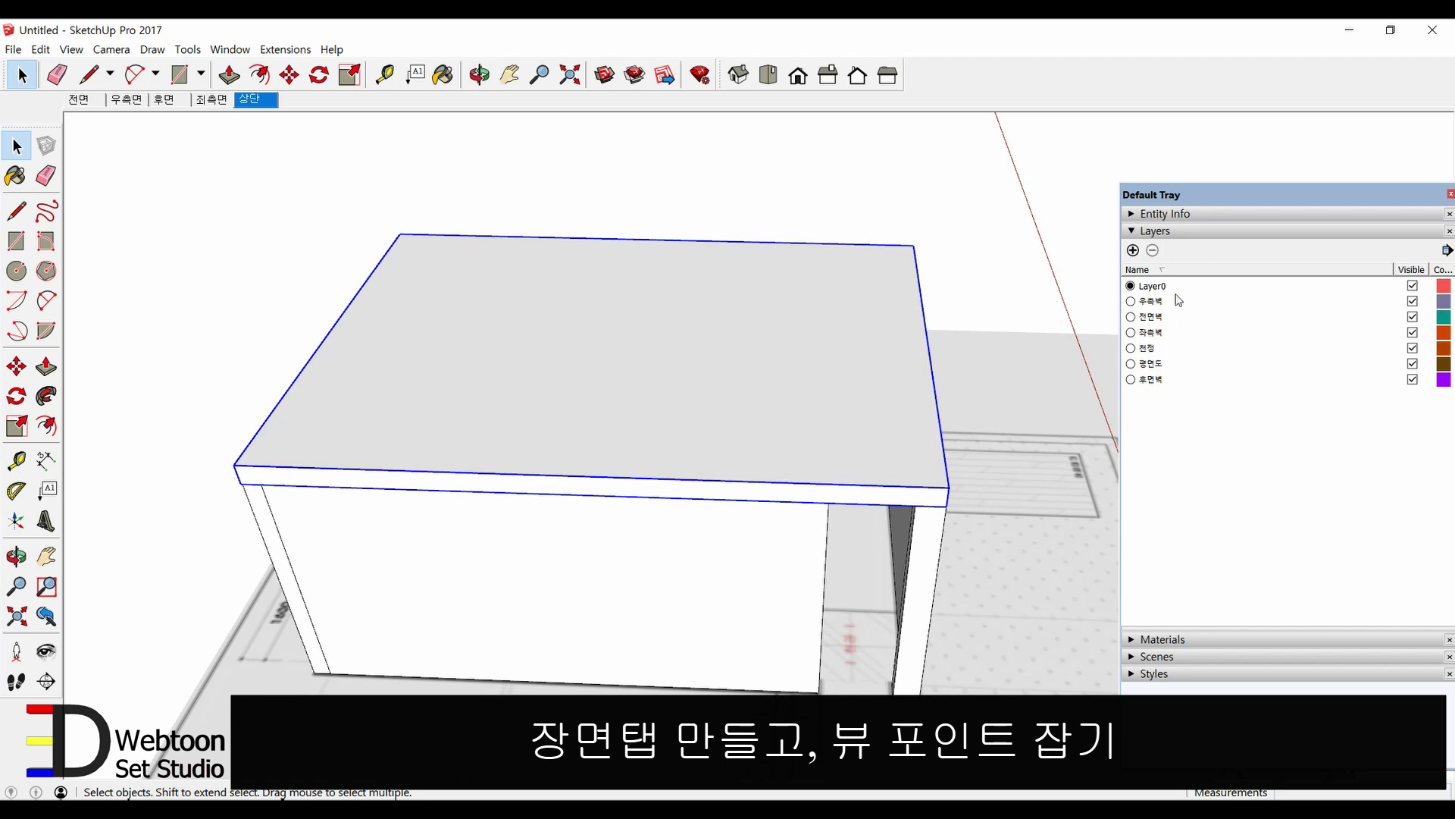
click(1170, 215)
click(1298, 257)
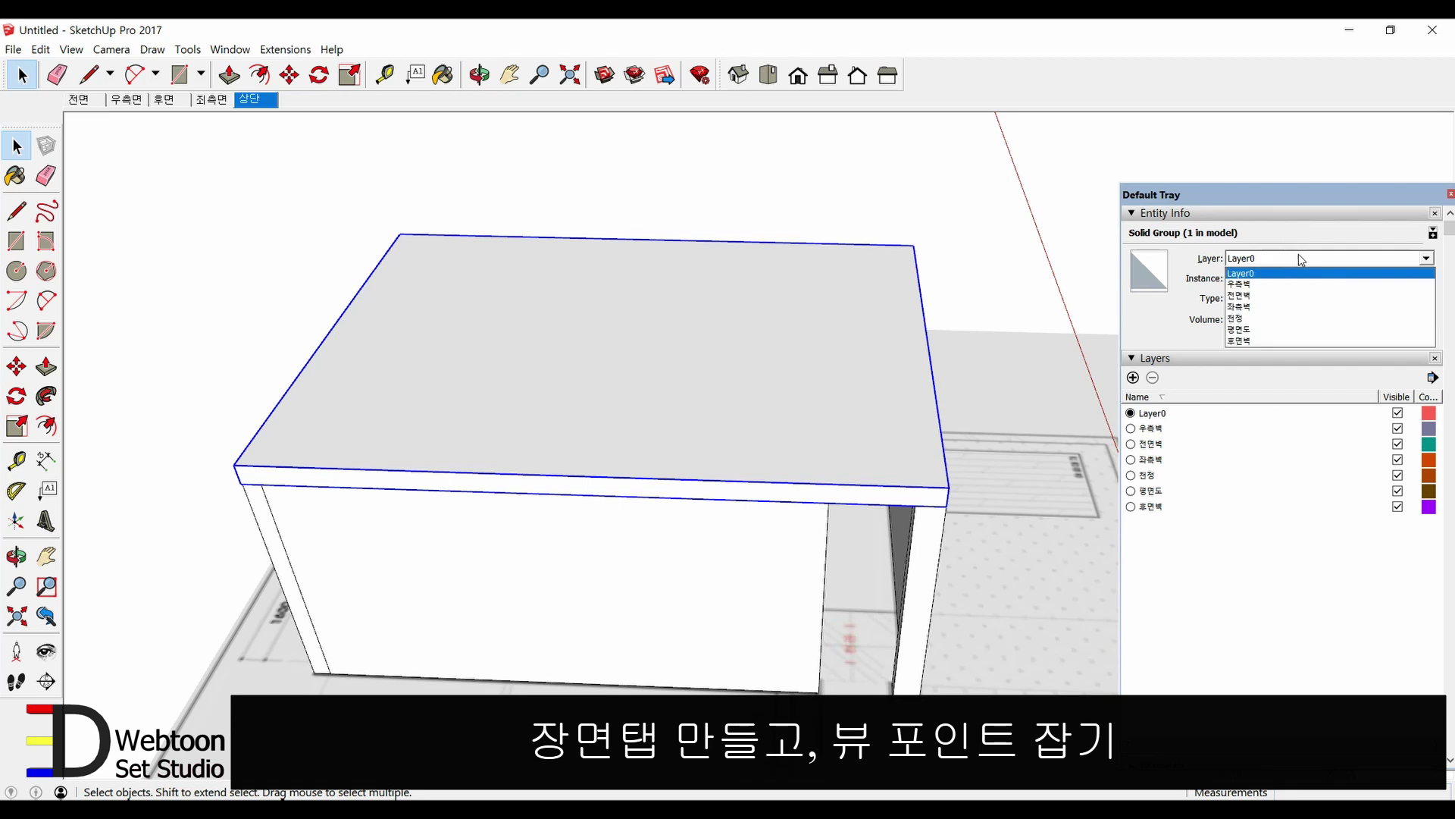
click(1240, 319)
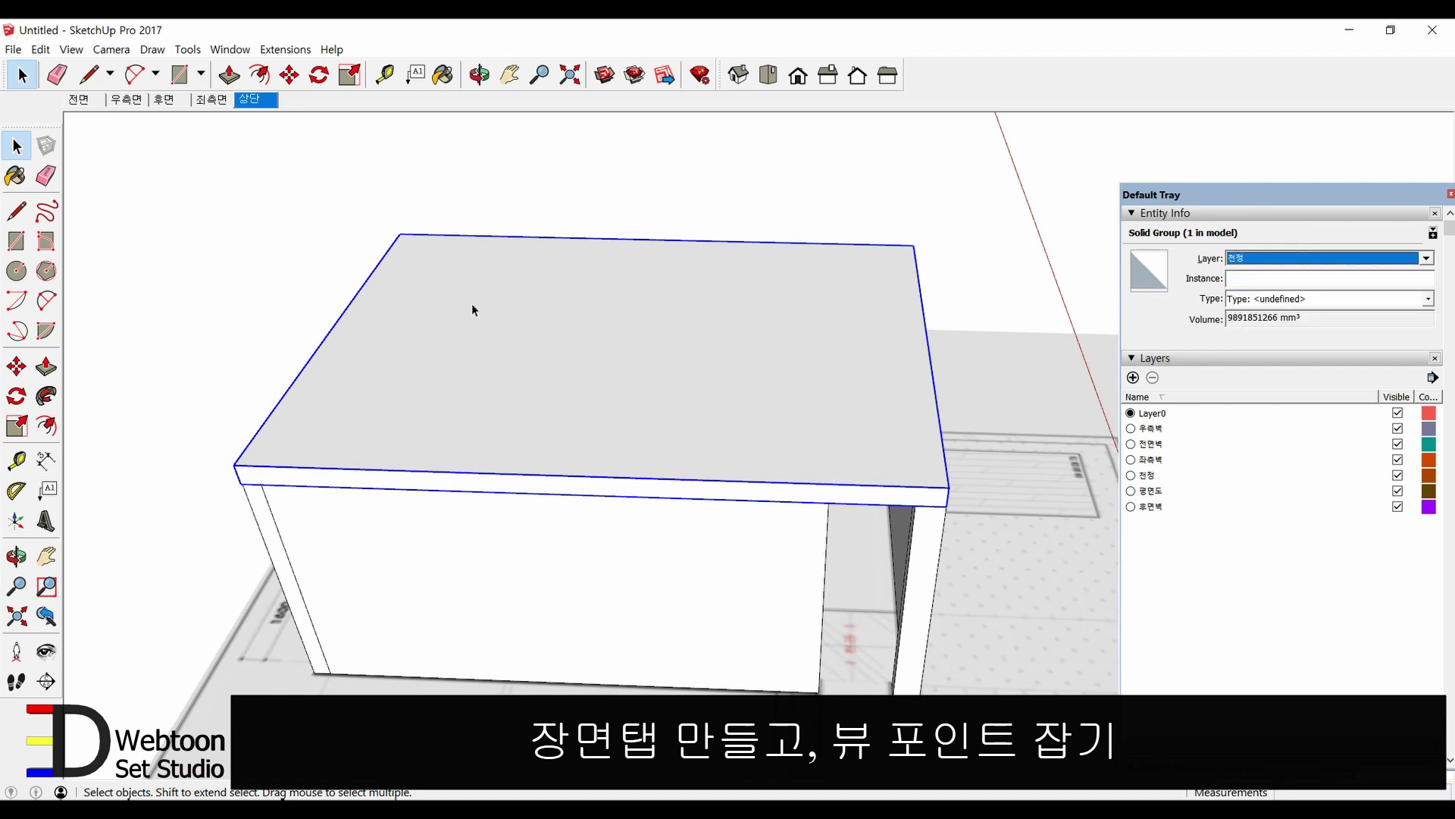
- Hide the 천정 layer, update the 상단 scene, then switch to 전면
click(260, 101)
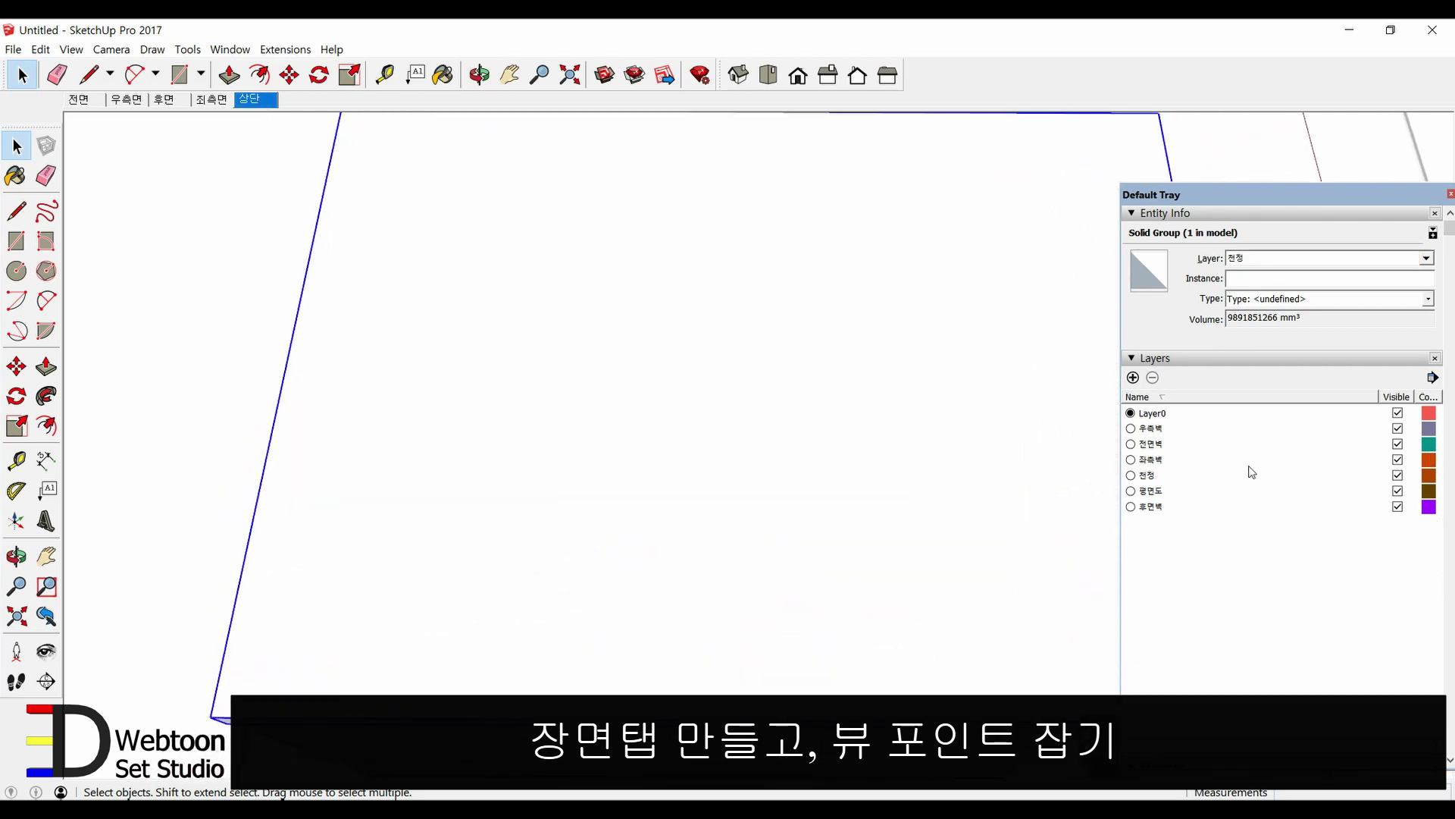
click(1397, 475)
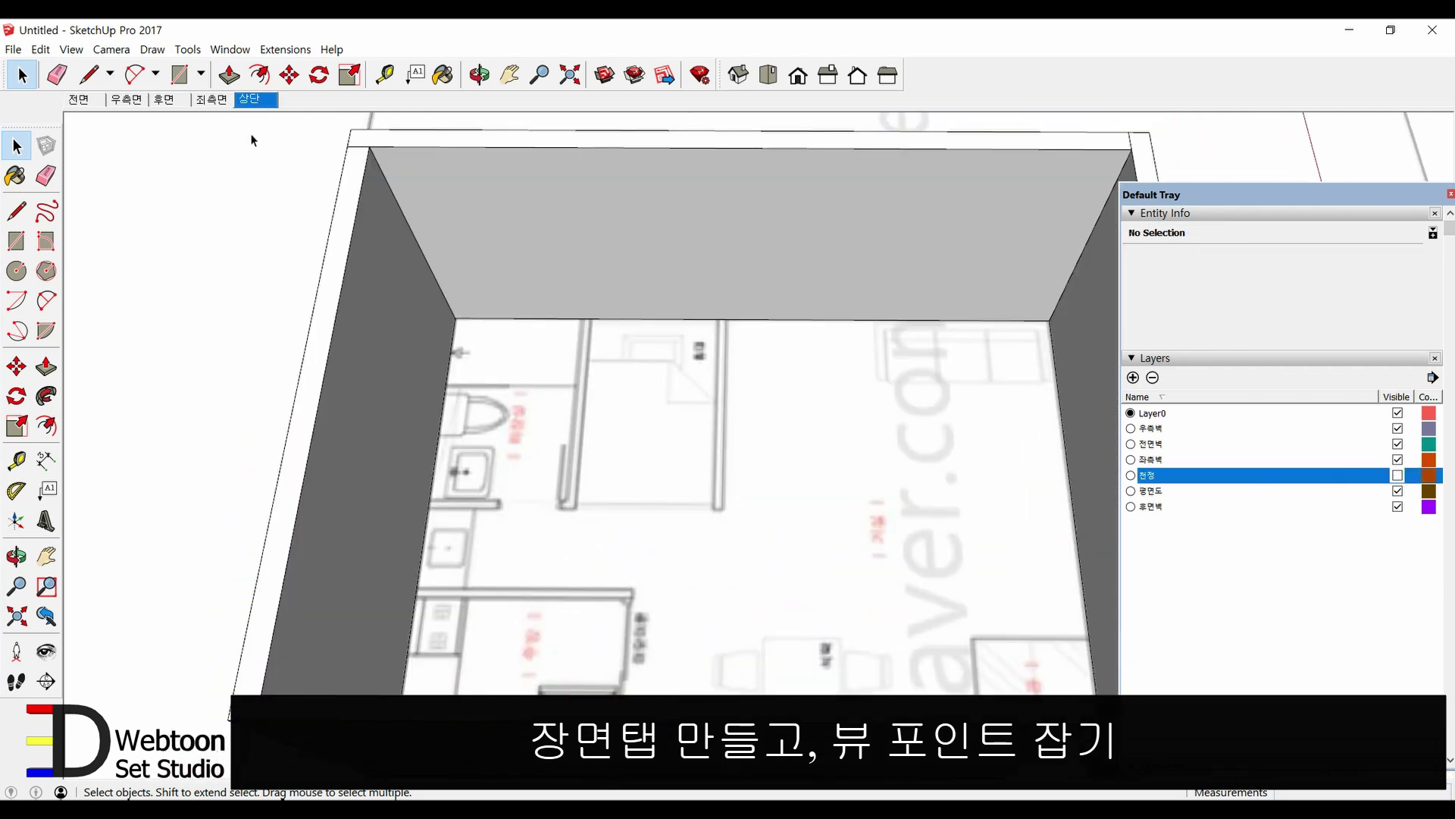
right_click(258, 103)
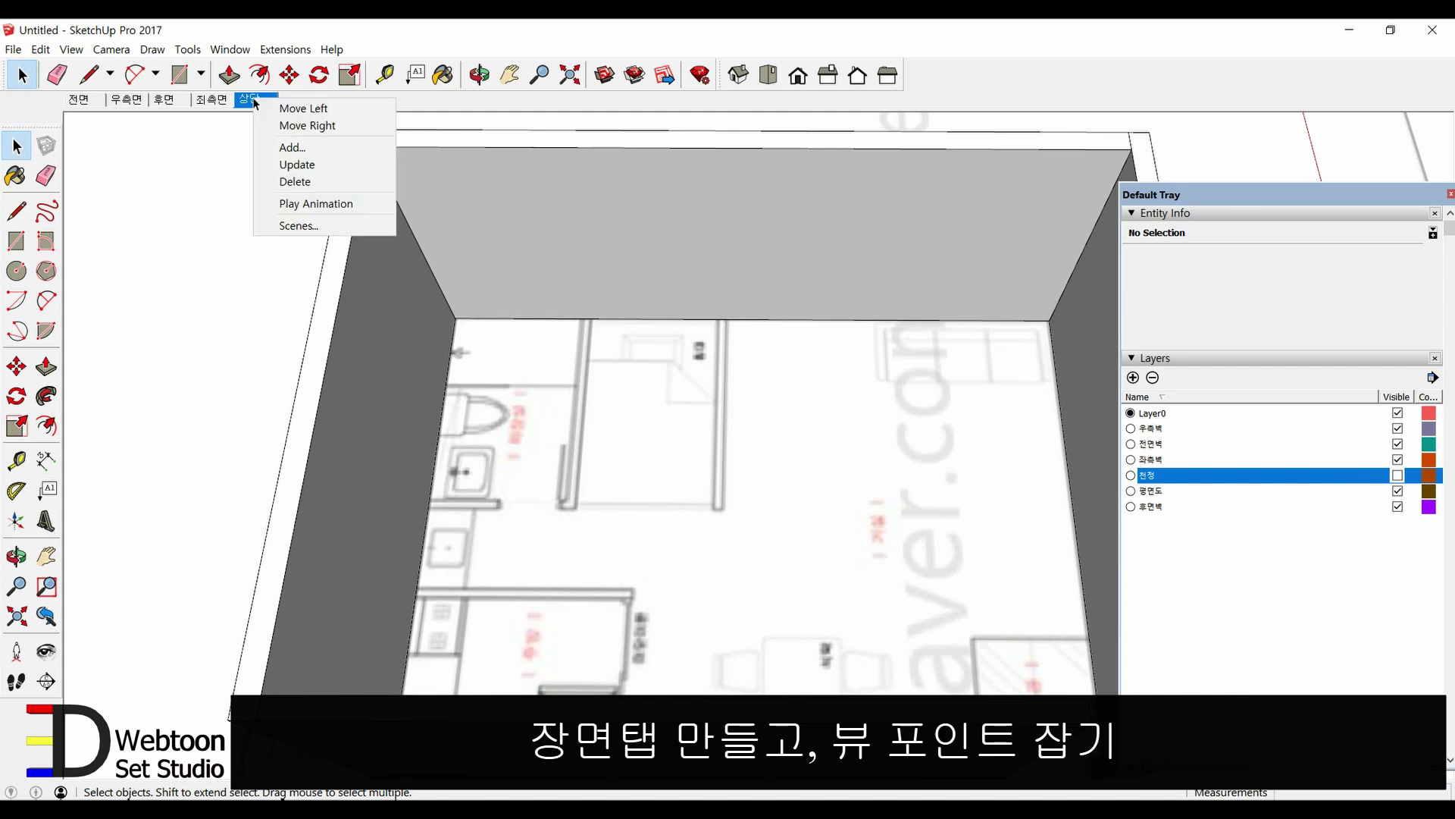
click(295, 168)
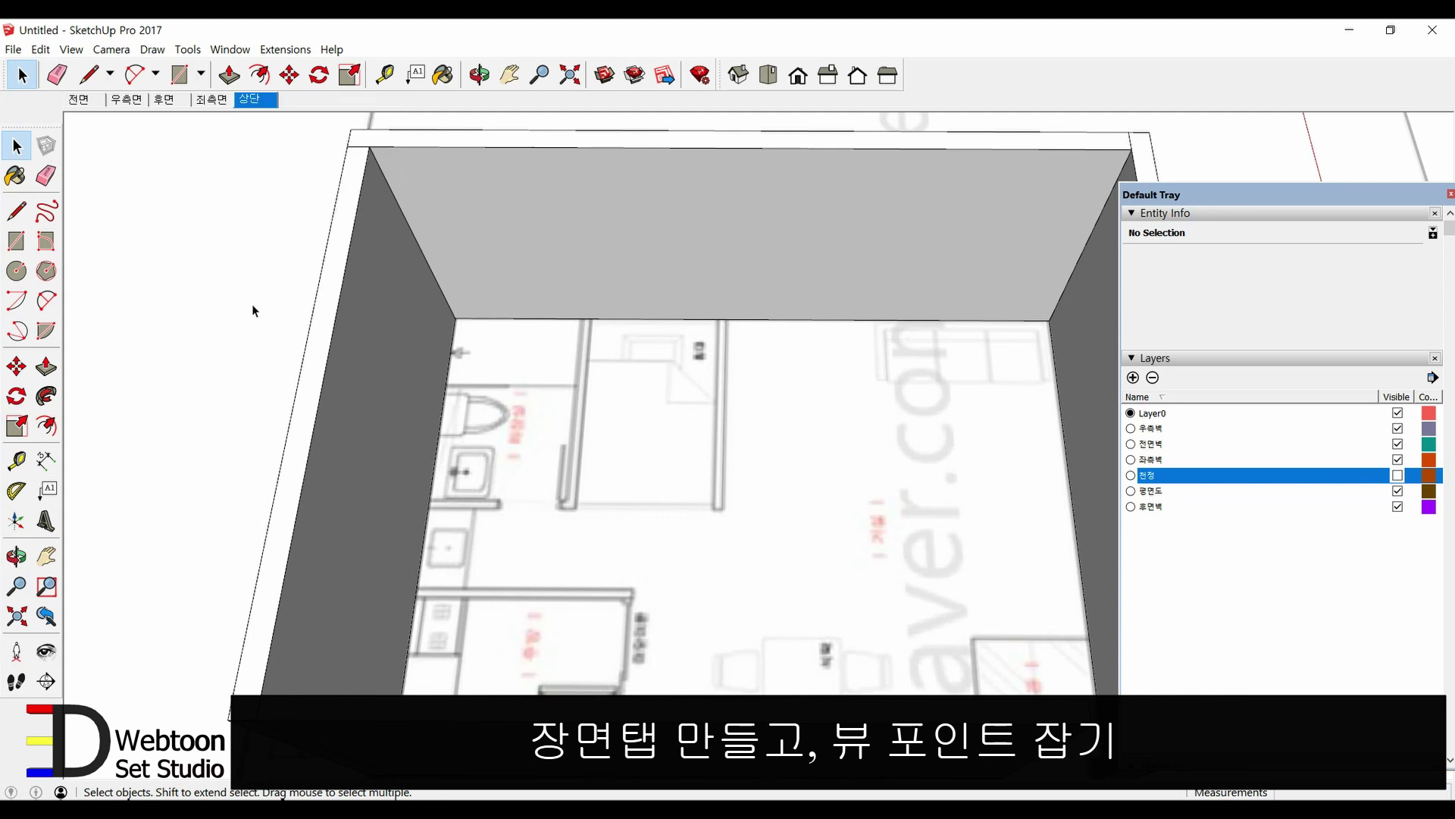
click(83, 100)
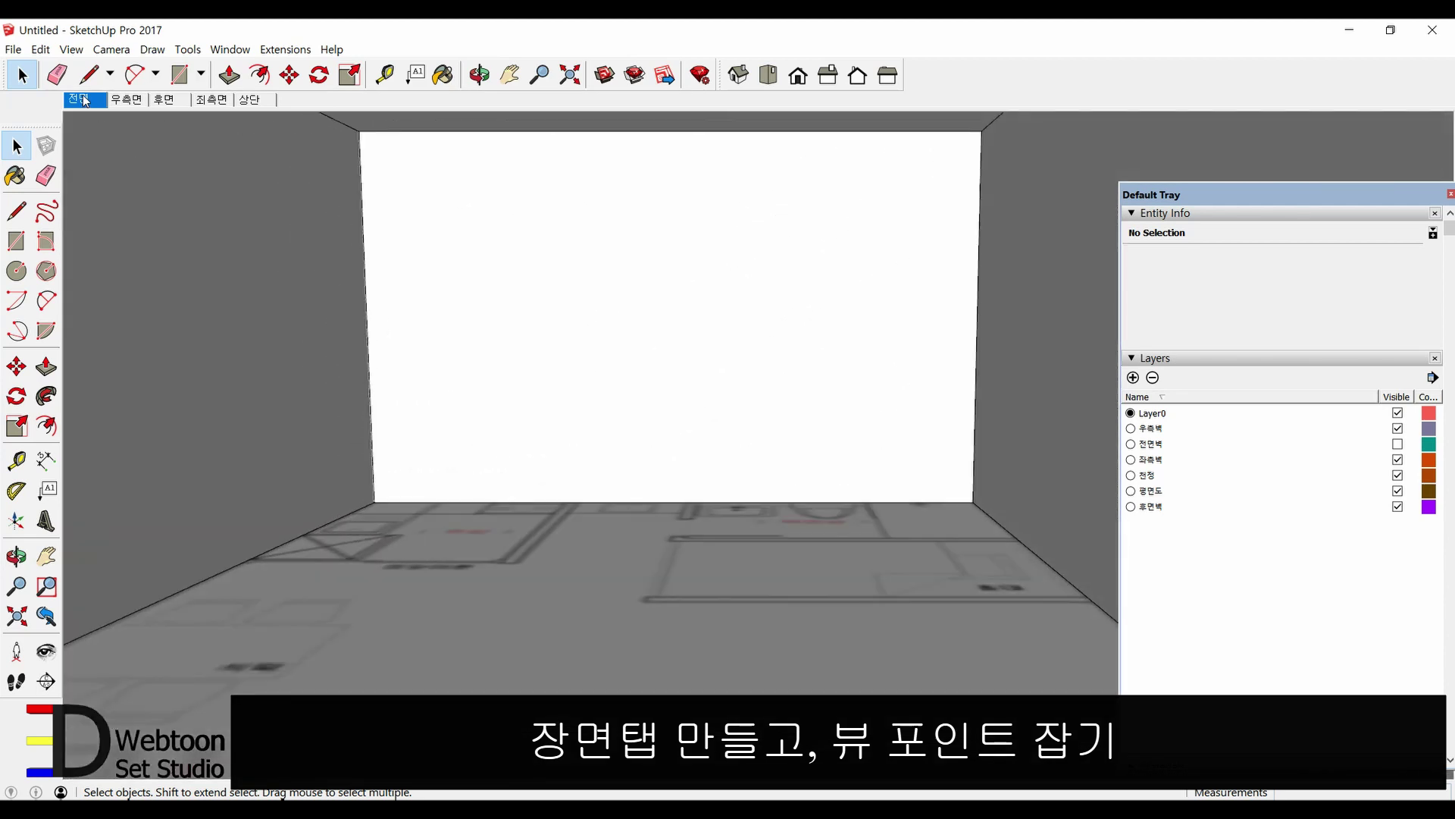
- Step through the 우측면, 후면, 좌측면 and 상단 scenes to verify each saved view
click(133, 100)
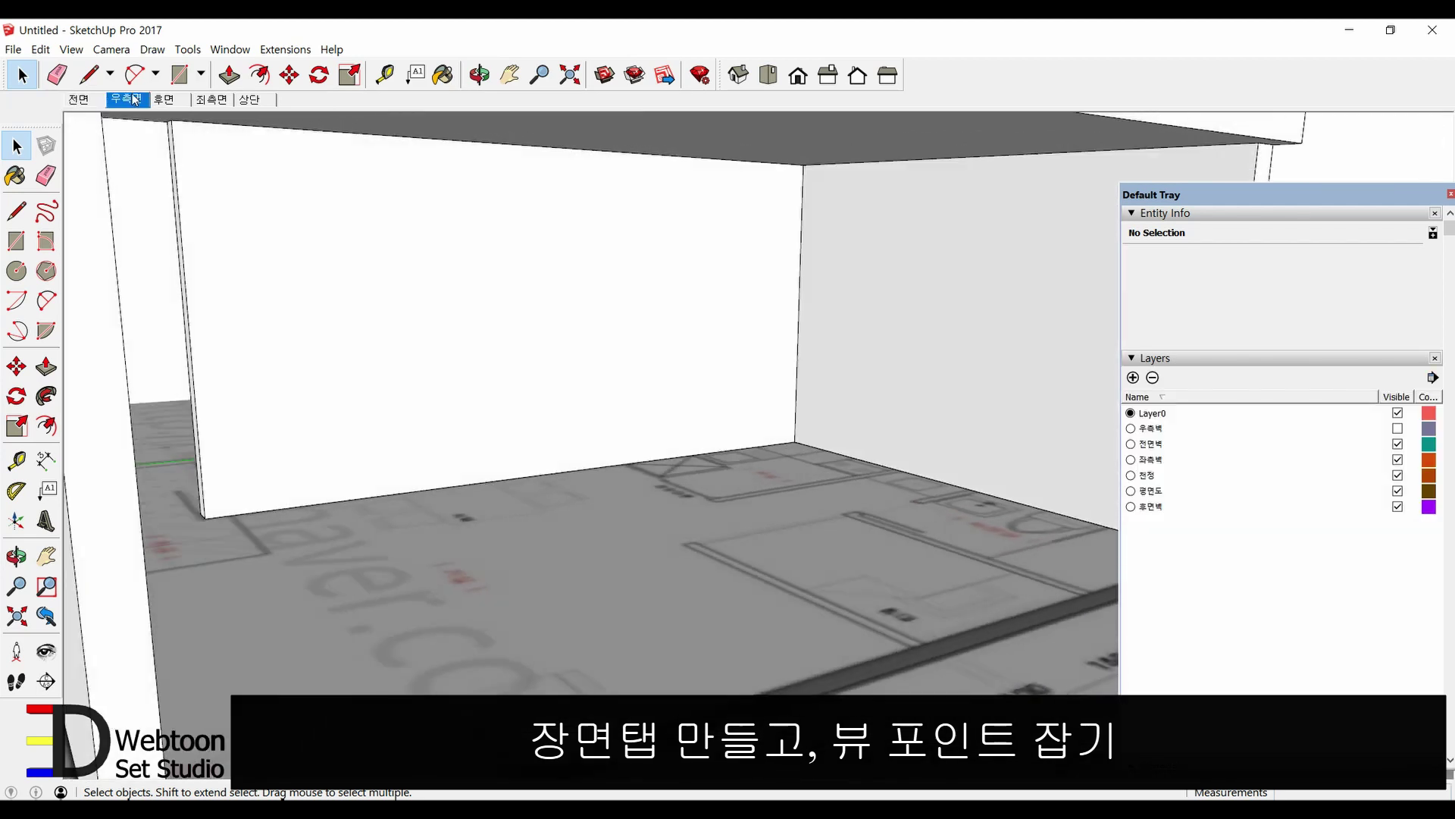
click(161, 102)
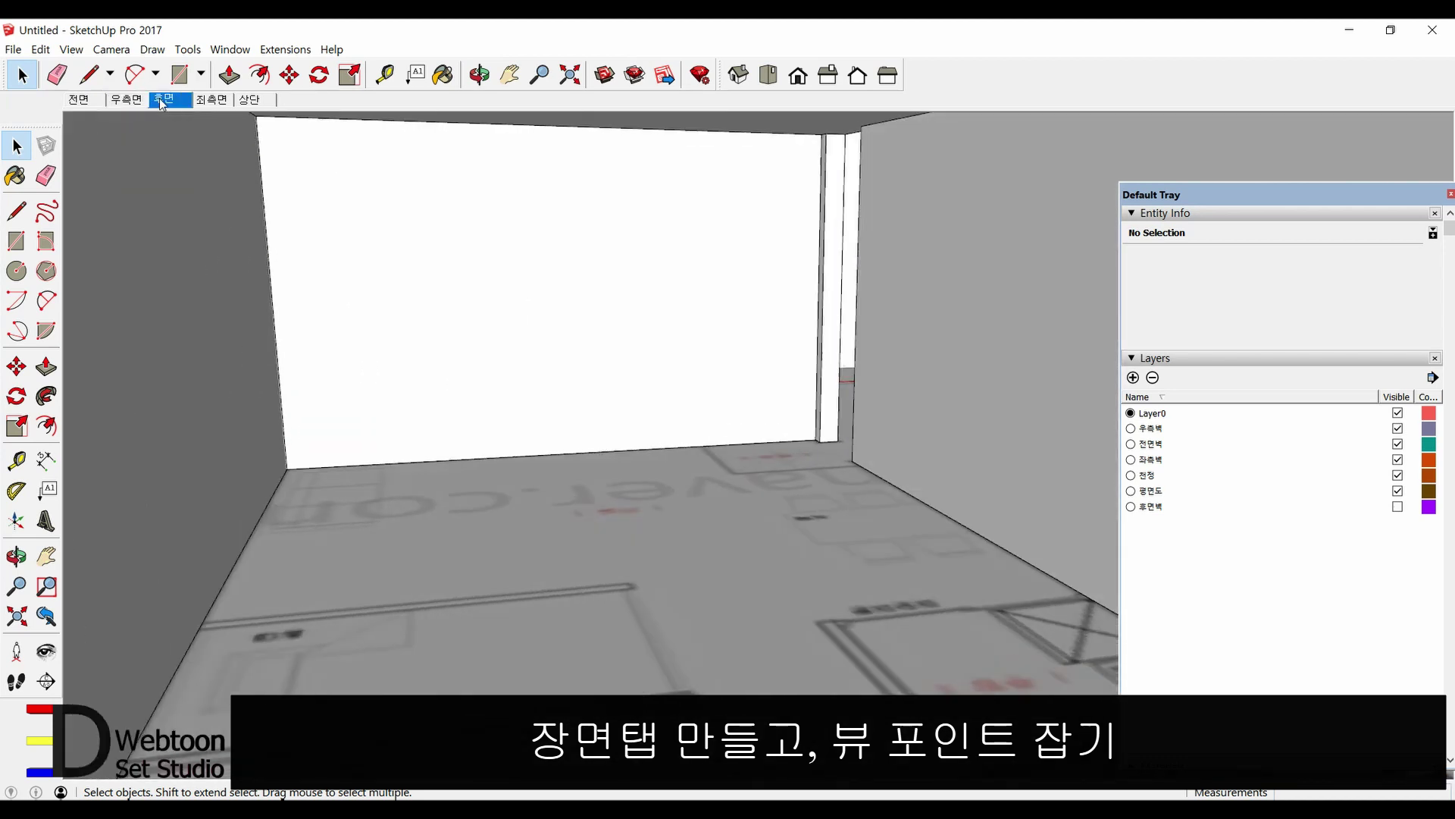
click(218, 103)
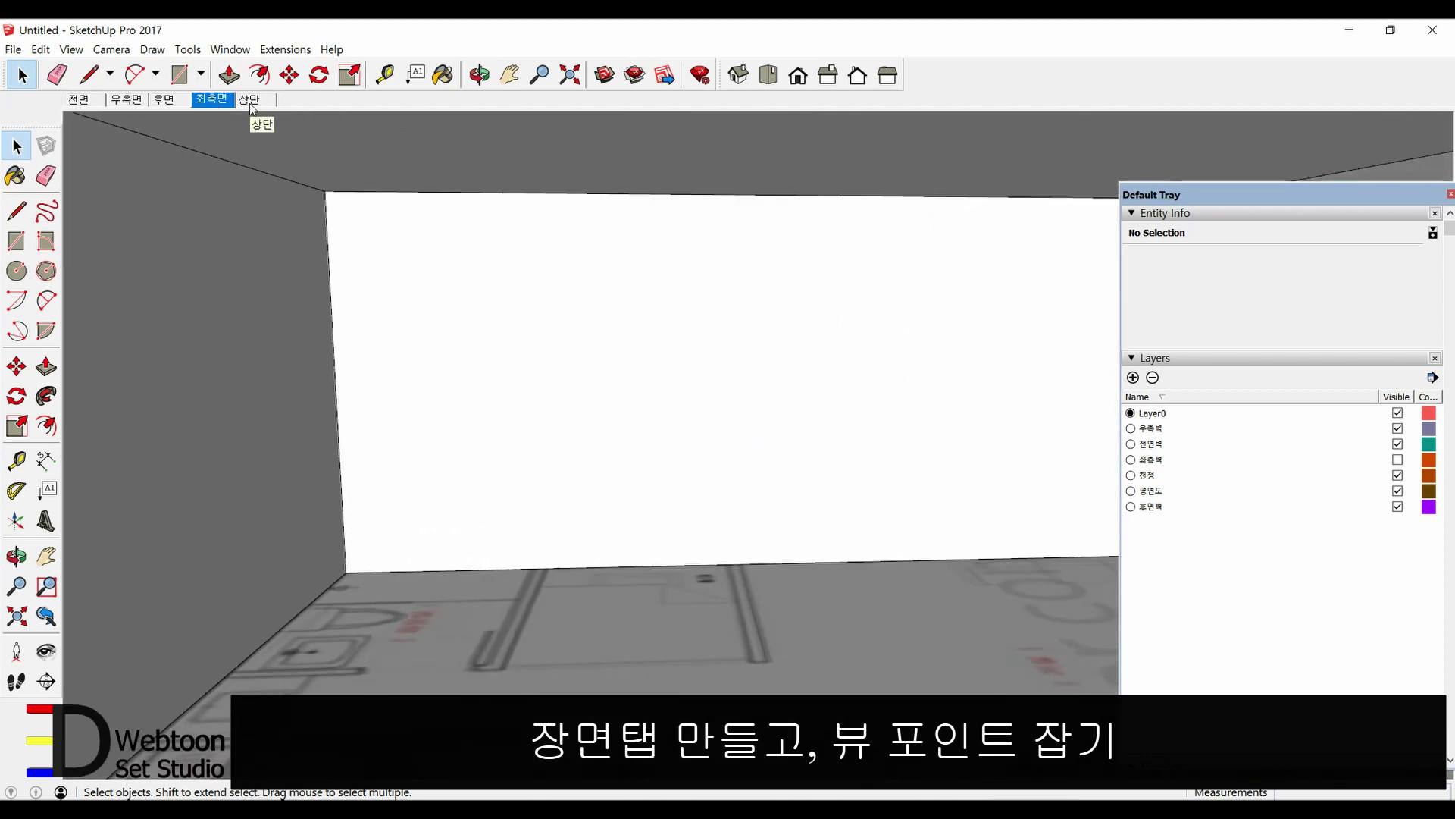
click(251, 106)
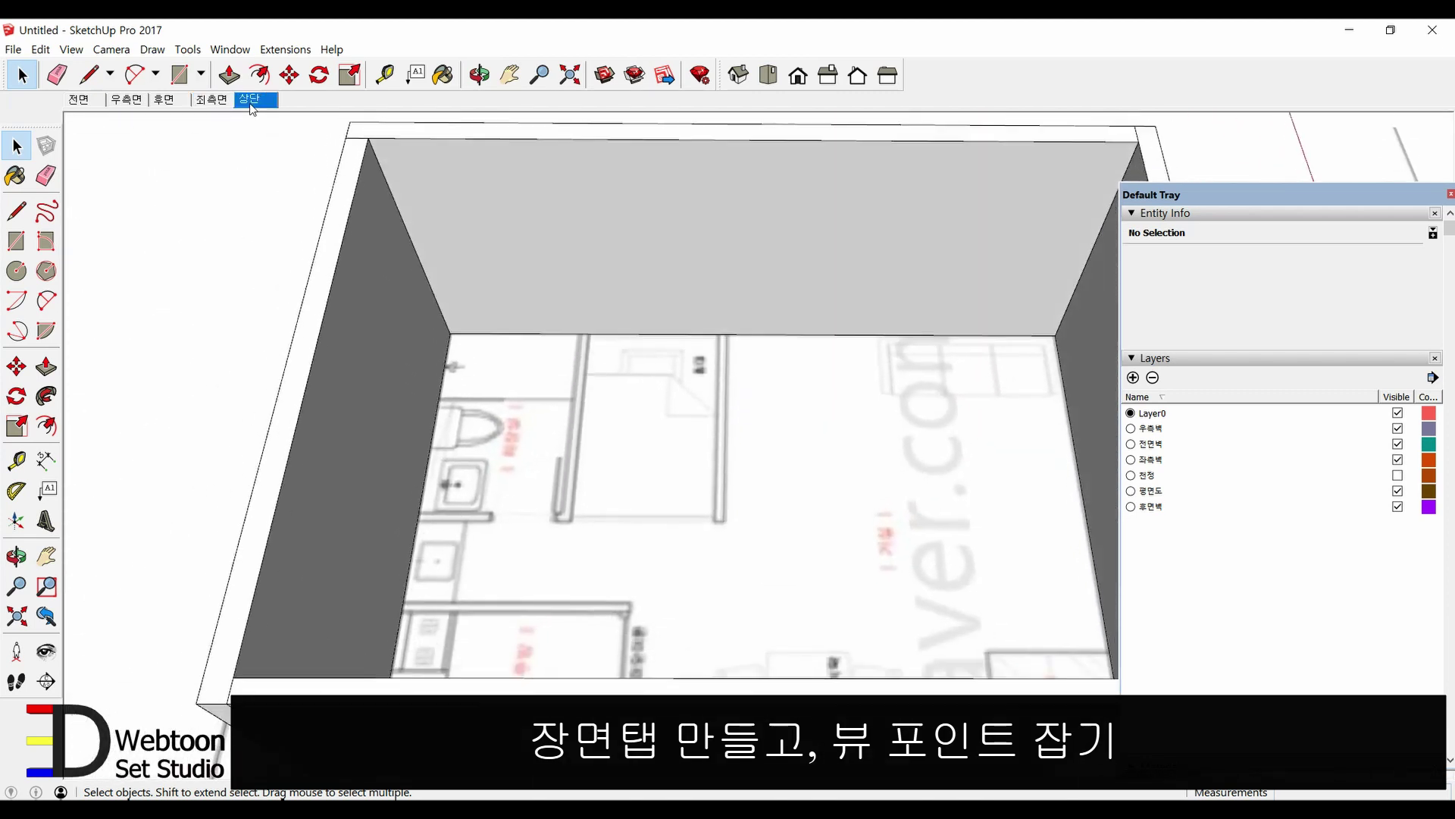
- Use Save As to store the model as 원룸.skp in Desktop > Webtoon
click(13, 49)
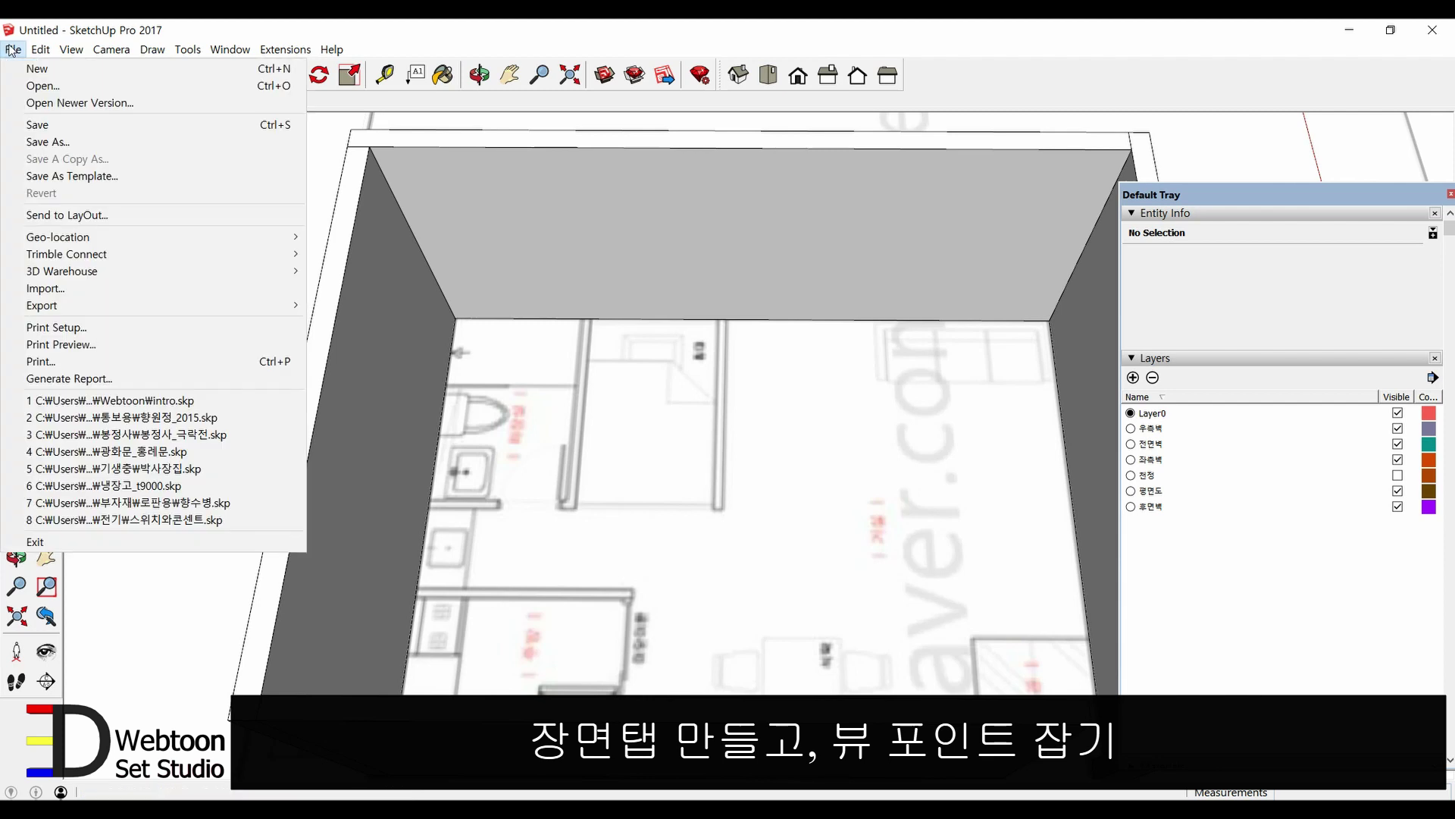
click(82, 144)
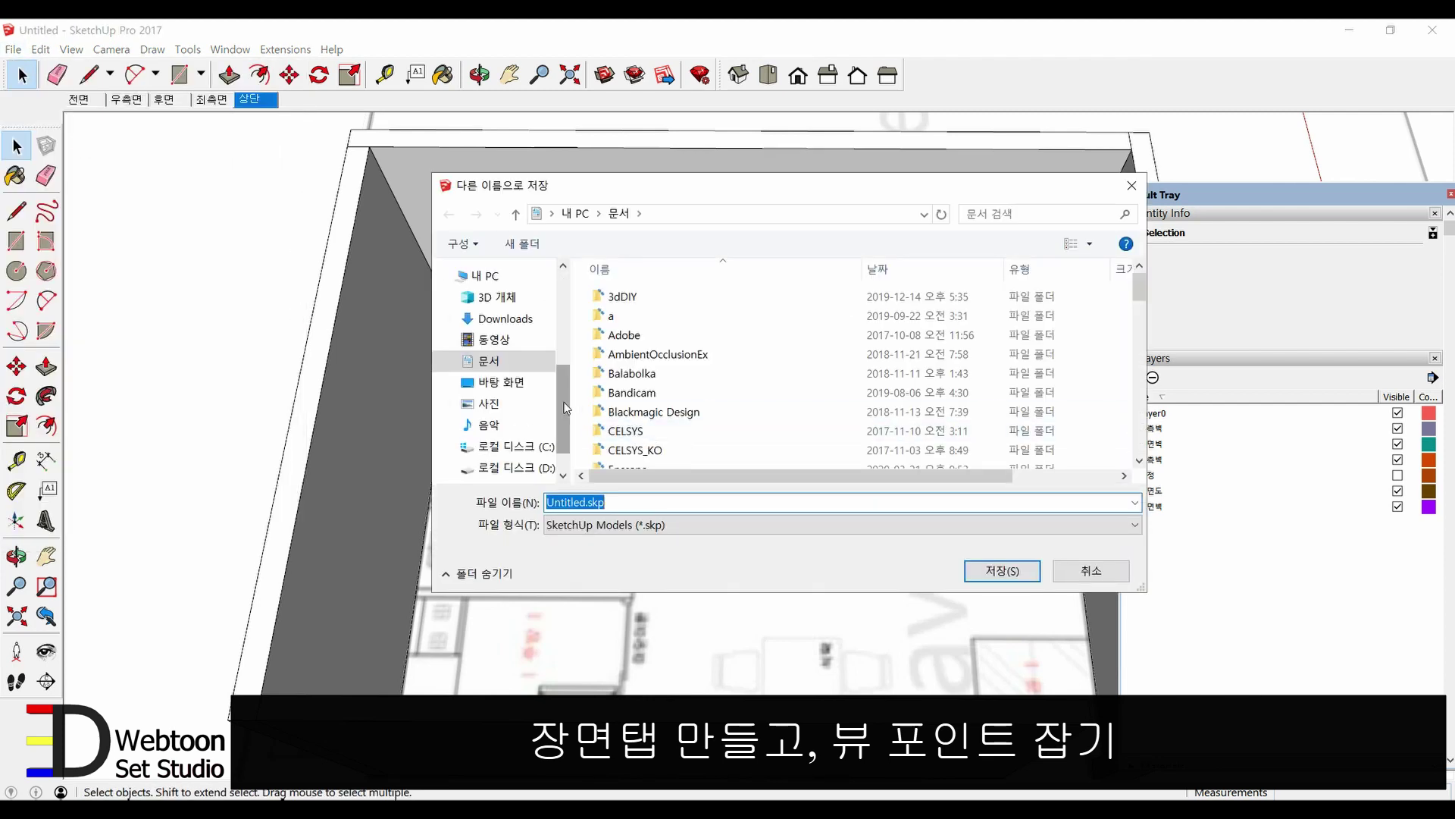
click(504, 381)
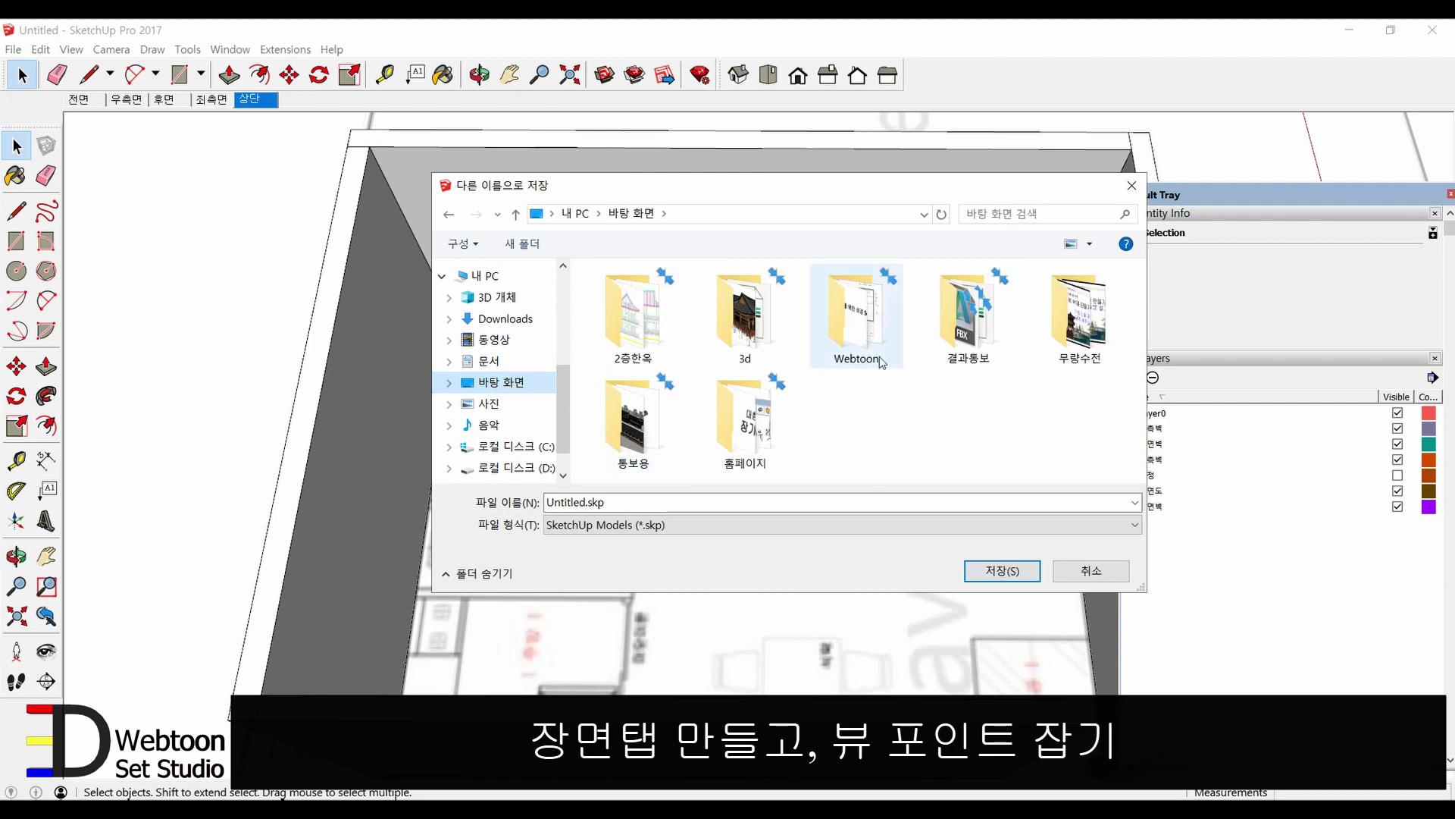
double_click(856, 318)
double_click(653, 504)
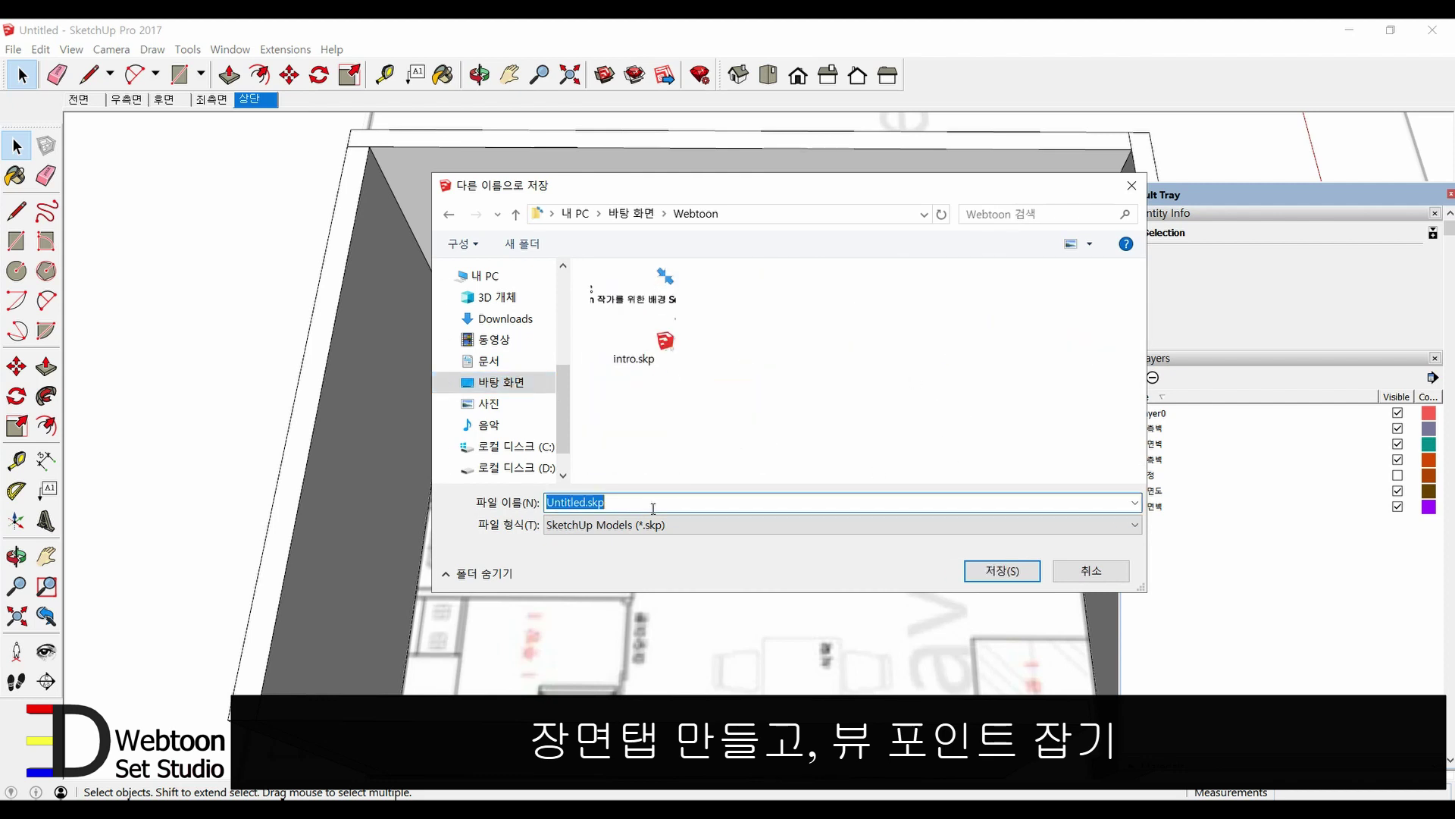
text(ㅇ)
text(ㄹ)
key(Return)
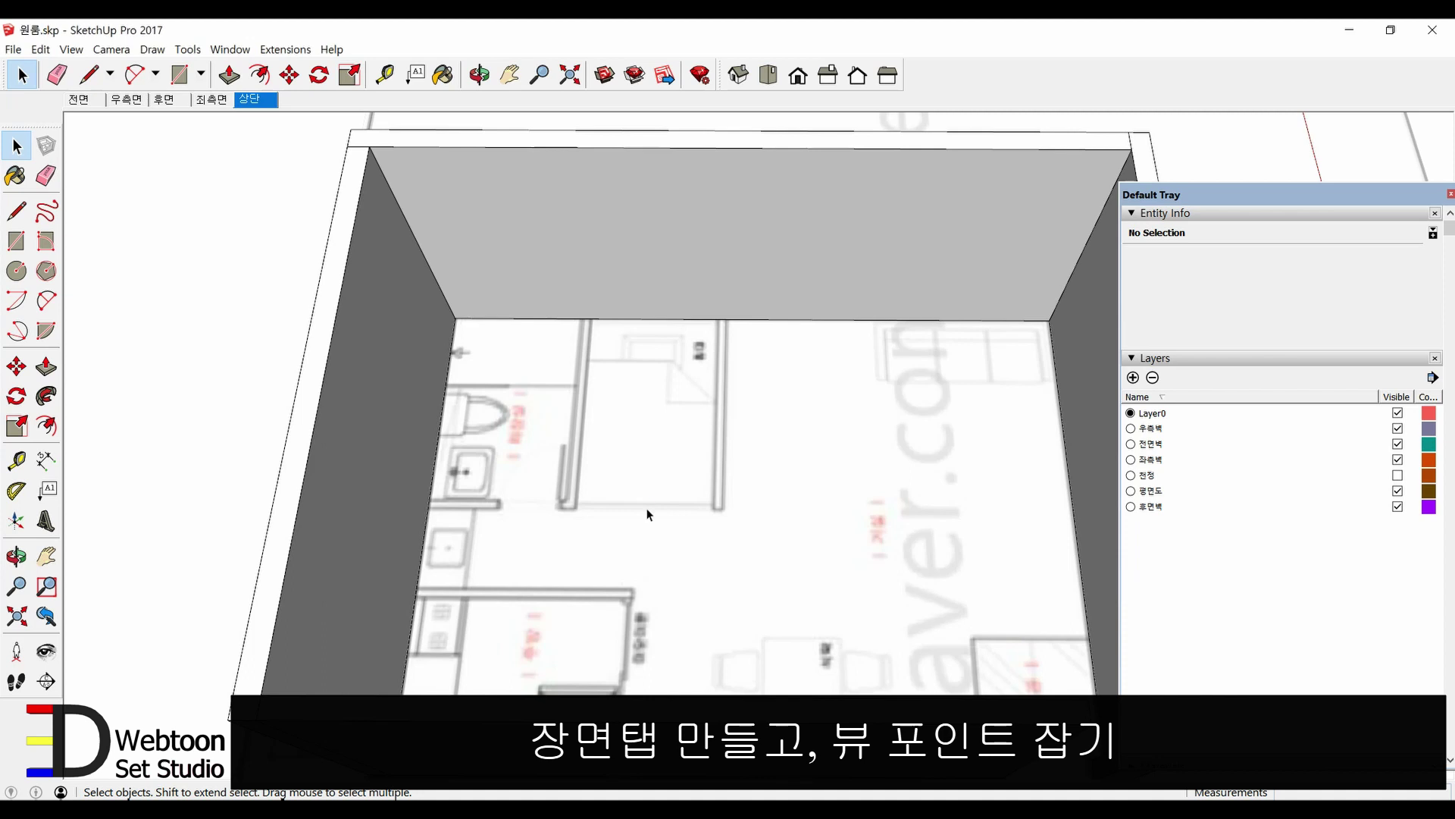